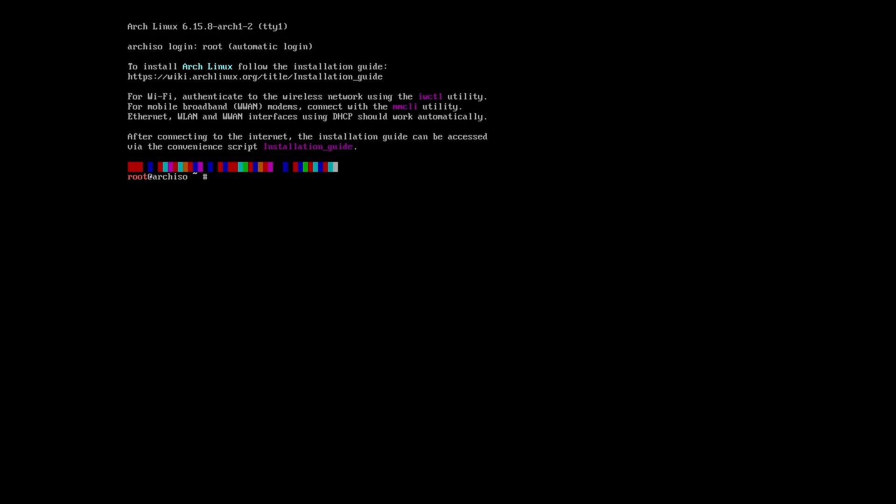
# Launch the archinstall guided installer by entering archinstall at the root prompt.
pyautogui.write('archinstall')
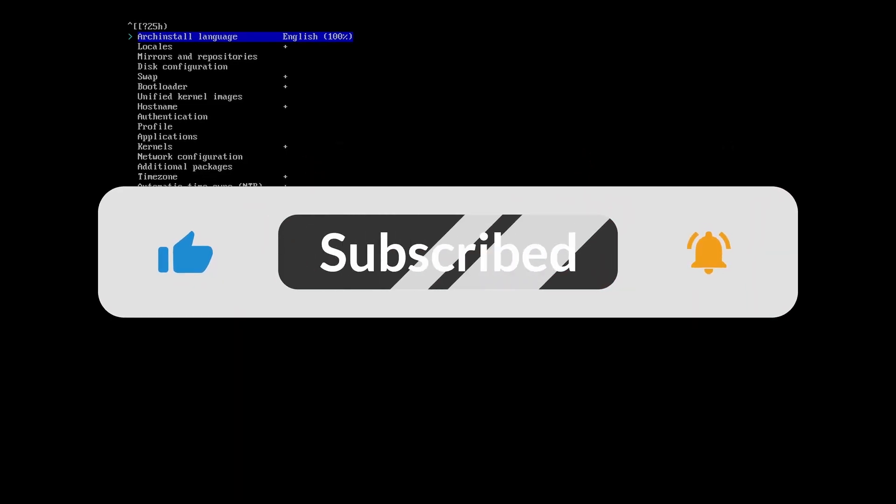
# Set the mirror region to Bangladesh.
pyautogui.press('Down')
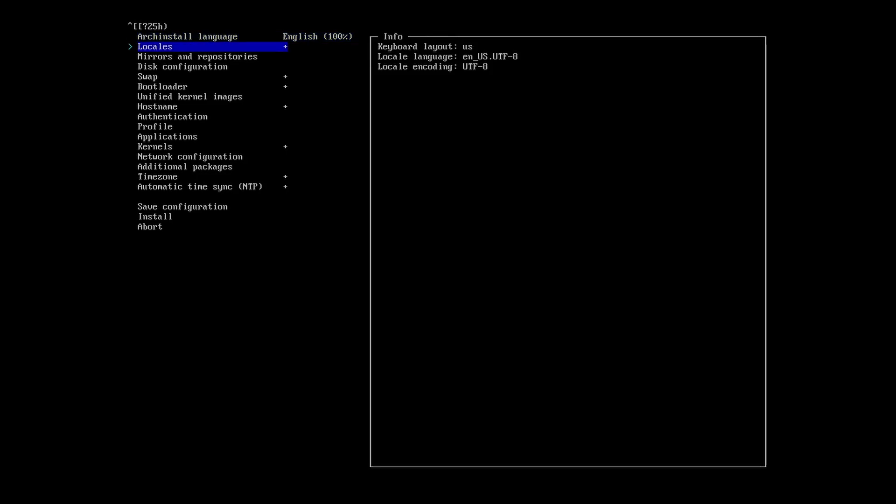
pyautogui.press('Down')
pyautogui.press('Return')
pyautogui.press('Return')
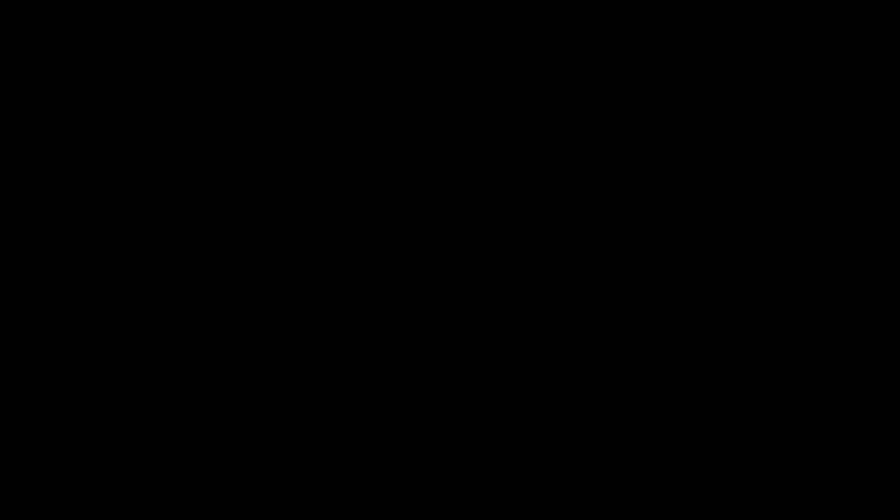
pyautogui.press('Down')
pyautogui.press('Down')
pyautogui.press('Down')
pyautogui.press('Down')
pyautogui.press('Down')
pyautogui.press('Return')
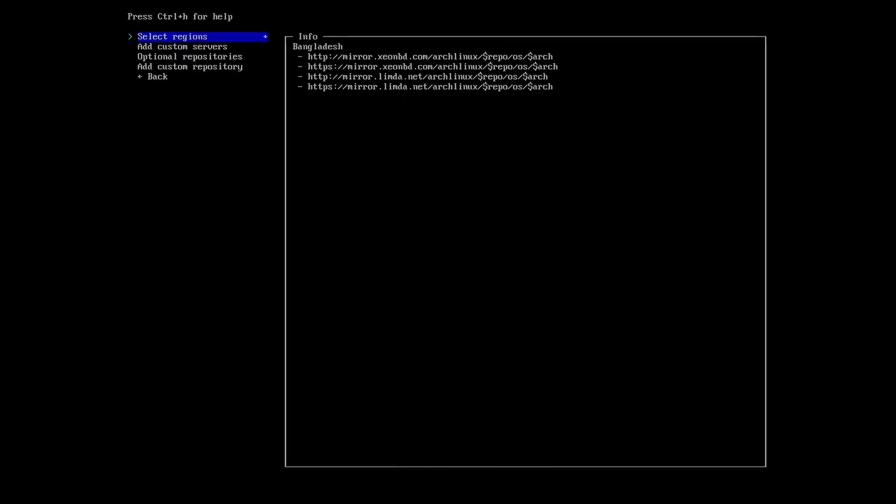
pyautogui.press('Down')
pyautogui.press('Down')
pyautogui.press('Down')
pyautogui.press('Down')
pyautogui.press('Return')
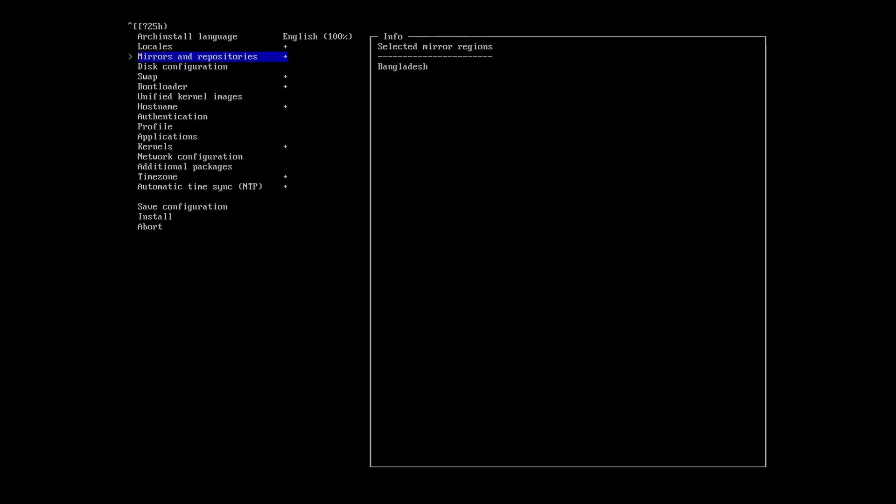
pyautogui.press('Down')
# Configure the disk with a best-effort partition layout using ext4.
pyautogui.press('Return')
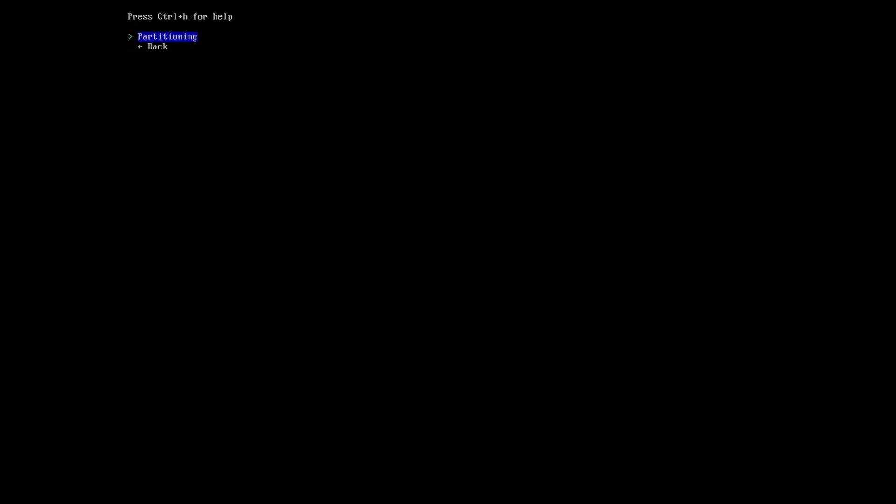
pyautogui.press('Return')
pyautogui.press('Return')
pyautogui.press('Return')
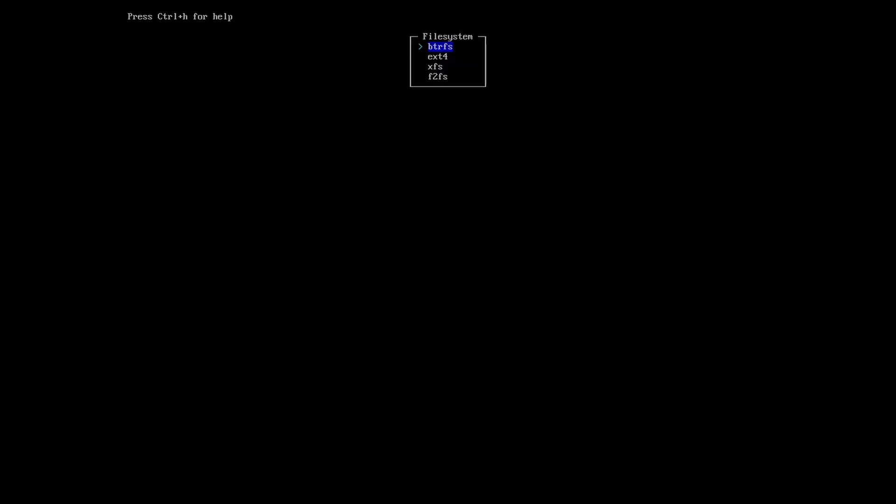
pyautogui.press('Down')
pyautogui.press('Return')
pyautogui.press('Down')
pyautogui.press('Down')
pyautogui.press('Down')
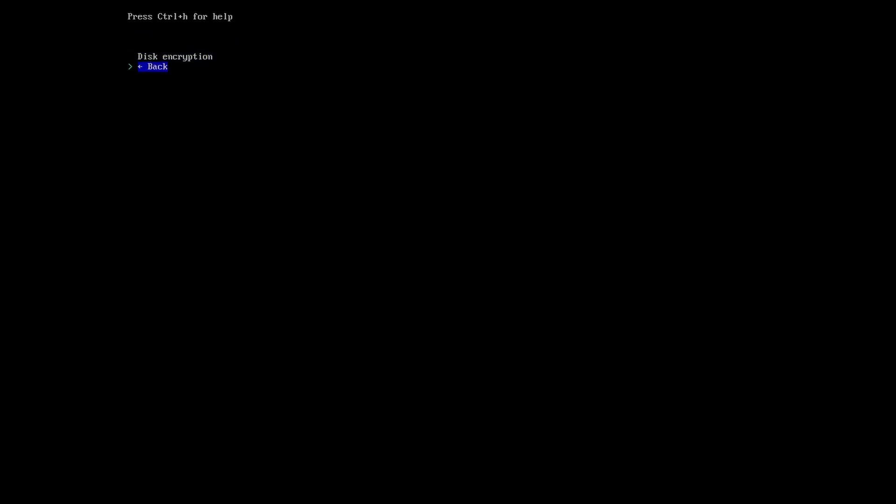
pyautogui.press('Return')
pyautogui.press('Down')
# Choose Grub as the bootloader.
pyautogui.press('Down')
pyautogui.press('Return')
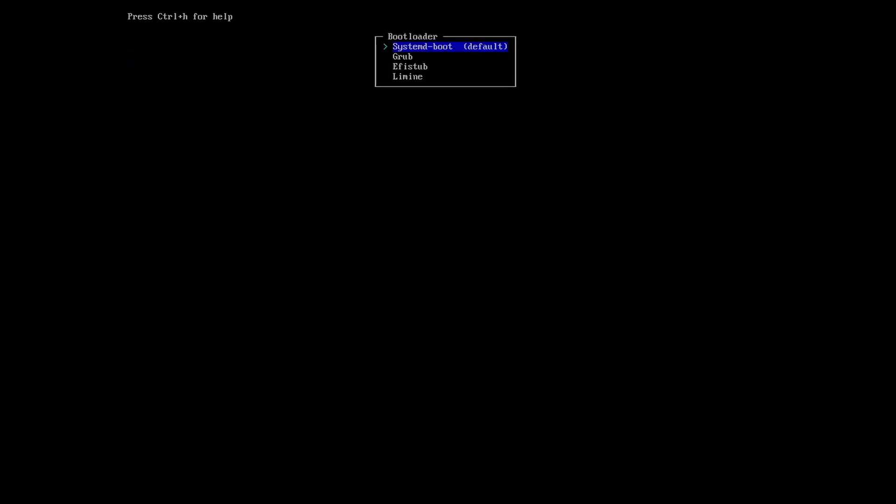
pyautogui.press('Down')
pyautogui.press('Return')
# Change the hostname from archlinux to Archi.
pyautogui.press('Down')
pyautogui.press('Return')
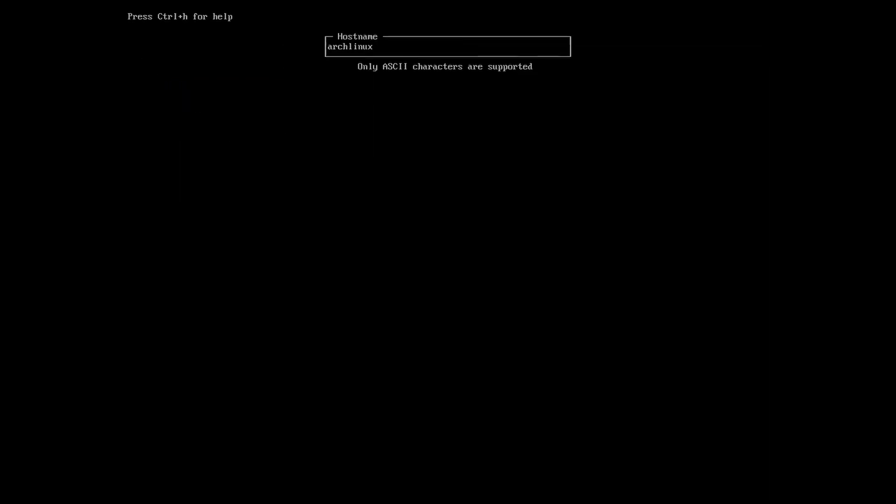
pyautogui.press('BackSpace')
pyautogui.press('BackSpace')
pyautogui.press('BackSpace')
pyautogui.press('BackSpace')
pyautogui.press('BackSpace')
pyautogui.press('BackSpace')
pyautogui.press('BackSpace')
pyautogui.press('BackSpace')
pyautogui.press('BackSpace')
pyautogui.write('Archi')
# Set the root password and confirm it.
pyautogui.press('Return')
pyautogui.press('Down')
pyautogui.press('Return')
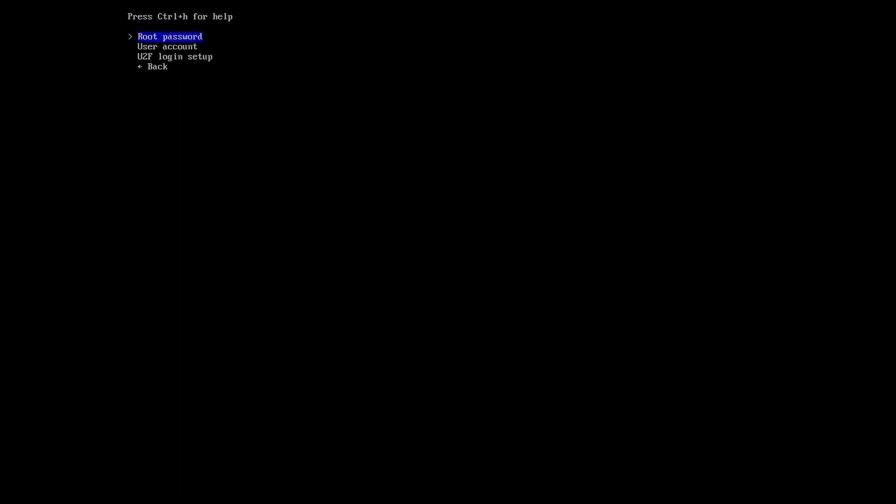
pyautogui.press('Return')
pyautogui.write('***')
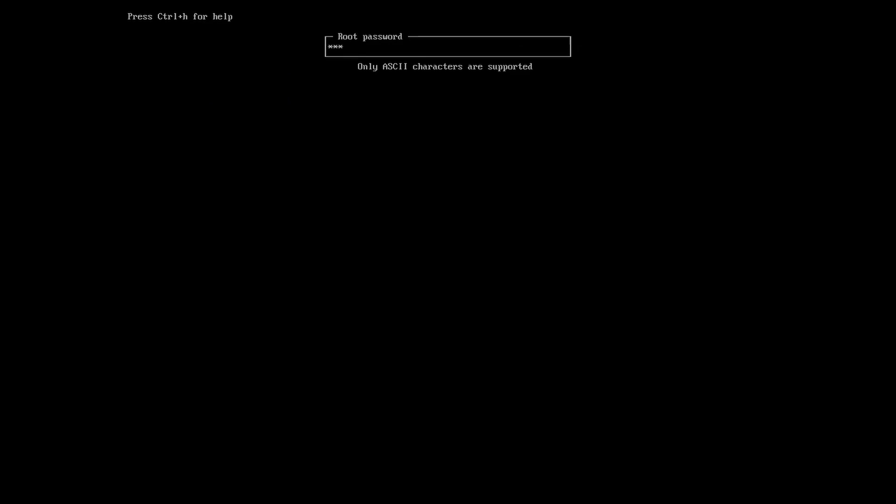
pyautogui.press('Return')
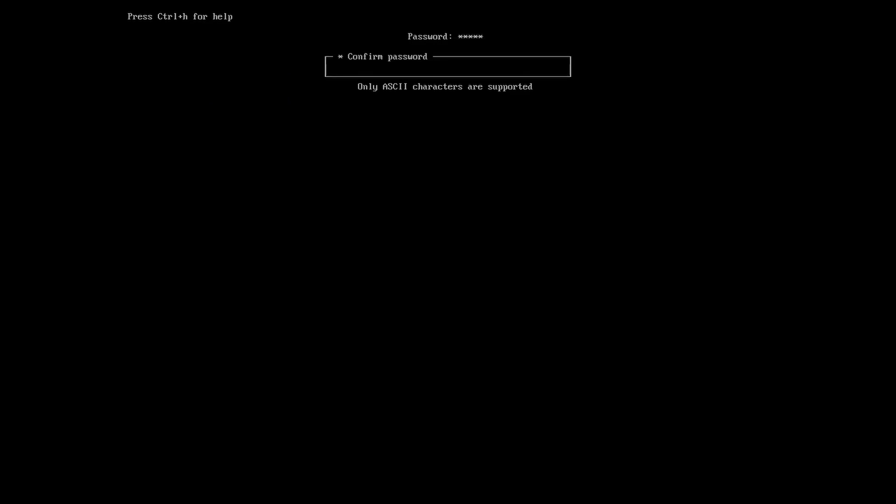
pyautogui.write('*****')
pyautogui.press('Return')
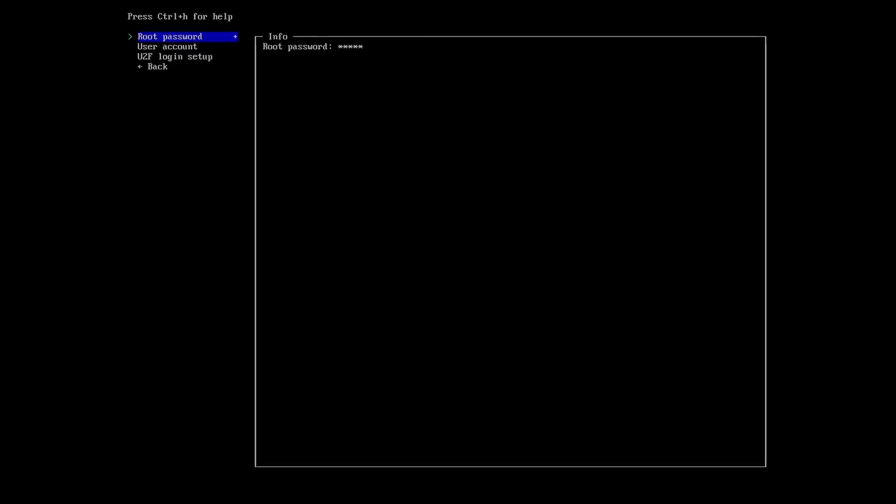
# Add a regular user account with a password and superuser (sudo) rights.
pyautogui.press('Down')
pyautogui.press('Return')
pyautogui.press('Return')
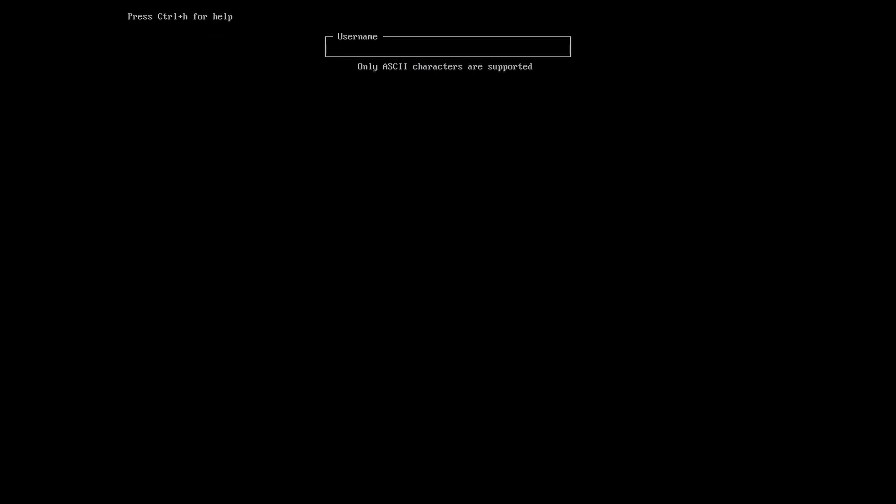
pyautogui.write('tarzo')
pyautogui.press('Return')
pyautogui.write('*****')
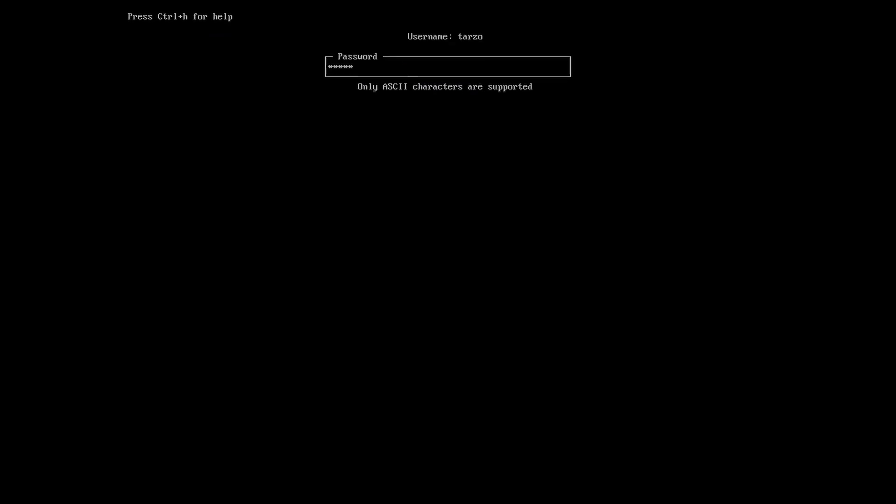
pyautogui.press('Return')
pyautogui.write('***')
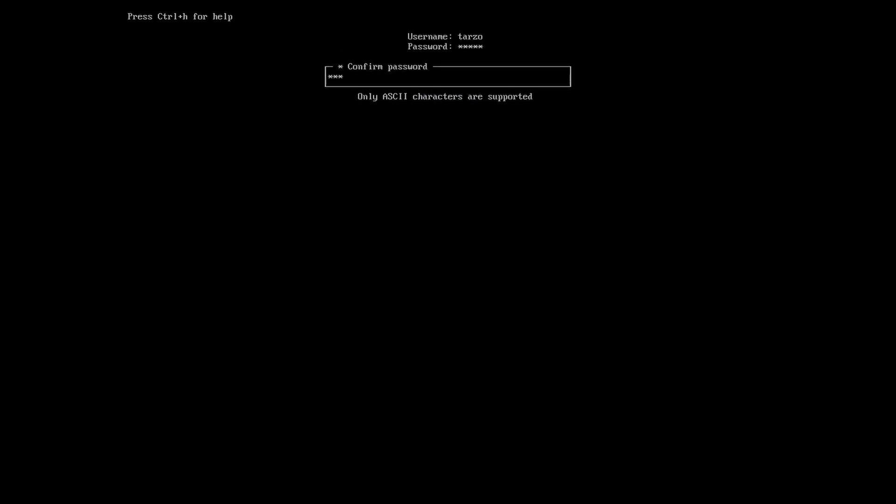
pyautogui.write('**')
pyautogui.press('Return')
pyautogui.press('Return')
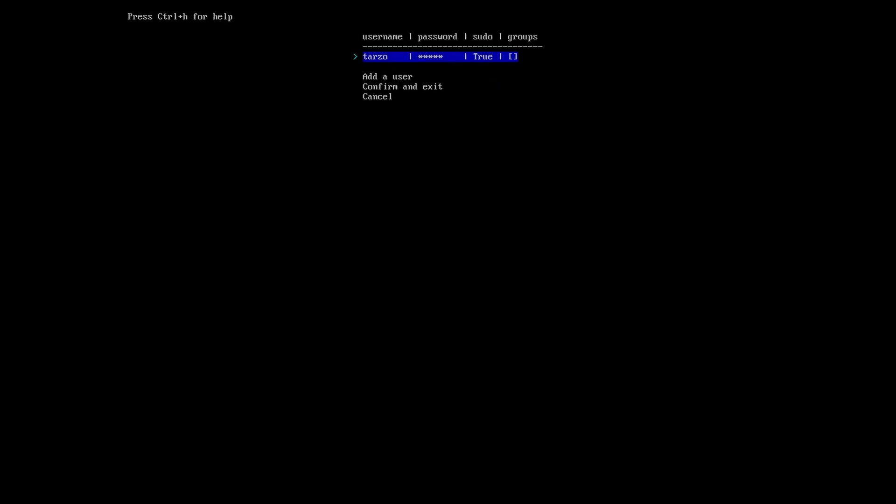
pyautogui.press('Down')
pyautogui.press('Down')
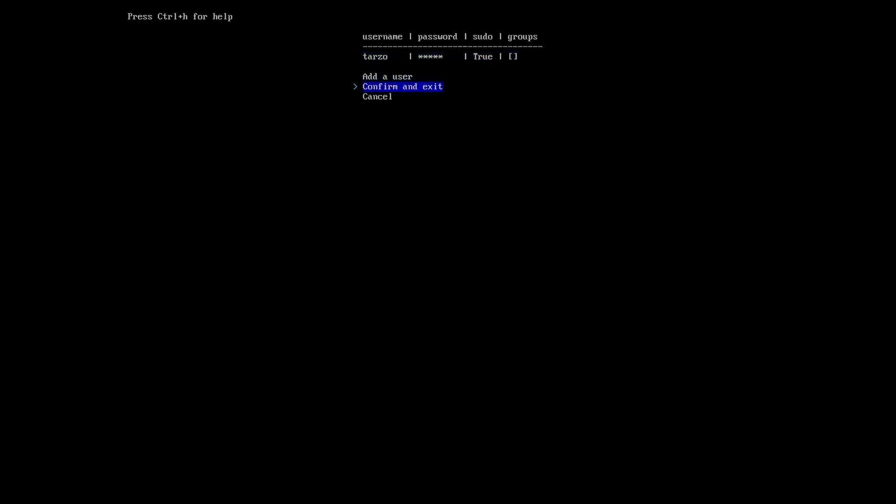
pyautogui.press('Return')
pyautogui.press('Down')
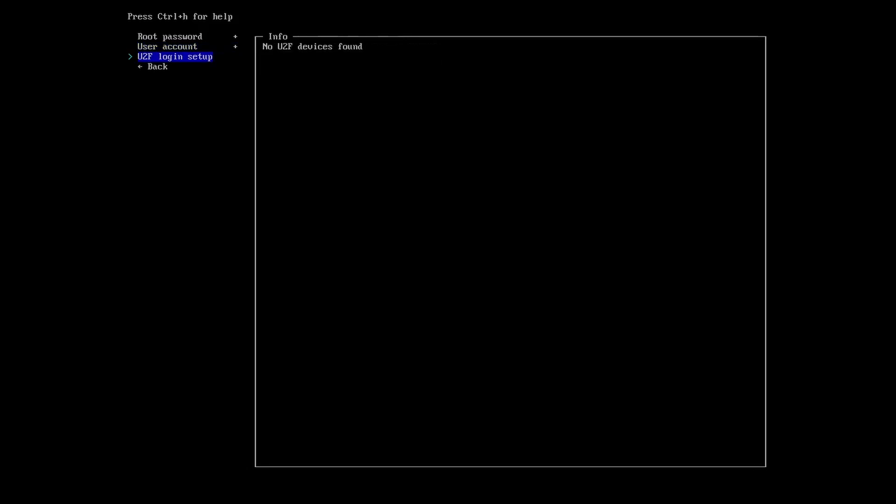
pyautogui.press('Down')
pyautogui.press('Return')
# Choose the KDE Plasma desktop profile.
pyautogui.press('Down')
pyautogui.press('Return')
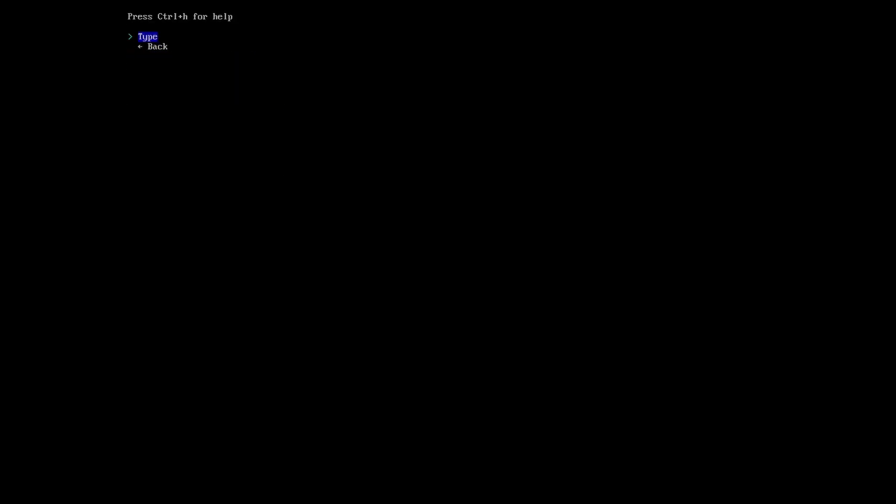
pyautogui.press('Return')
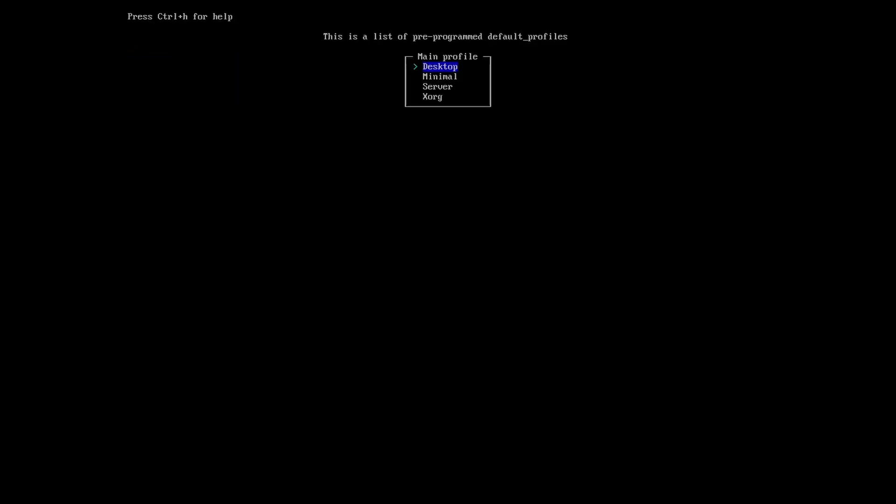
pyautogui.press('Return')
pyautogui.press('Down')
pyautogui.press('Down')
pyautogui.press('Down')
pyautogui.press('Down')
pyautogui.press('Down')
pyautogui.press('Down')
pyautogui.press('Down')
pyautogui.press('Down')
pyautogui.press('Down')
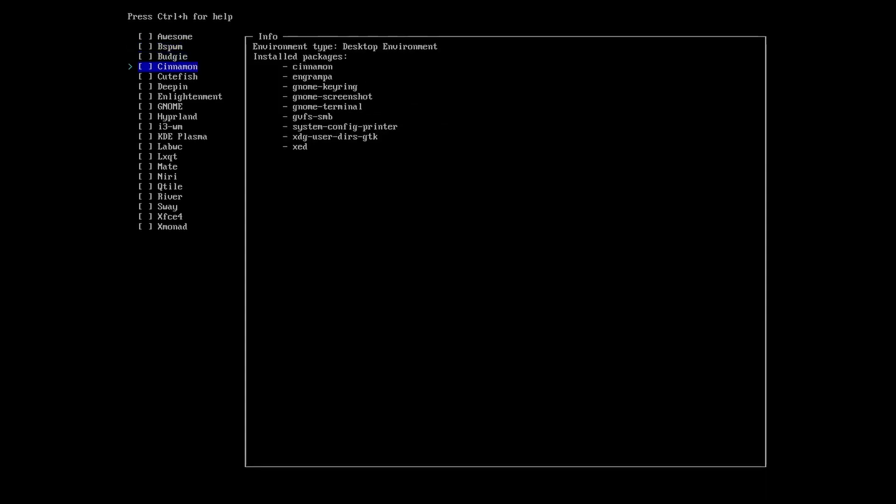
pyautogui.press('Down')
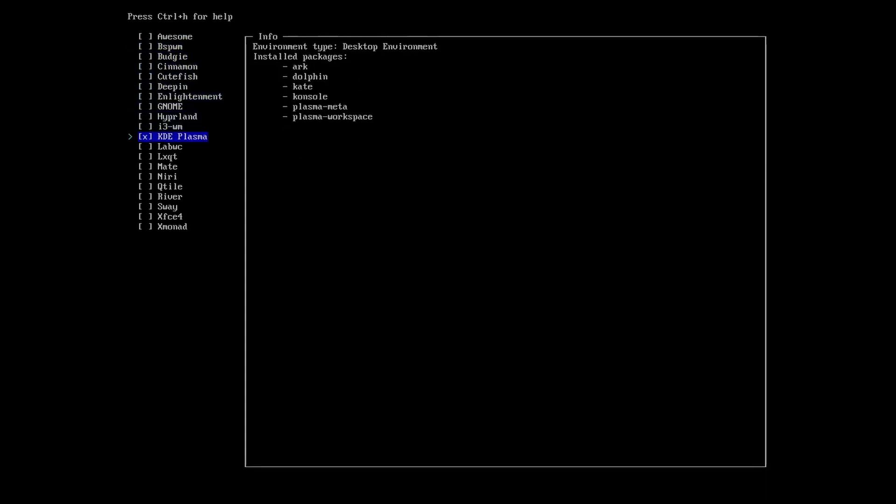
pyautogui.press('Down')
pyautogui.press('Up')
pyautogui.press('Return')
pyautogui.press('Down')
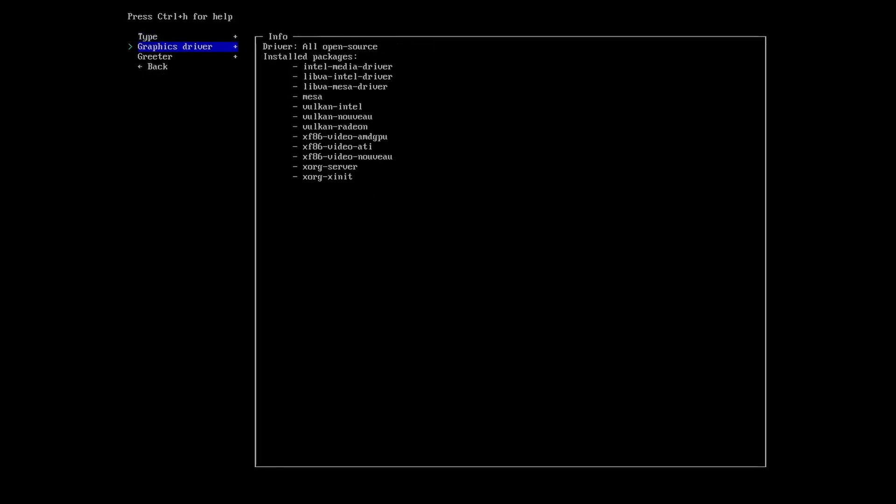
pyautogui.press('Down')
pyautogui.press('Down')
pyautogui.press('Return')
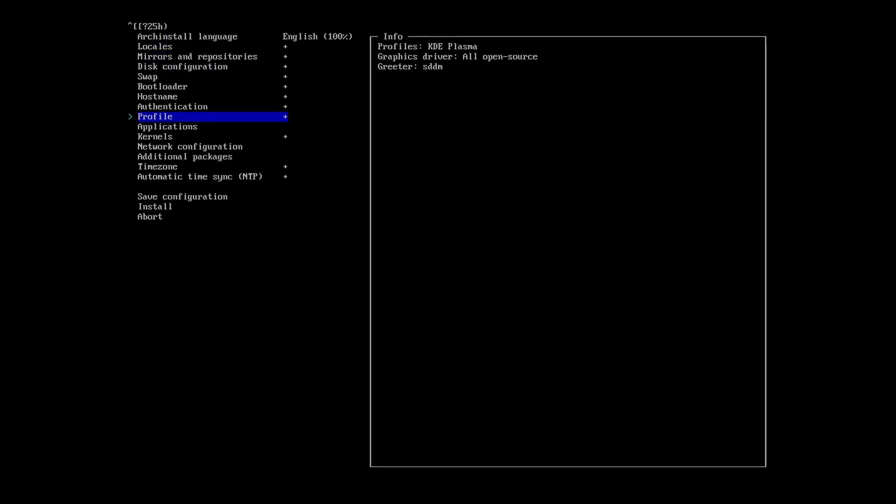
pyautogui.press('Down')
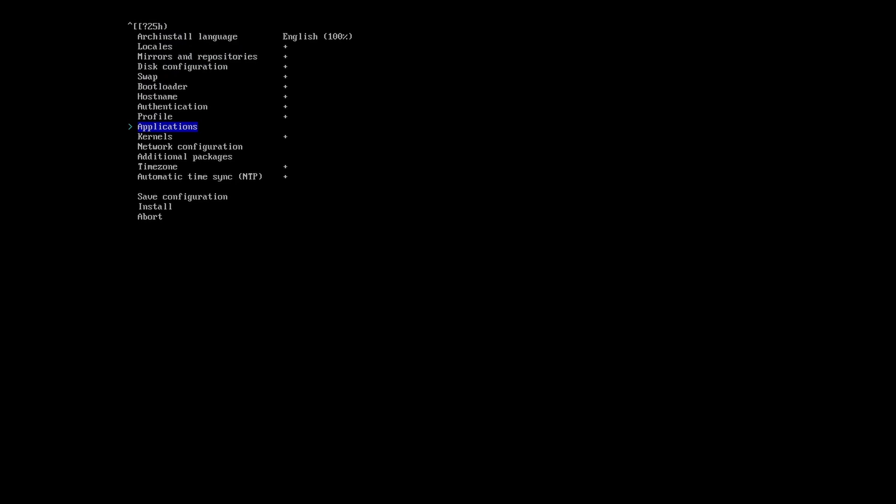
# Decline Bluetooth and set the audio server to pipewire.
pyautogui.press('Return')
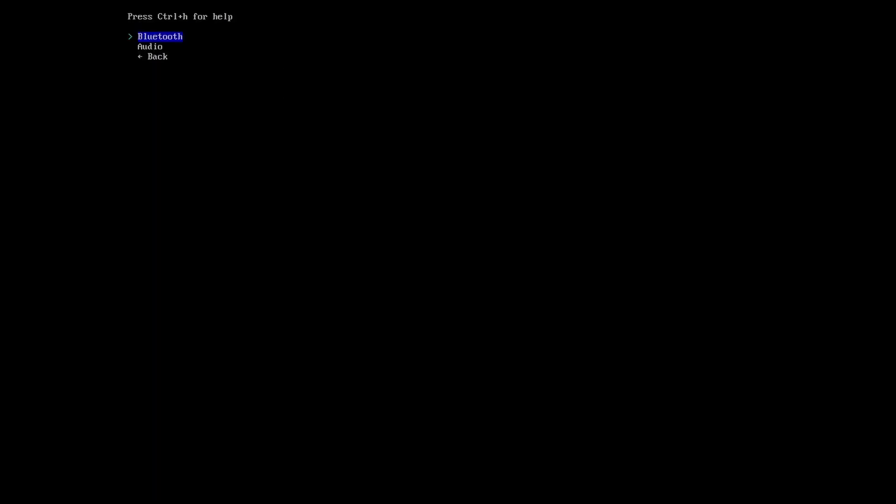
pyautogui.press('Return')
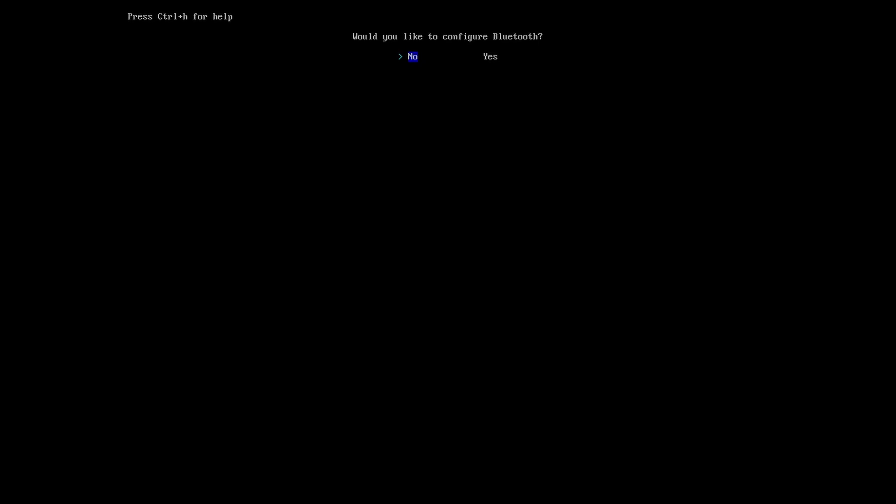
pyautogui.press('Return')
pyautogui.press('Down')
pyautogui.press('Return')
pyautogui.press('Return')
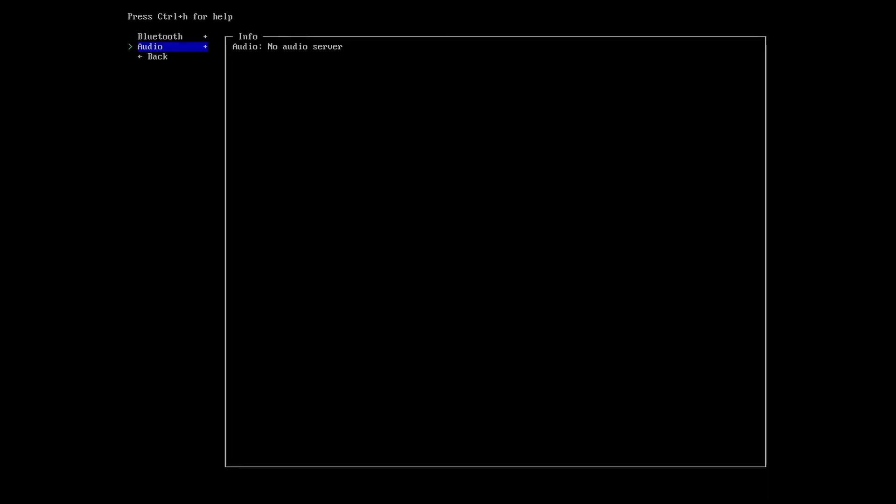
pyautogui.press('Return')
pyautogui.press('Down')
pyautogui.press('Return')
pyautogui.press('Down')
pyautogui.press('Return')
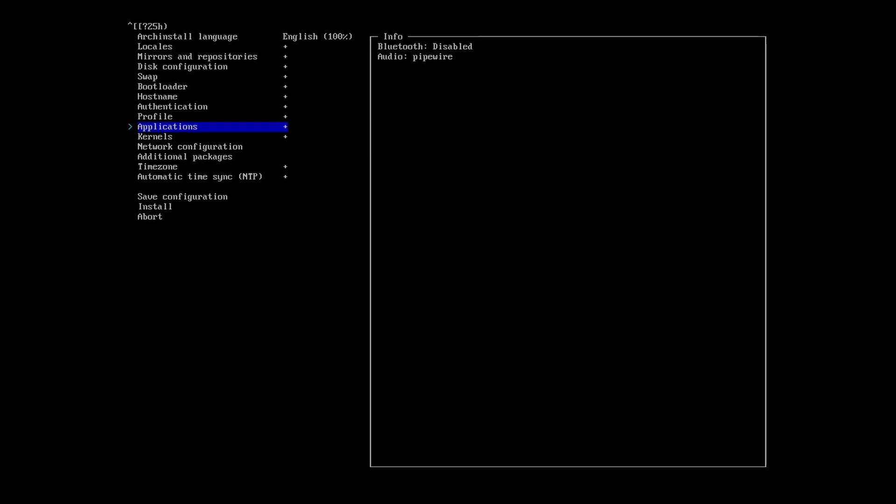
pyautogui.press('Down')
# Browse the kernel options but keep the default linux kernel.
pyautogui.press('Return')
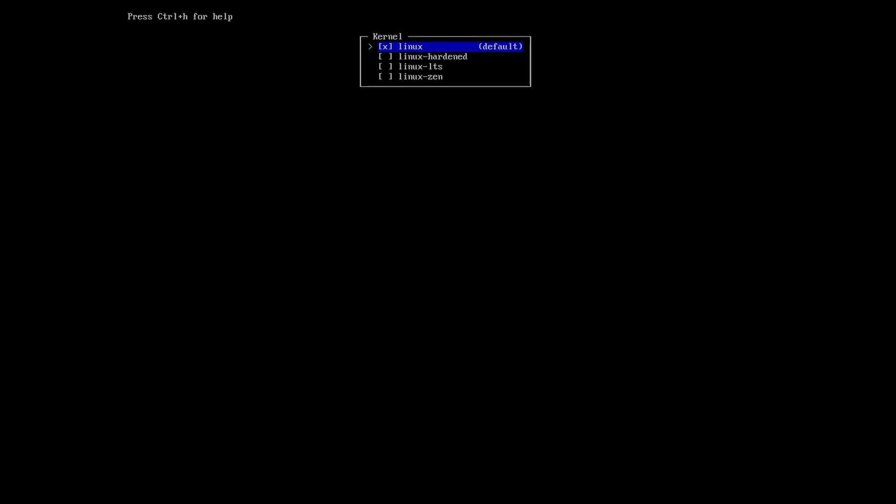
pyautogui.press('Down')
pyautogui.press('Down')
pyautogui.press('Up')
pyautogui.press('Down')
pyautogui.press('Up')
pyautogui.press('Up')
pyautogui.press('Down')
pyautogui.press('Down')
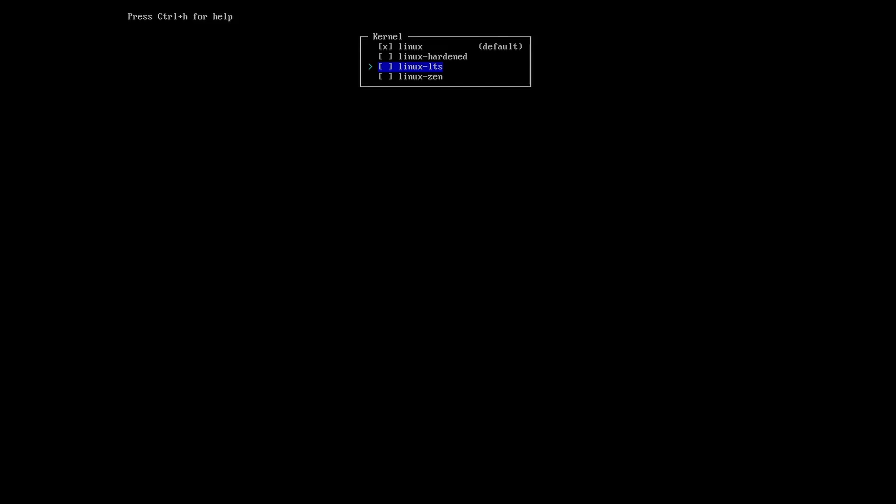
pyautogui.press('Down')
pyautogui.press('Up')
pyautogui.press('Up')
pyautogui.press('Up')
pyautogui.press('Down')
pyautogui.press('Down')
pyautogui.press('Up')
pyautogui.press('Up')
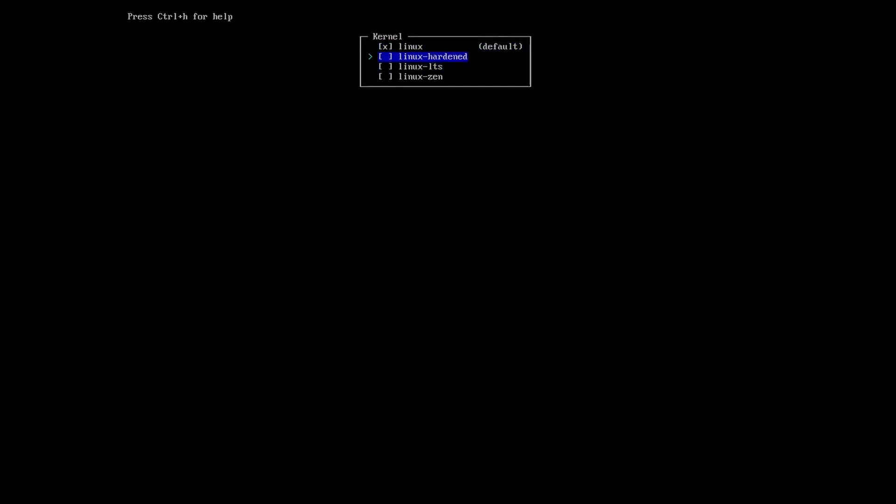
pyautogui.press('Return')
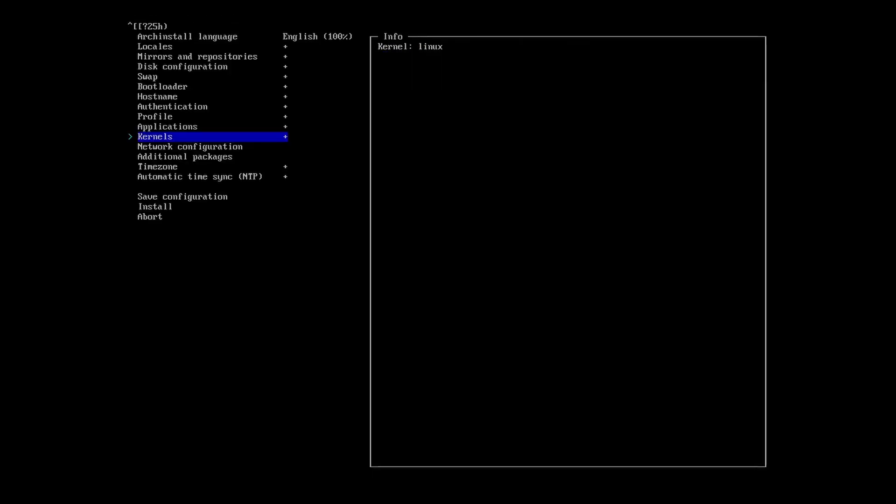
# Set network configuration to copy the ISO's network configuration.
pyautogui.press('Down')
pyautogui.press('Return')
pyautogui.press('Return')
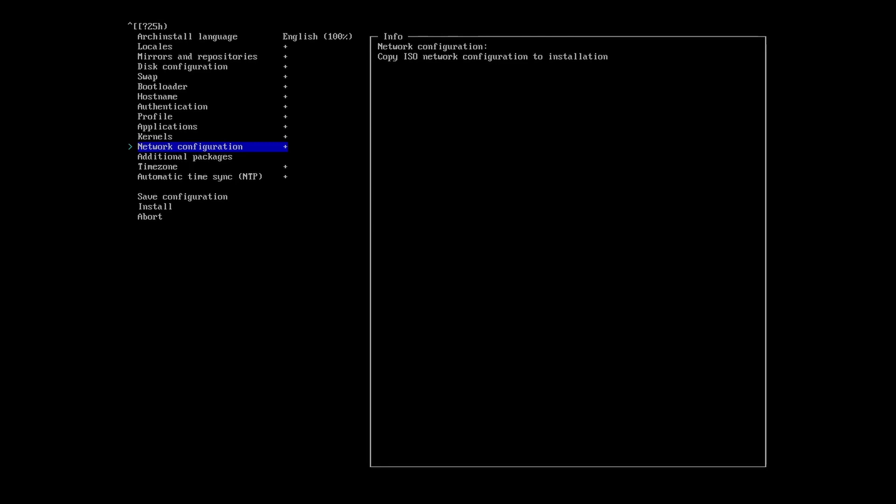
pyautogui.press('Down')
pyautogui.press('Return')
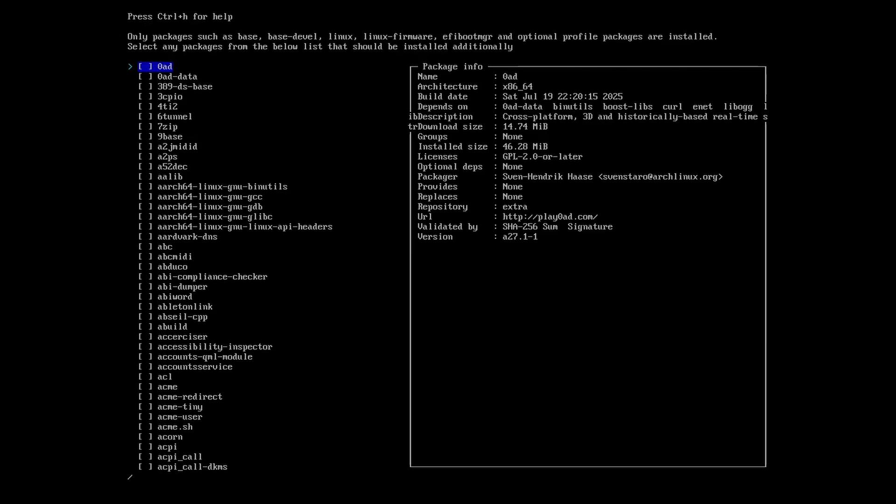
# Add firefox as an additional package.
pyautogui.write('firef')
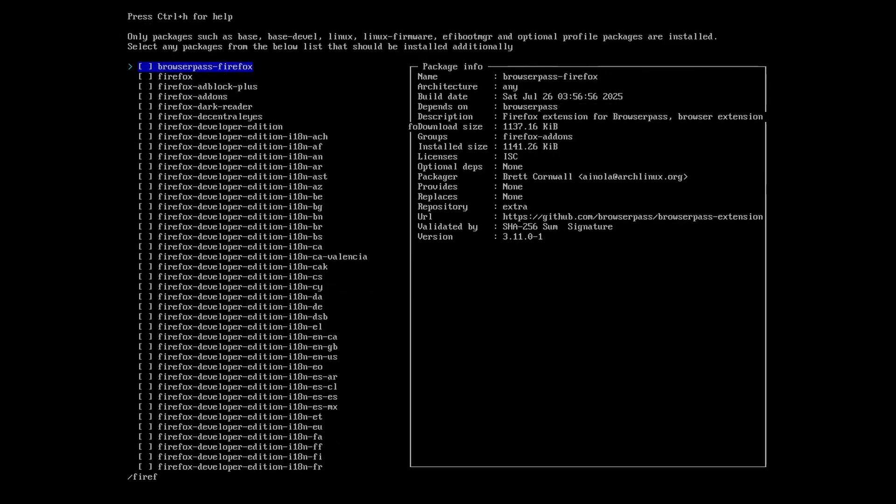
pyautogui.press('Down')
pyautogui.press('Tab')
pyautogui.press('Return')
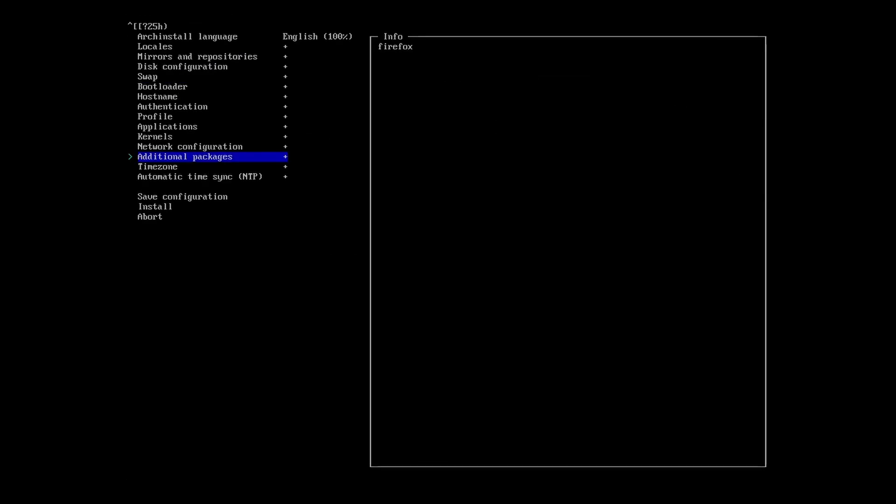
# Leave the timezone at UTC and bring up the install confirmation summary.
pyautogui.press('Down')
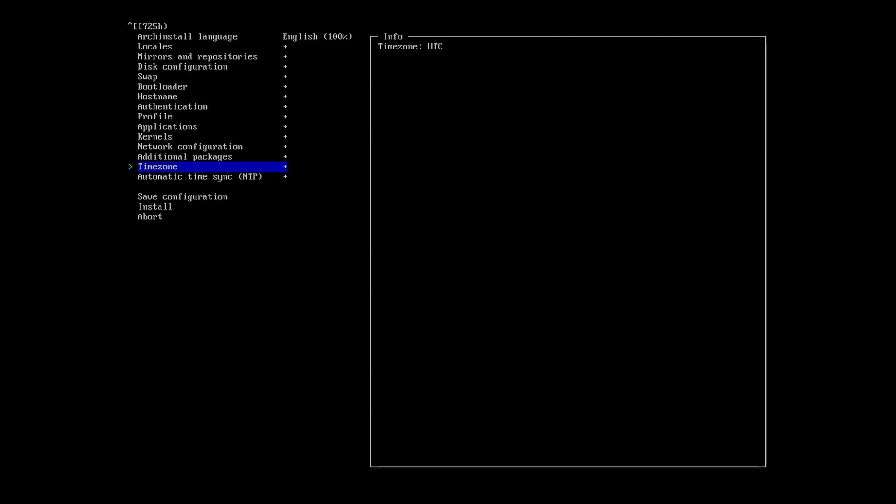
pyautogui.press('Return')
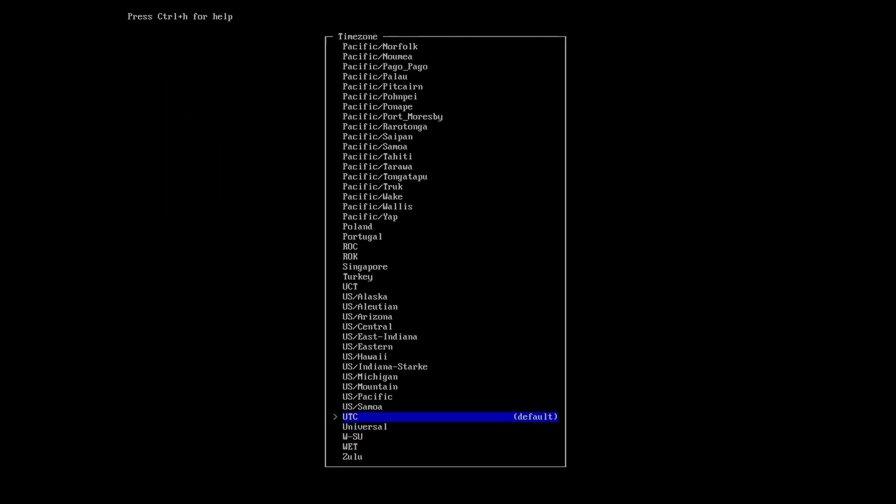
pyautogui.write('/AS')
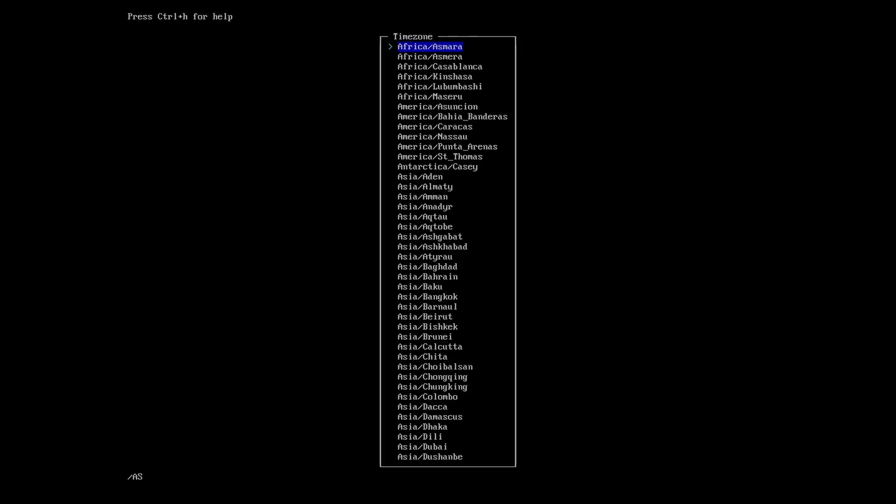
pyautogui.press('BackSpace')
pyautogui.press('BackSpace')
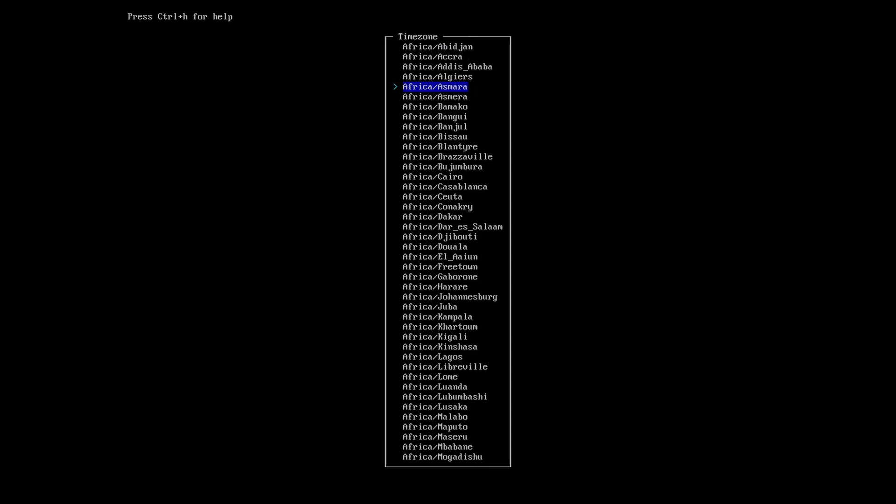
pyautogui.press('Escape')
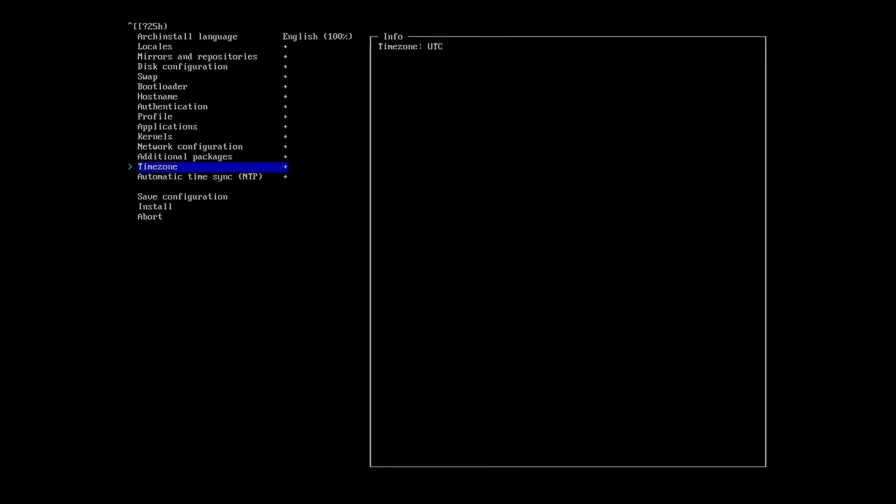
pyautogui.press('Down')
pyautogui.press('Down')
pyautogui.press('Down')
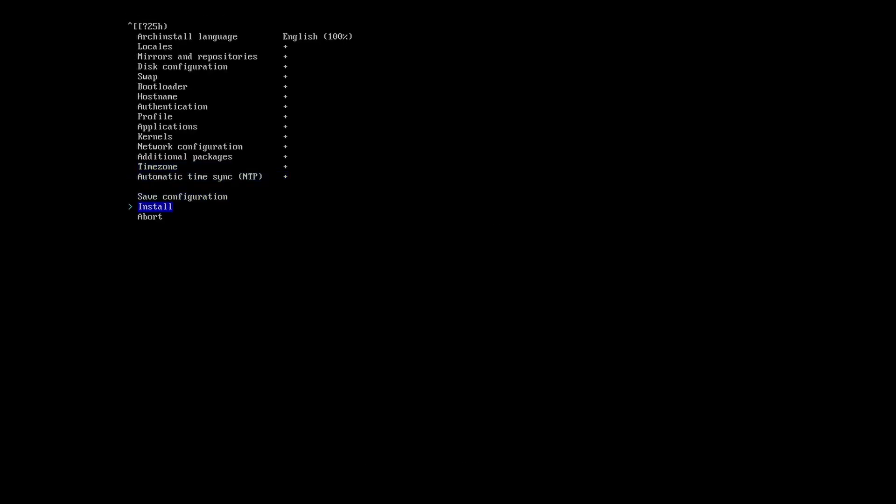
pyautogui.press('Return')
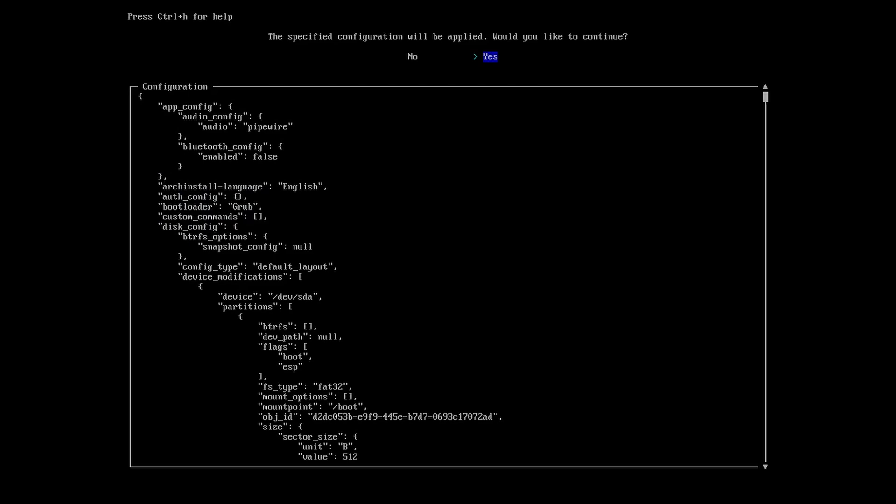
# Confirm the configuration, let the installation finish, and reboot the system.
pyautogui.press('Return')
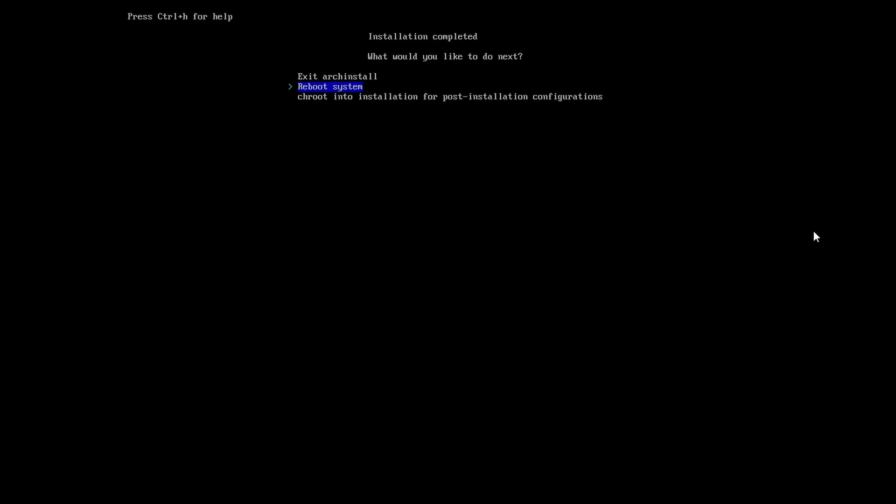
pyautogui.press('Return')
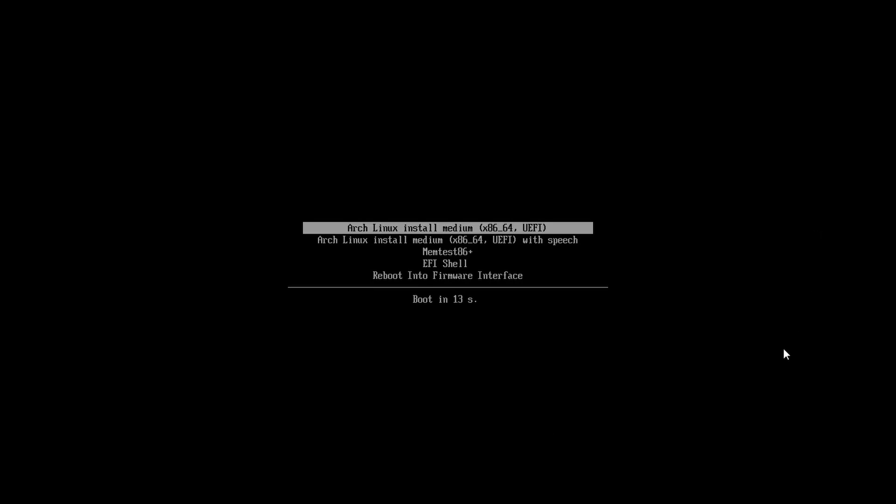
# Halt the boot menu countdown and exit the full-screen VM view with Ctrl+Alt+Break.
pyautogui.press('Down')
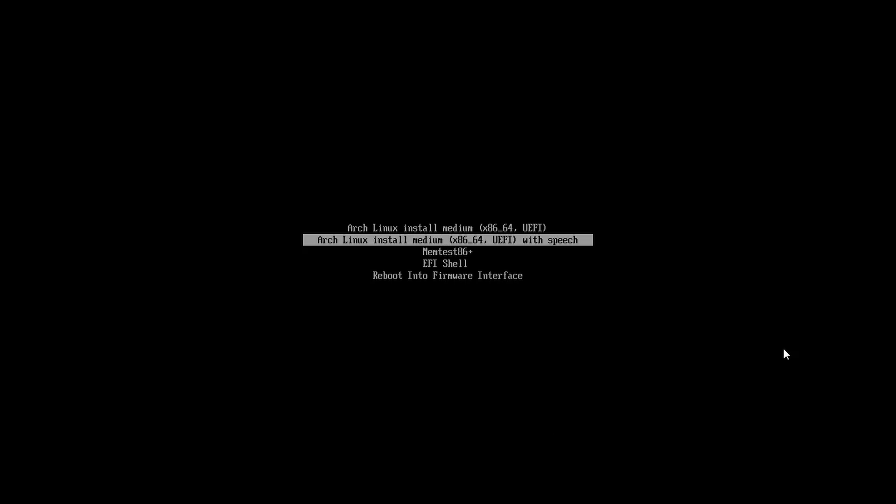
pyautogui.press('Escape')
pyautogui.press('ctrl+alt+Break')
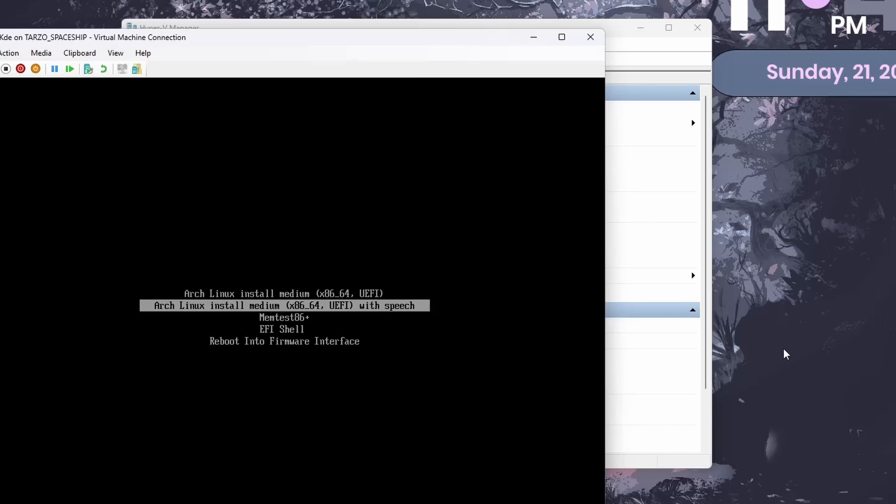
# Set Final_Kde's DVD drive media to None and apply the change.
pyautogui.click(698, 416)
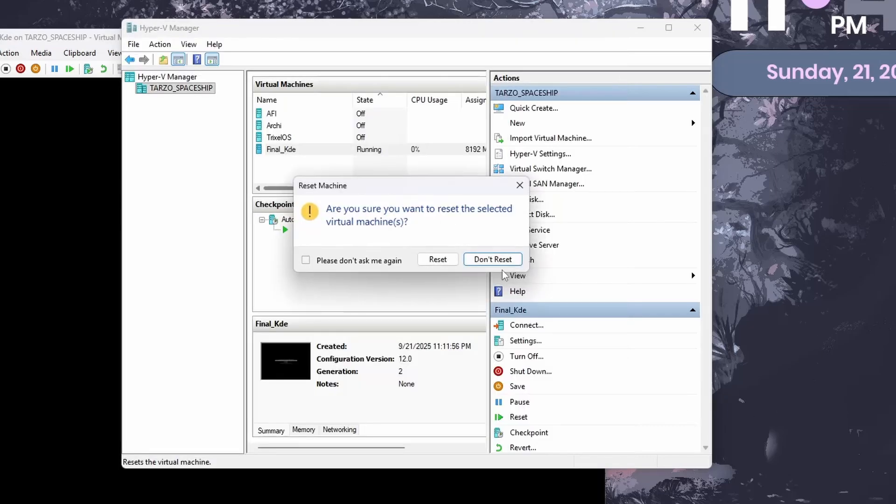
pyautogui.click(520, 185)
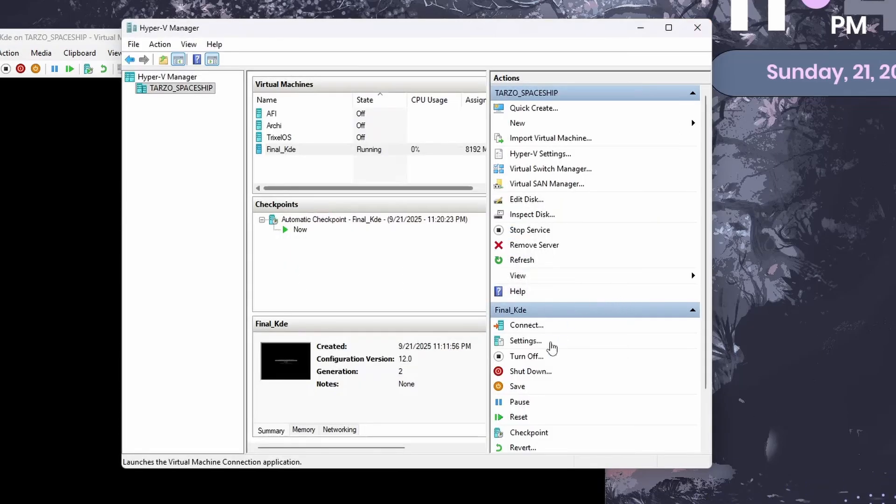
pyautogui.click(522, 345)
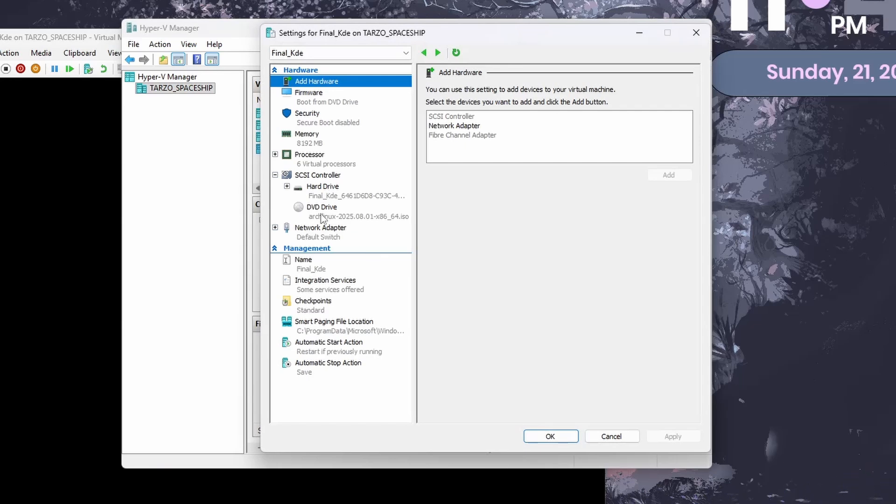
pyautogui.click(322, 216)
pyautogui.click(452, 158)
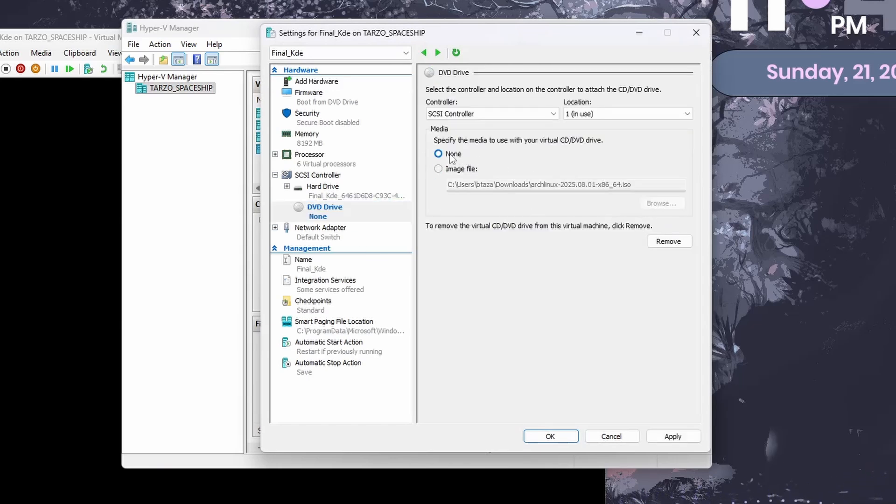
pyautogui.click(675, 436)
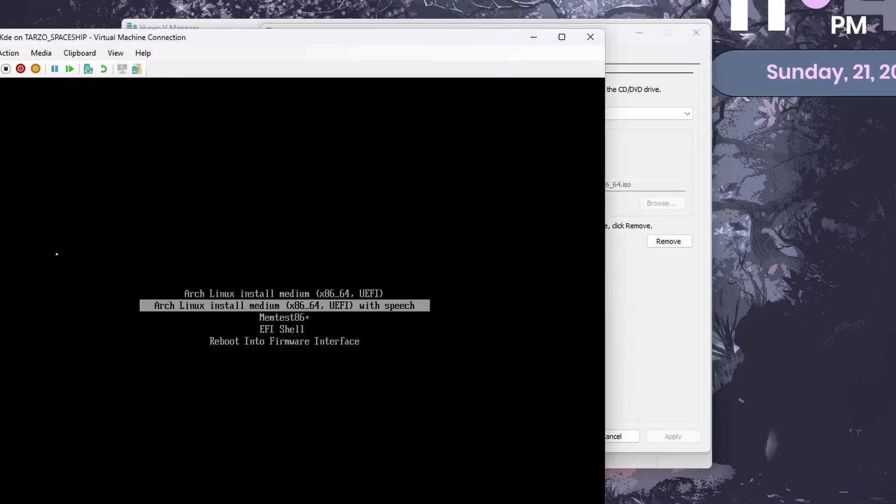
# Turn off the Final_Kde virtual machine and start it again.
pyautogui.click(5, 69)
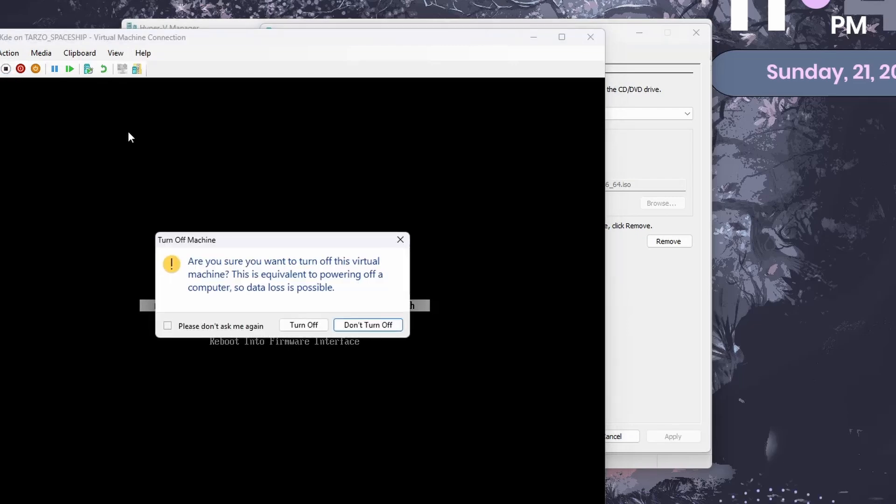
pyautogui.click(304, 325)
pyautogui.click(164, 222)
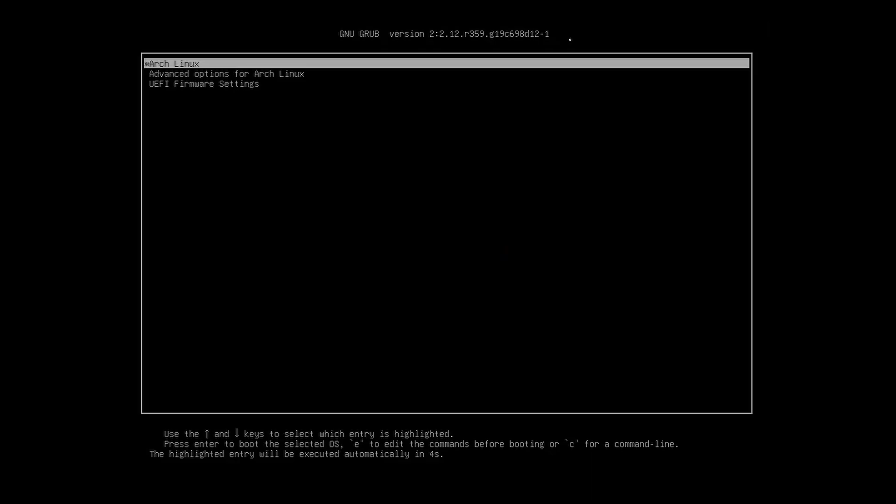
# Boot the installed Arch, log in with the user's password, and skip the Welcome Center.
pyautogui.press('Return')
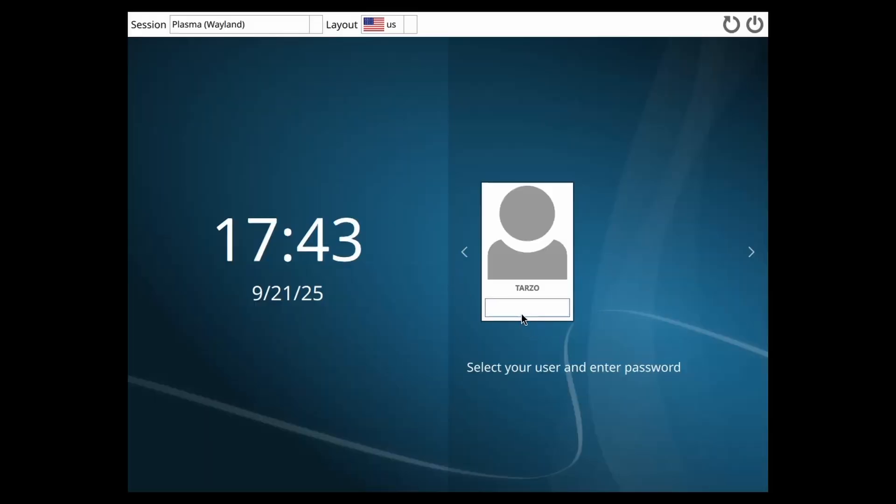
pyautogui.write('•••••')
pyautogui.press('Return')
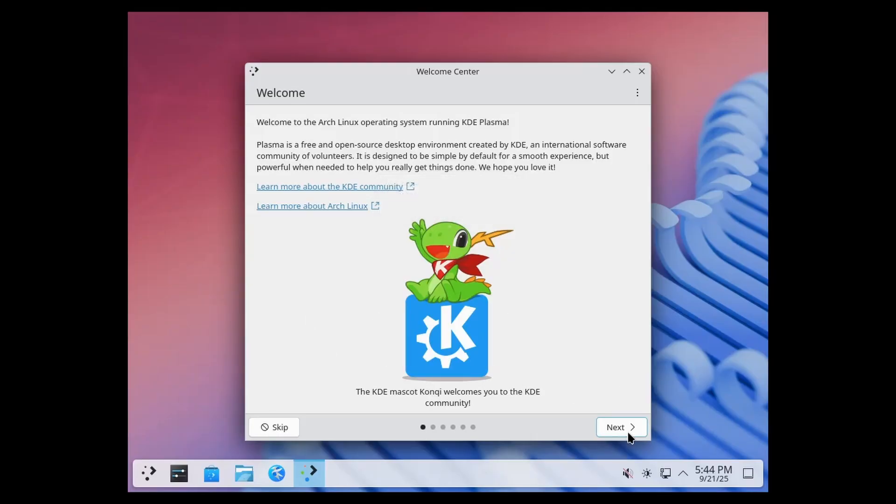
pyautogui.click(288, 426)
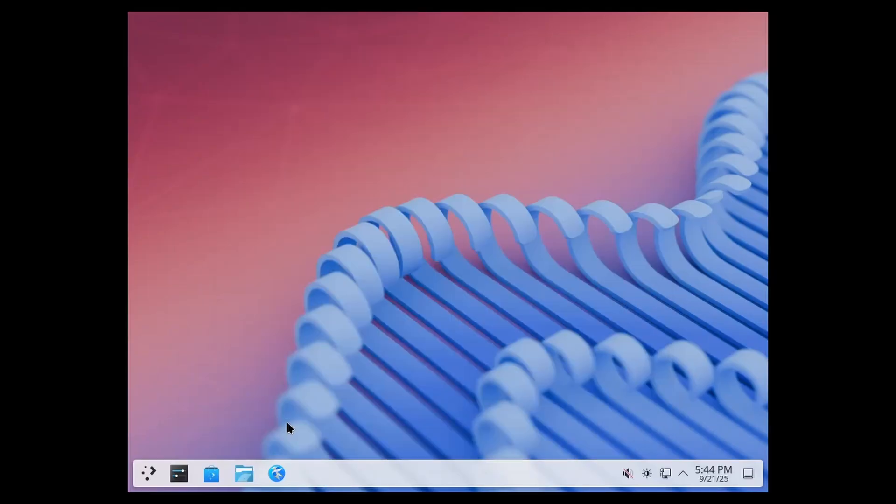
# Set the screen resolution to 1920 × 1080 (16:9), apply it and keep the new configuration.
pyautogui.rightClick(391, 189)
pyautogui.click(441, 303)
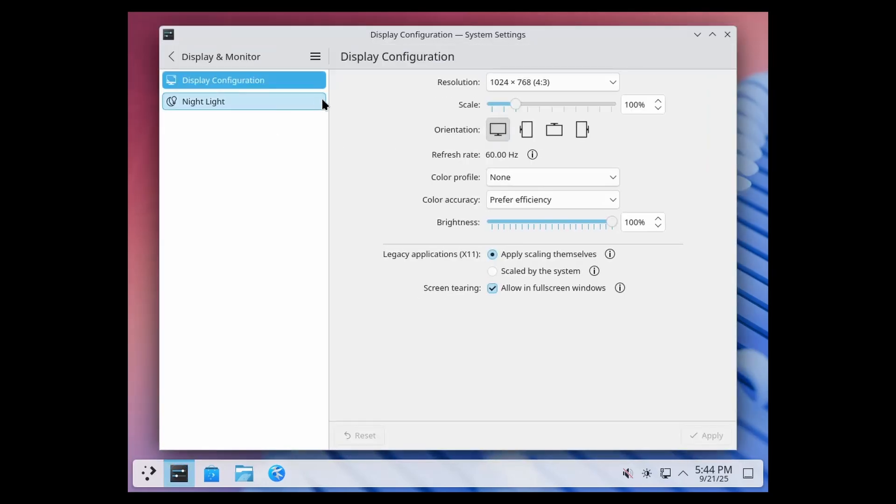
pyautogui.click(521, 83)
pyautogui.click(523, 99)
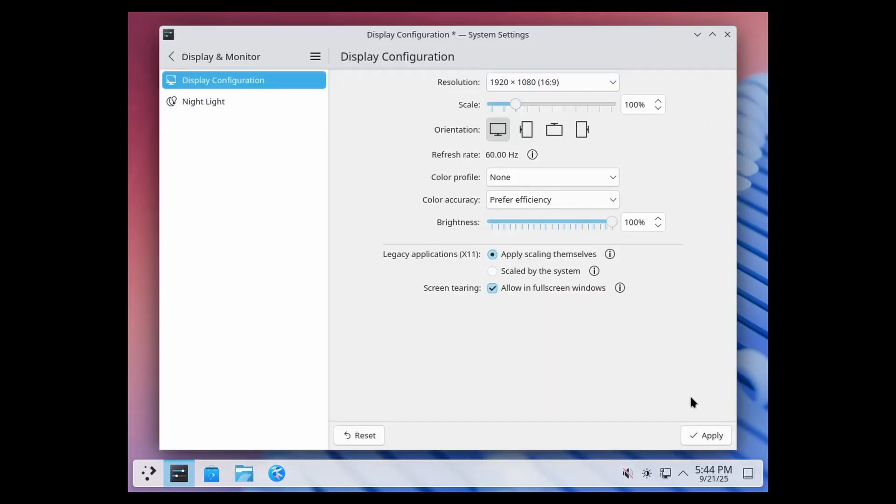
pyautogui.click(705, 435)
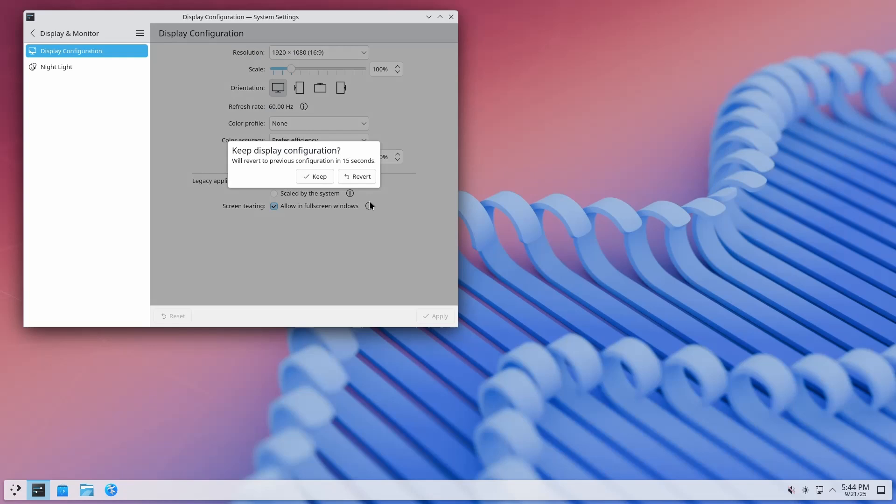
pyautogui.click(304, 172)
pyautogui.click(450, 18)
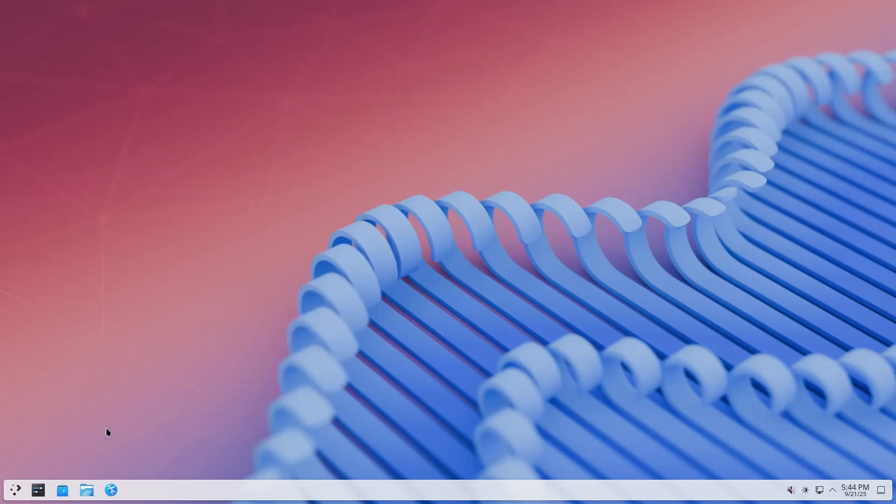
# Search 'global' in the launcher to reach Global Theme and show the downloadable global themes.
pyautogui.click(11, 492)
pyautogui.write('global')
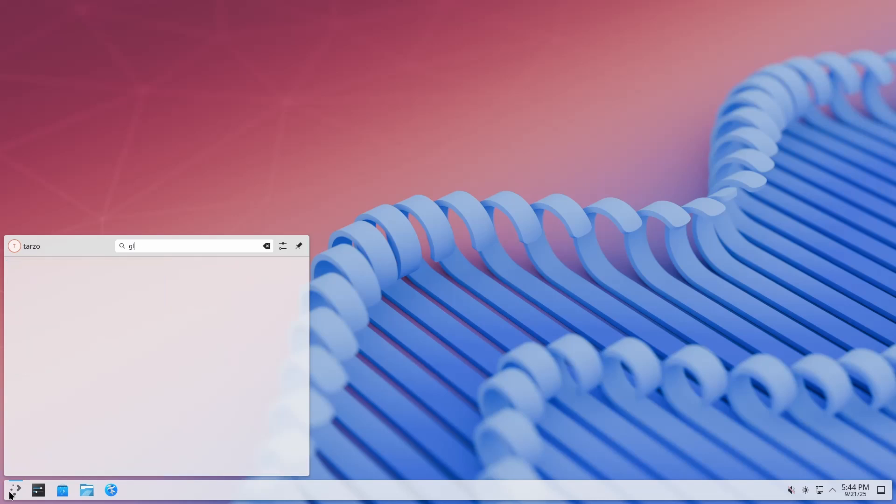
pyautogui.press('Return')
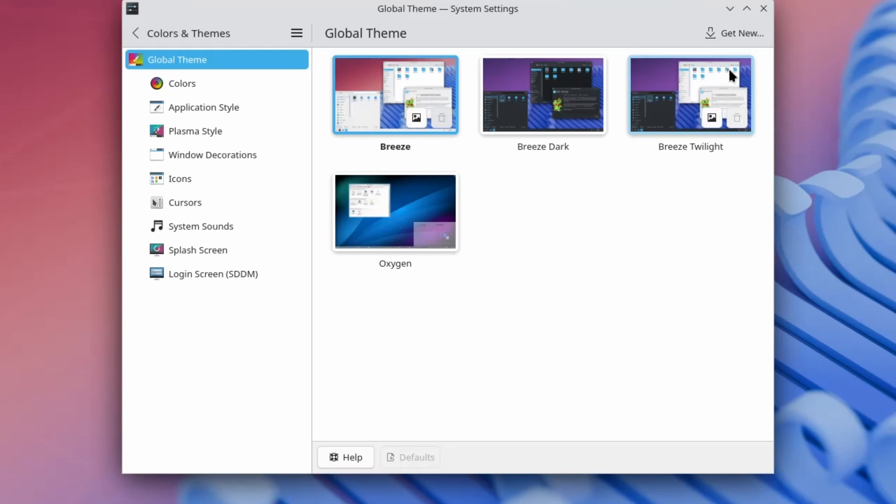
pyautogui.click(738, 36)
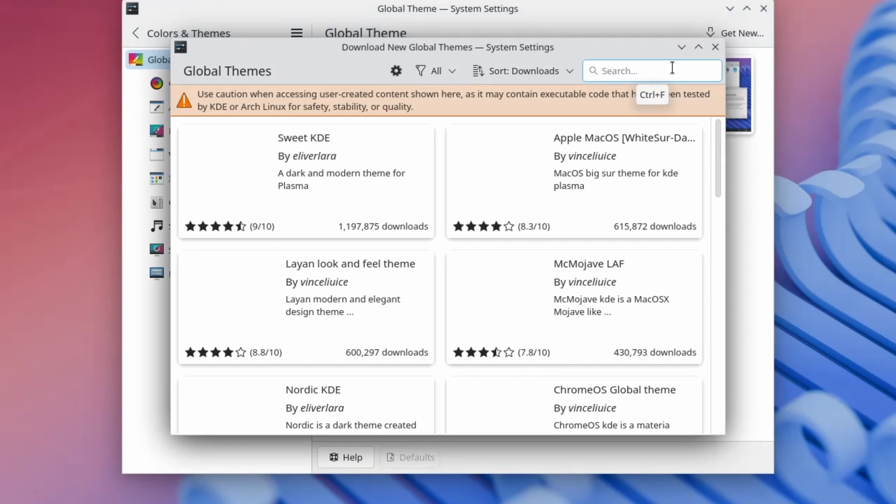
# Find the Layan look and feel theme, install it with the admin password, and return to the catalogue.
pyautogui.write('layan')
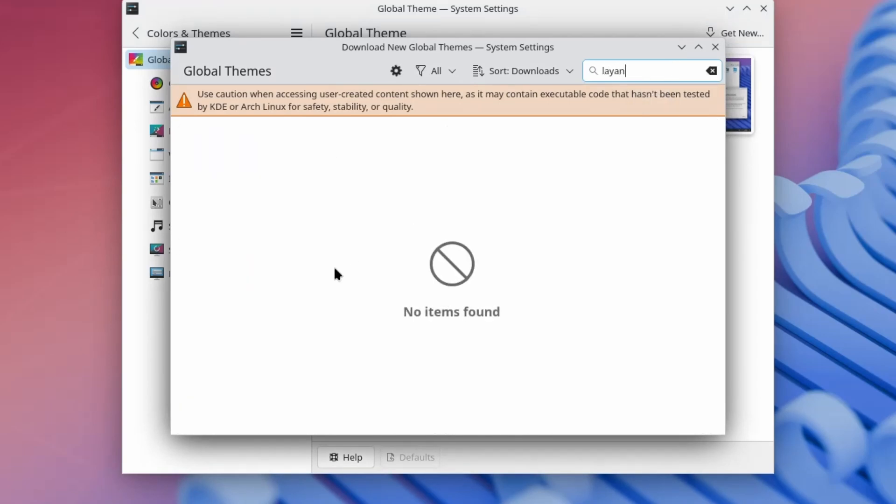
pyautogui.click(711, 70)
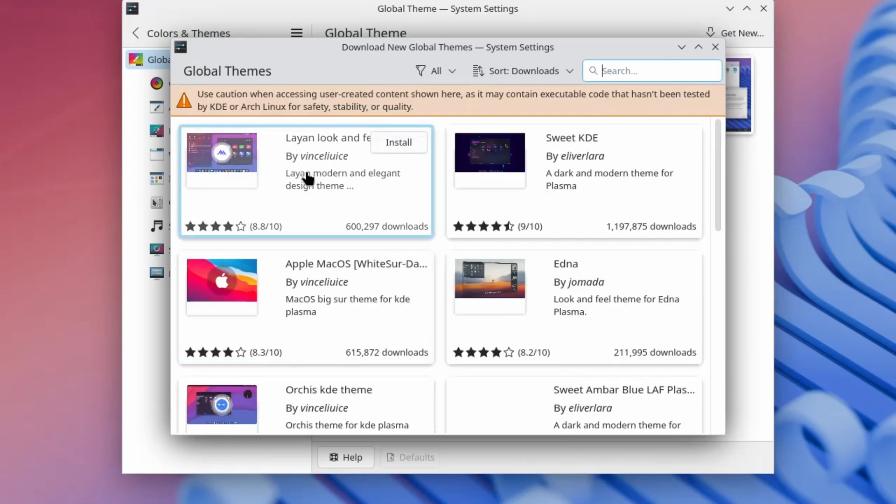
pyautogui.click(306, 176)
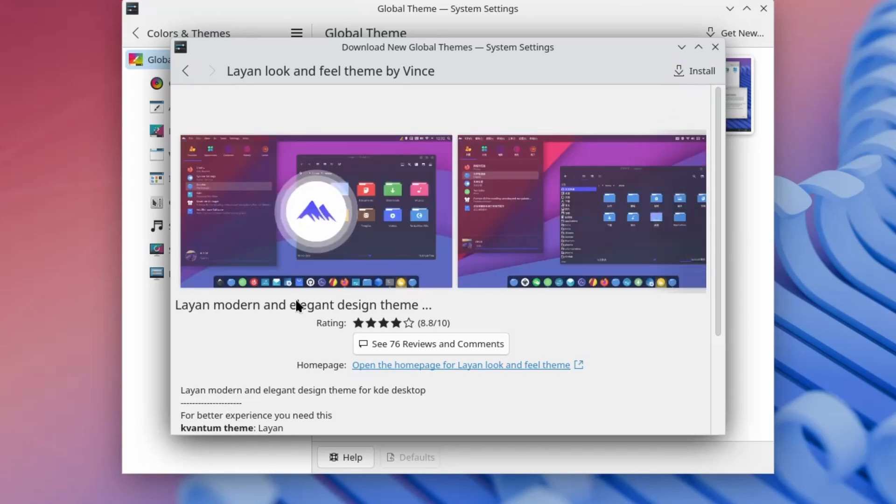
pyautogui.click(707, 70)
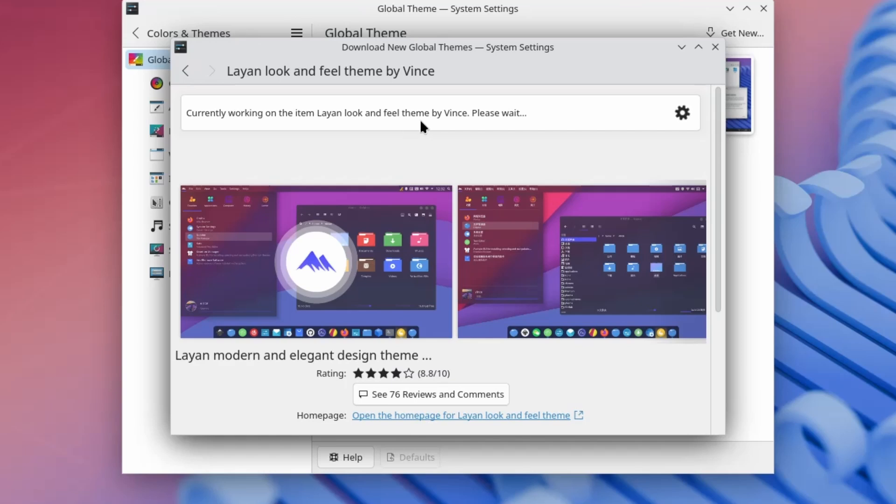
pyautogui.write('***')
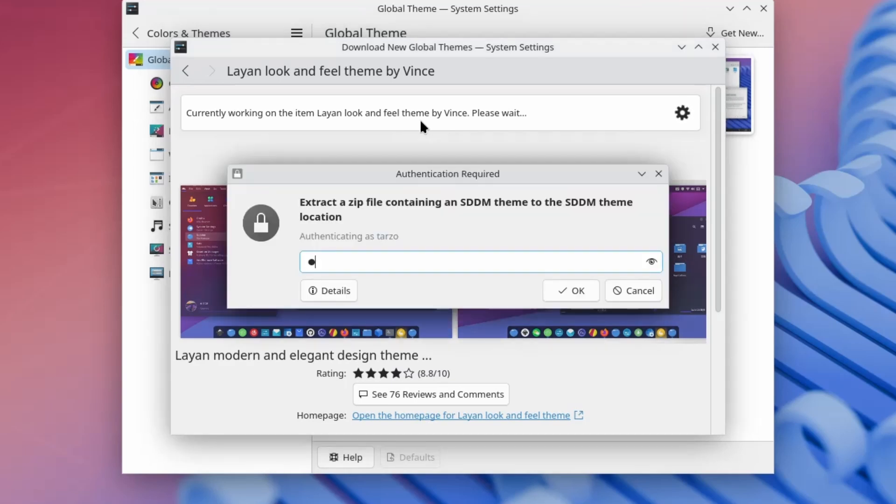
pyautogui.press('Return')
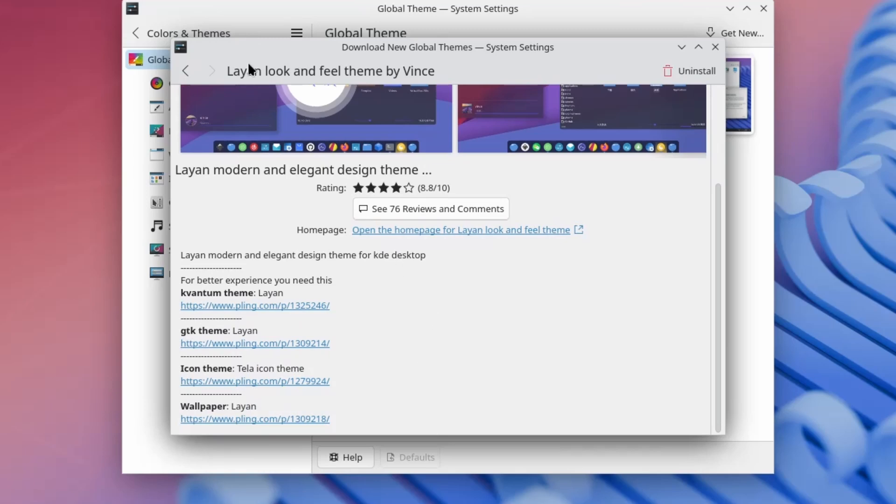
pyautogui.click(185, 71)
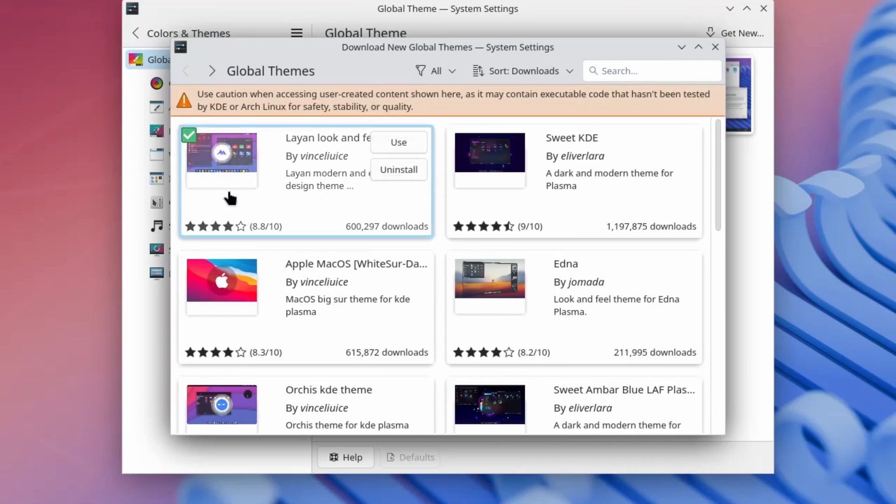
# Install the Orchis-dark variant of the Orchis kde theme and bring the Global Theme window forward.
pyautogui.scroll(-3, 359, 187)
pyautogui.scroll(-3, 474, 183)
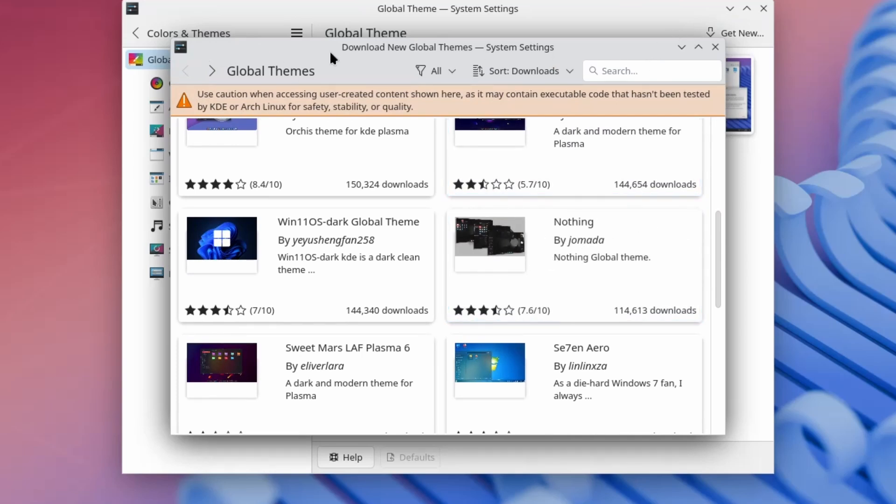
pyautogui.scroll(-5, 555, 245)
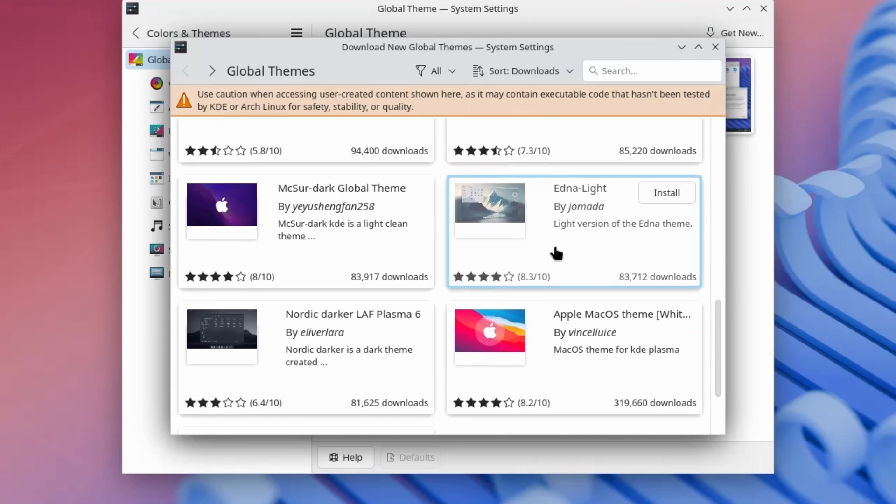
pyautogui.scroll(-2, 553, 250)
pyautogui.scroll(10, 499, 340)
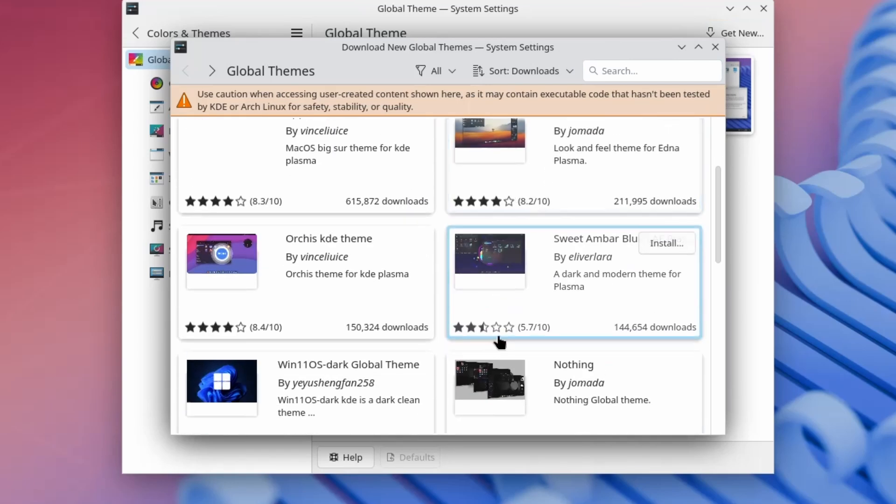
pyautogui.scroll(3, 499, 343)
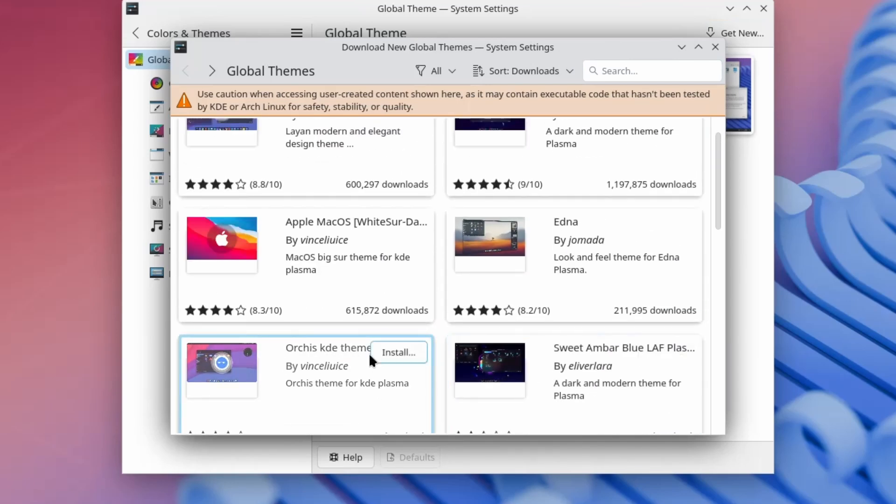
pyautogui.click(374, 353)
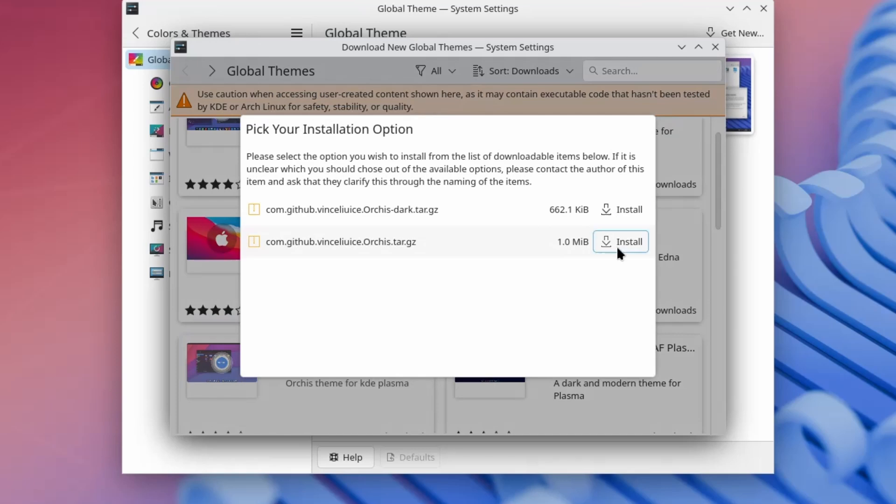
pyautogui.click(627, 210)
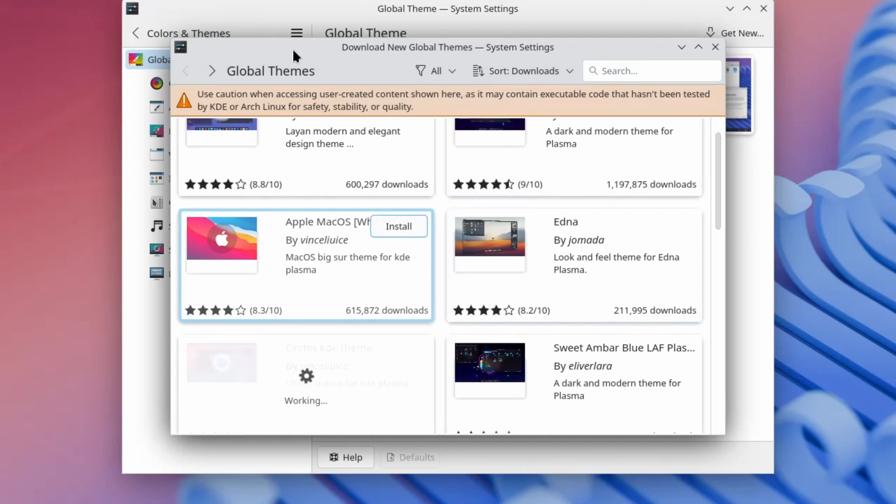
pyautogui.moveTo(293, 48); pyautogui.dragTo(80, 39)
pyautogui.click(656, 259)
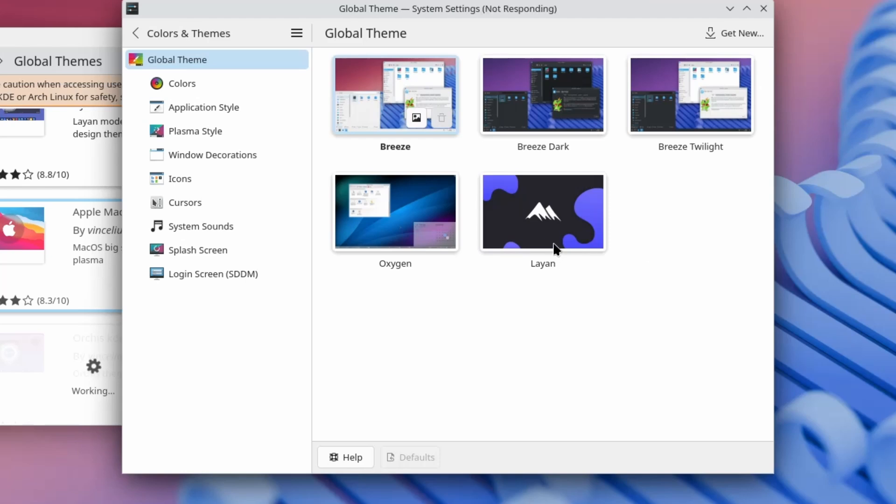
# Close the theme download window and apply Layan including its desktop and window layout.
pyautogui.click(130, 218)
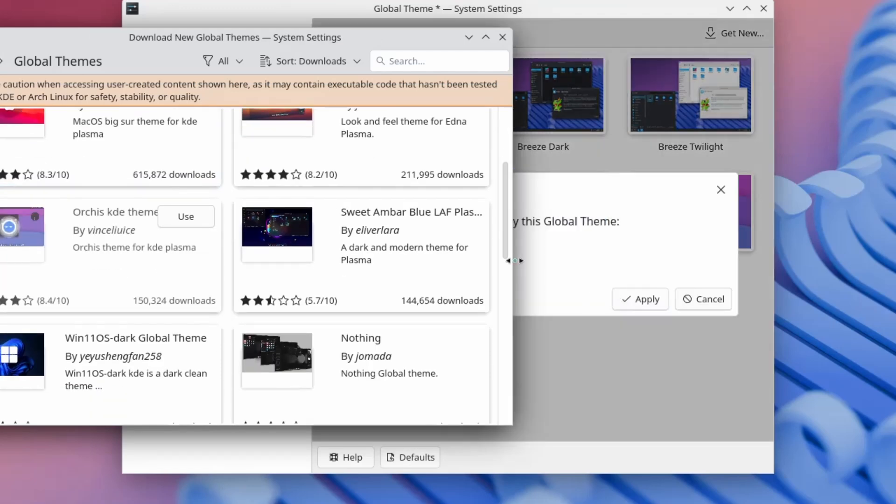
pyautogui.click(502, 38)
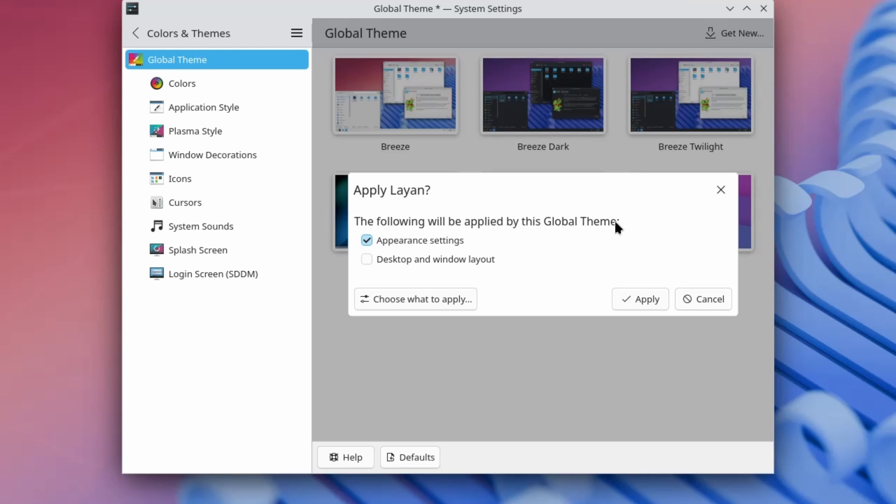
pyautogui.click(476, 259)
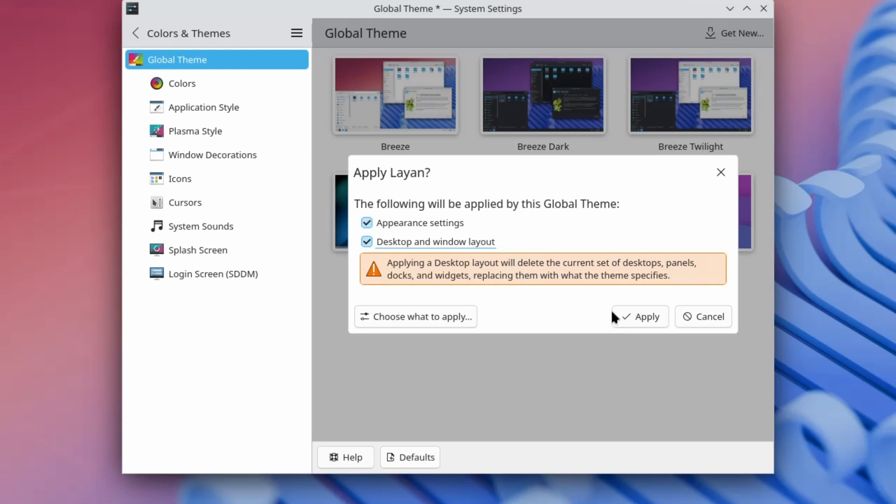
pyautogui.click(640, 322)
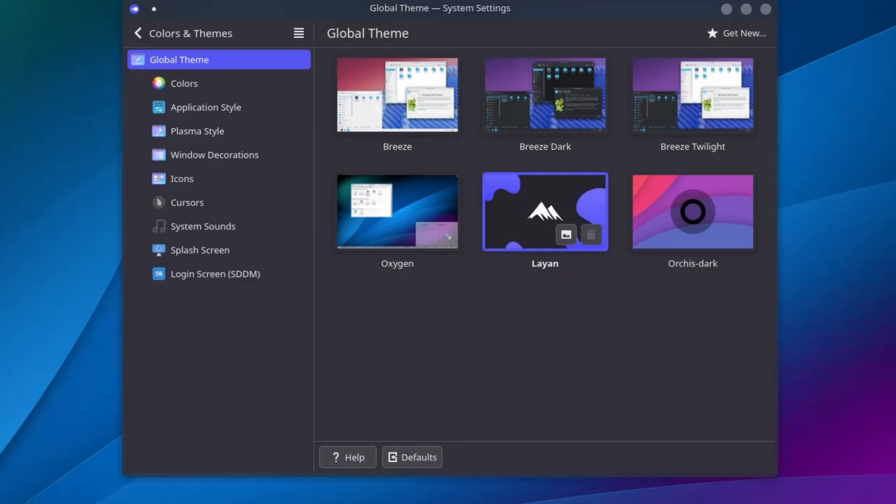
# Apply Layan's appearance settings with the desktop and window layout left untouched.
pyautogui.press('super')
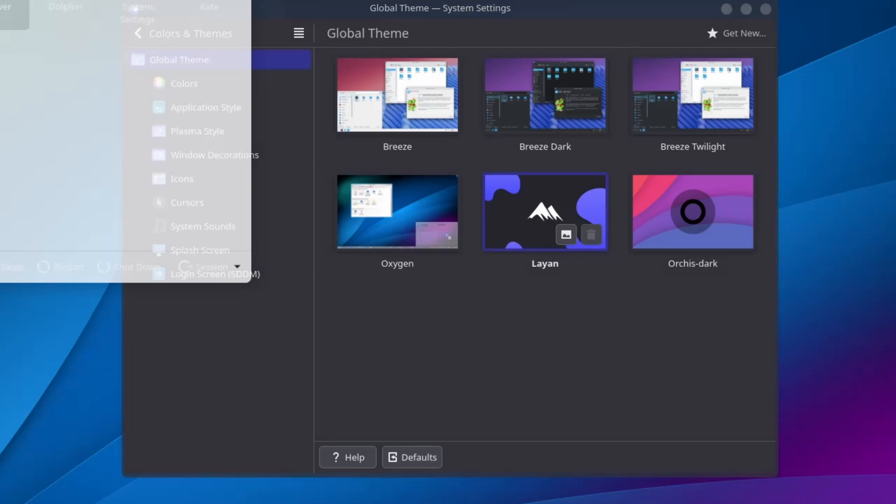
pyautogui.click(529, 207)
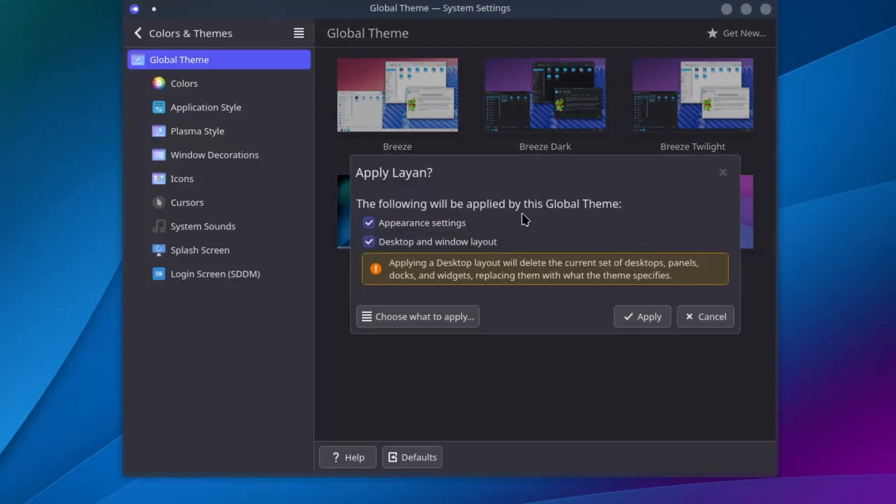
pyautogui.click(436, 242)
pyautogui.click(662, 312)
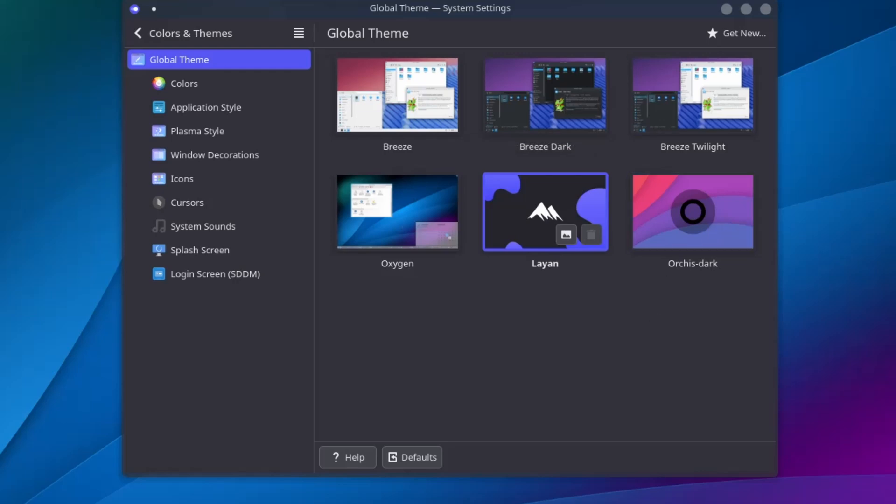
pyautogui.click(11, 12)
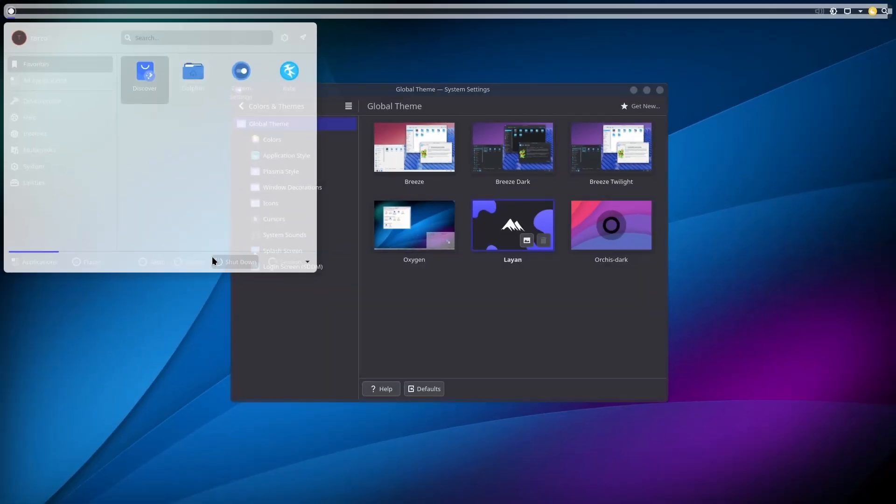
# Log out of the Plasma session and sign back in with the account password at SDDM.
pyautogui.click(284, 262)
pyautogui.click(293, 290)
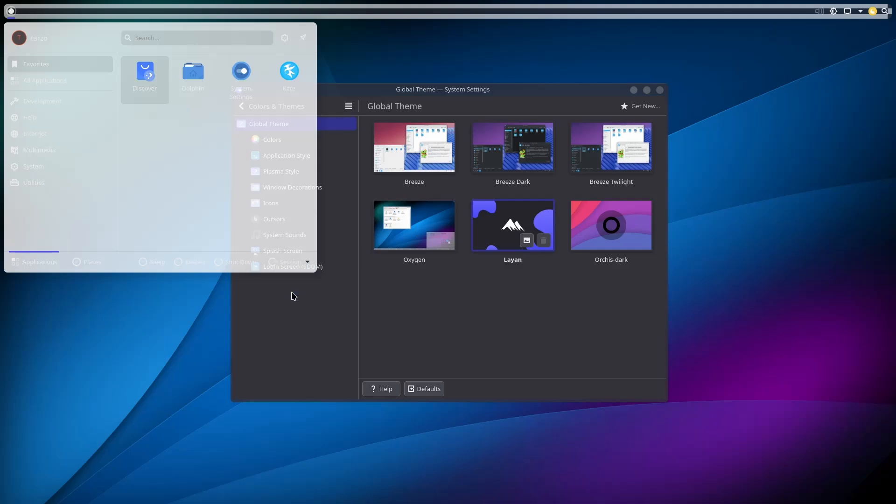
pyautogui.click(412, 320)
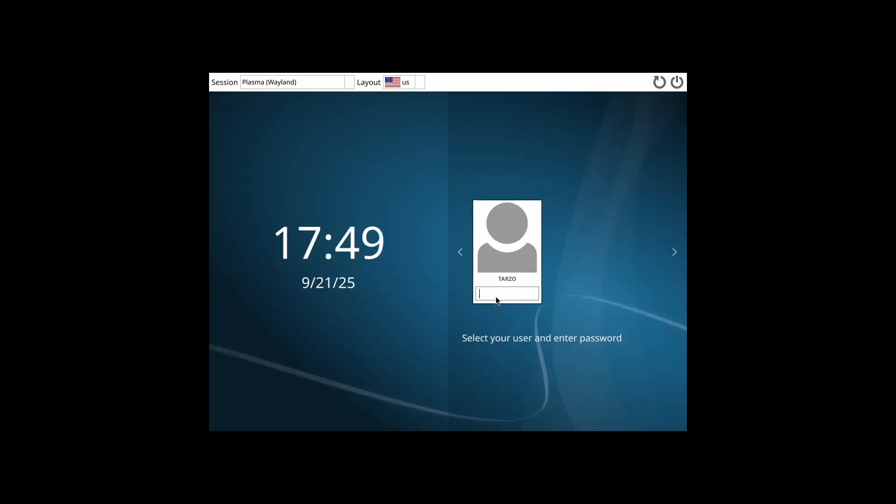
pyautogui.write('••')
pyautogui.press('Return')
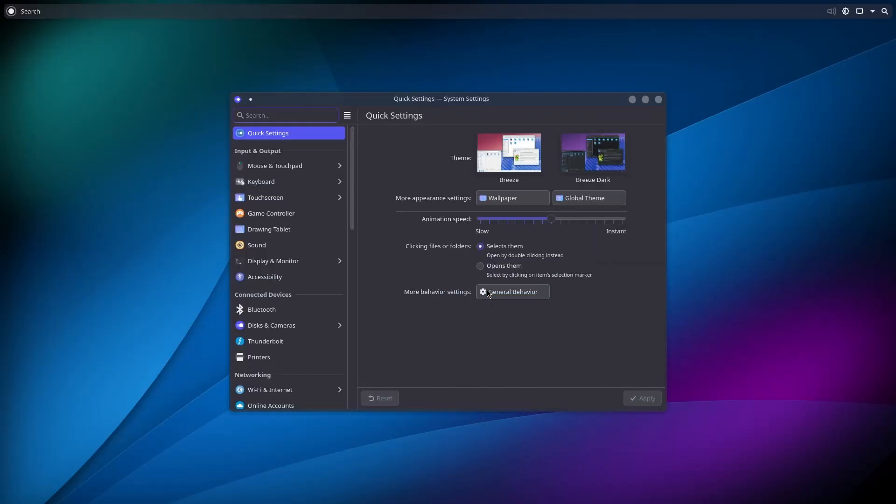
# Move the System Settings window toward the lower right of the screen.
pyautogui.click(13, 14)
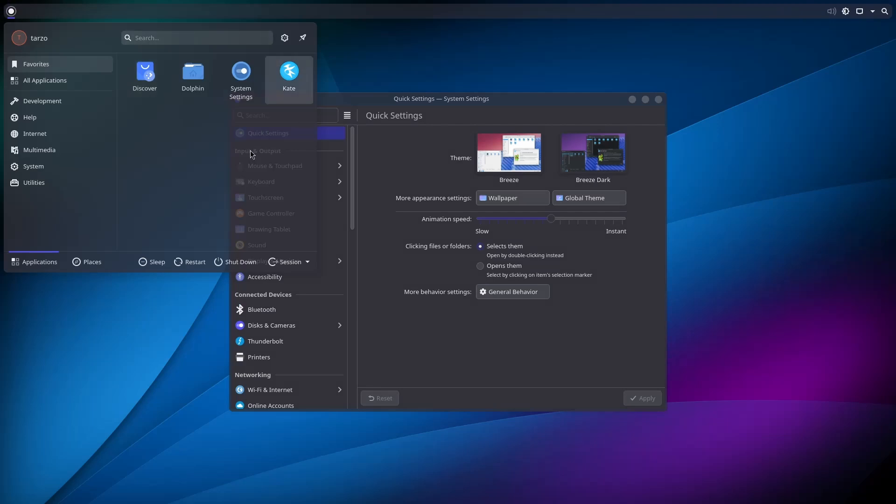
pyautogui.moveTo(448, 111); pyautogui.dragTo(598, 149)
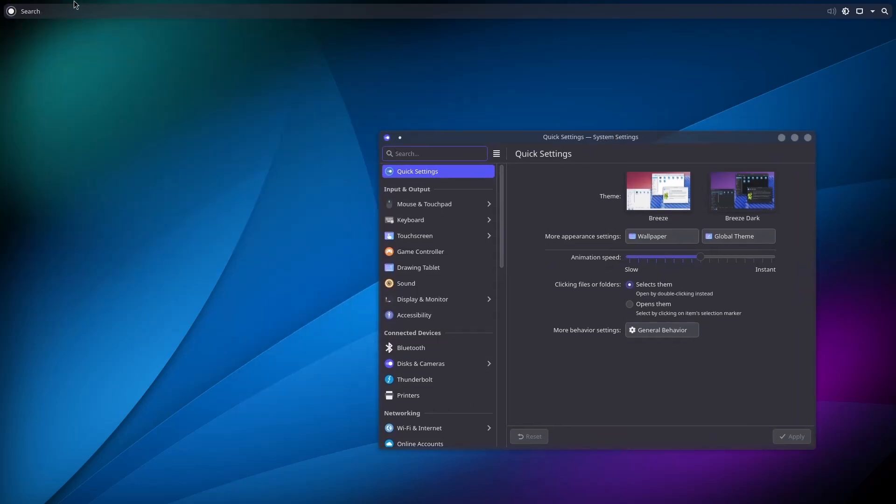
pyautogui.click(11, 10)
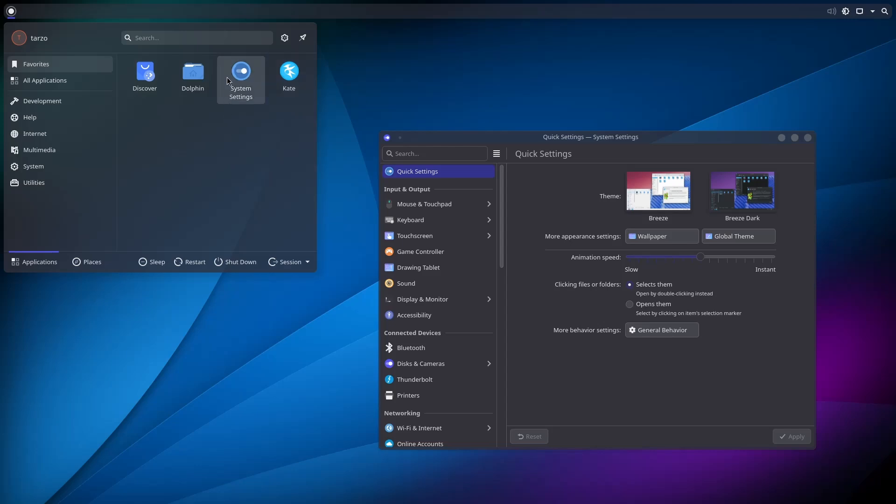
pyautogui.click(428, 161)
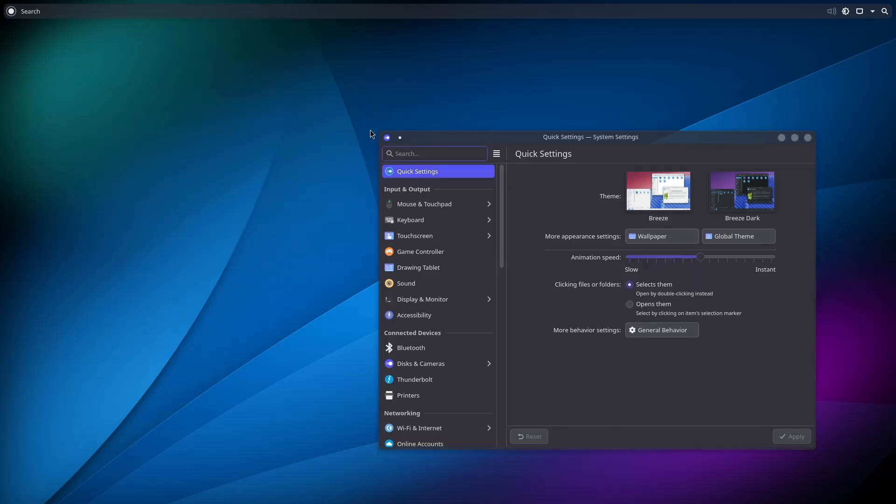
# Search 'window' to view the Window Manager info page, close it, then search 'desk'.
pyautogui.click(18, 13)
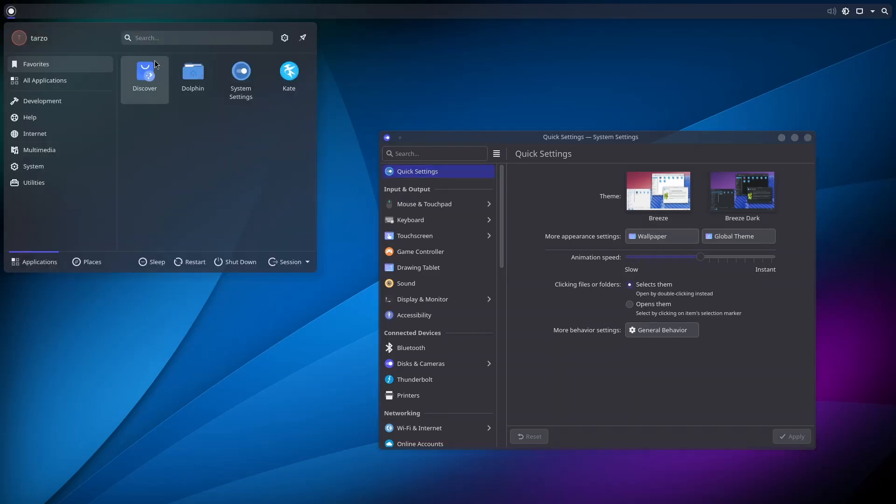
pyautogui.write('window')
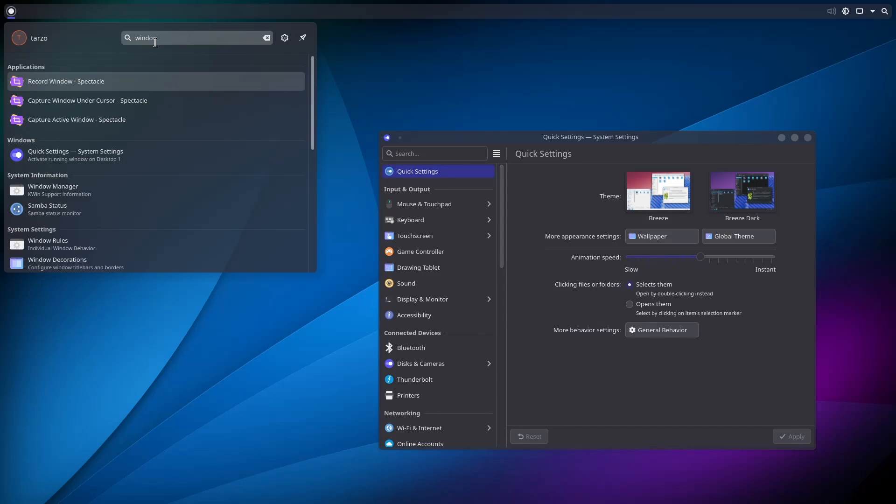
pyautogui.click(104, 194)
pyautogui.click(659, 107)
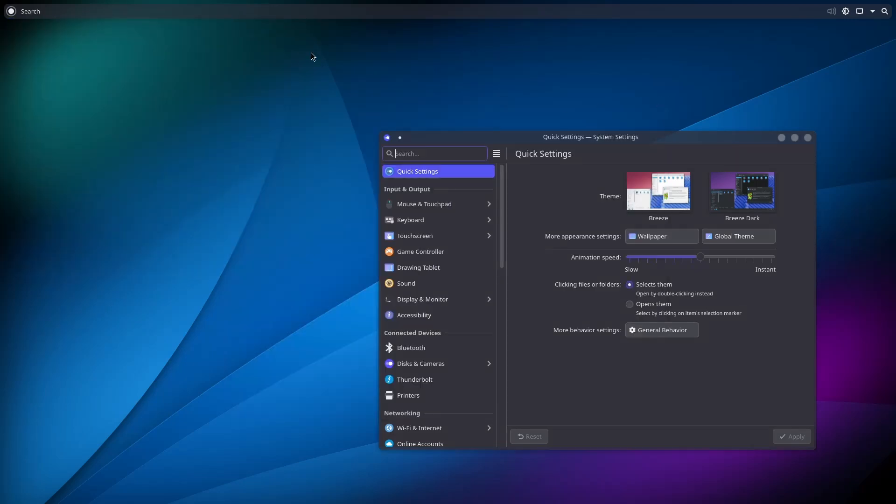
pyautogui.press('super')
pyautogui.write('desk')
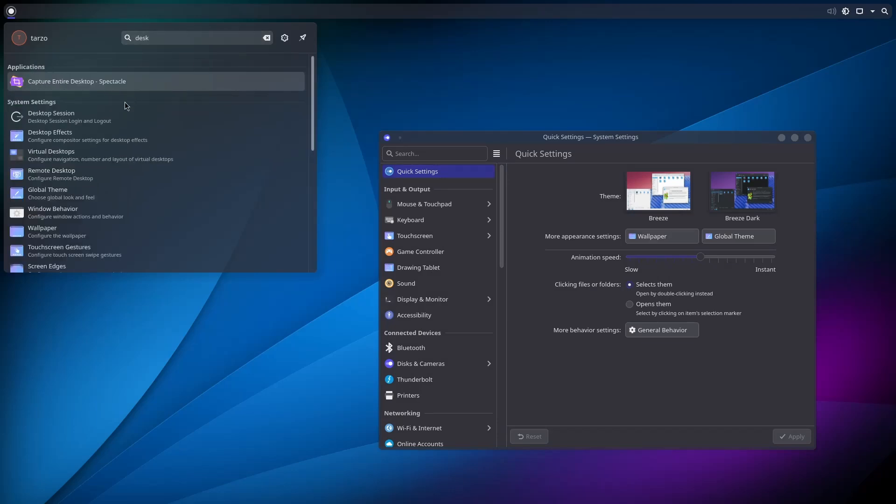
# Enable the Blur effect under Appearance in Desktop Effects and apply it.
pyautogui.click(49, 139)
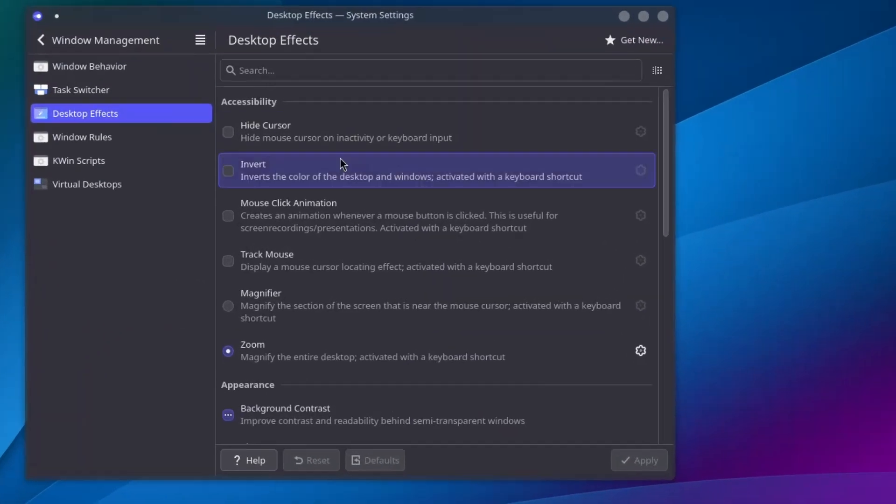
pyautogui.scroll(-3, 581, 262)
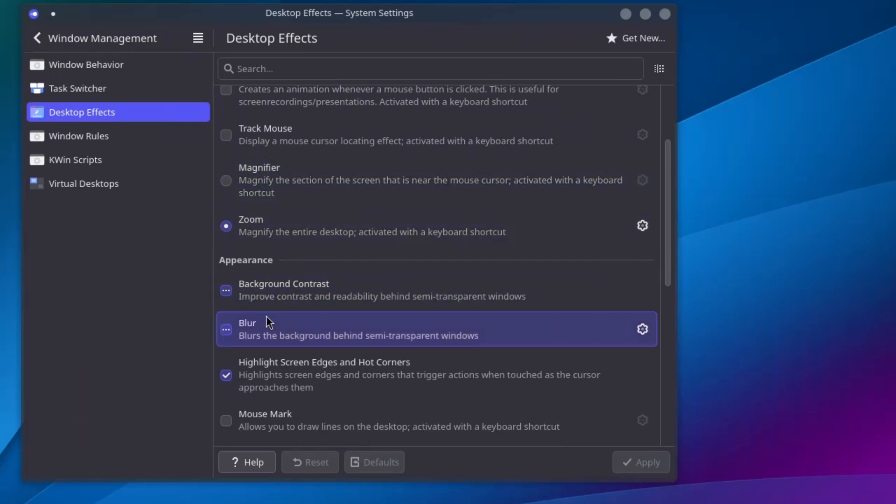
pyautogui.click(226, 331)
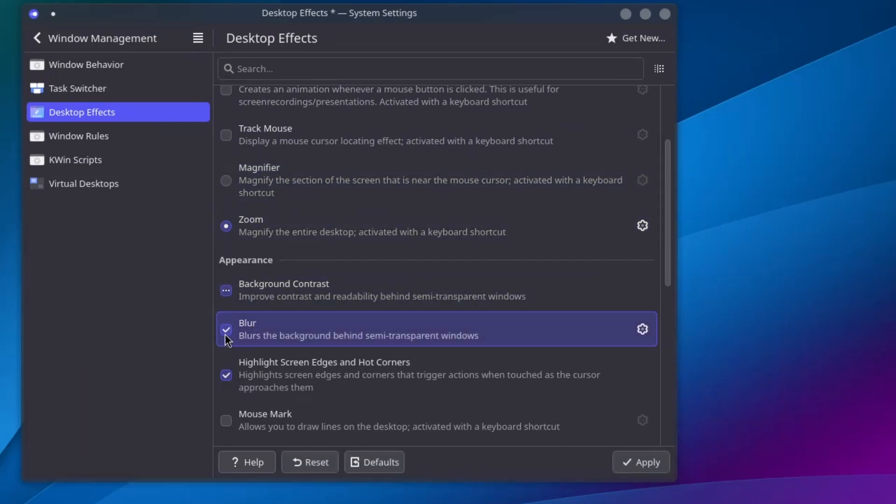
pyautogui.click(626, 463)
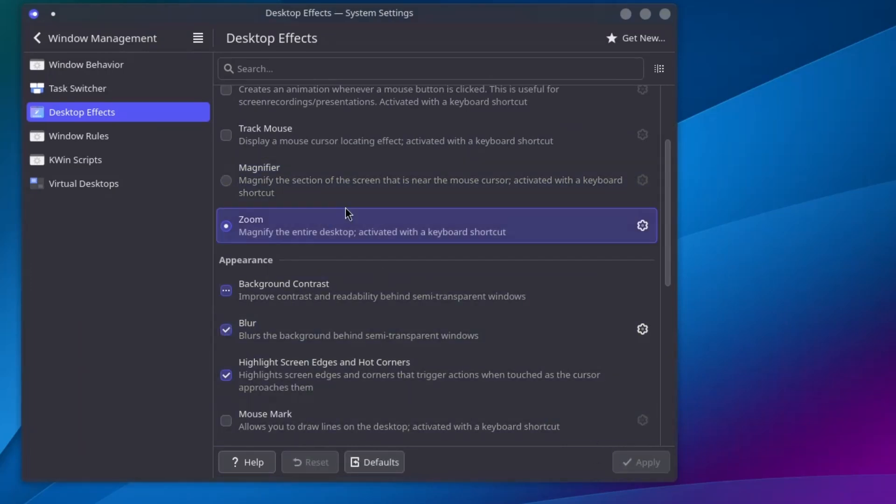
pyautogui.moveTo(357, 22); pyautogui.dragTo(477, 40)
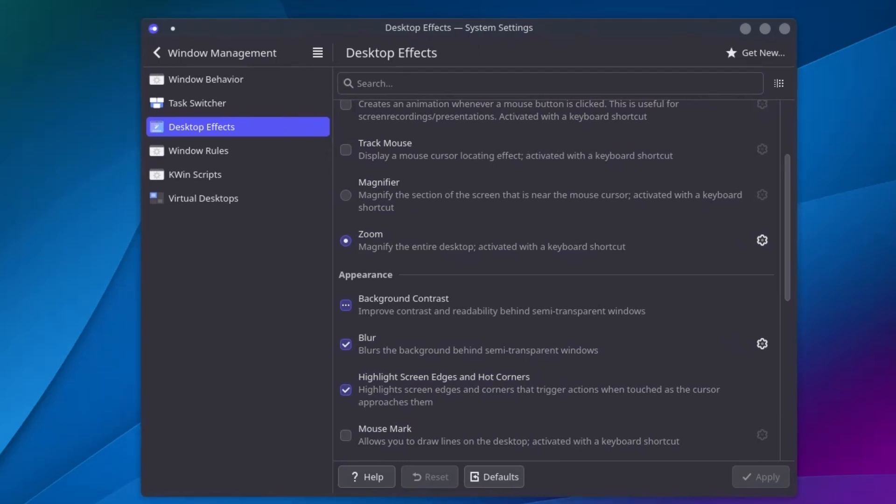
pyautogui.click(11, 12)
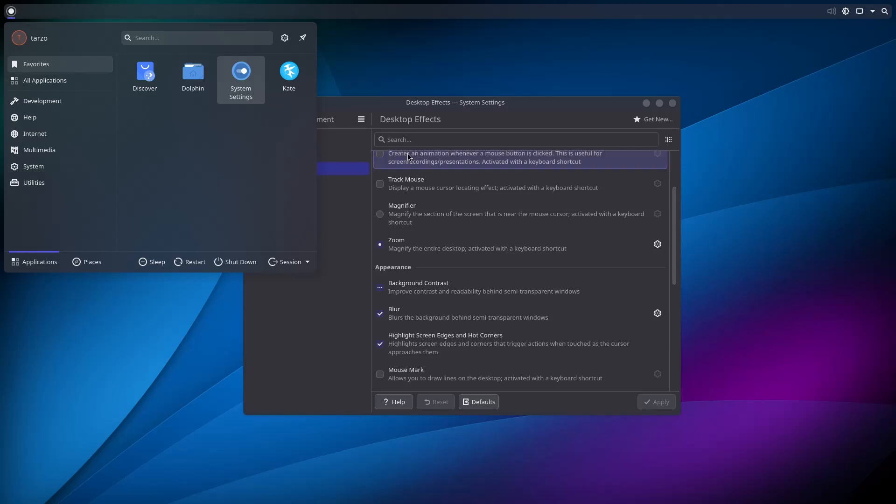
# Add a Digital Clock widget to the top panel via the widget search for 'cloc'.
pyautogui.moveTo(491, 112); pyautogui.dragTo(523, 111)
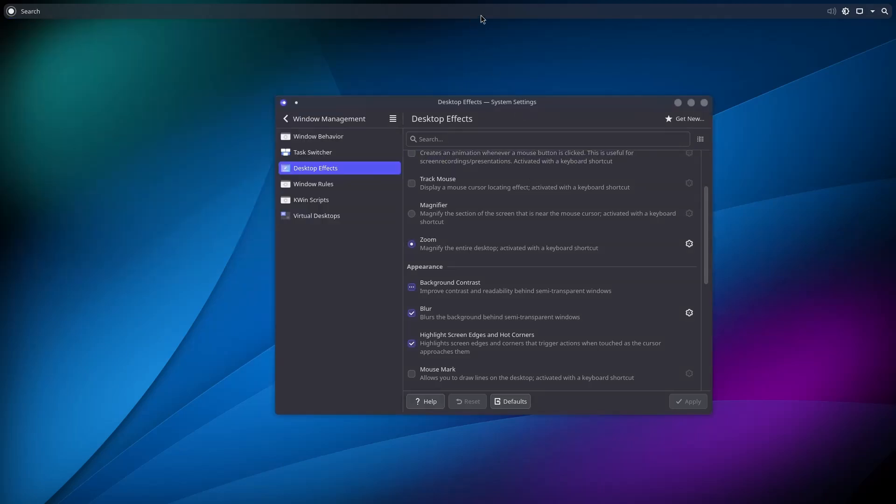
pyautogui.rightClick(481, 16)
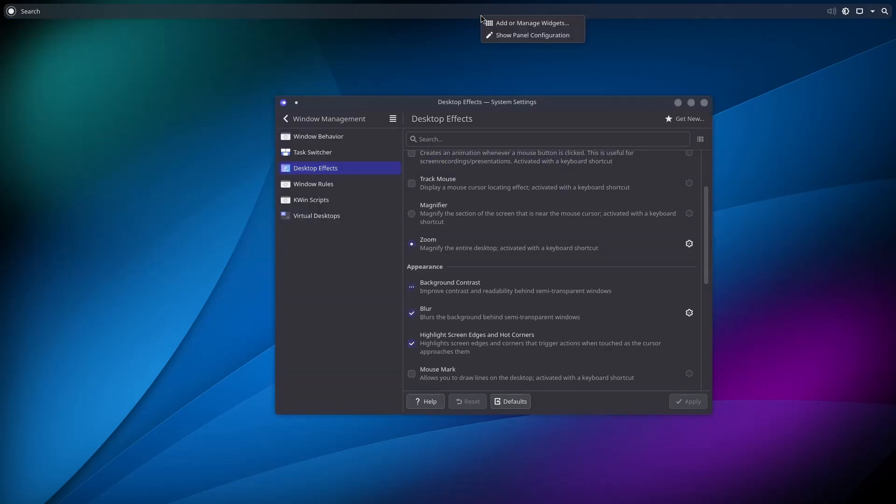
pyautogui.click(464, 16)
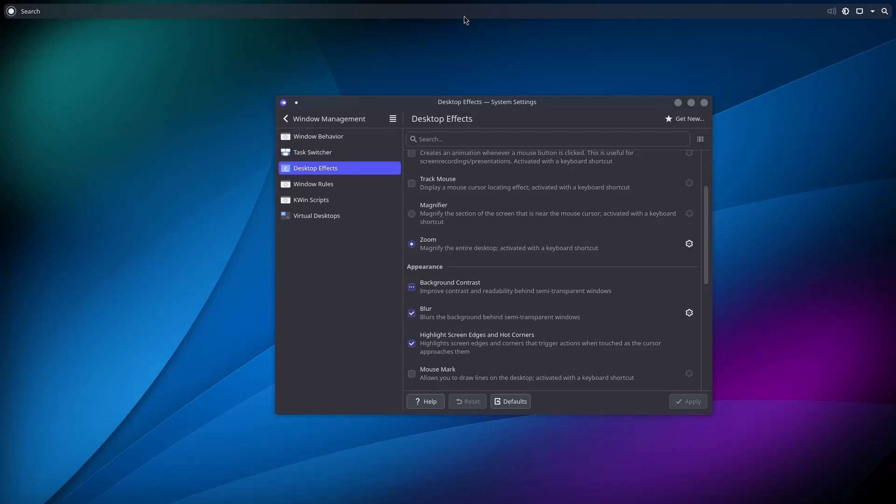
pyautogui.rightClick(464, 16)
pyautogui.click(486, 24)
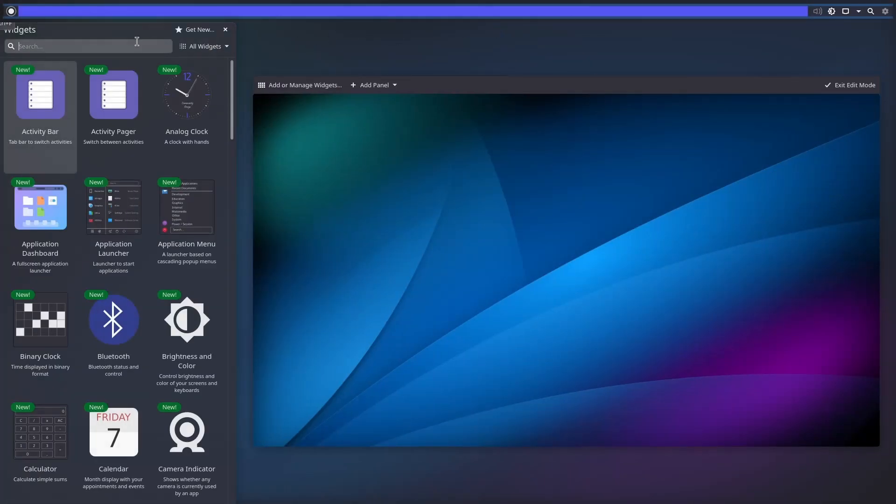
pyautogui.write('cloc')
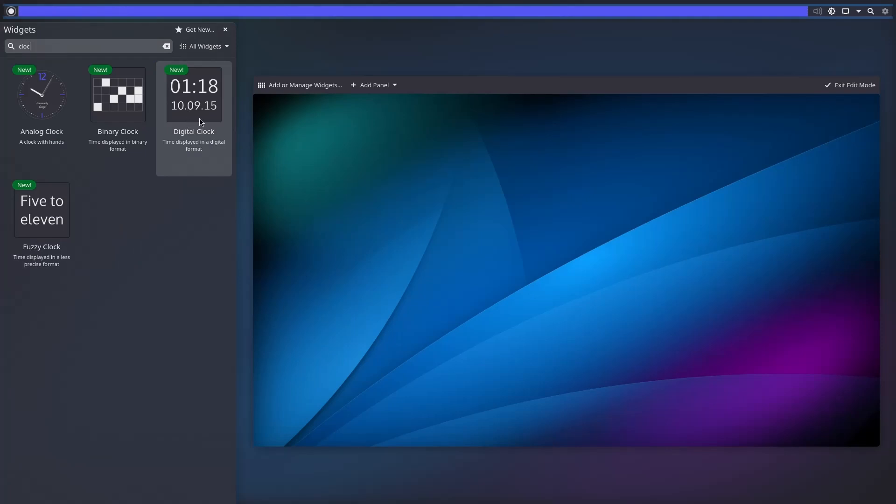
pyautogui.moveTo(176, 113); pyautogui.dragTo(774, 8)
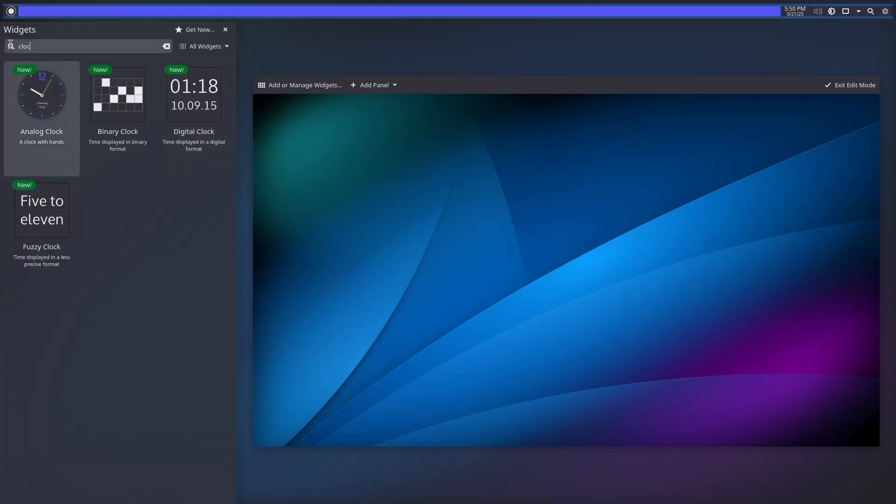
# Add Panel Spacers to centre the clock in the panel, then exit edit mode.
pyautogui.write('space')
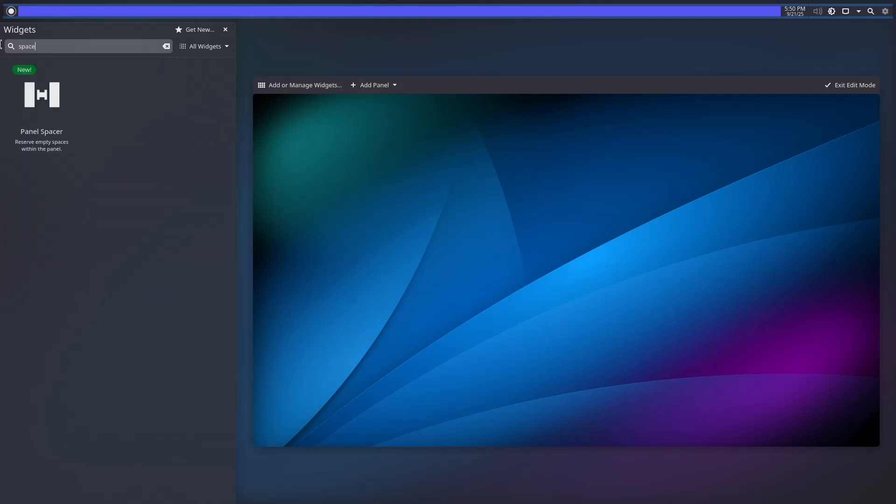
pyautogui.moveTo(46, 102); pyautogui.dragTo(806, 8)
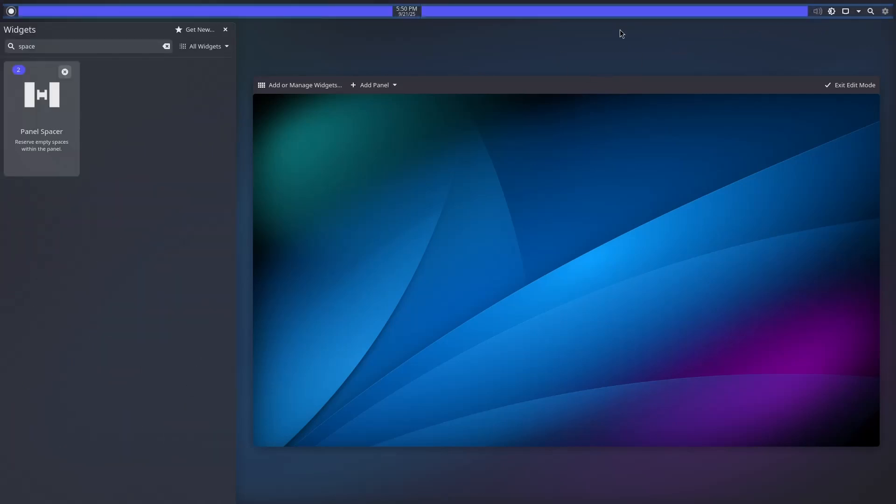
pyautogui.moveTo(422, 15)
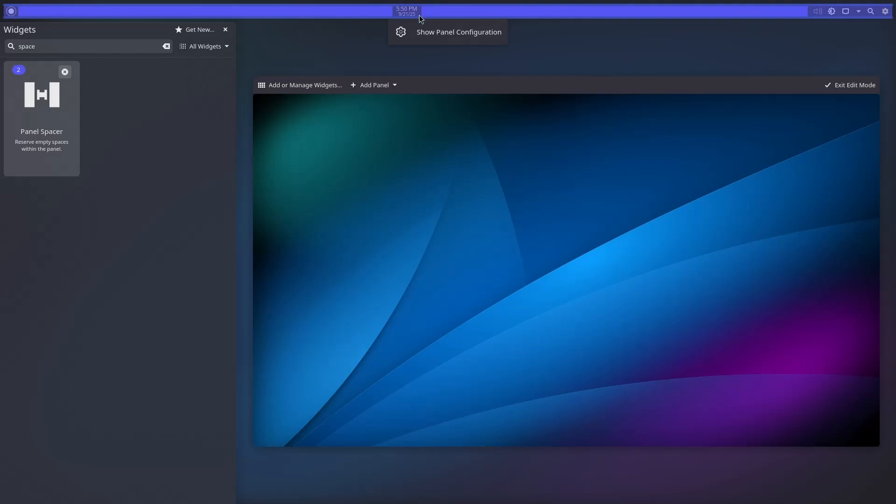
pyautogui.click(363, 163)
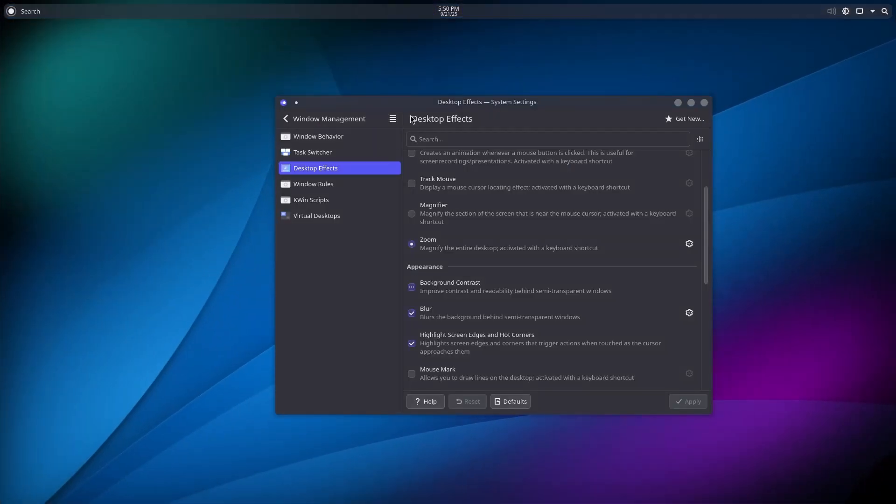
# Uncheck Show date in the Digital Clock settings, apply it and close the dialog.
pyautogui.rightClick(450, 19)
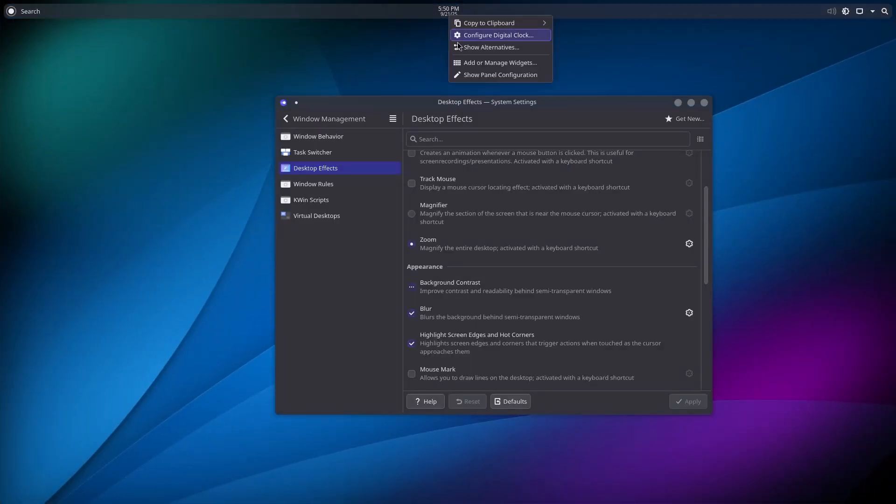
pyautogui.click(483, 35)
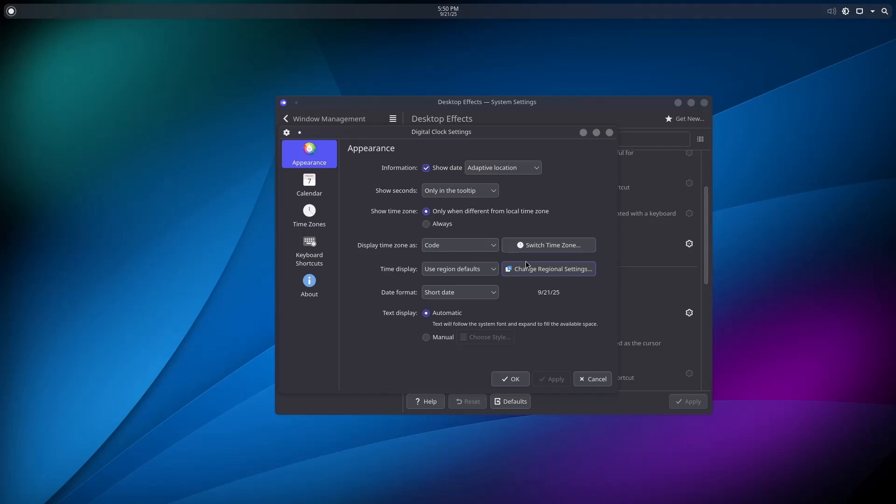
pyautogui.click(435, 169)
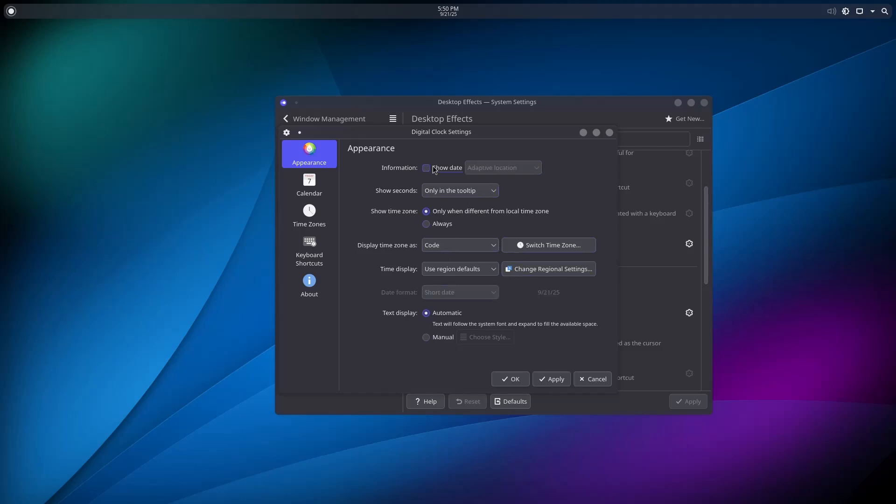
pyautogui.click(551, 379)
pyautogui.click(510, 379)
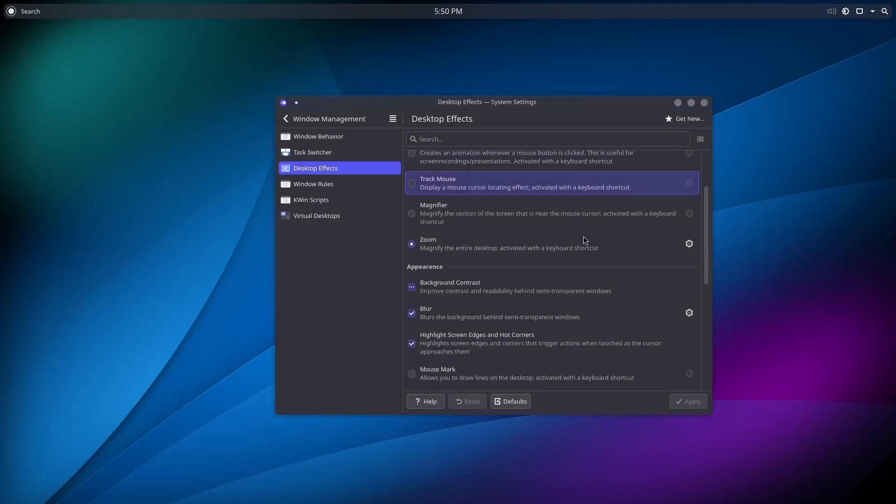
# Look through the Desktop Effects, Task Switcher and Window Behavior settings pages.
pyautogui.scroll(-2, 579, 252)
pyautogui.scroll(-4, 513, 294)
pyautogui.scroll(-1, 552, 308)
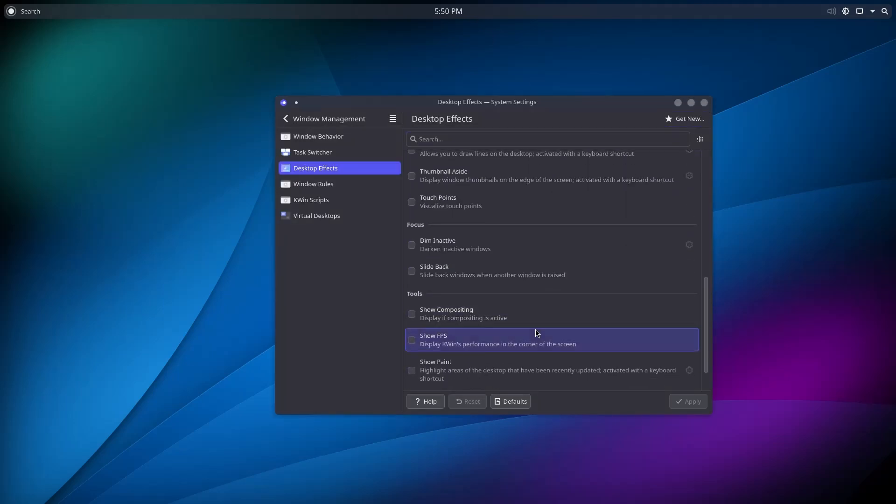
pyautogui.scroll(4, 560, 308)
pyautogui.scroll(4, 557, 313)
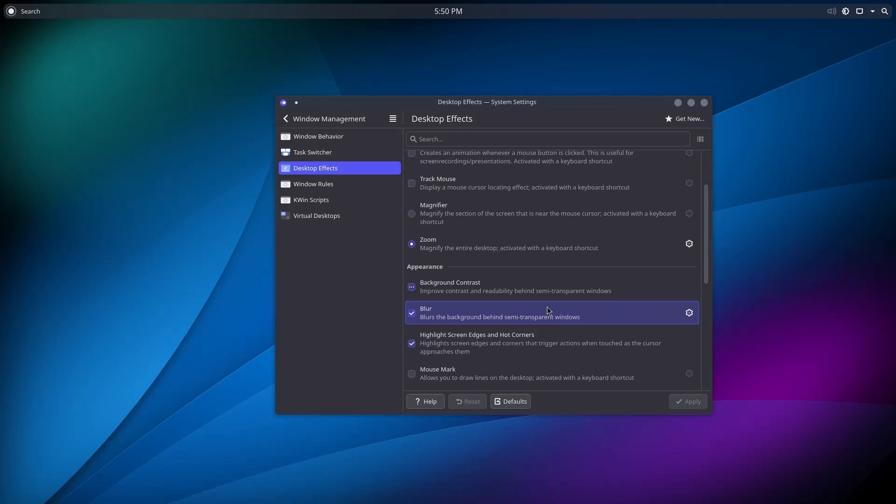
pyautogui.scroll(-6, 450, 209)
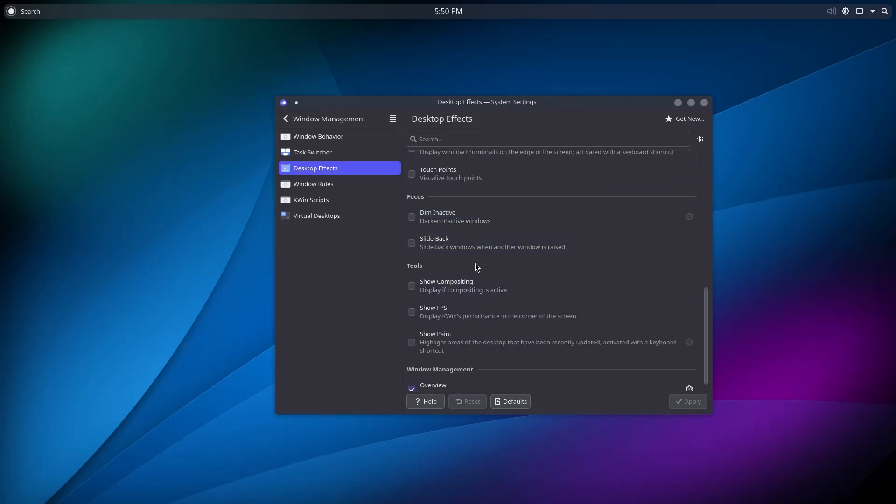
pyautogui.scroll(-1, 497, 275)
pyautogui.scroll(5, 500, 275)
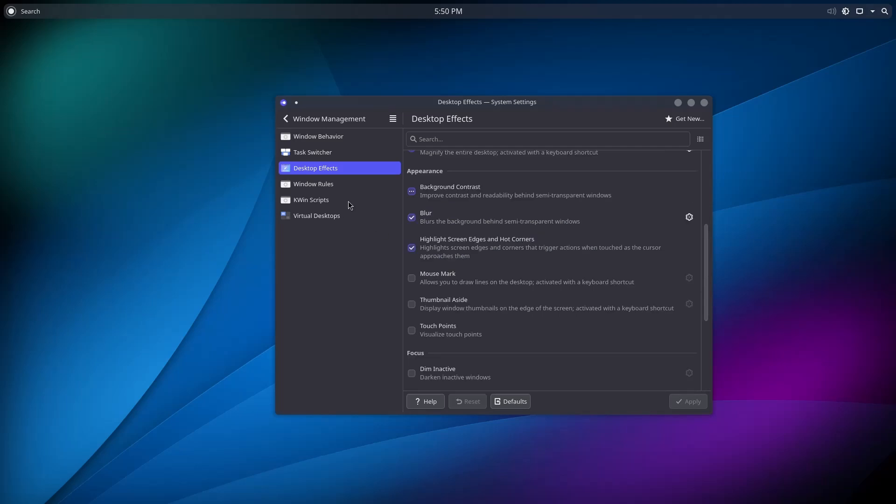
pyautogui.click(342, 153)
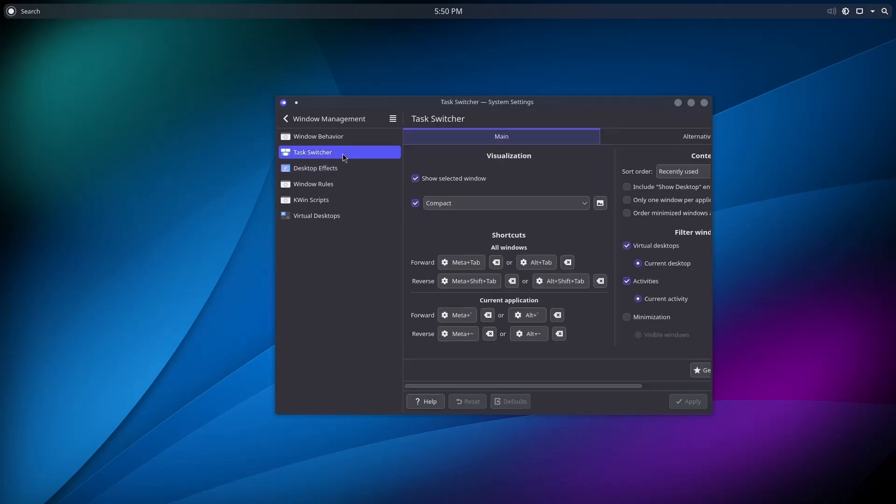
pyautogui.click(346, 138)
pyautogui.click(354, 172)
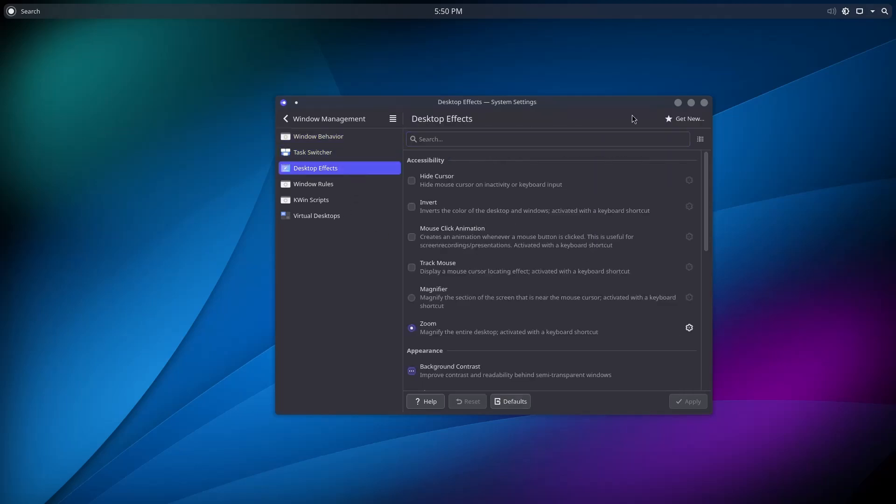
# Close System Settings and open Global Theme settings from a launcher search.
pyautogui.click(704, 103)
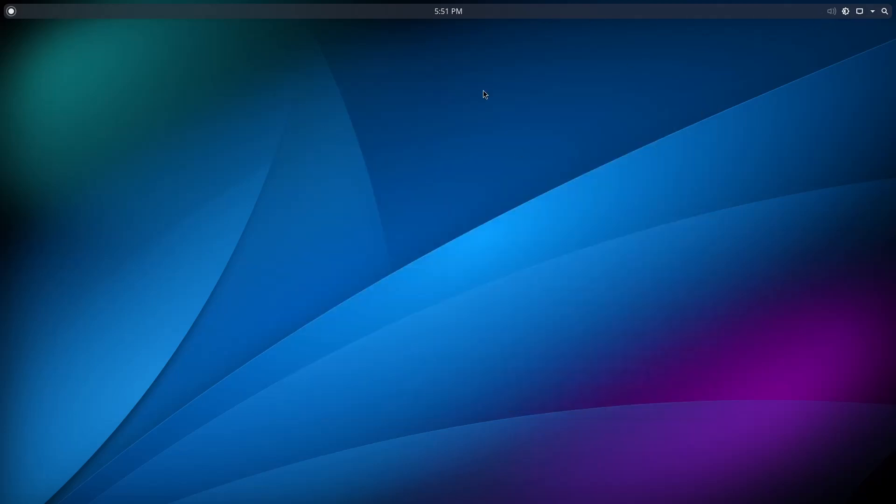
pyautogui.press('super')
pyautogui.write('glbna')
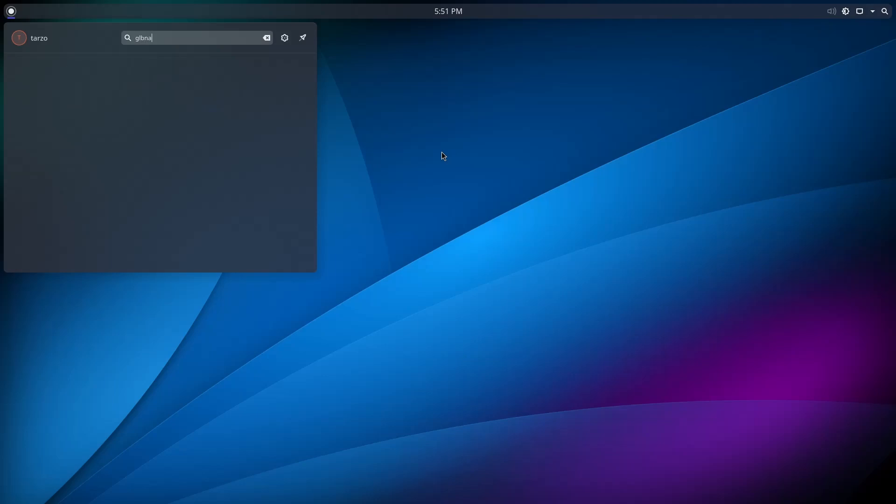
pyautogui.press('BackSpace')
pyautogui.press('BackSpace')
pyautogui.press('BackSpace')
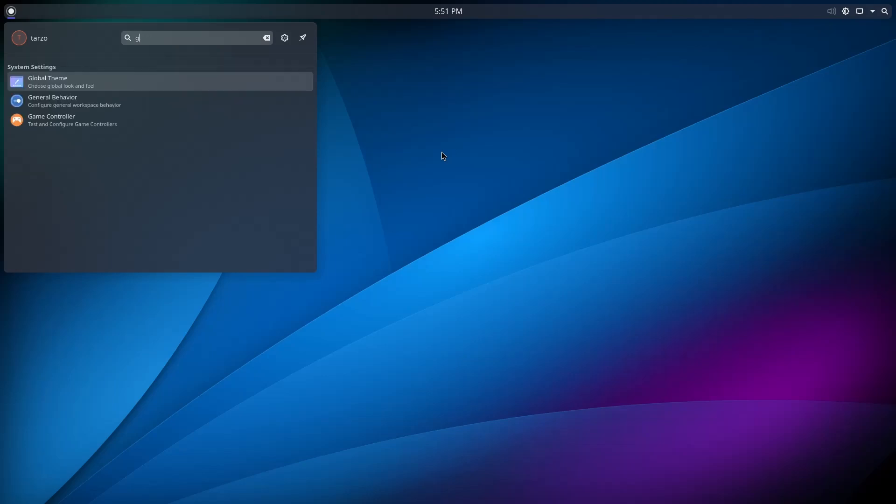
pyautogui.click(150, 84)
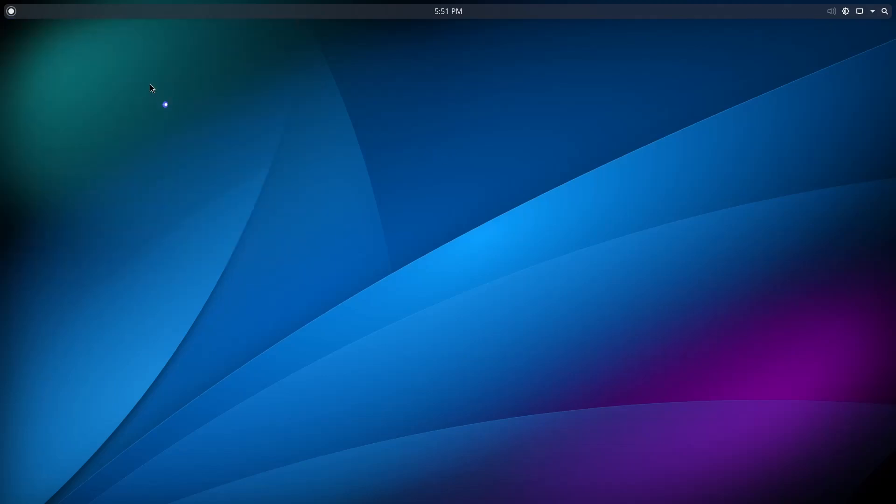
# Select Orchis-dark, include Desktop and window layout, and apply it.
pyautogui.click(494, 243)
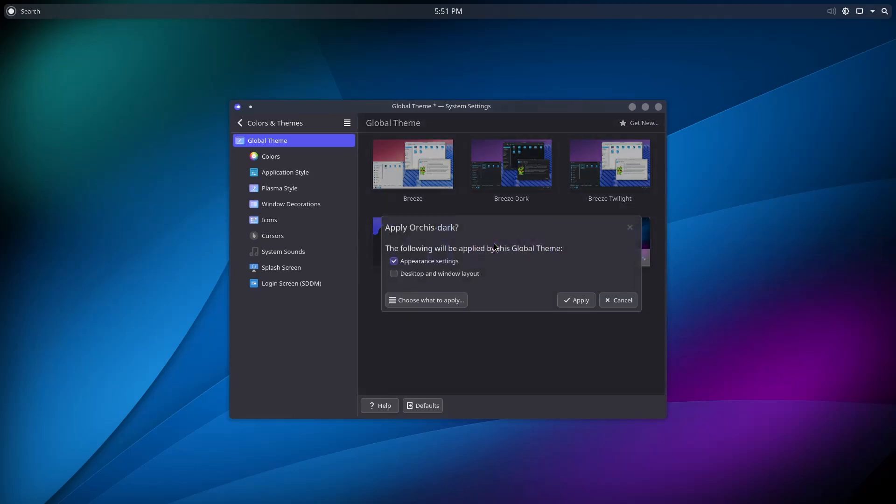
pyautogui.click(441, 274)
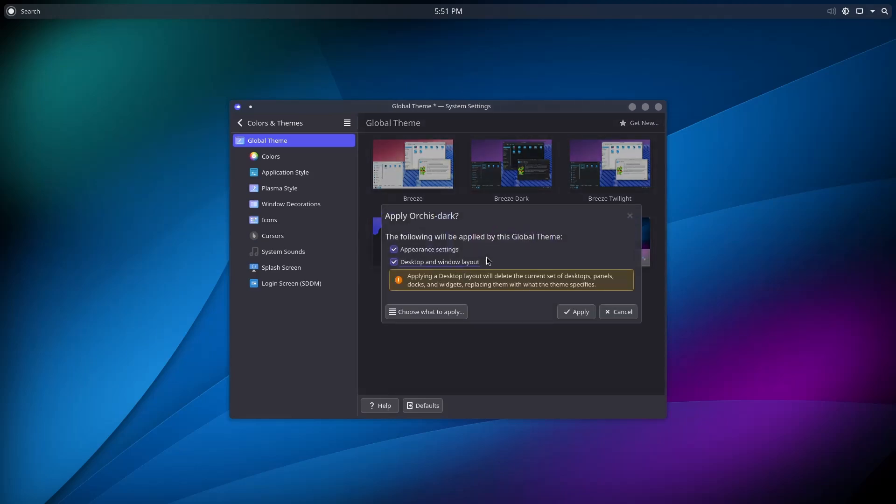
pyautogui.click(579, 314)
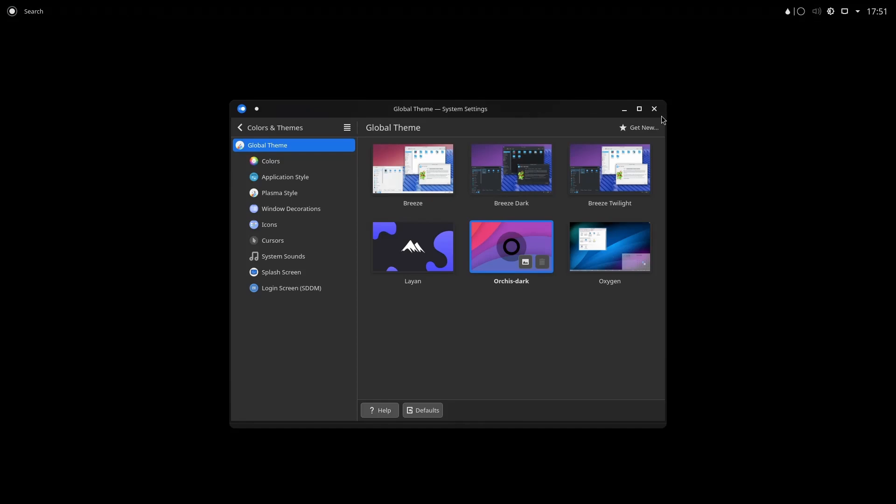
# Log out immediately via Session > Log Out, then sign back in with the account password at SDDM.
pyautogui.click(12, 11)
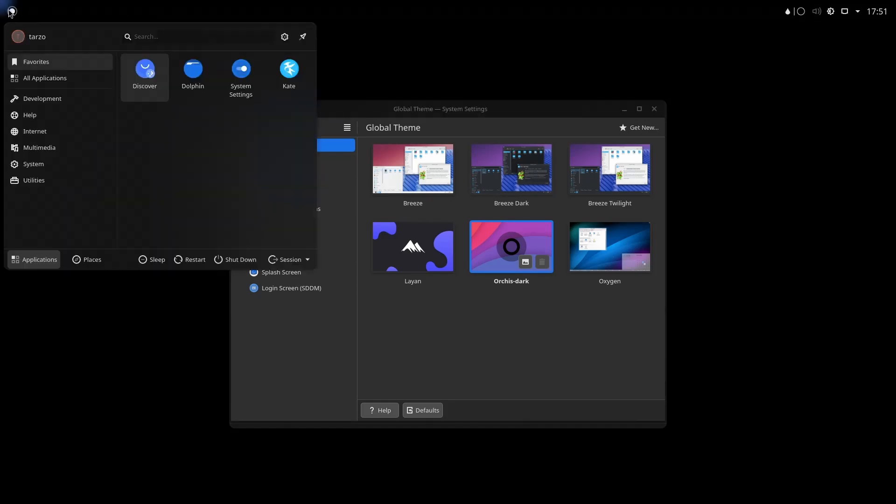
pyautogui.click(285, 263)
pyautogui.click(285, 287)
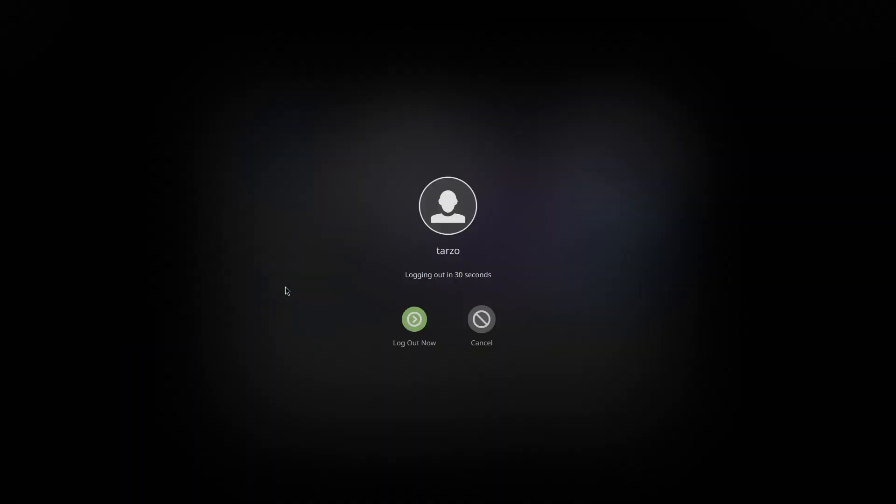
pyautogui.click(422, 329)
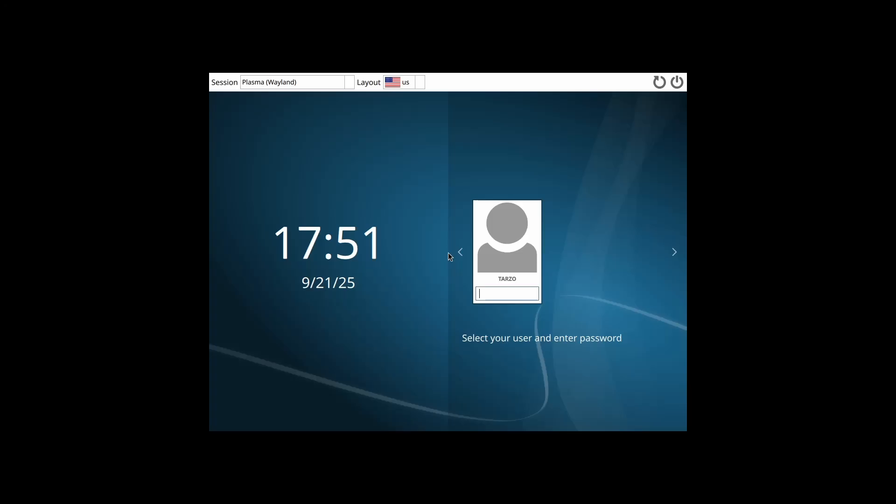
pyautogui.write('••')
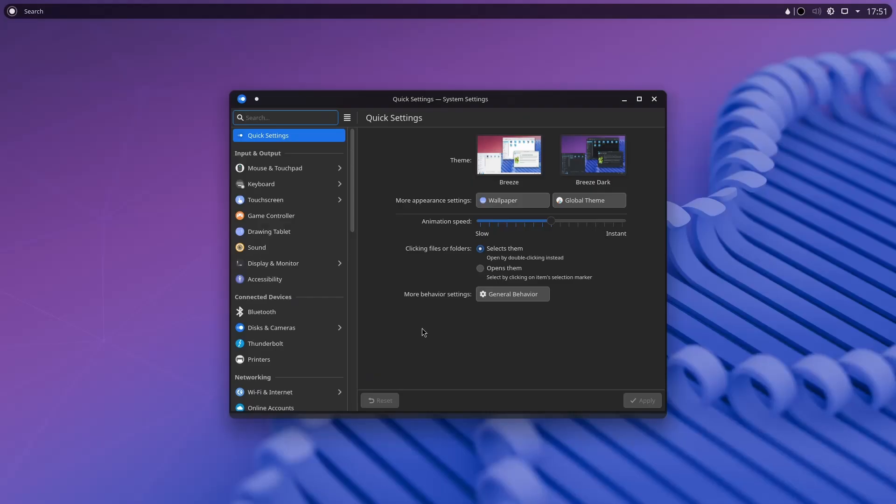
# Search settings for 'globa' and open the Global Theme page.
pyautogui.moveTo(455, 104); pyautogui.dragTo(477, 105)
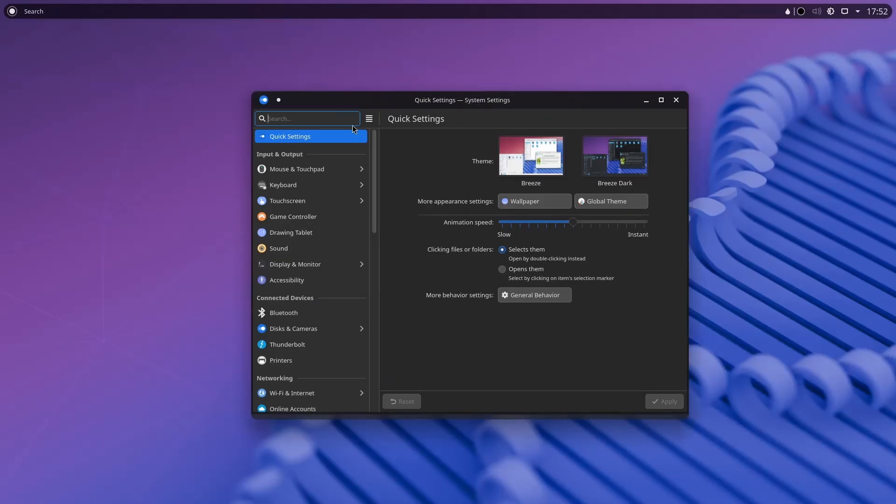
pyautogui.write('globa')
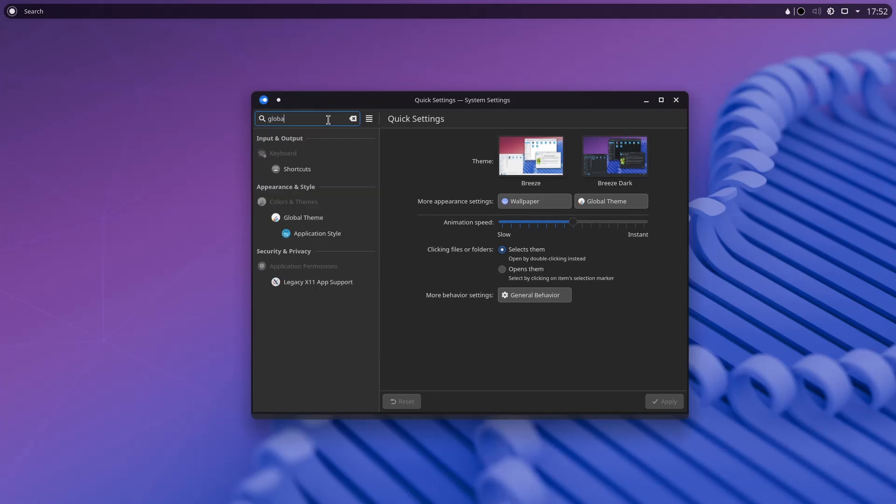
pyautogui.click(302, 217)
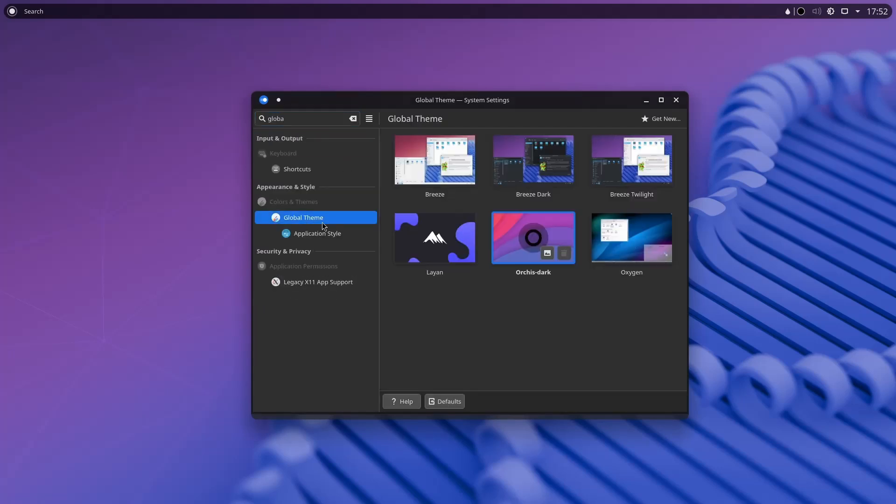
pyautogui.click(353, 119)
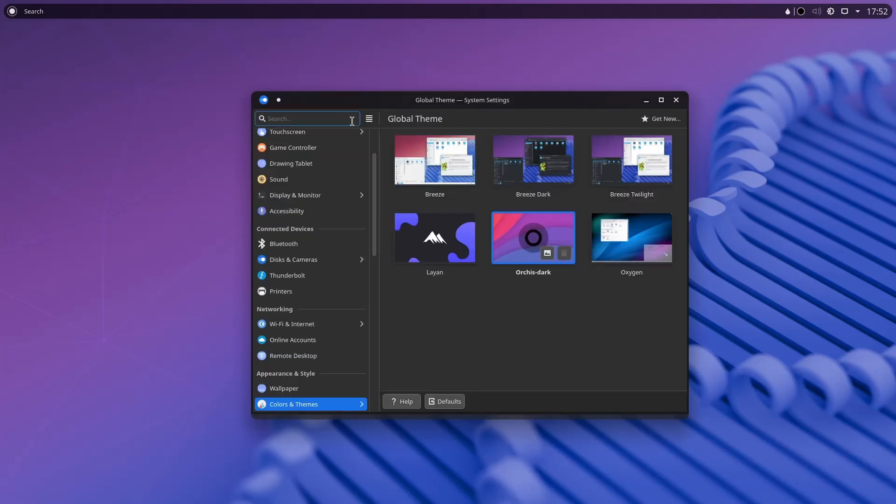
# Go back to Colors & Themes and open the Splash Screen page.
pyautogui.scroll(-3, 298, 314)
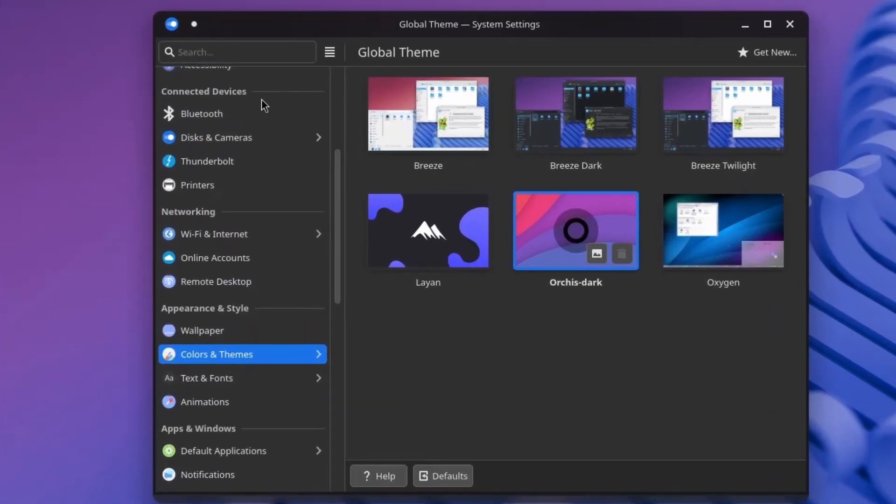
pyautogui.click(299, 169)
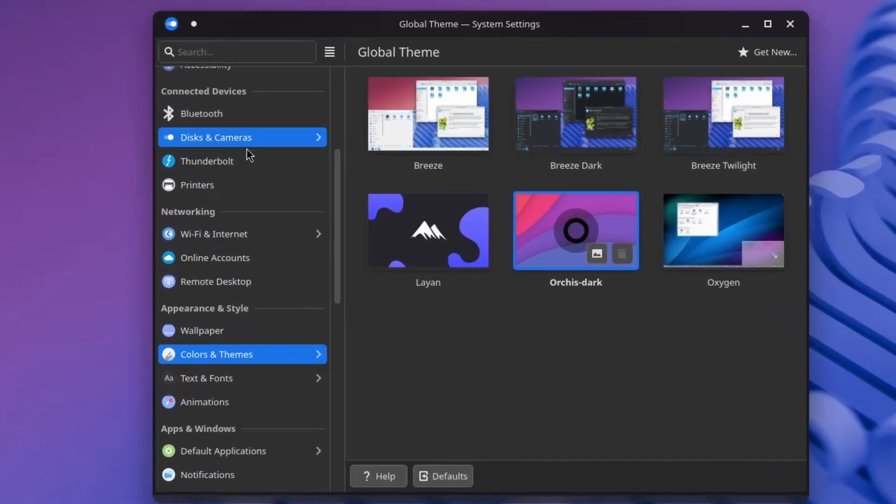
pyautogui.click(169, 52)
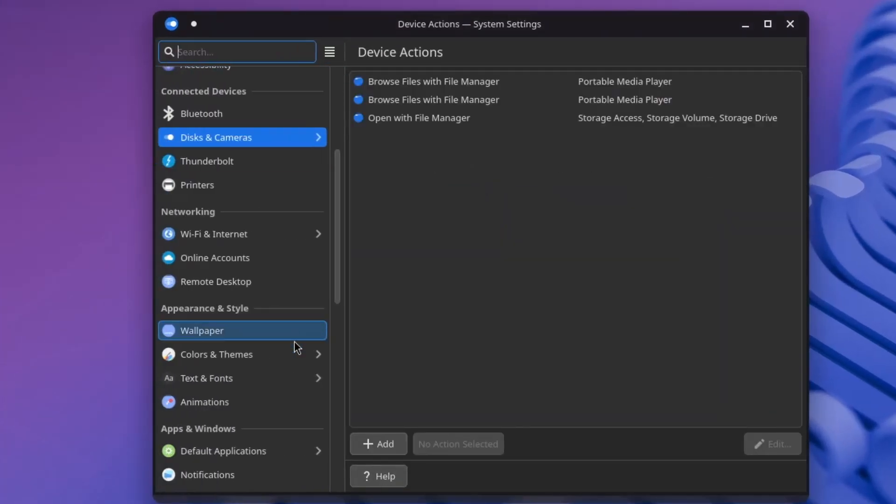
pyautogui.click(309, 353)
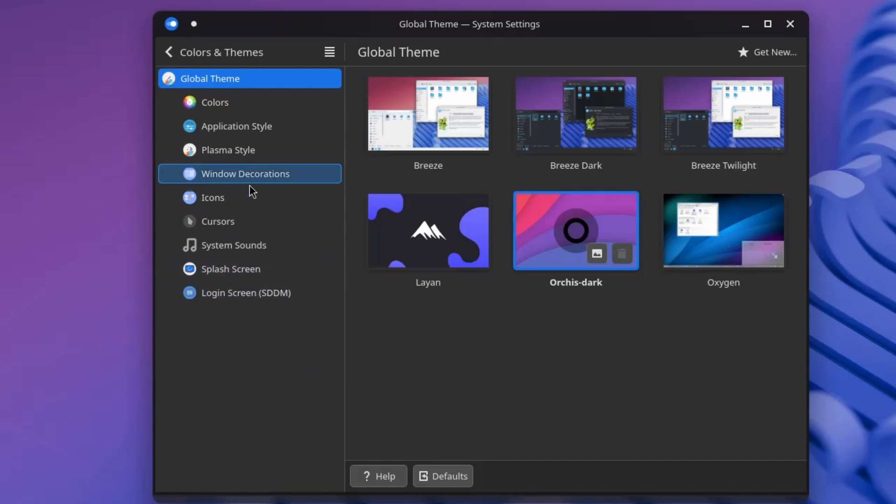
pyautogui.click(253, 273)
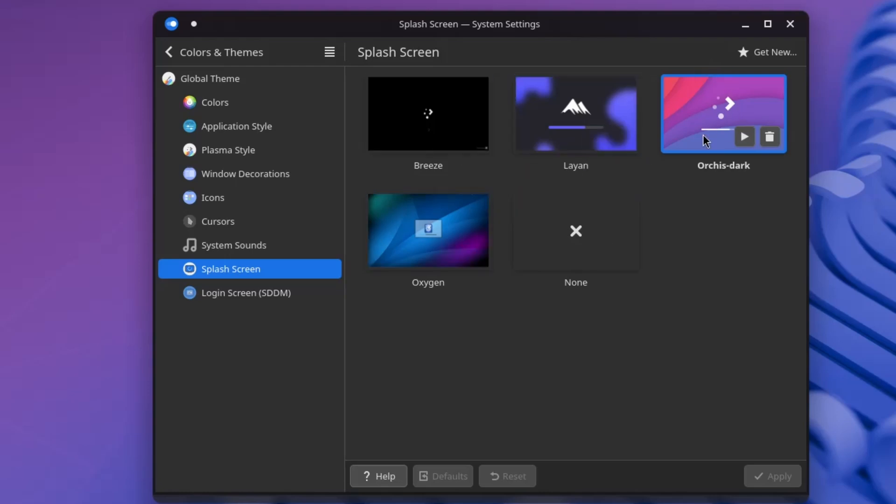
# Find Kuro the cat among downloadable splash screens and install it.
pyautogui.click(742, 57)
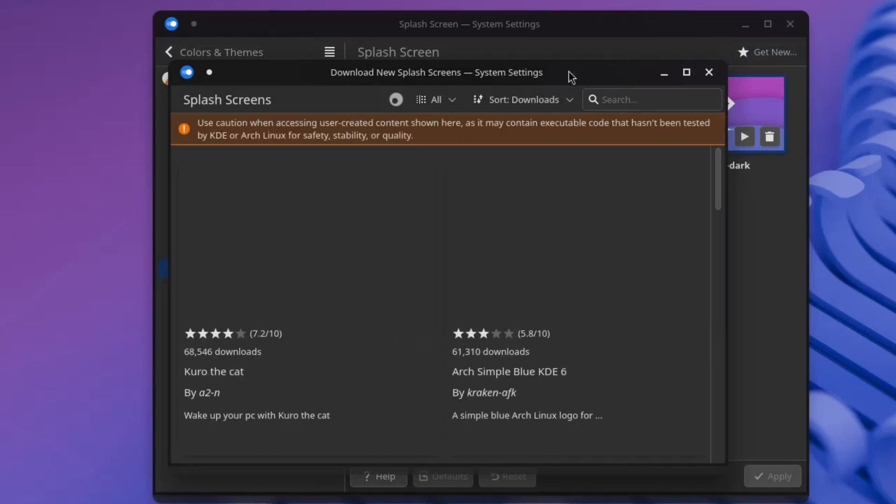
pyautogui.moveTo(572, 77); pyautogui.dragTo(500, 230)
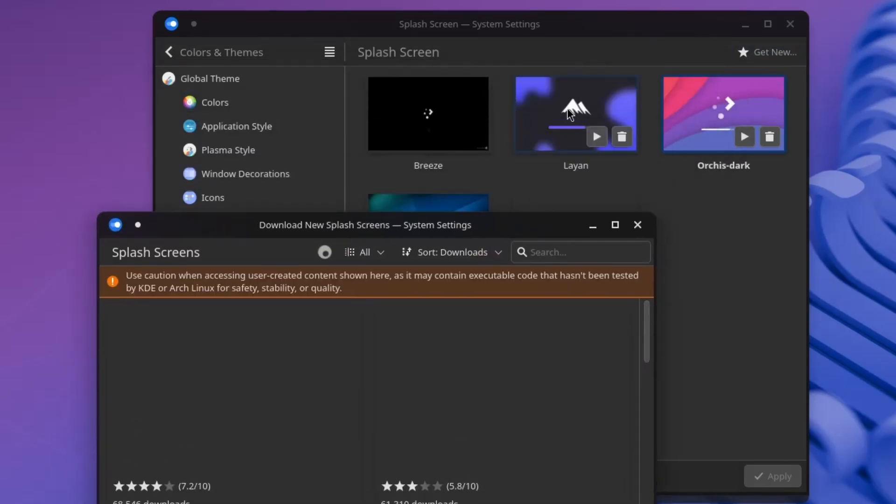
pyautogui.moveTo(446, 244); pyautogui.dragTo(451, 126)
pyautogui.moveTo(260, 324)
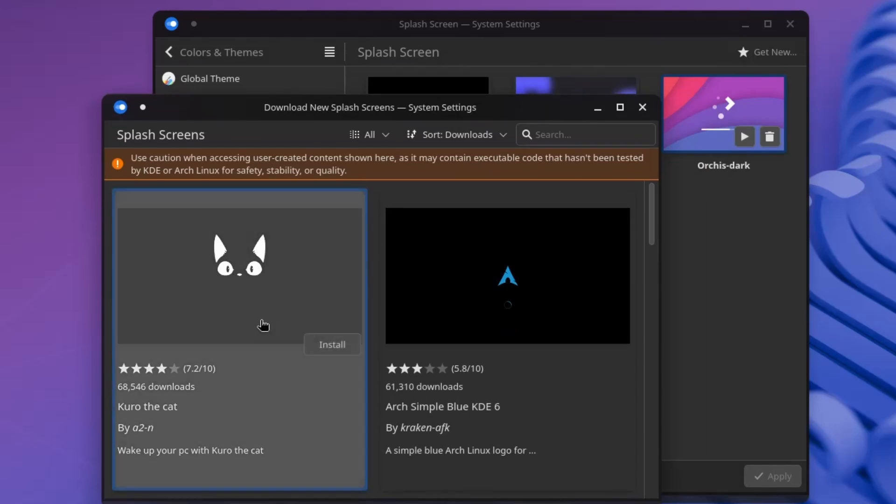
pyautogui.scroll(-10, 280, 295)
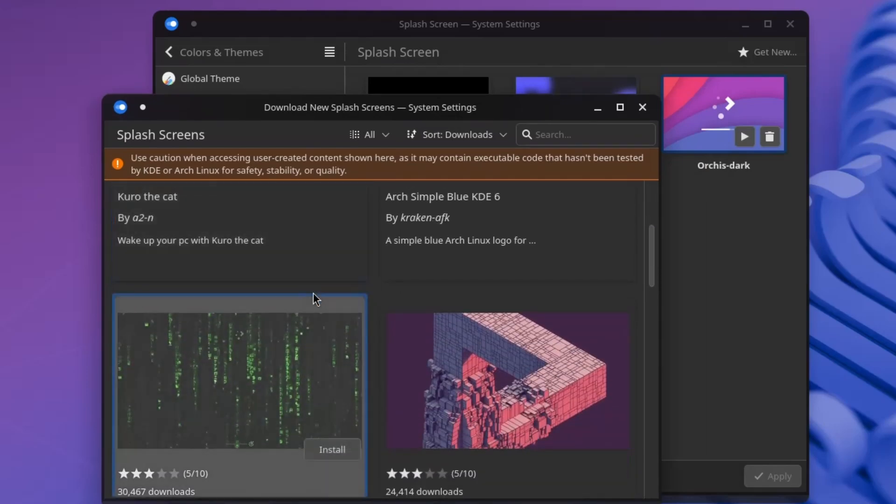
pyautogui.scroll(-14, 374, 364)
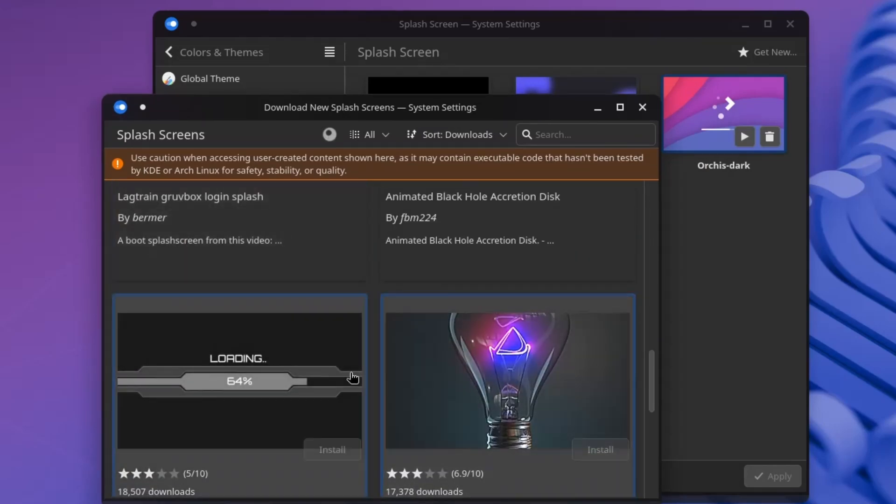
pyautogui.scroll(9, 399, 374)
pyautogui.scroll(9, 399, 374)
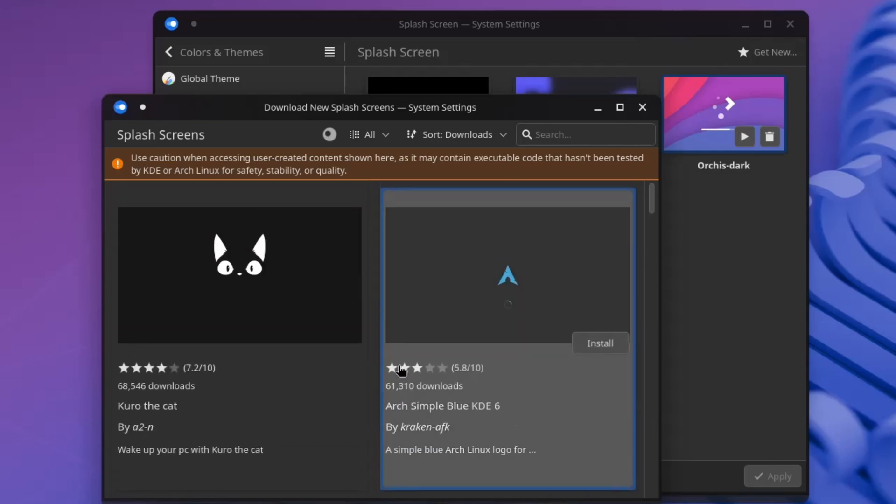
pyautogui.moveTo(327, 357)
pyautogui.click(333, 332)
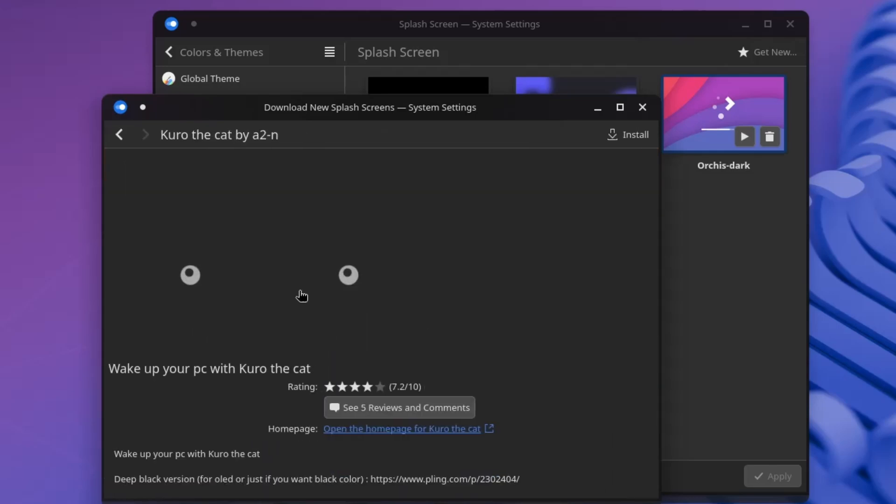
pyautogui.click(636, 136)
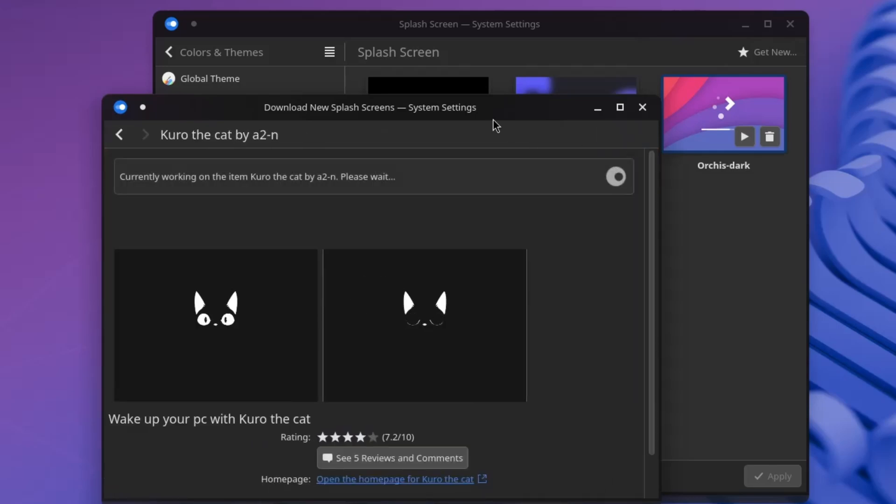
# Close the download window, then select and apply Kuro as the splash screen.
pyautogui.moveTo(469, 108); pyautogui.dragTo(335, 166)
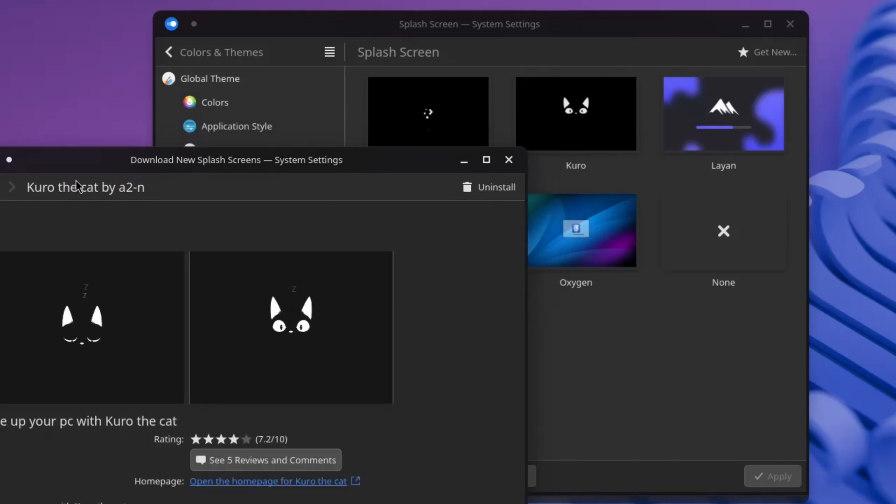
pyautogui.click(508, 160)
pyautogui.click(564, 125)
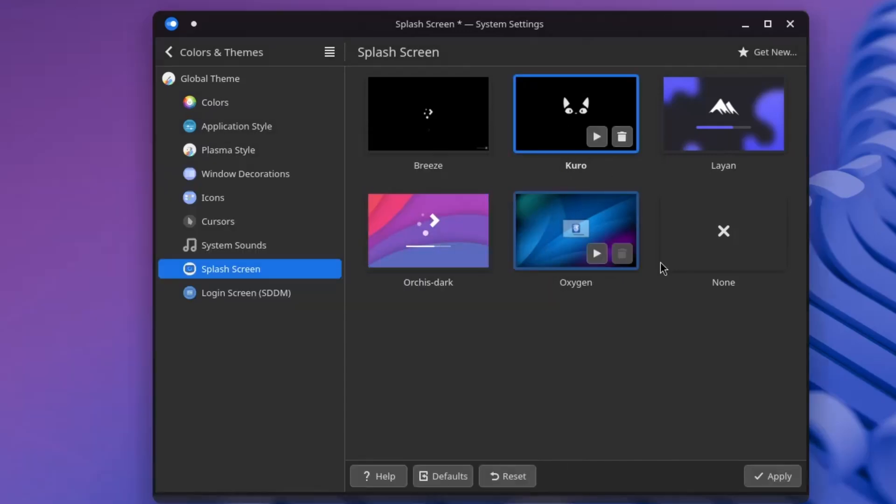
pyautogui.click(768, 479)
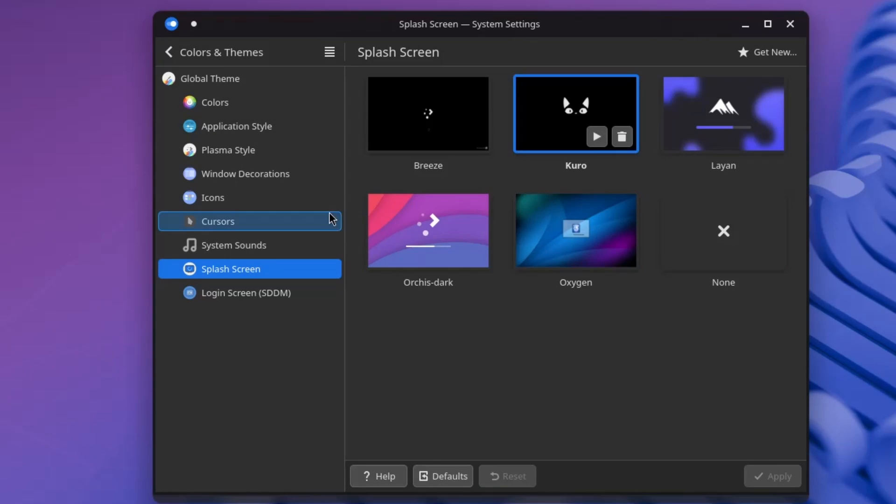
# Open the Cursors settings and browse downloadable cursor themes.
pyautogui.click(239, 222)
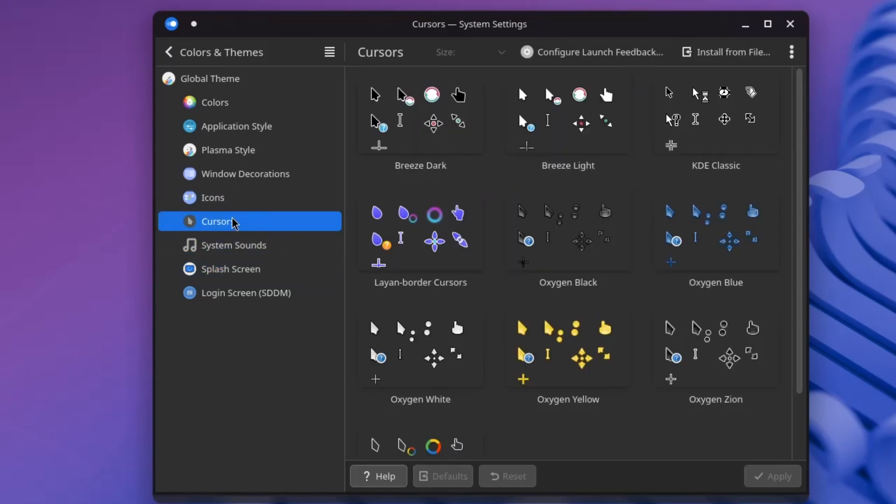
pyautogui.scroll(-3, 621, 362)
pyautogui.scroll(3, 607, 327)
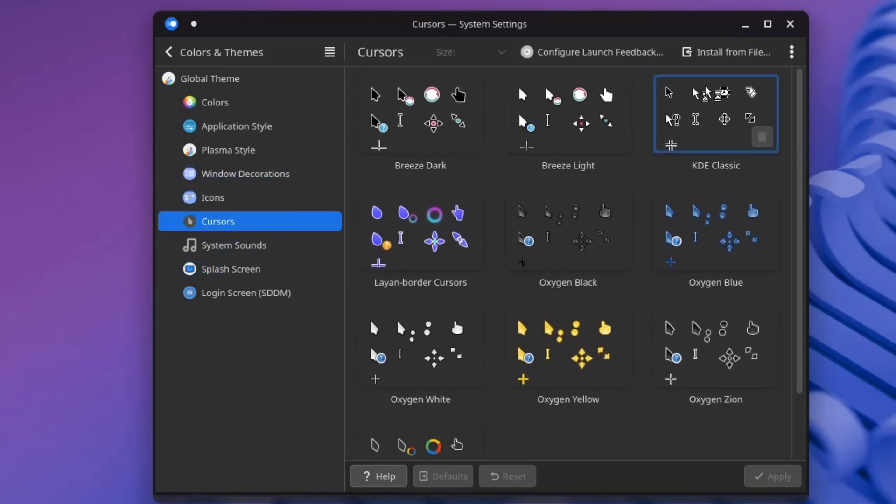
pyautogui.click(793, 53)
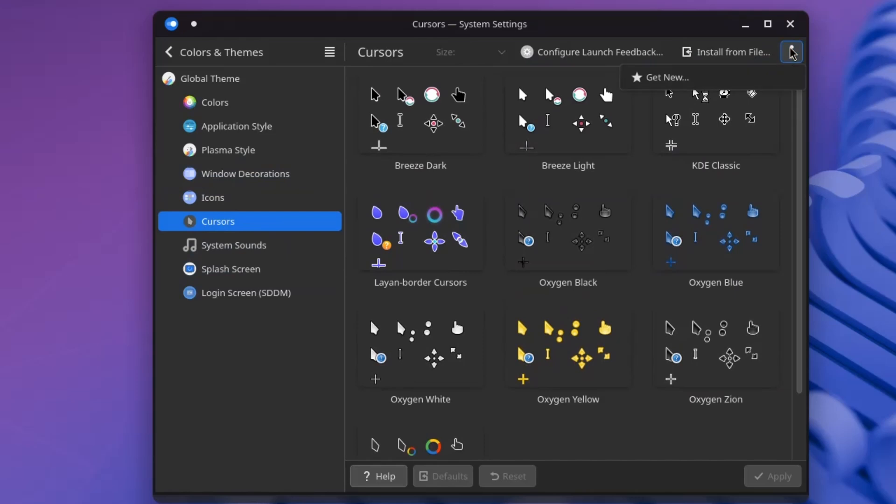
pyautogui.click(686, 79)
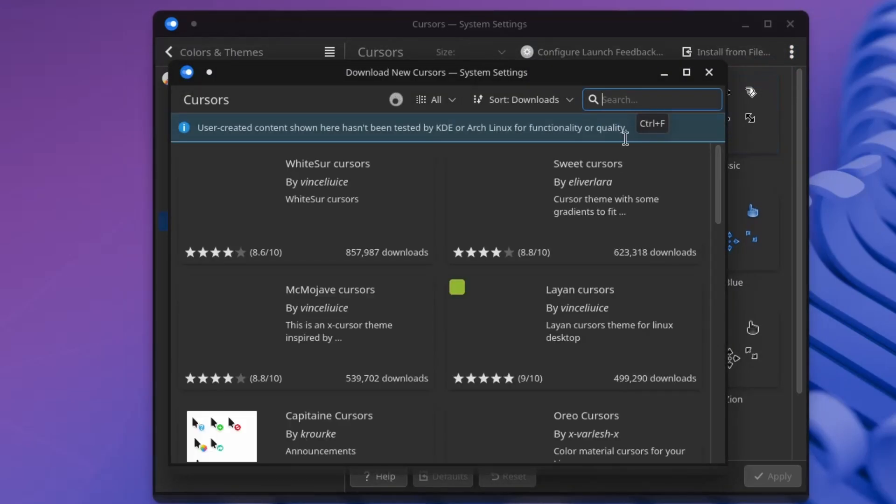
# Open Bibata Modern Ice and install its Bibata-Modern-Ice-Windows.zip package.
pyautogui.scroll(-2, 577, 199)
pyautogui.scroll(-3, 359, 262)
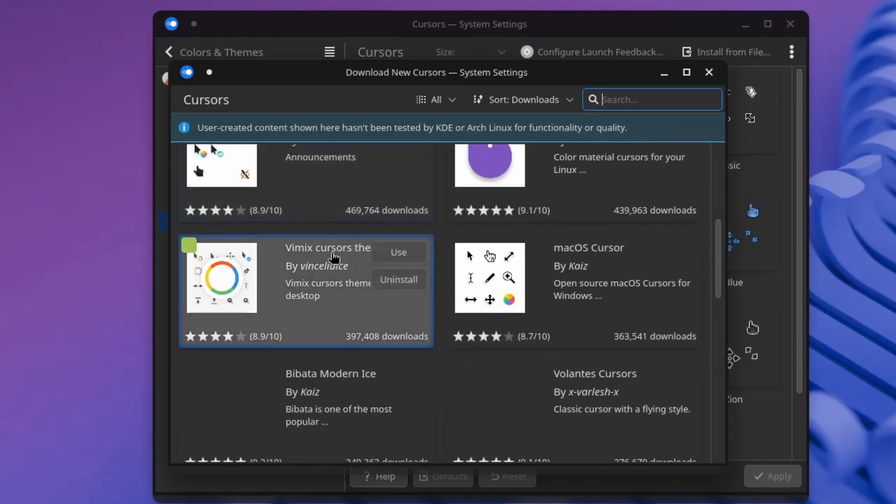
pyautogui.scroll(-2, 374, 285)
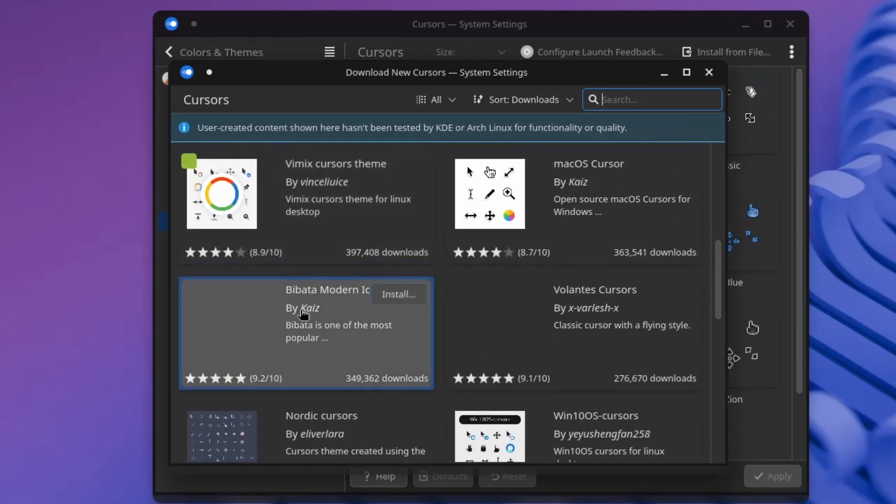
pyautogui.scroll(-1, 341, 289)
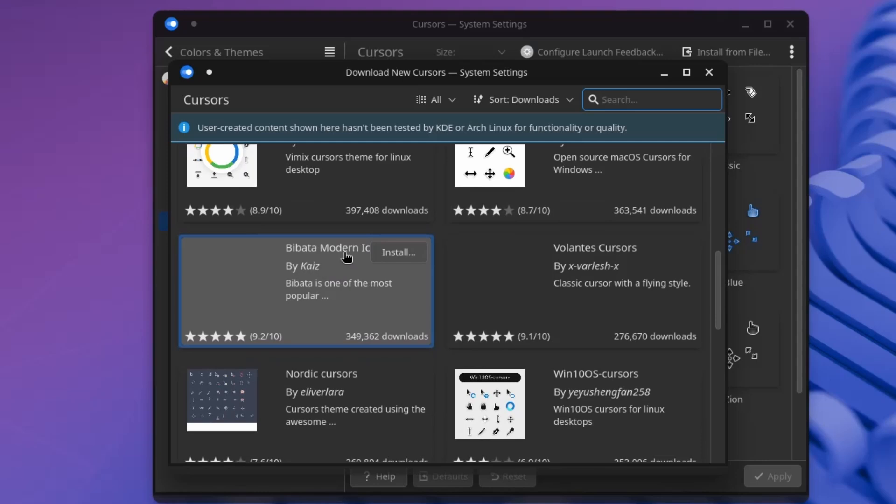
pyautogui.scroll(-3, 347, 256)
pyautogui.scroll(-1, 347, 257)
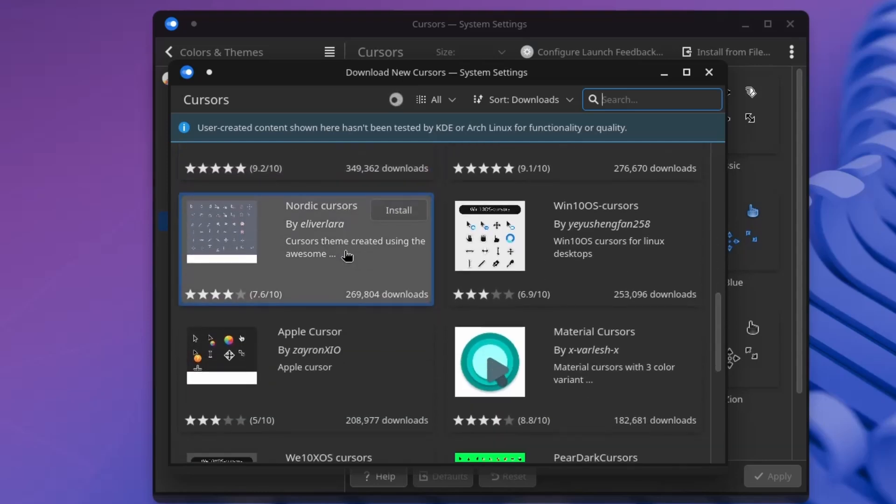
pyautogui.scroll(-8, 347, 255)
pyautogui.scroll(13, 336, 279)
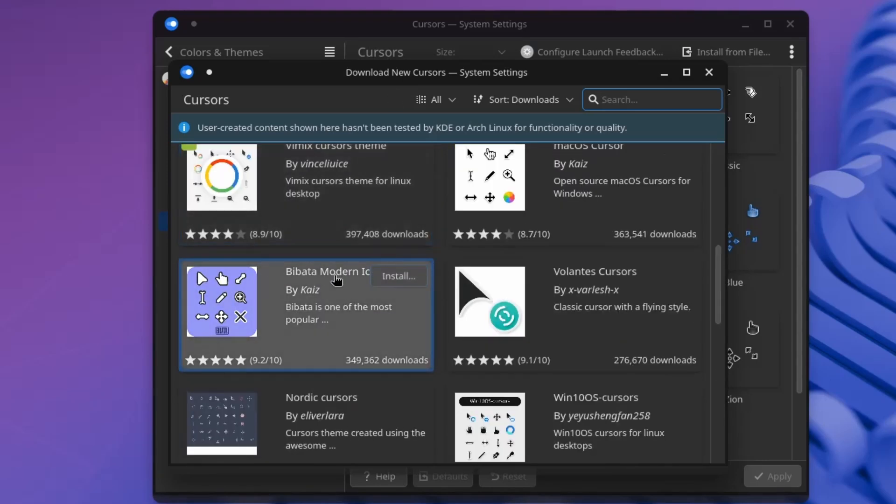
pyautogui.click(355, 280)
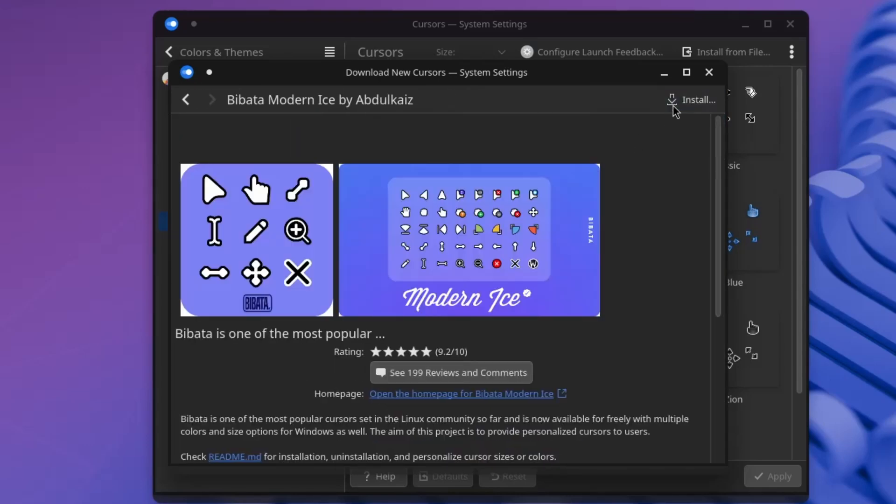
pyautogui.click(674, 103)
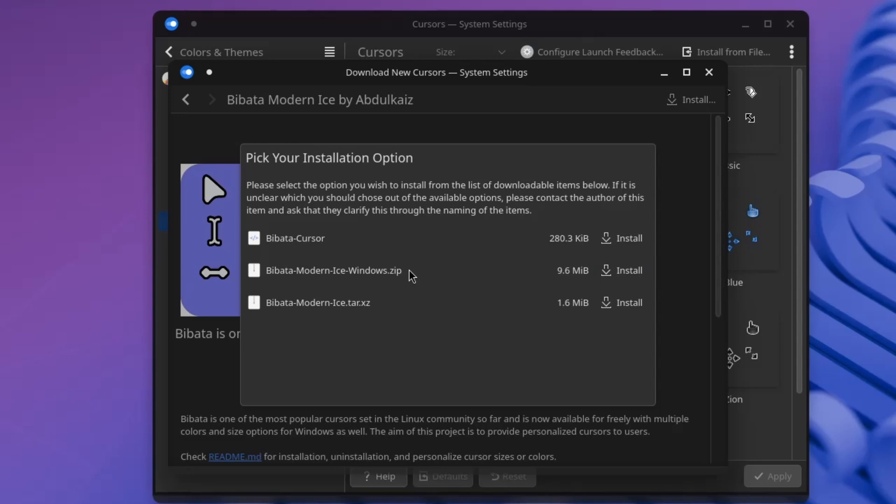
pyautogui.click(619, 273)
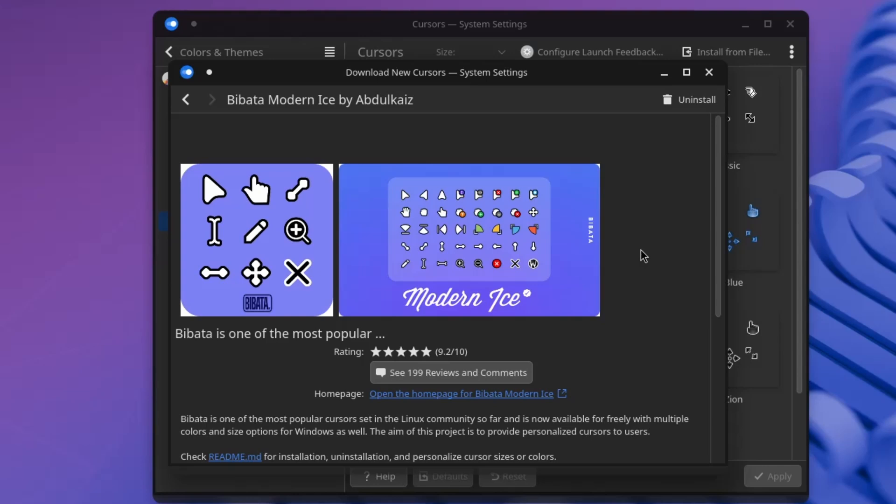
# Return to the cursor list and close the cursor download window.
pyautogui.click(189, 104)
pyautogui.doubleClick(706, 83)
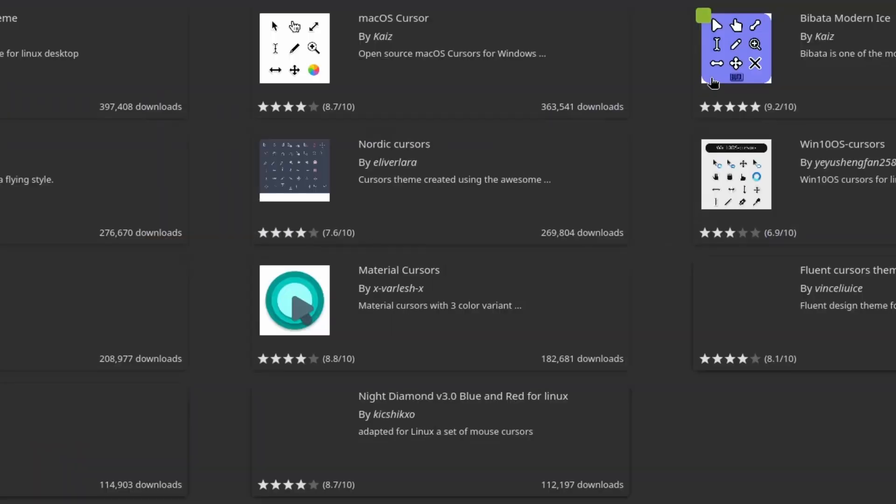
pyautogui.press('super+Page_Up')
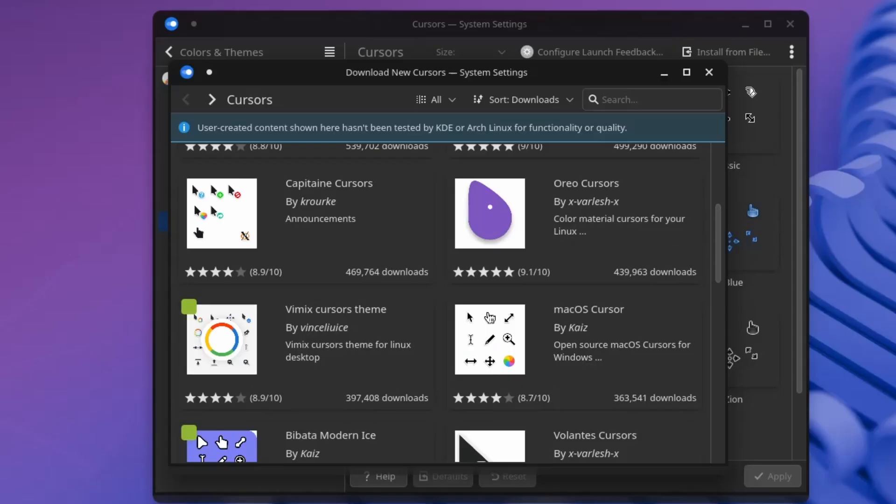
pyautogui.click(709, 72)
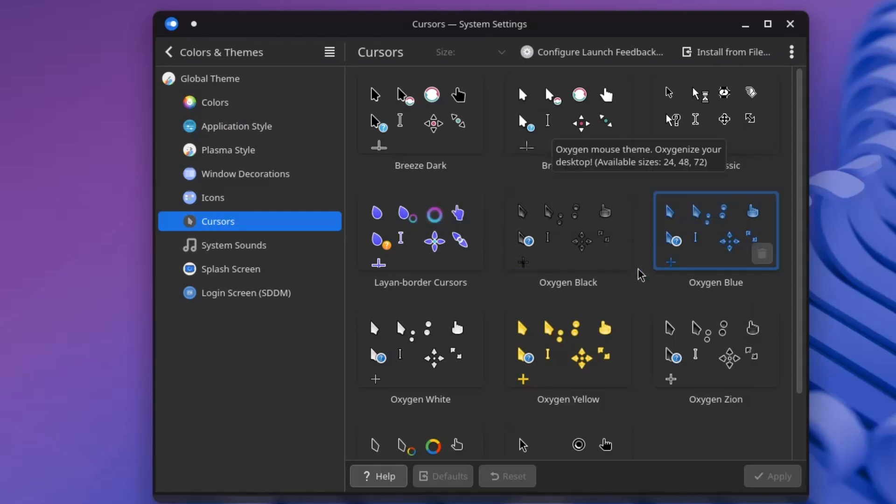
# Revisit the Cursors page and reopen the downloadable cursor themes store.
pyautogui.scroll(-1, 607, 290)
pyautogui.scroll(-1, 579, 327)
pyautogui.scroll(2, 457, 299)
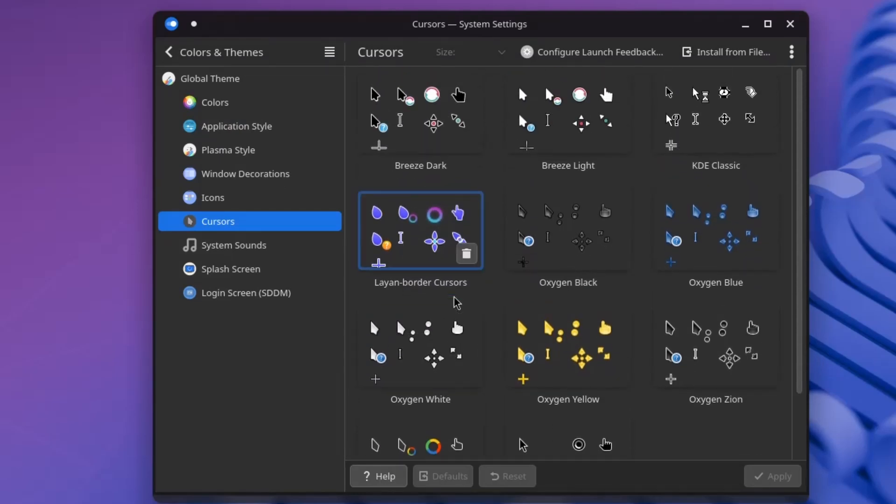
pyautogui.click(262, 197)
pyautogui.click(272, 224)
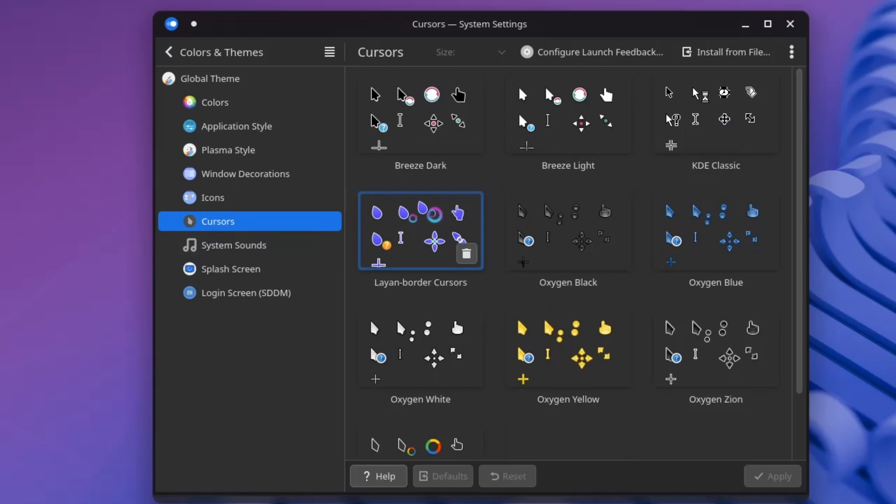
pyautogui.scroll(-2, 570, 303)
pyautogui.scroll(2, 610, 373)
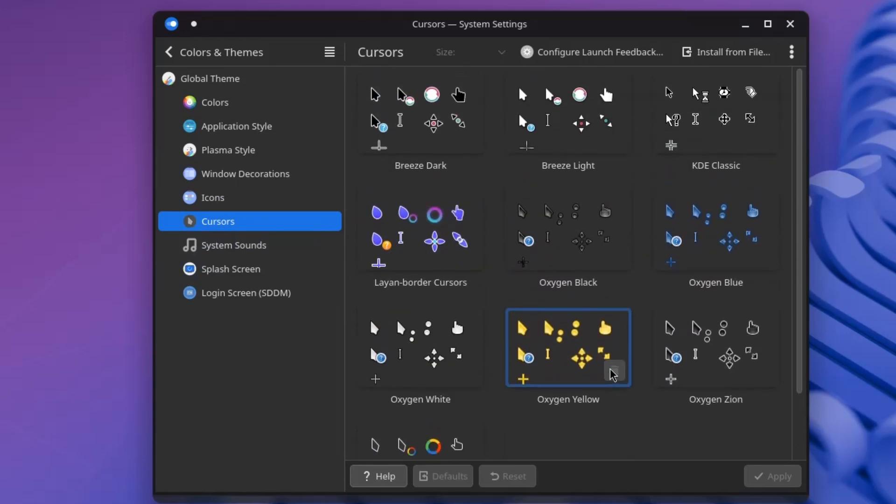
pyautogui.click(793, 52)
pyautogui.click(764, 82)
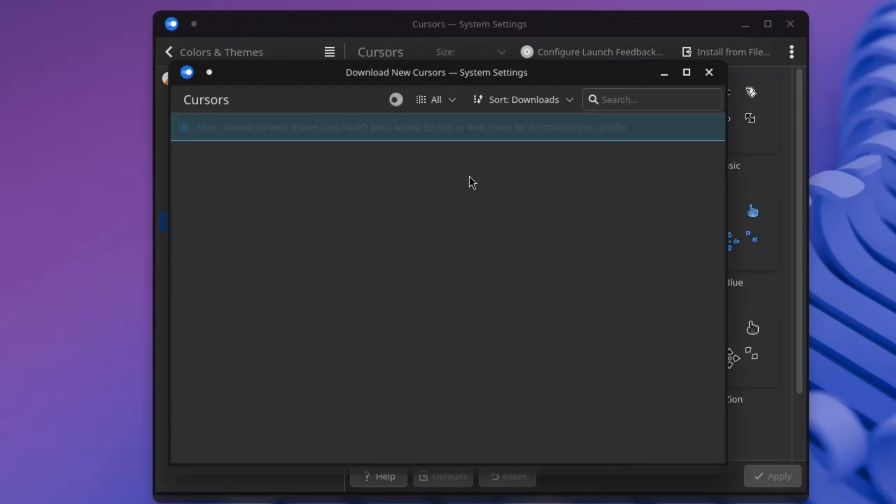
# Uninstall Bibata Modern Ice, reinstall it from Bibata-Modern-Ice.tar.xz, and close the window.
pyautogui.scroll(-2, 444, 244)
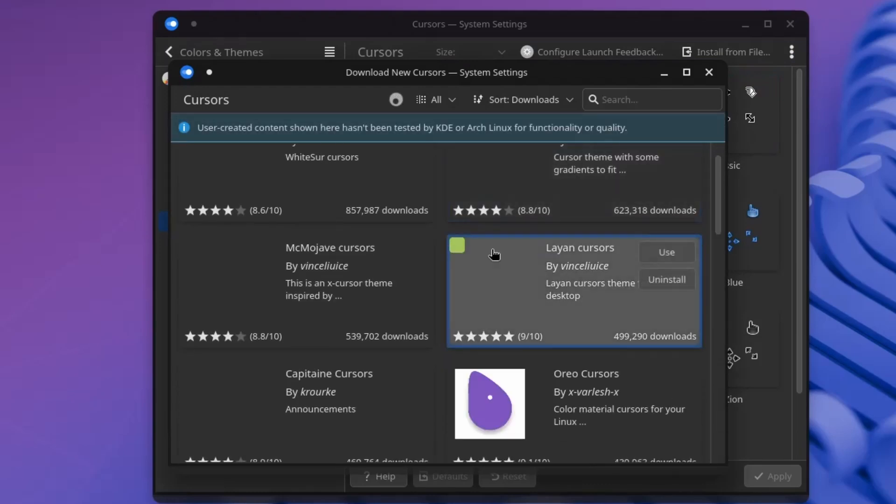
pyautogui.scroll(-6, 320, 310)
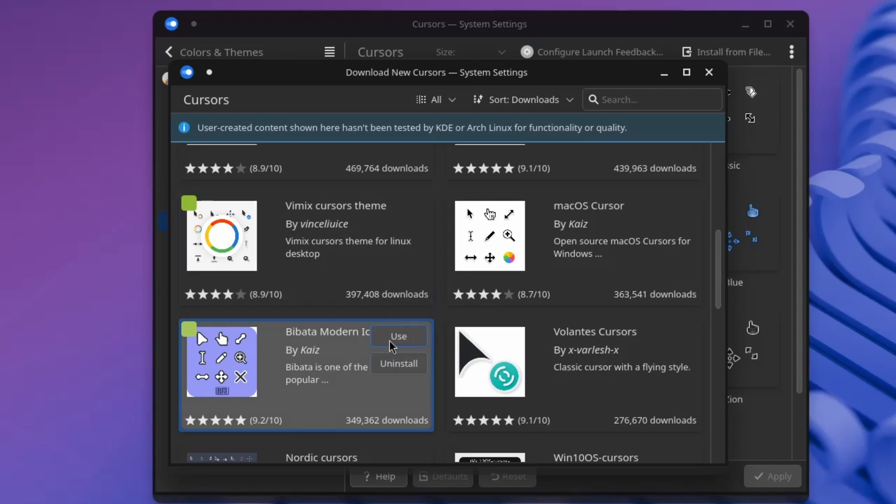
pyautogui.click(389, 337)
pyautogui.click(406, 367)
pyautogui.click(402, 345)
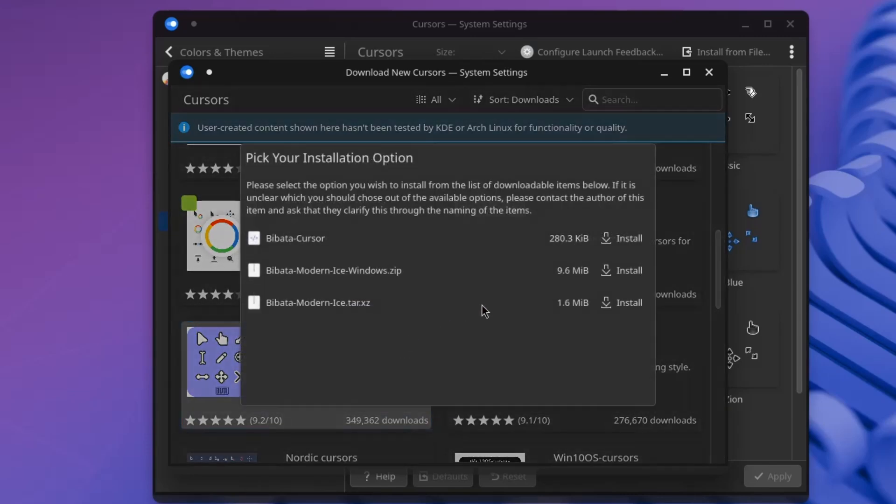
pyautogui.click(612, 304)
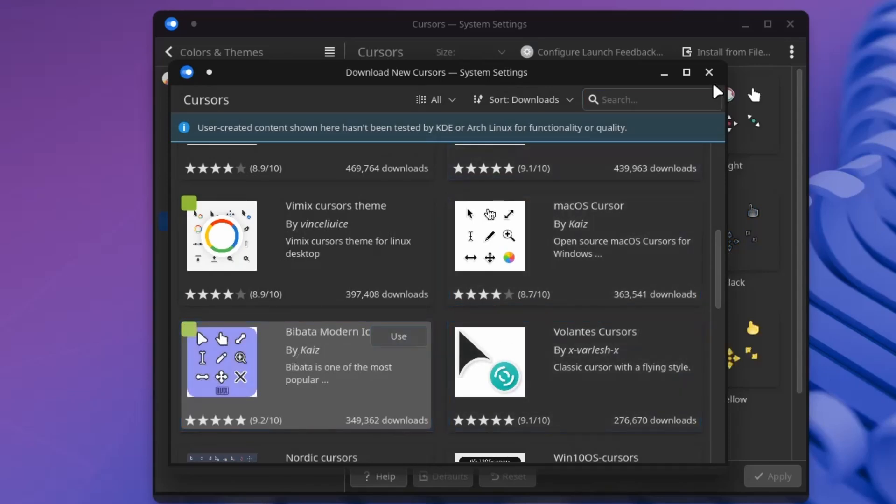
pyautogui.click(688, 72)
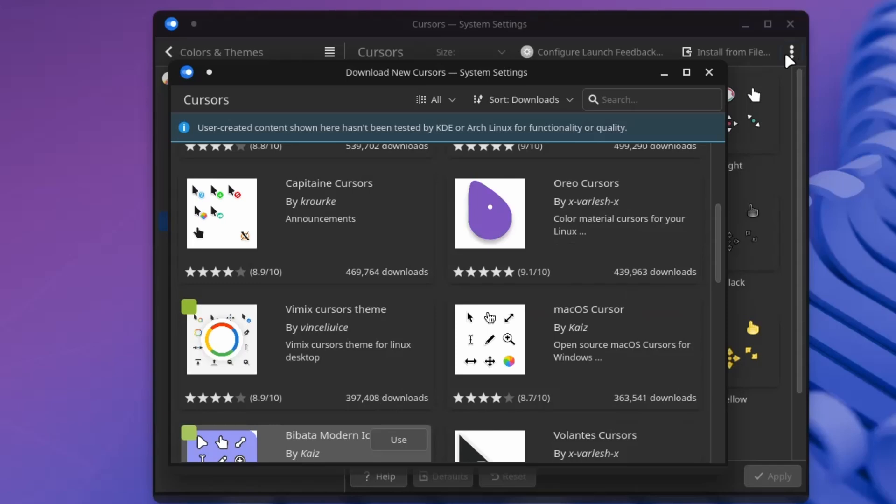
pyautogui.click(709, 72)
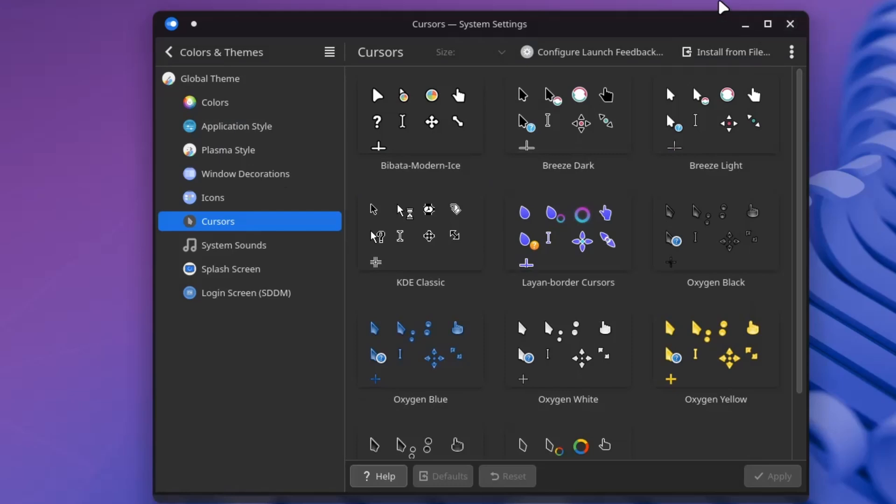
# Apply the Layan global theme with its appearance settings only.
pyautogui.click(256, 104)
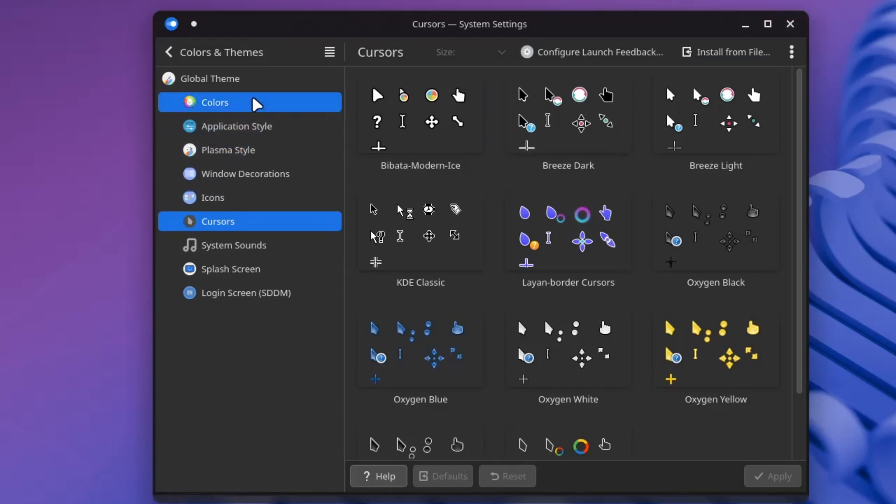
pyautogui.click(256, 84)
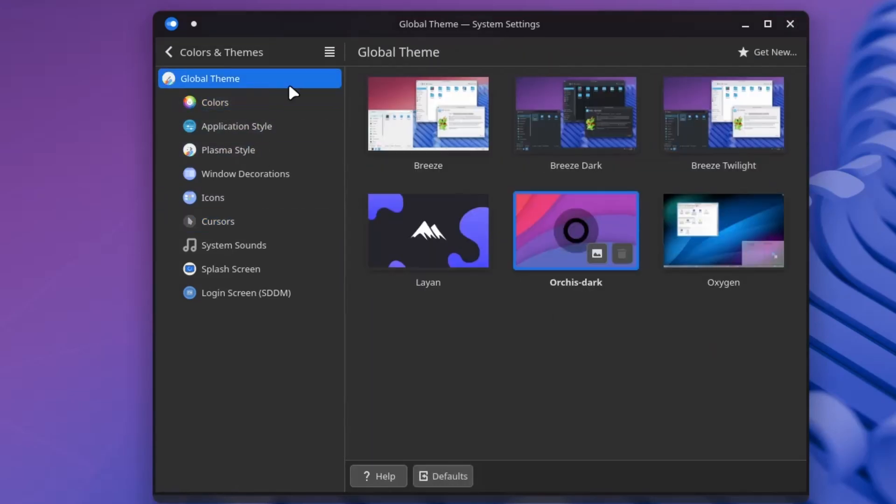
pyautogui.click(413, 236)
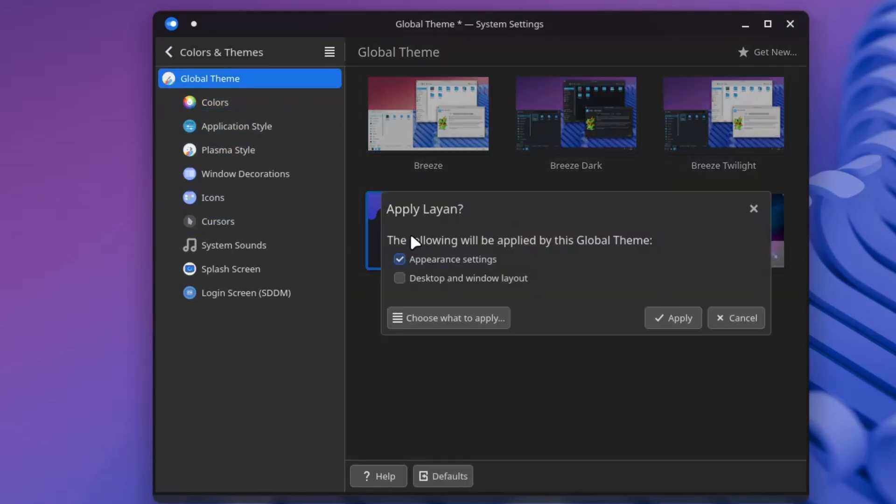
pyautogui.click(677, 327)
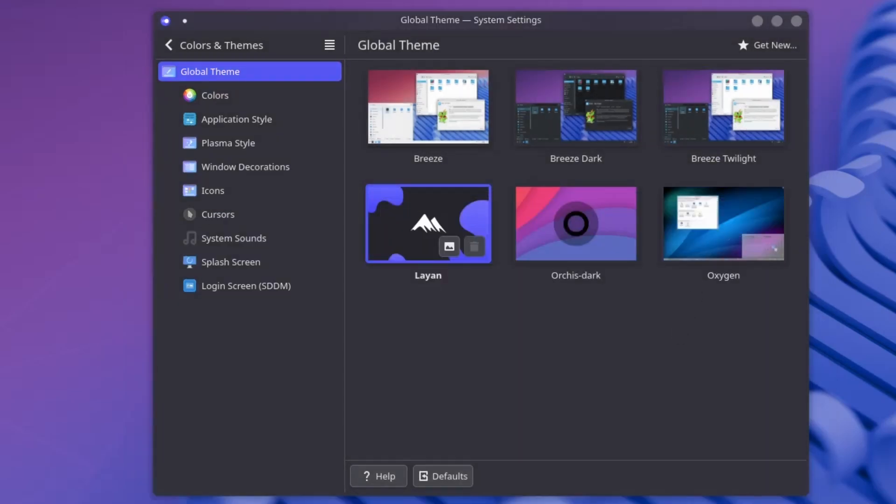
pyautogui.click(3, 7)
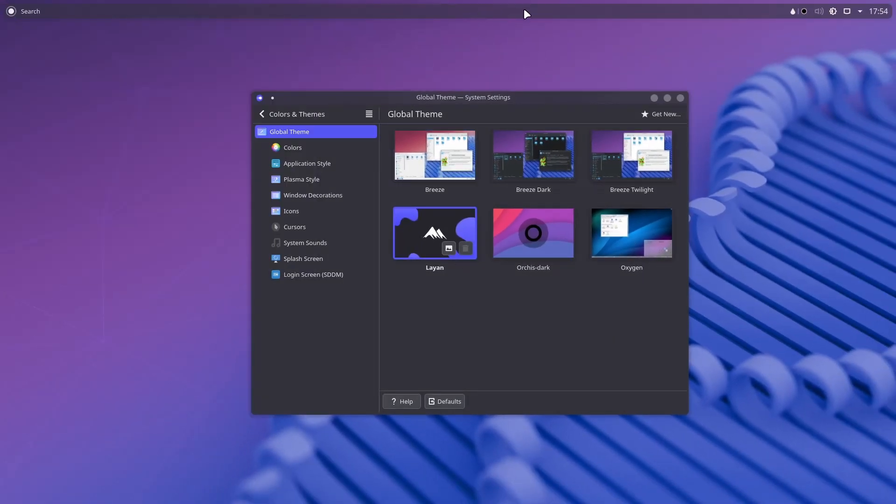
# Put the top panel into edit mode from its right-click menu.
pyautogui.rightClick(730, 6)
pyautogui.click(711, 13)
pyautogui.rightClick(711, 13)
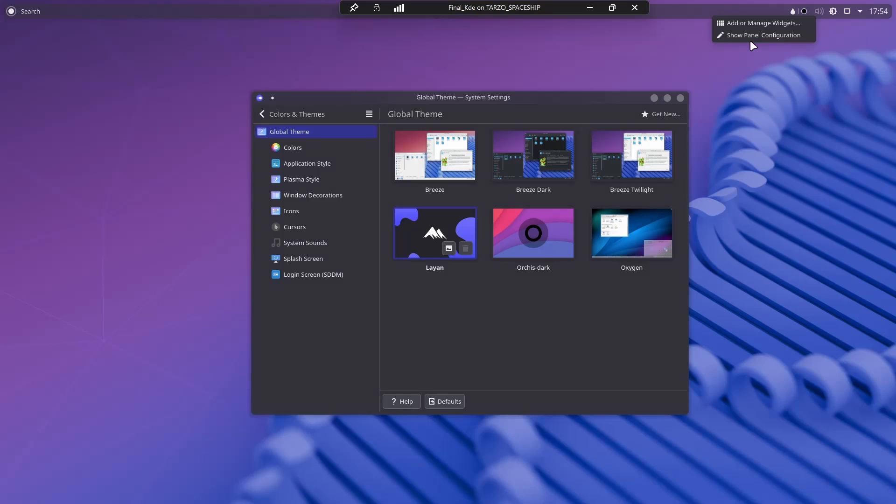
pyautogui.click(751, 40)
pyautogui.rightClick(740, 15)
pyautogui.click(740, 13)
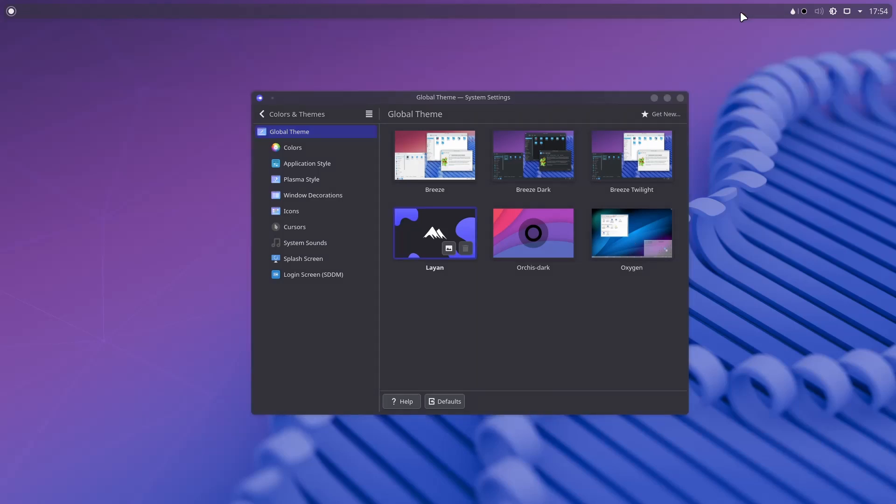
pyautogui.rightClick(740, 11)
pyautogui.click(752, 35)
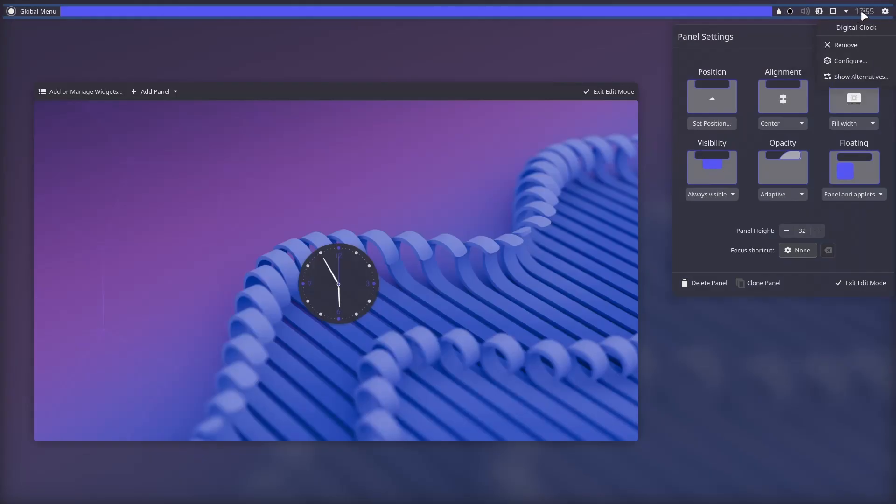
# Open the widget list and search 'spa' to find the Panel Spacer.
pyautogui.moveTo(688, 16)
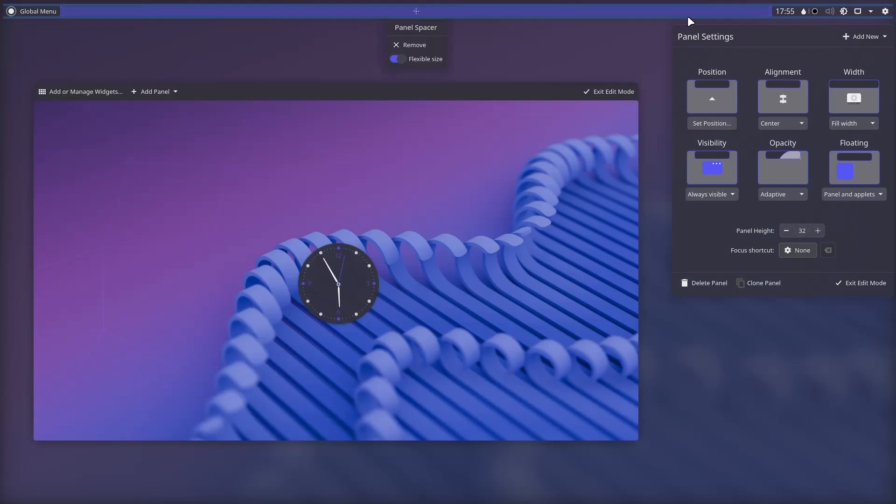
pyautogui.rightClick(512, 9)
pyautogui.rightClick(511, 9)
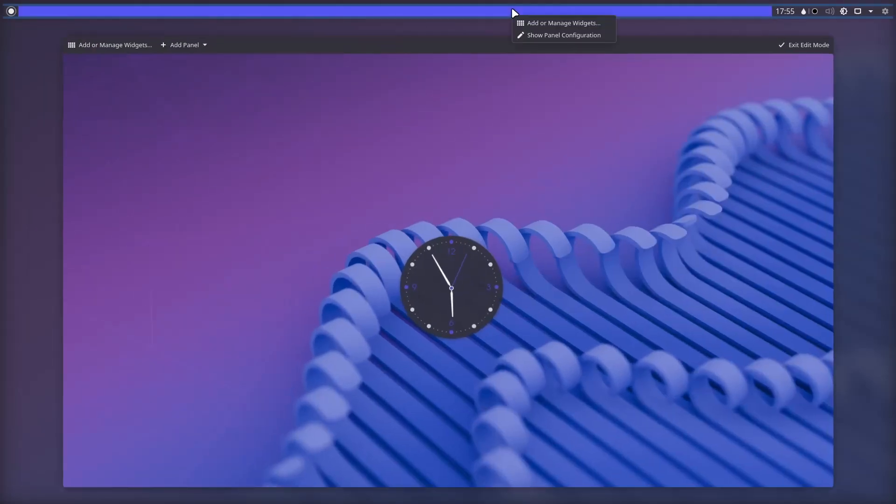
pyautogui.click(537, 23)
pyautogui.write('spa')
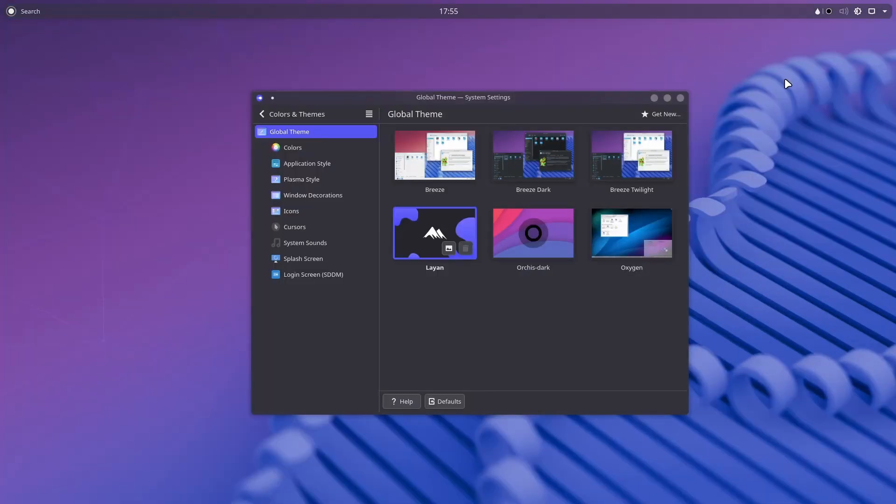
# Open the GNOME/GTK Application Style page and its store of new GTK themes.
pyautogui.click(286, 147)
pyautogui.click(286, 165)
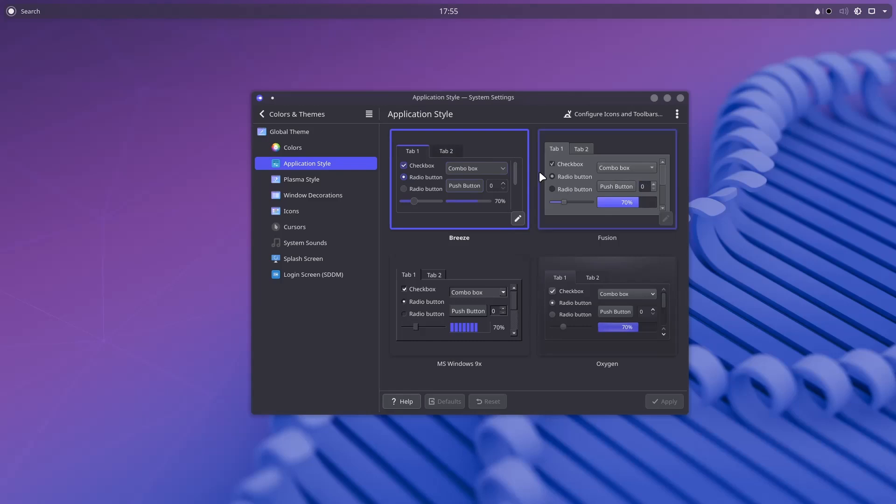
pyautogui.click(672, 116)
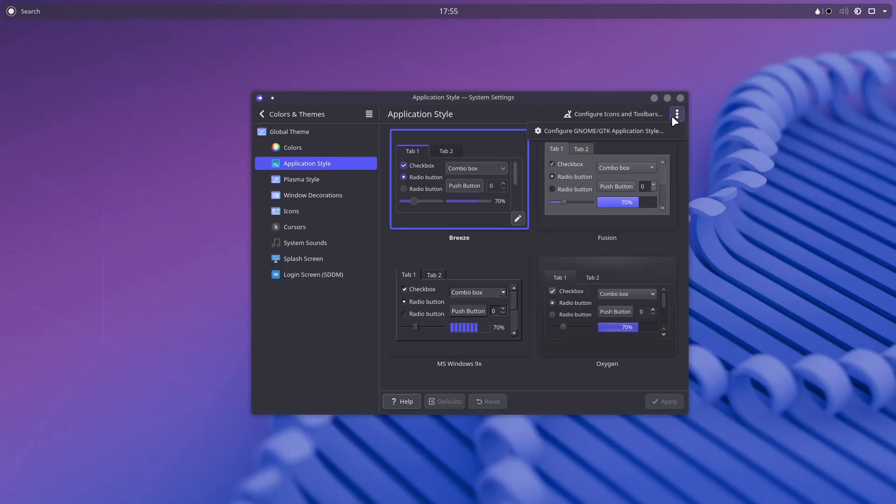
pyautogui.click(655, 129)
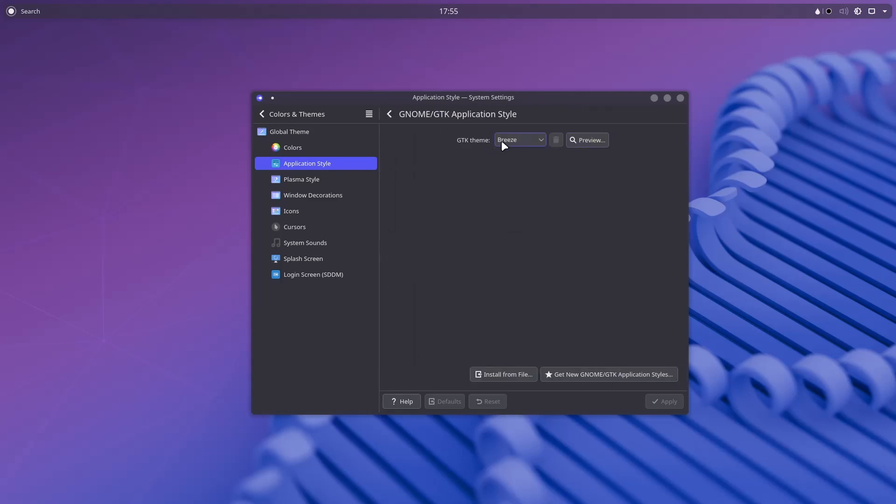
pyautogui.click(513, 140)
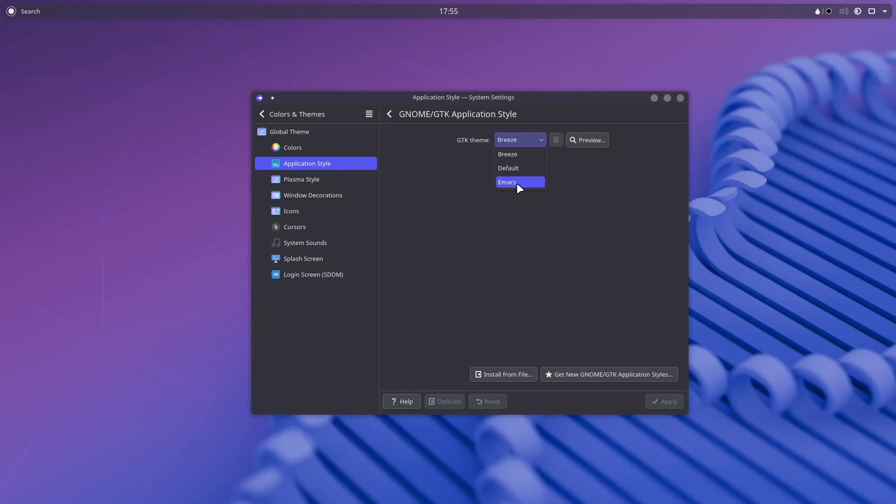
pyautogui.click(560, 272)
pyautogui.click(560, 374)
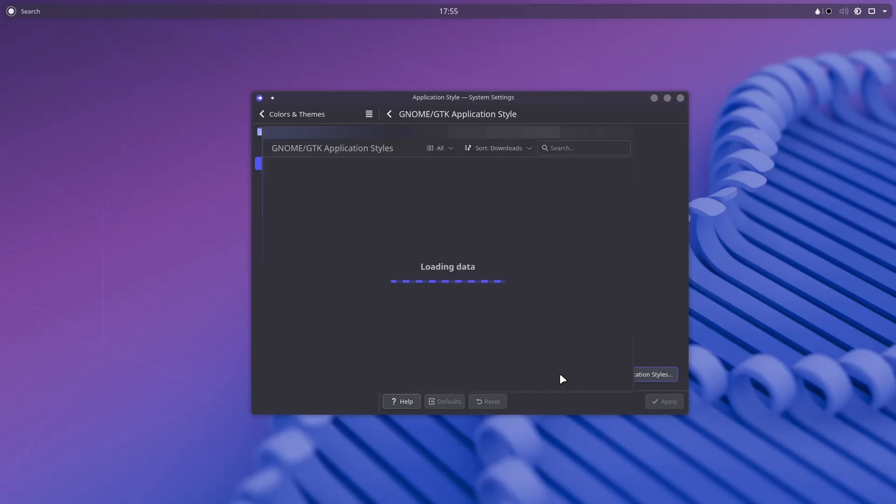
# Install the Layan-Dark package of Layan gtk theme and close the download window.
pyautogui.moveTo(514, 131); pyautogui.dragTo(699, 143)
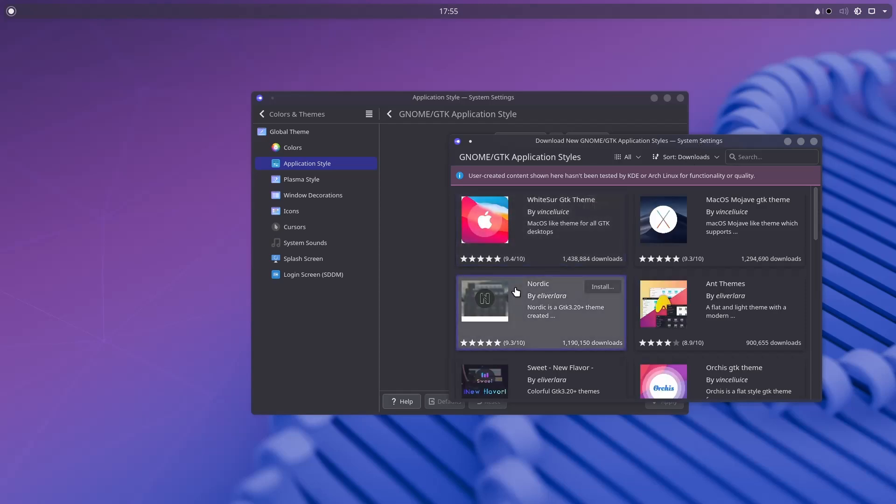
pyautogui.scroll(-2, 735, 310)
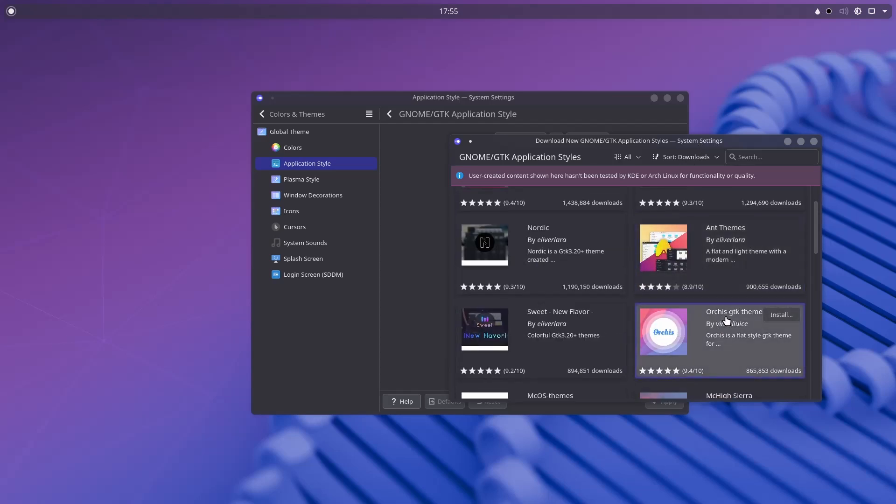
pyautogui.scroll(-5, 727, 320)
pyautogui.scroll(-6, 621, 281)
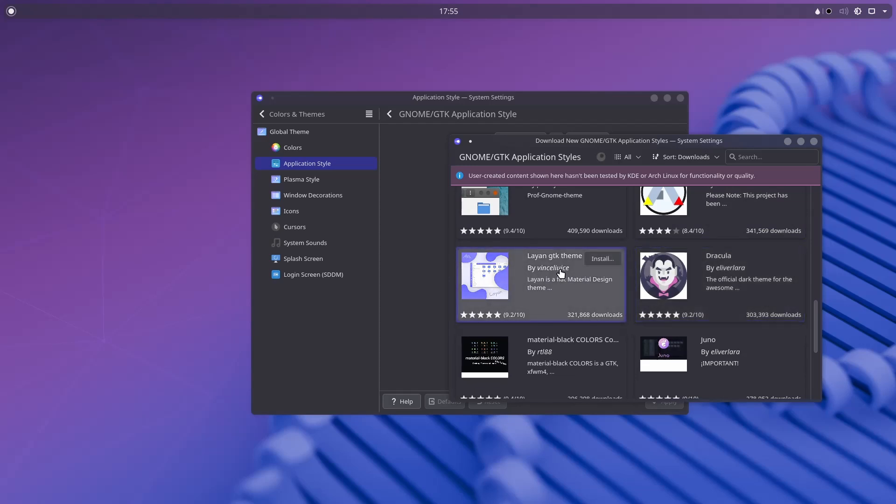
pyautogui.click(609, 262)
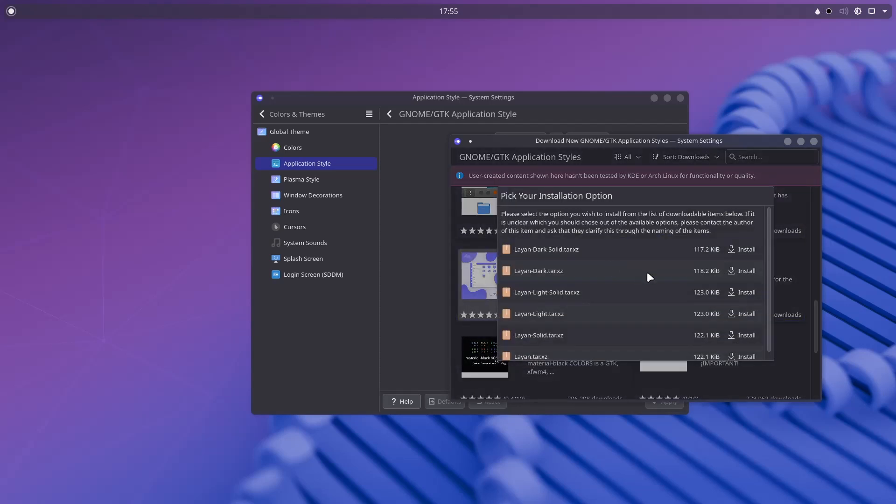
pyautogui.click(744, 271)
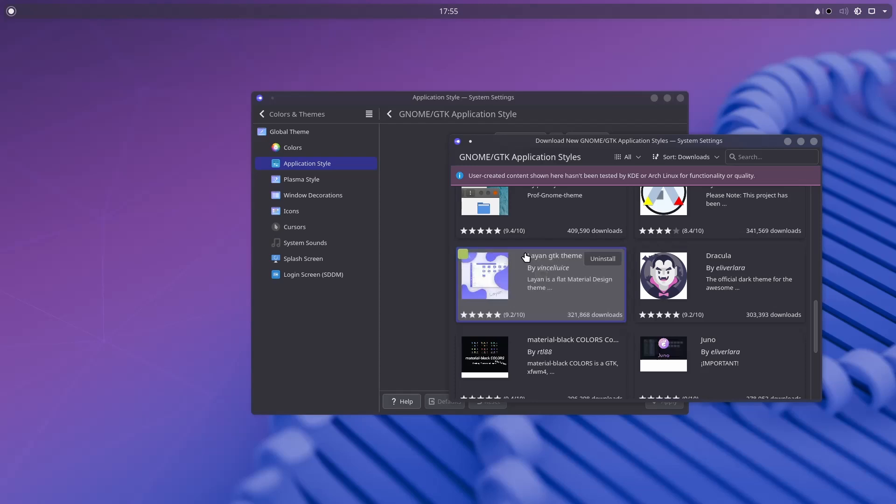
pyautogui.click(813, 142)
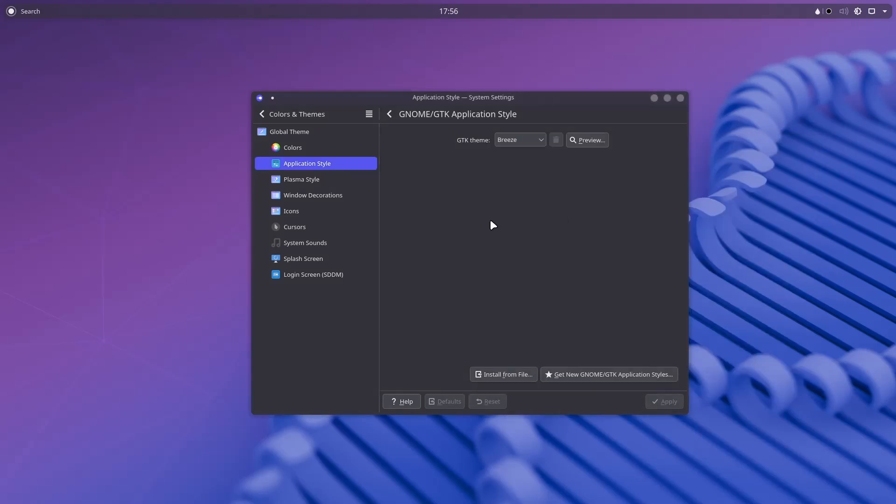
# In Konsole, install firefox with sudo pacman -S firefox, entering the password and confirming.
pyautogui.hotkey('ctrl', 'alt', 't')
pyautogui.moveTo(437, 155); pyautogui.dragTo(368, 185)
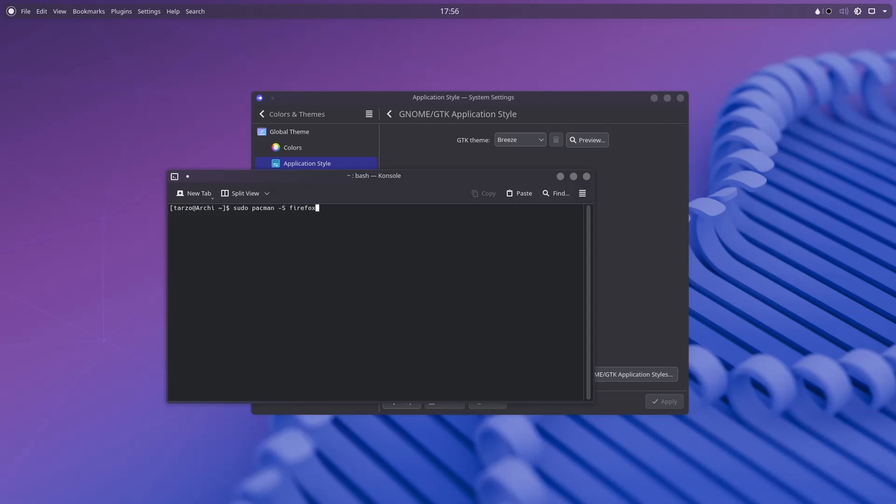
pyautogui.press('Return')
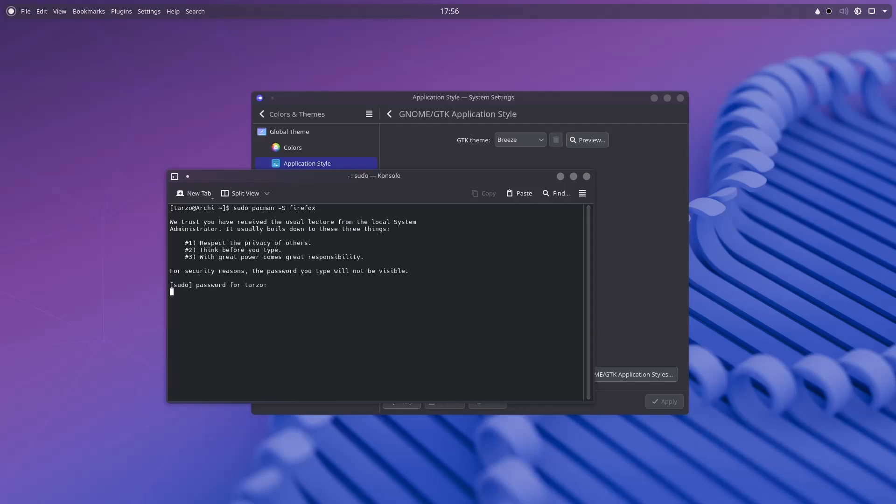
pyautogui.press('Return')
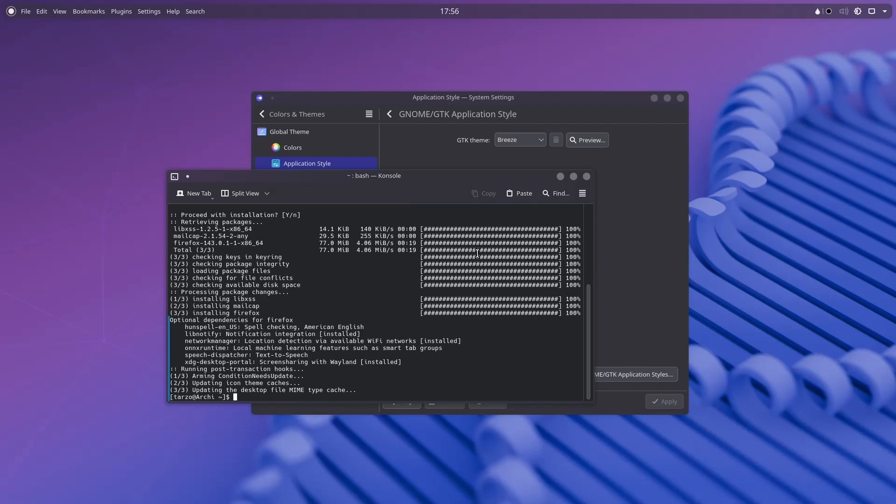
pyautogui.hotkey('alt', 'space')
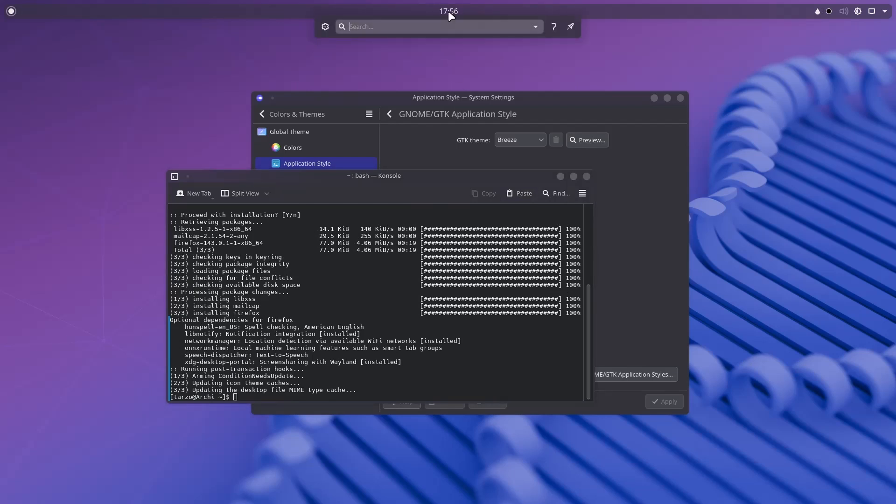
# Launch Firefox from KRunner by searching 'fire'.
pyautogui.moveTo(449, 12)
pyautogui.write('fire')
pyautogui.press('Return')
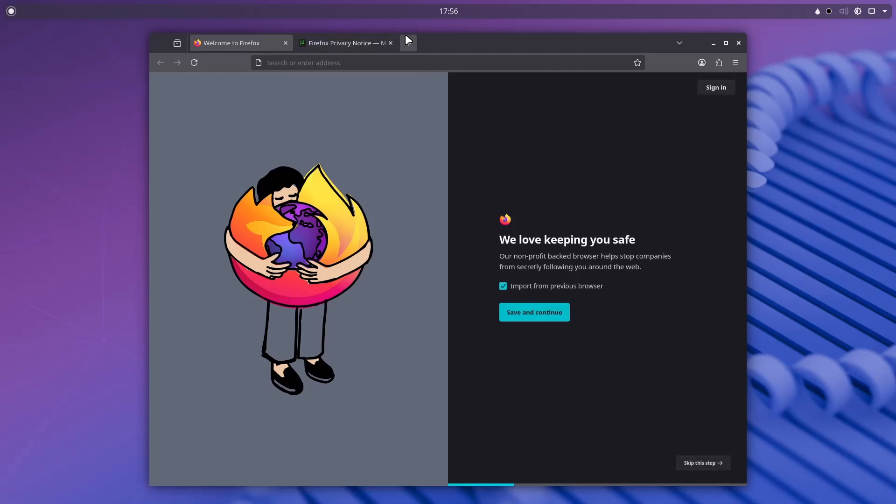
# Open a new tab, close the Privacy Notice and Welcome tabs, and move the window aside.
pyautogui.click(409, 43)
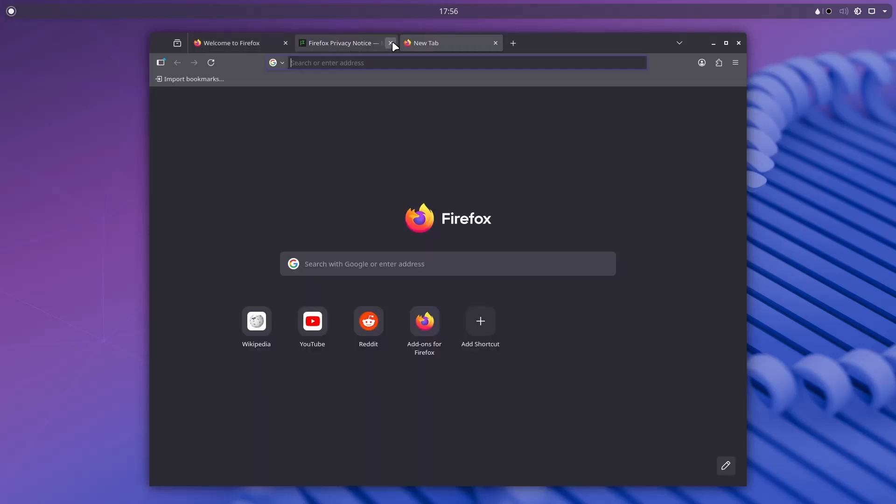
pyautogui.click(392, 43)
pyautogui.click(285, 43)
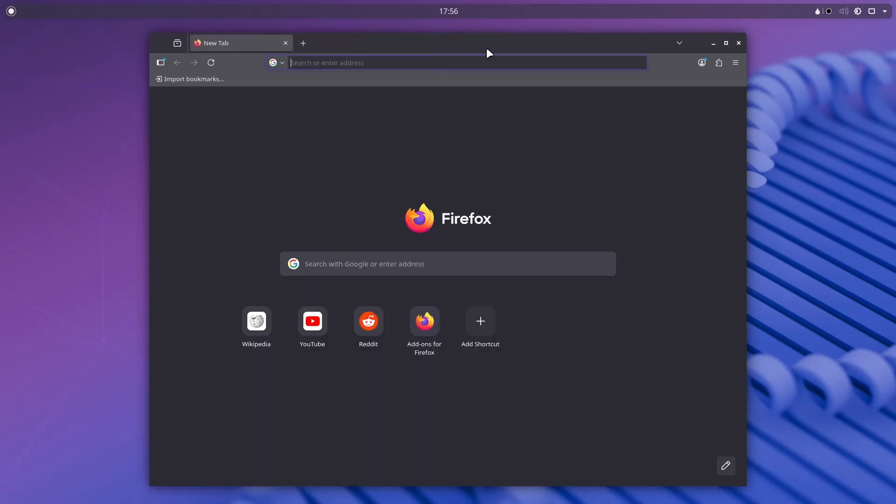
pyautogui.moveTo(486, 48); pyautogui.dragTo(310, 72)
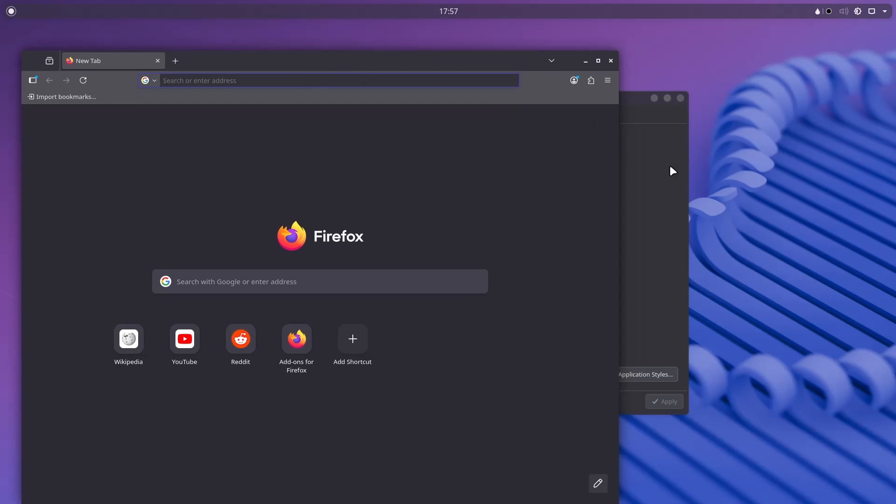
# Select Layan-Dark as the GTK theme and apply it.
pyautogui.moveTo(602, 99); pyautogui.dragTo(736, 98)
pyautogui.click(677, 138)
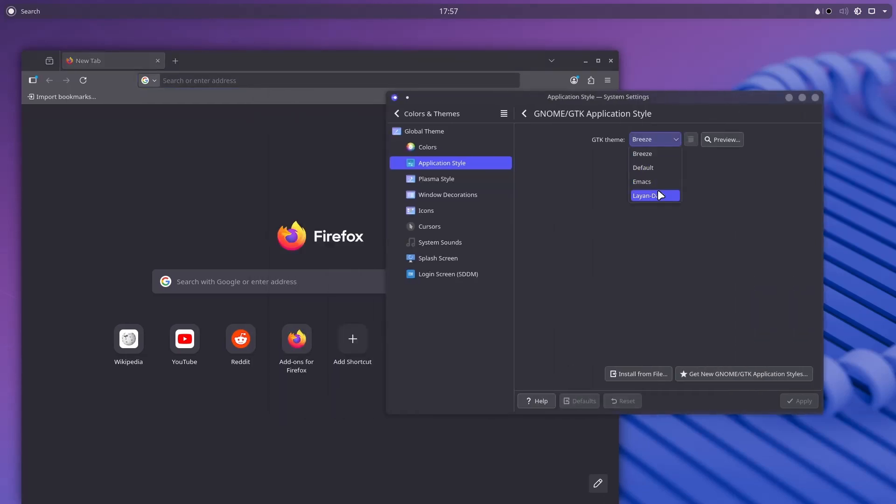
pyautogui.click(658, 192)
pyautogui.click(799, 400)
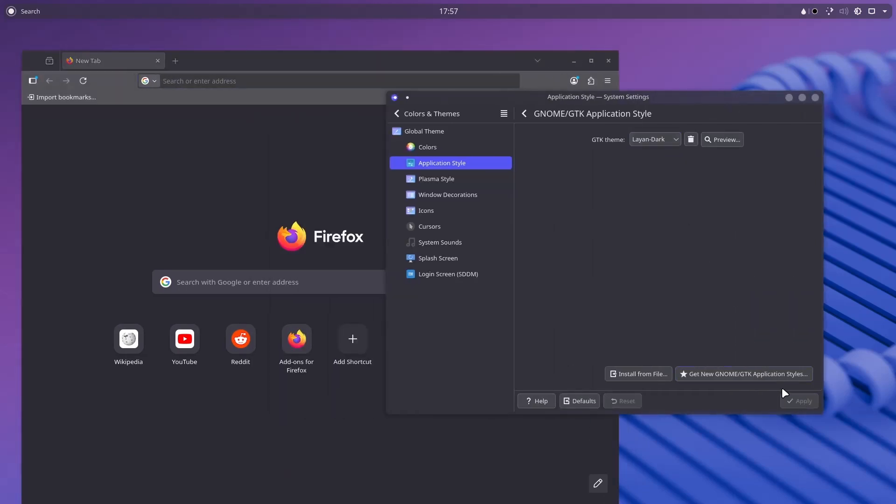
# Check Firefox's styling, then preview the Layan-Dark GTK theme and close the preview.
pyautogui.moveTo(306, 53); pyautogui.dragTo(302, 32)
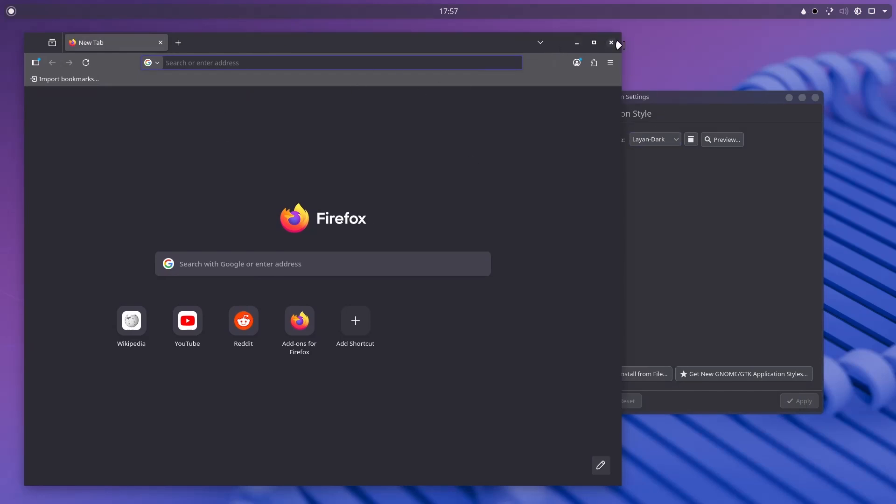
pyautogui.click(684, 159)
pyautogui.click(711, 139)
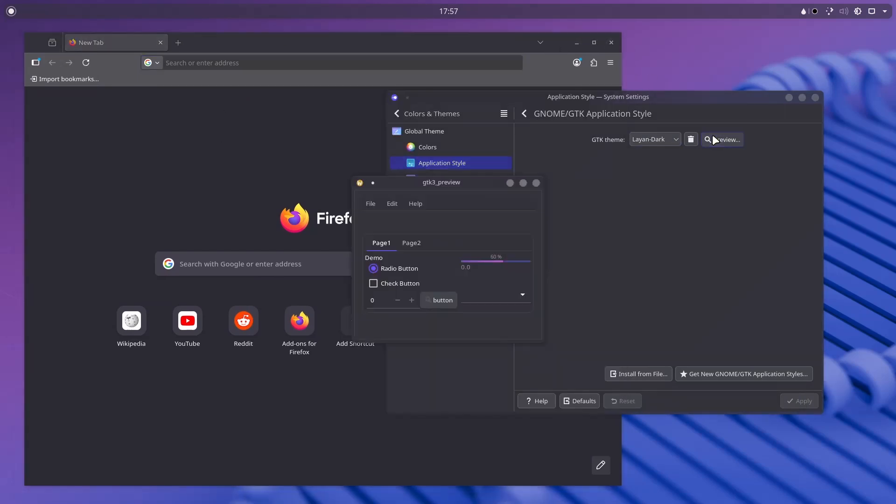
pyautogui.click(536, 183)
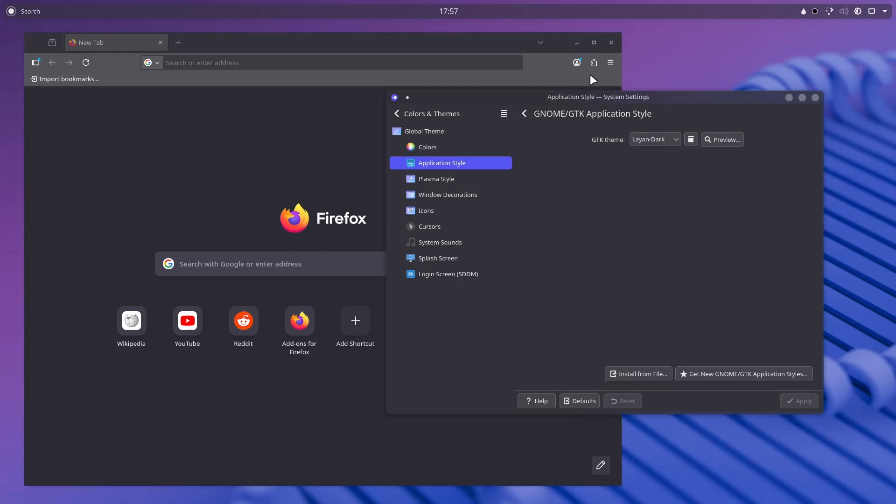
pyautogui.click(611, 62)
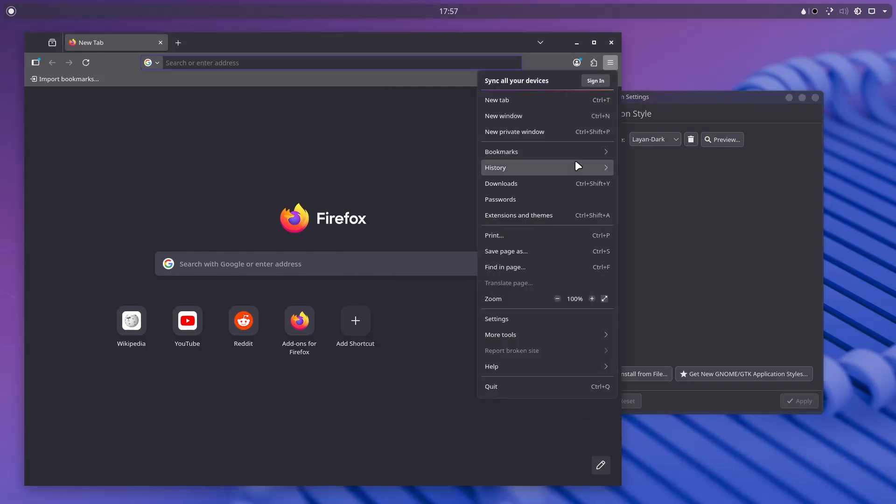
# In Firefox Settings, set Contrast Control to Automatic (use system settings).
pyautogui.click(542, 320)
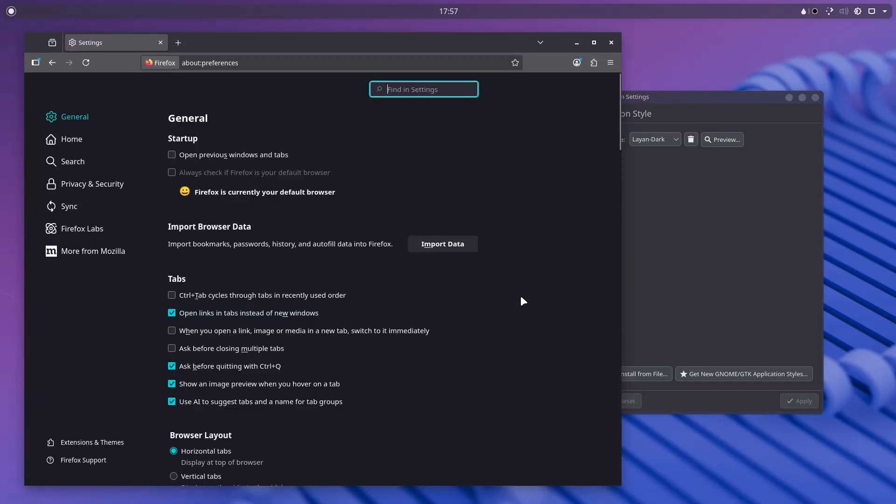
pyautogui.scroll(-6, 300, 220)
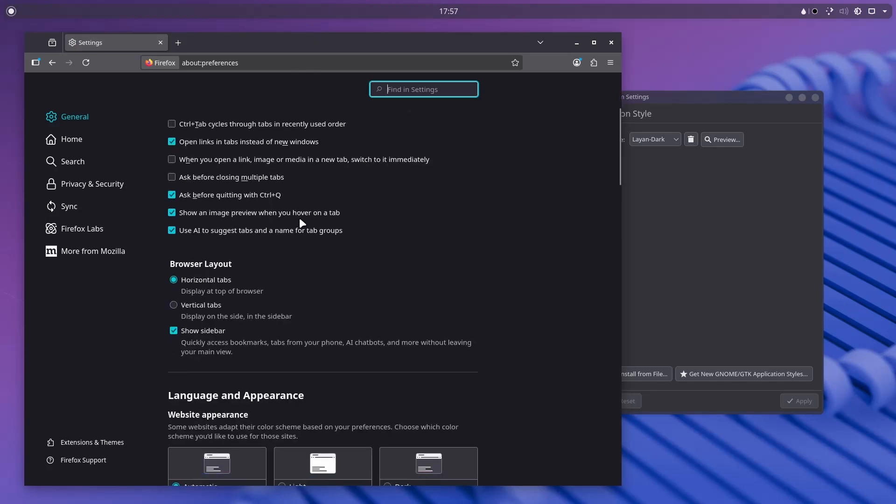
pyautogui.scroll(-3, 422, 306)
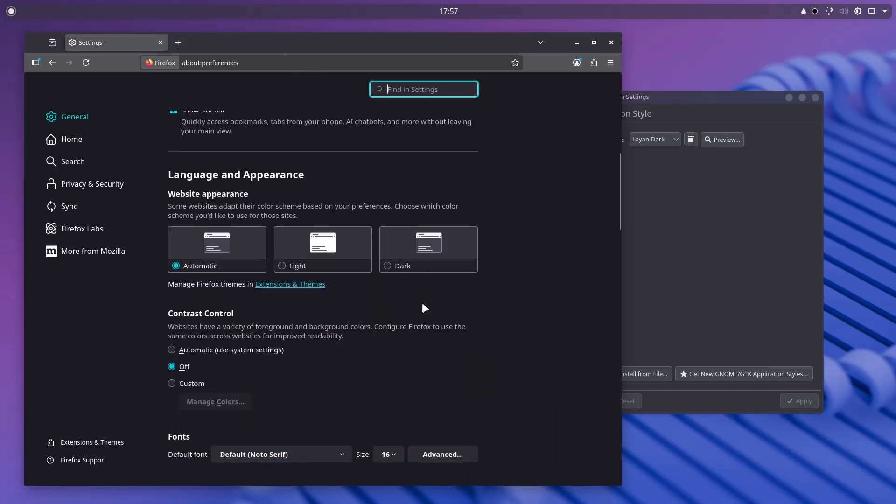
pyautogui.scroll(-4, 252, 264)
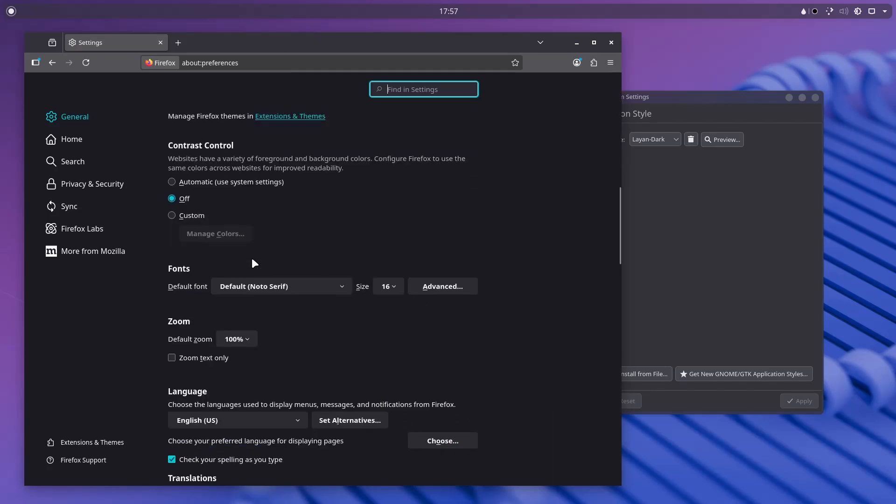
pyautogui.click(214, 181)
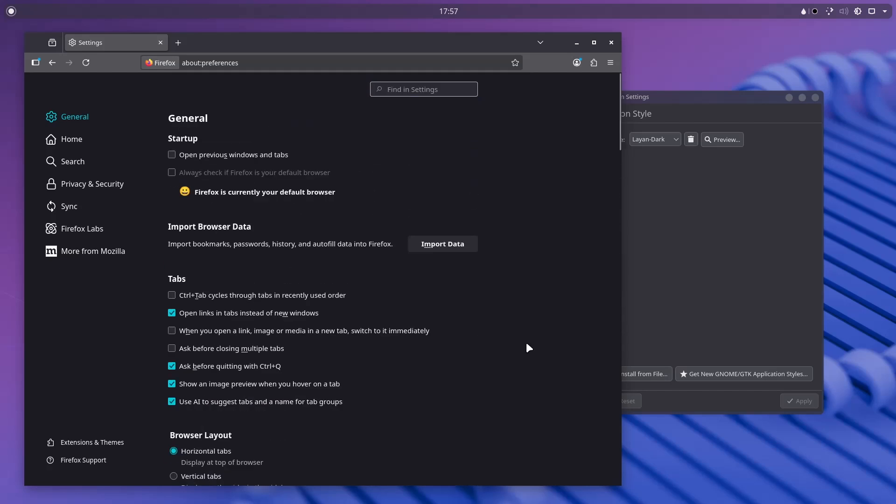
pyautogui.scroll(-15, 409, 283)
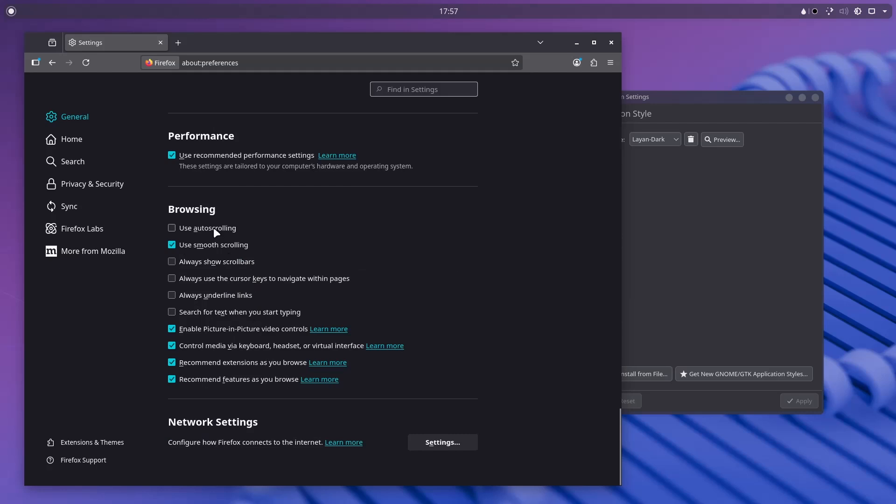
# Open Extensions & Themes and inspect the enabled System theme — auto under Themes.
pyautogui.click(108, 441)
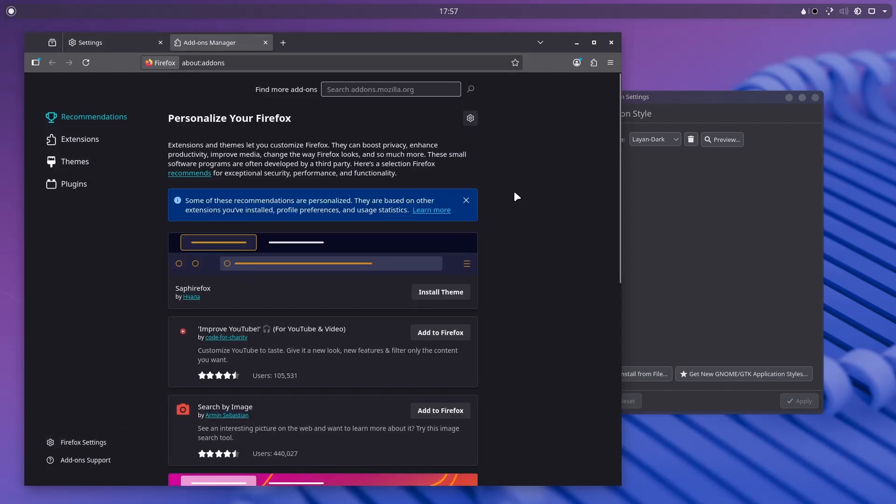
pyautogui.click(93, 165)
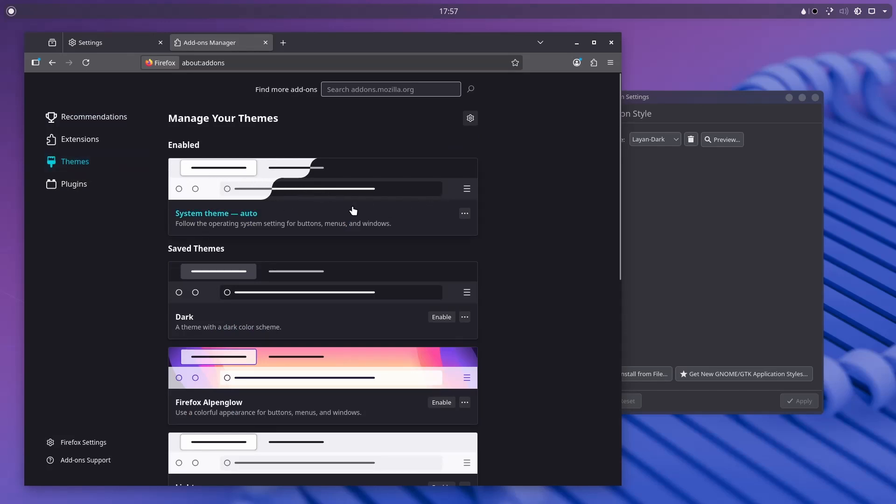
pyautogui.click(445, 210)
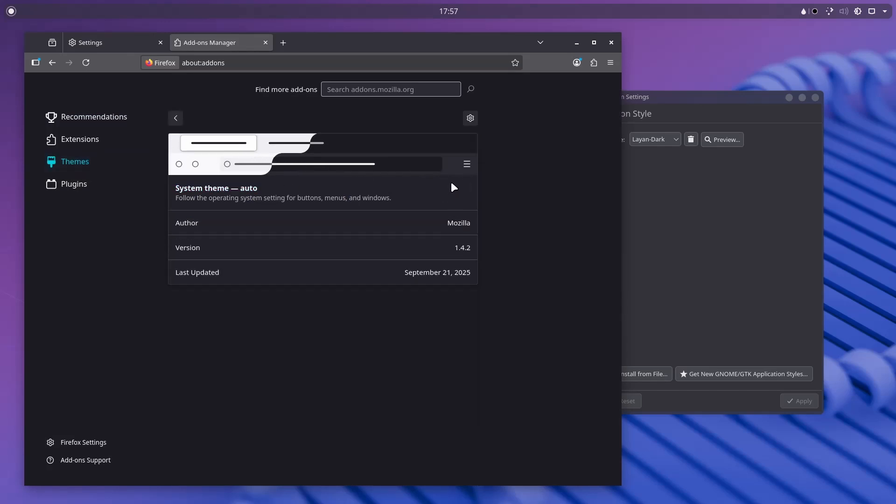
pyautogui.click(97, 168)
pyautogui.scroll(-5, 256, 220)
pyautogui.scroll(5, 255, 217)
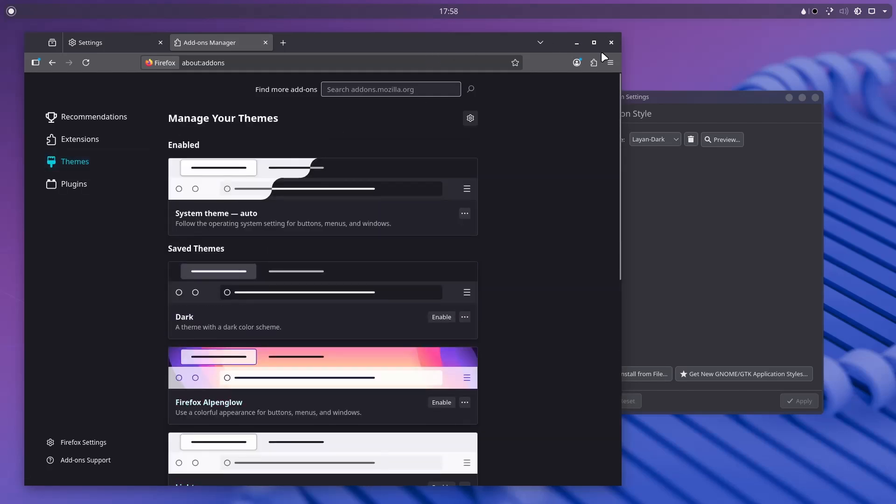
pyautogui.click(607, 63)
# Back in System Settings, try the Emacs GTK theme and apply it.
pyautogui.click(543, 319)
pyautogui.click(654, 203)
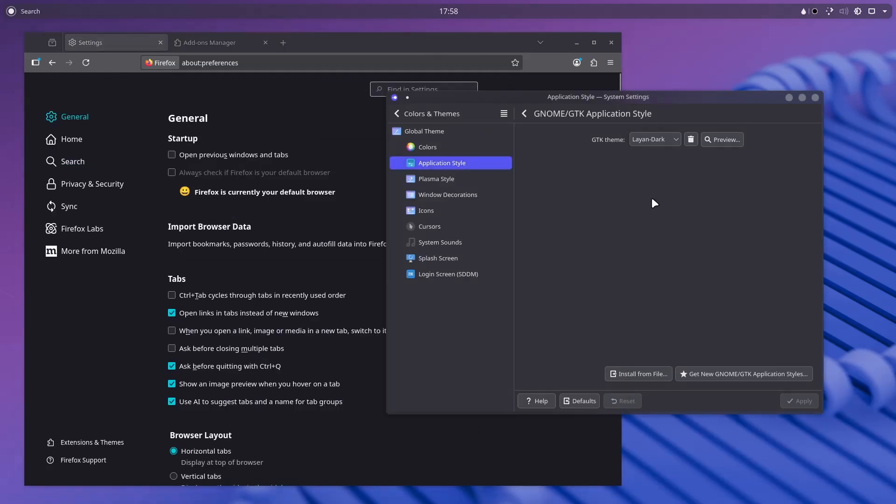
pyautogui.click(646, 140)
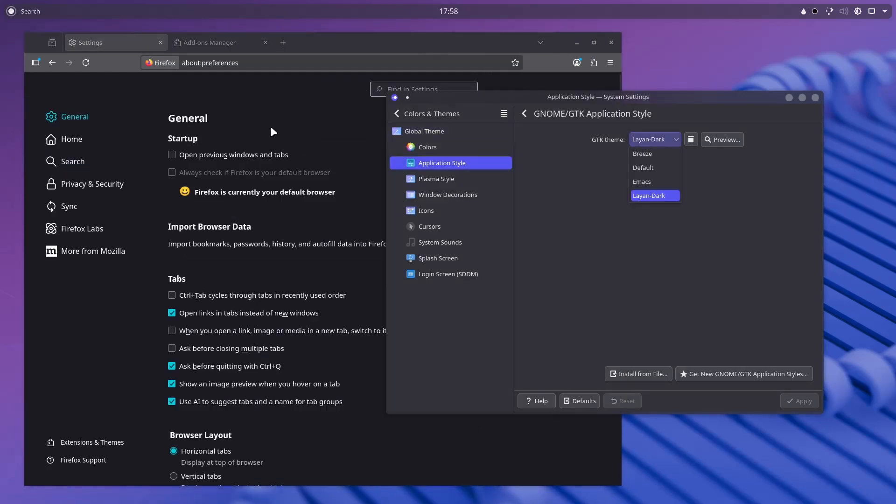
pyautogui.click(641, 182)
pyautogui.click(796, 401)
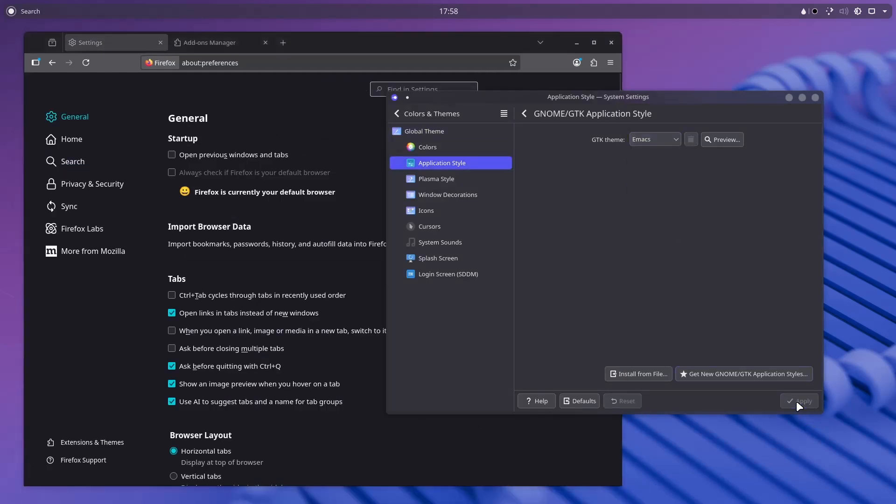
# Switch the GTK theme to Breeze and apply it.
pyautogui.click(646, 140)
pyautogui.click(659, 158)
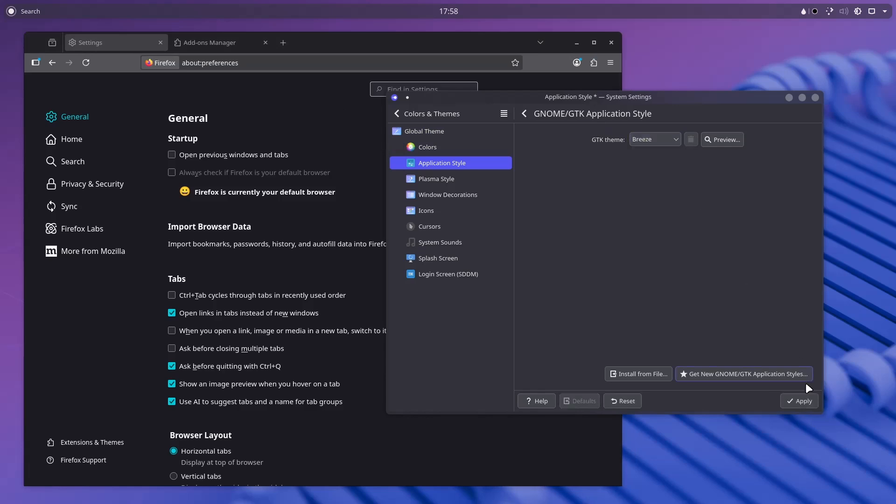
pyautogui.click(797, 401)
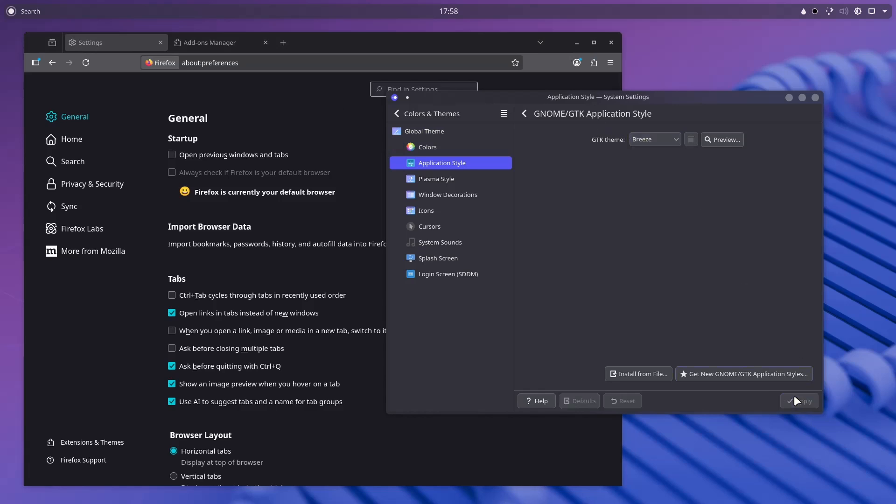
# Apply the Breeze Dark Plasma style and check the application launcher.
pyautogui.click(464, 181)
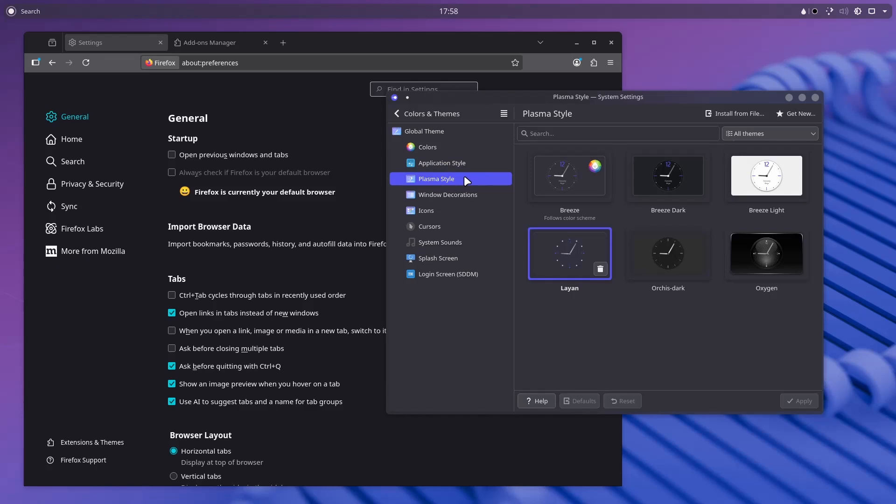
pyautogui.click(667, 172)
pyautogui.click(789, 402)
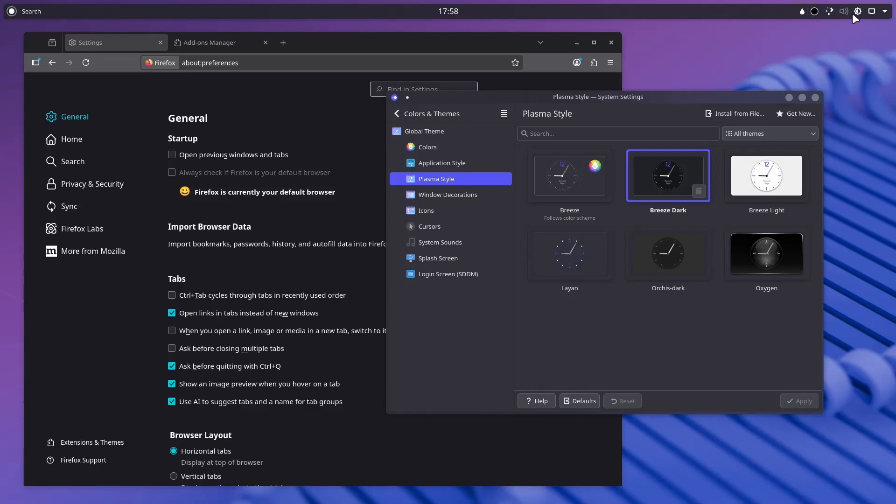
pyautogui.click(11, 11)
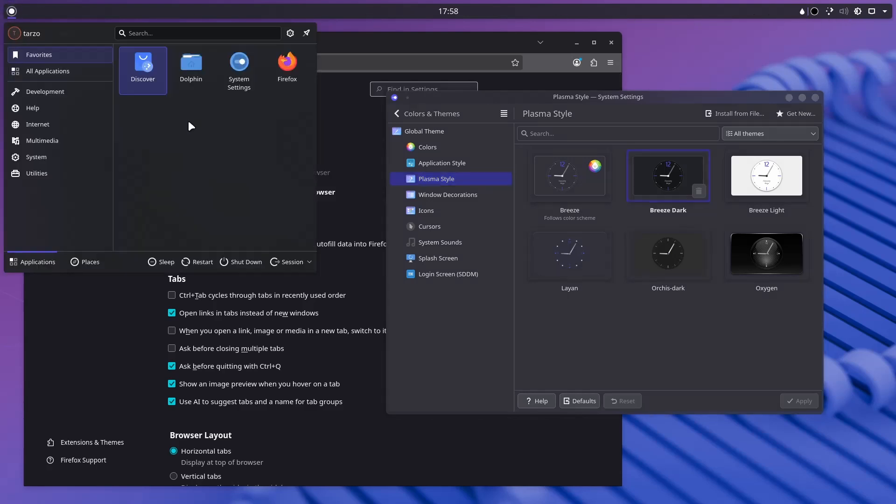
pyautogui.click(565, 358)
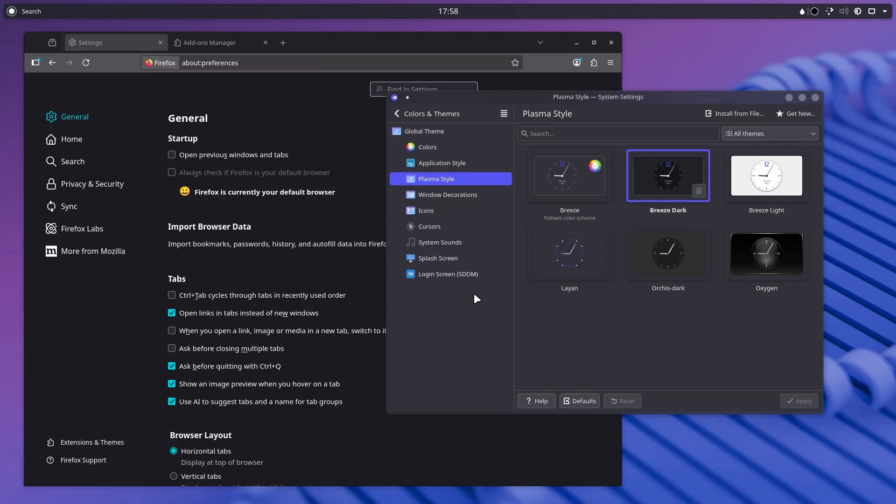
# Apply the Orchis-dark Plasma style and preview it in the launcher.
pyautogui.click(567, 265)
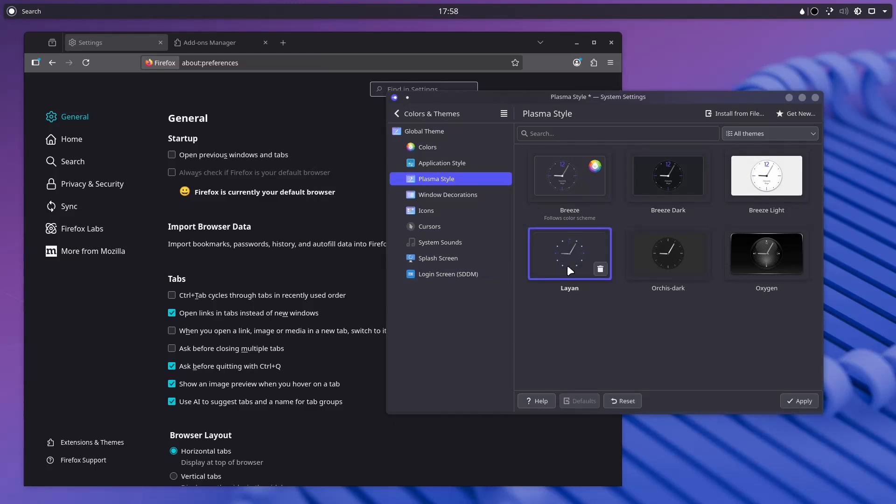
pyautogui.click(679, 277)
pyautogui.click(796, 406)
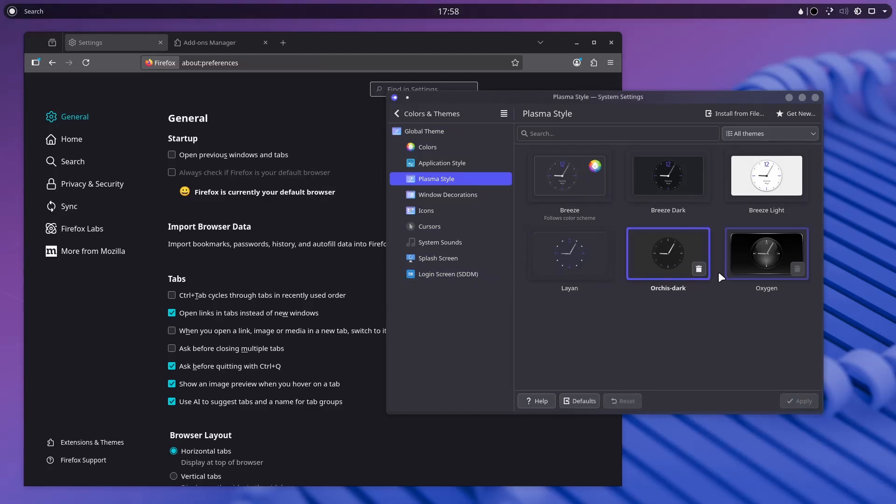
pyautogui.click(12, 12)
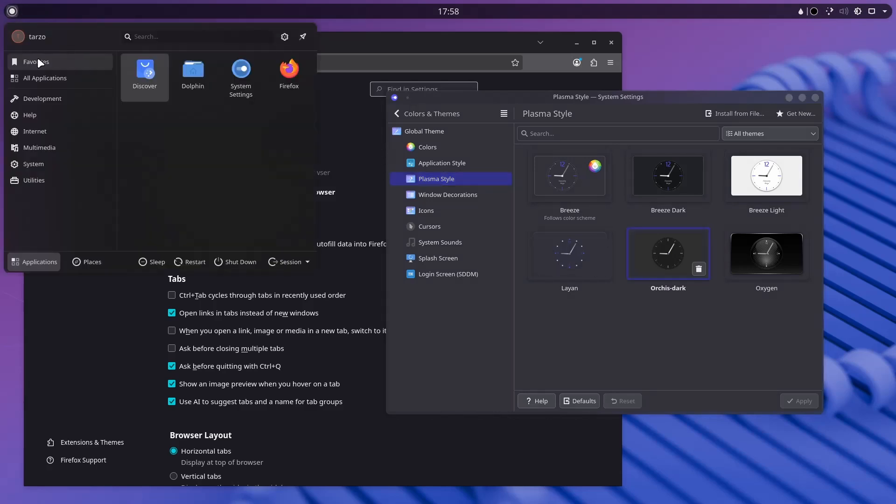
# Apply the Layan Plasma style and check the launcher over the Firefox window.
pyautogui.click(542, 278)
pyautogui.click(796, 401)
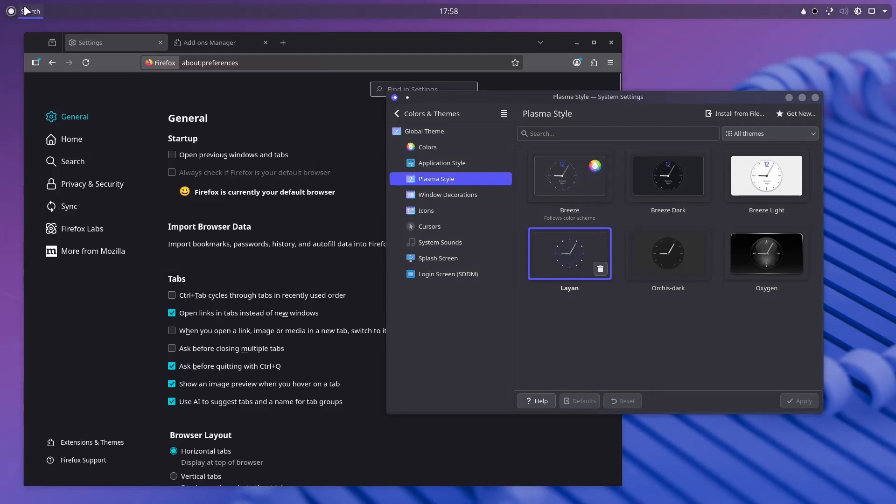
pyautogui.click(13, 12)
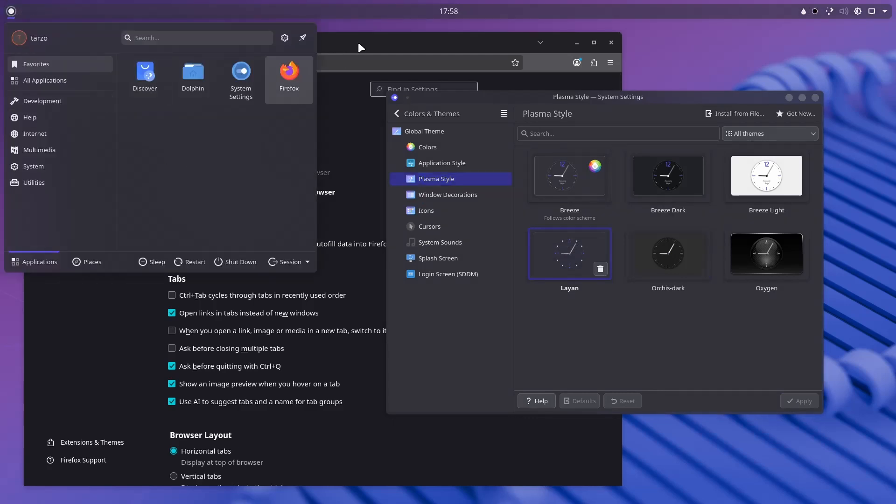
pyautogui.moveTo(358, 42); pyautogui.dragTo(477, 73)
pyautogui.click(11, 11)
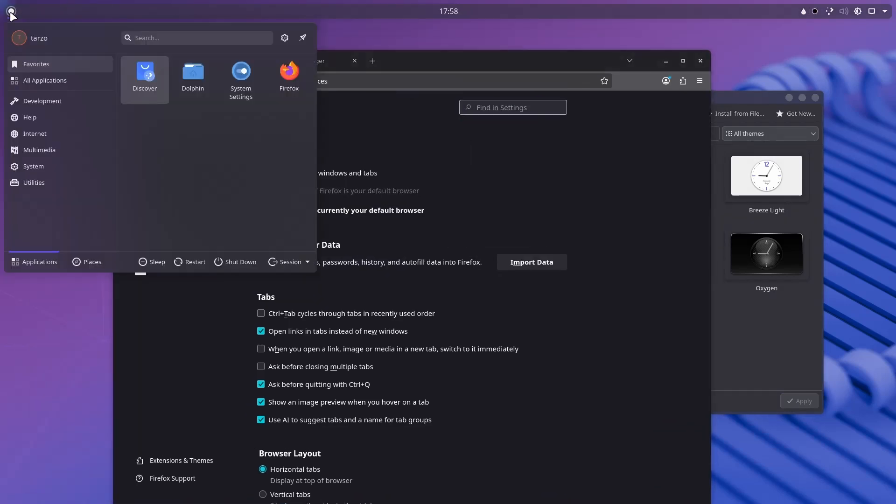
pyautogui.click(562, 160)
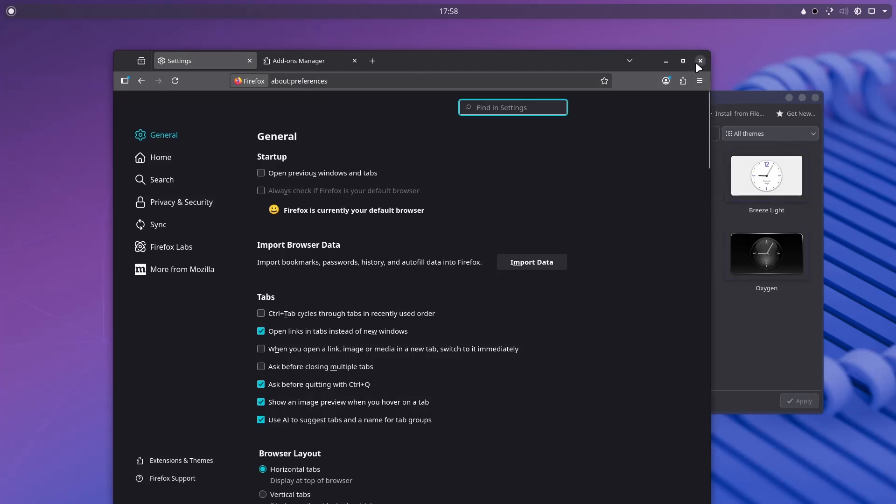
pyautogui.click(741, 297)
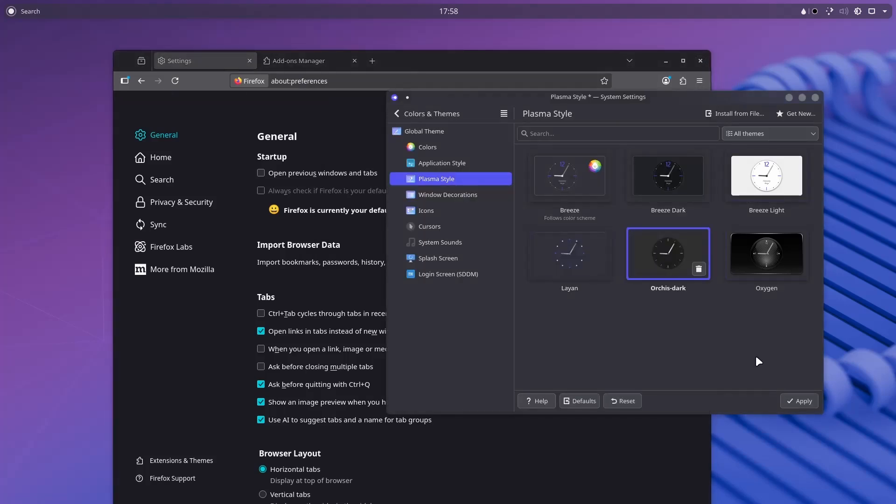
# Open Window Decorations, where Layan is the current decoration.
pyautogui.click(462, 197)
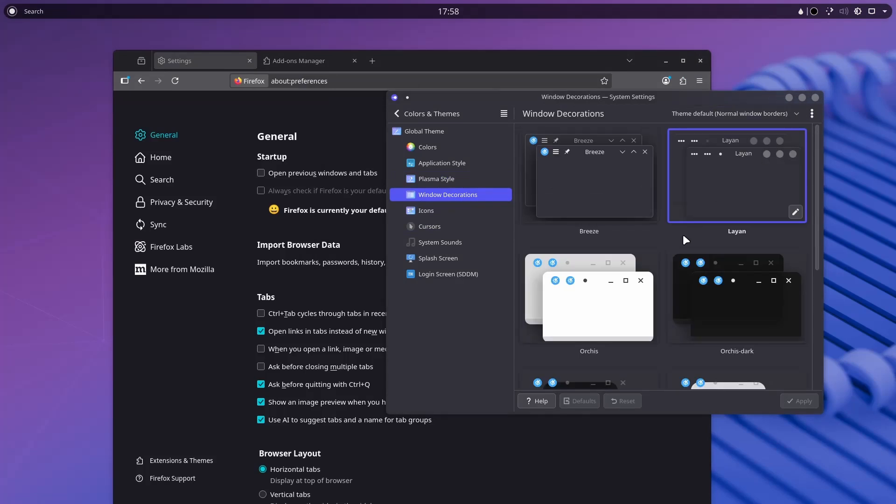
pyautogui.scroll(-4, 684, 236)
pyautogui.scroll(4, 765, 290)
# Browse downloadable window decorations via Get New... and close the download dialog.
pyautogui.click(812, 113)
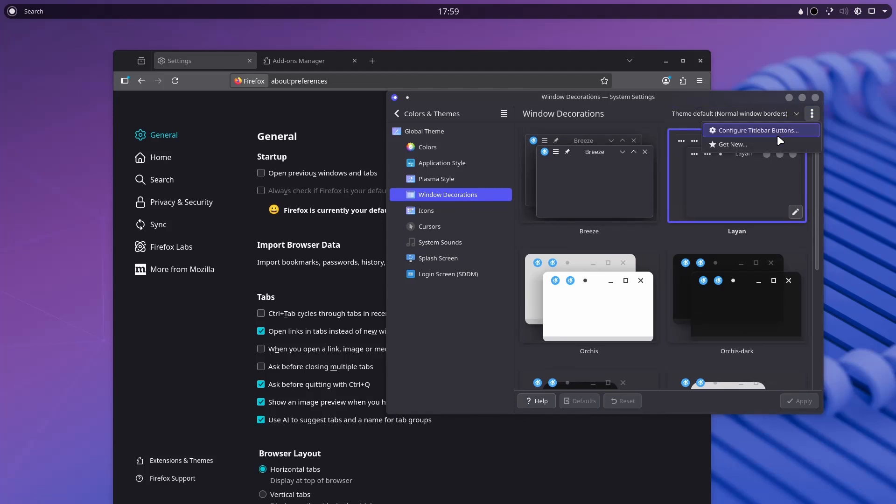
pyautogui.click(746, 145)
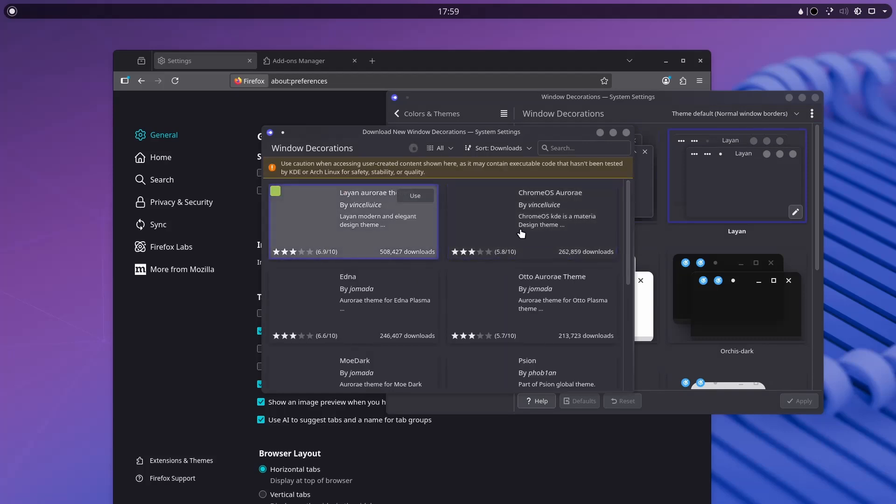
pyautogui.scroll(-1, 414, 272)
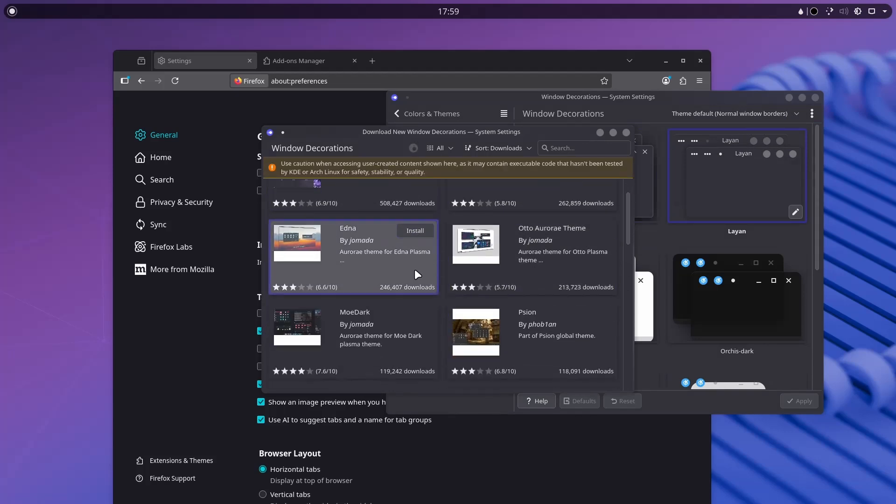
pyautogui.scroll(-2, 415, 274)
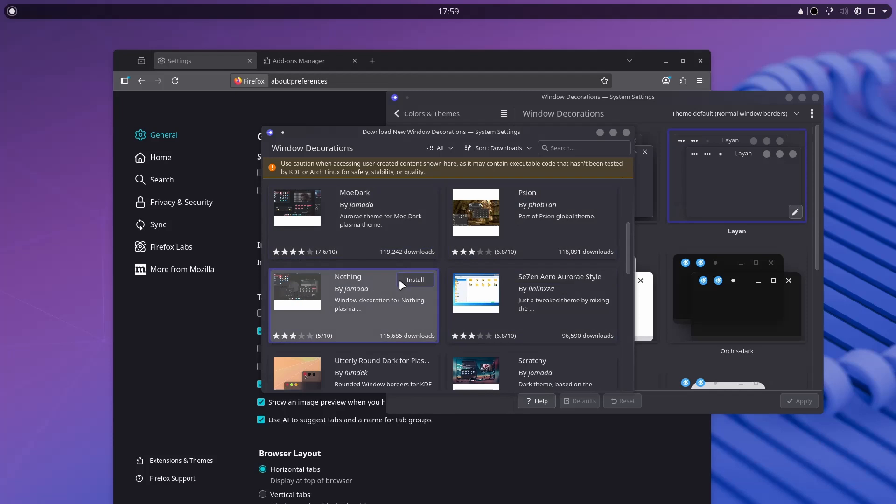
pyautogui.scroll(-1, 387, 283)
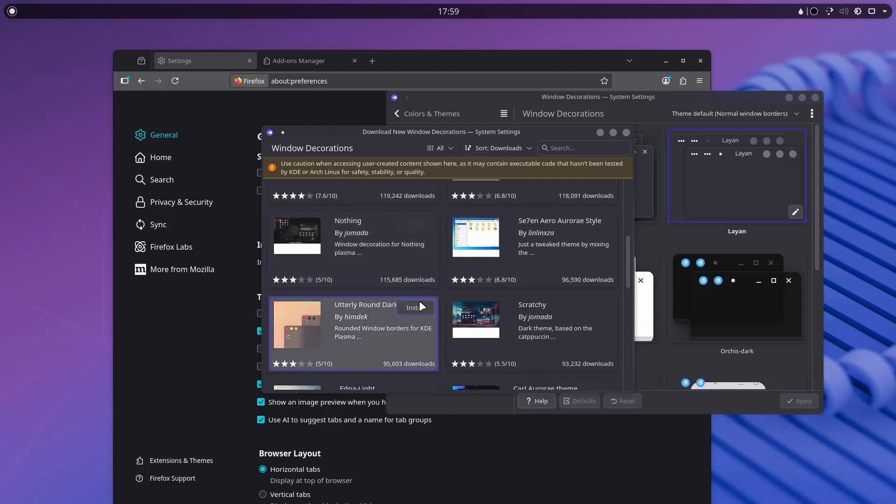
pyautogui.scroll(-1, 345, 322)
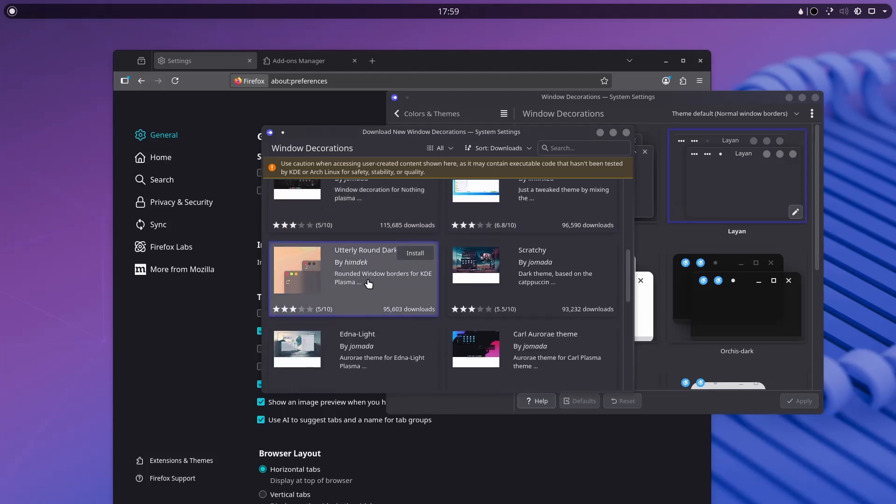
pyautogui.scroll(-2, 376, 249)
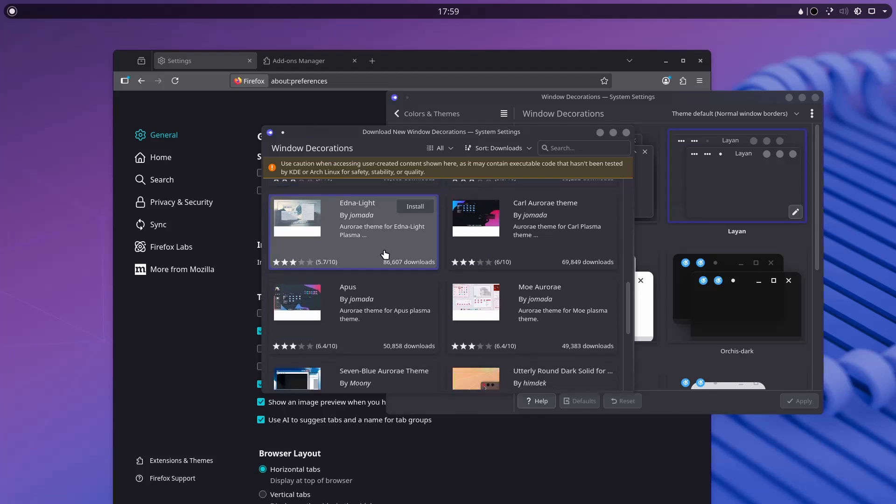
pyautogui.scroll(-3, 385, 255)
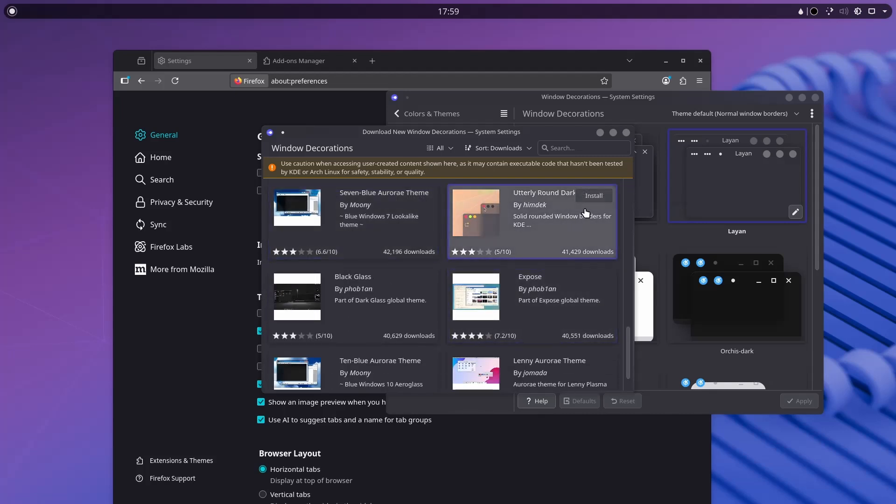
pyautogui.click(626, 132)
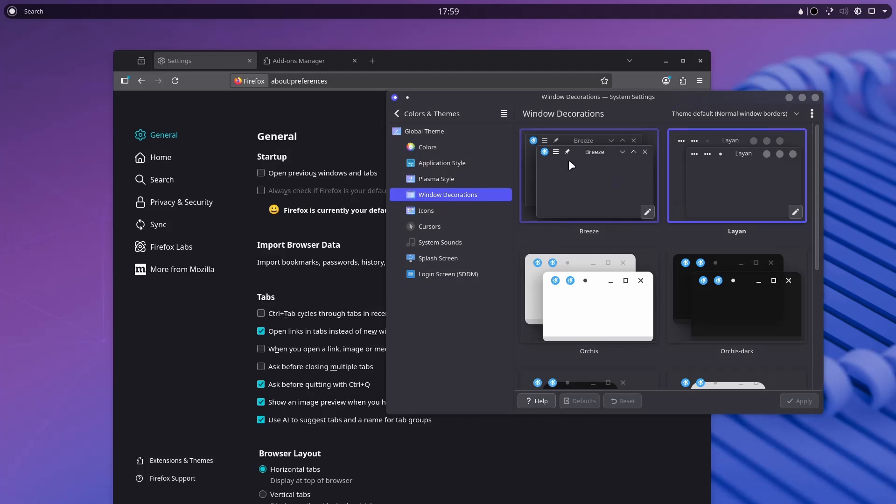
# On the Icons page, select Tela circle dark and apply it.
pyautogui.click(483, 212)
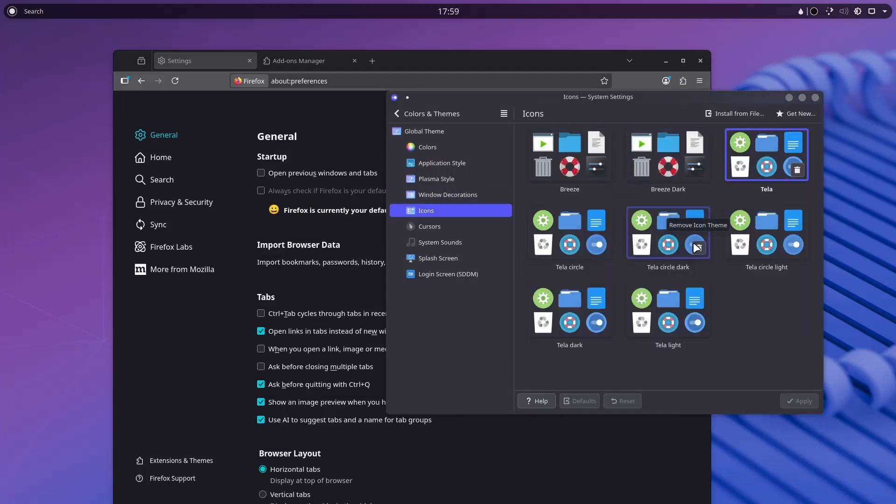
pyautogui.click(668, 232)
pyautogui.click(790, 401)
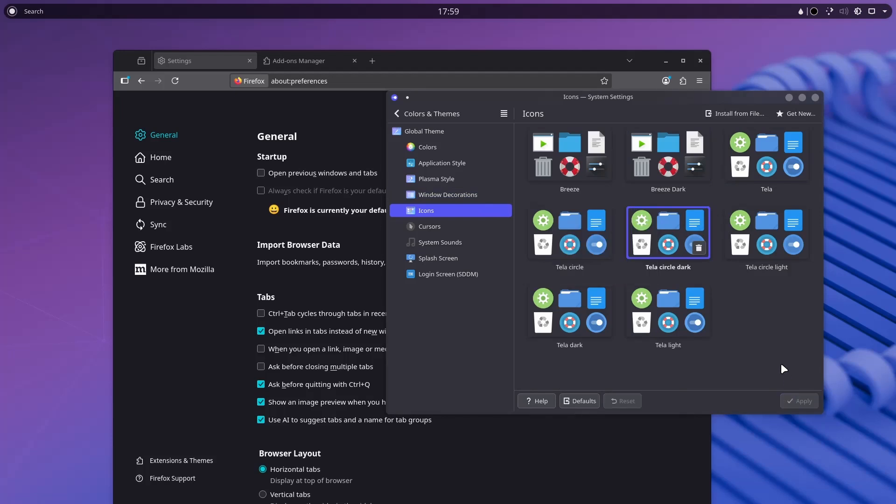
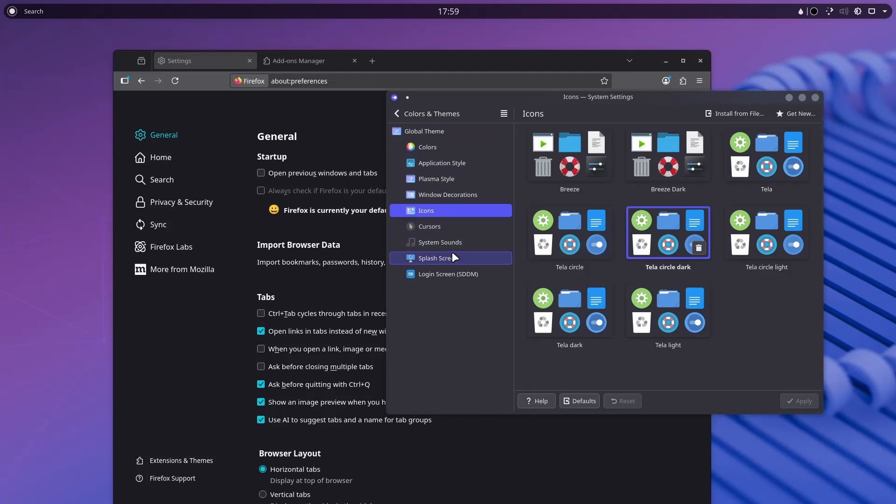
# Apply the Orchis login screen (SDDM) theme, authenticating with the sudo password.
pyautogui.click(444, 274)
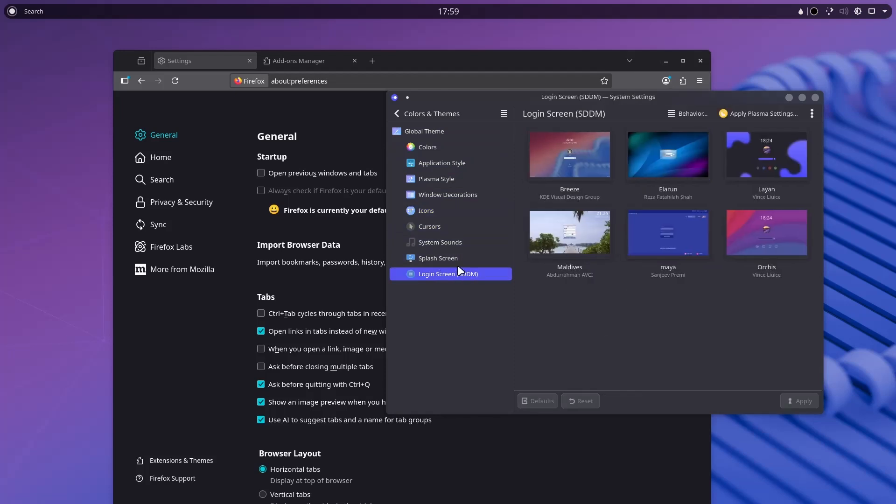
pyautogui.moveTo(746, 146)
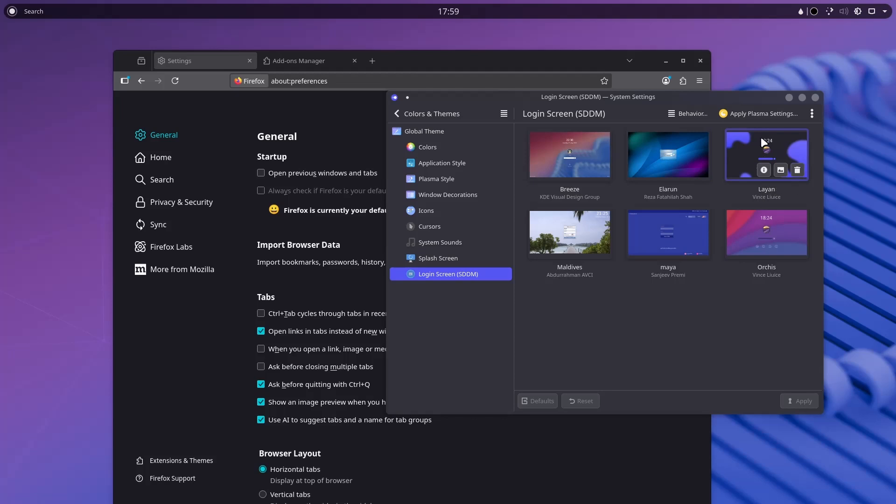
pyautogui.click(774, 228)
pyautogui.click(801, 400)
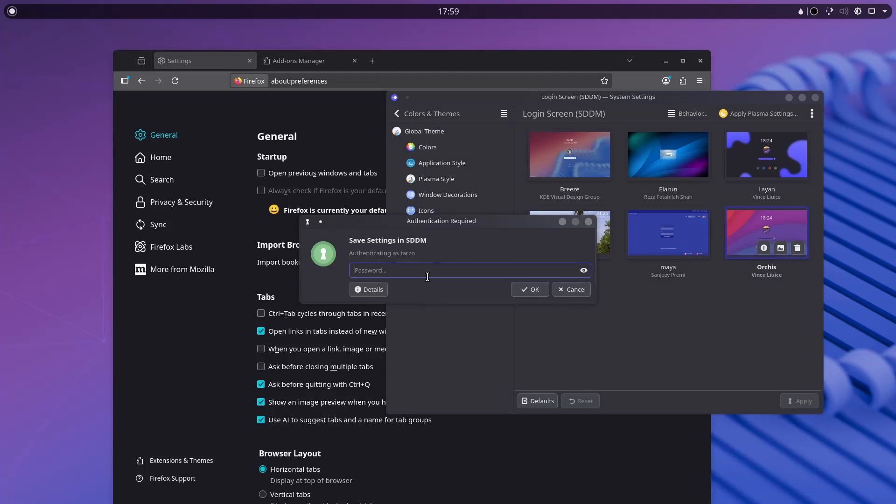
pyautogui.write('*******')
pyautogui.press('Return')
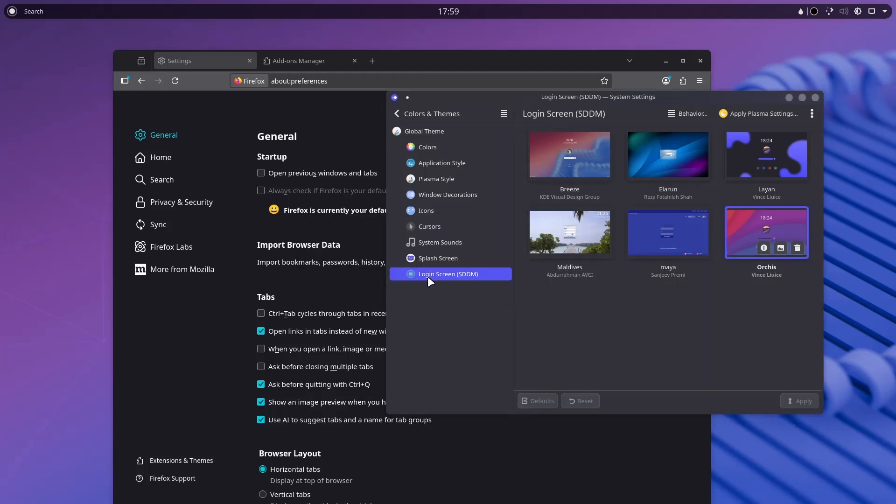
# Apply Kuro as the splash screen, then close System Settings and Firefox.
pyautogui.click(453, 259)
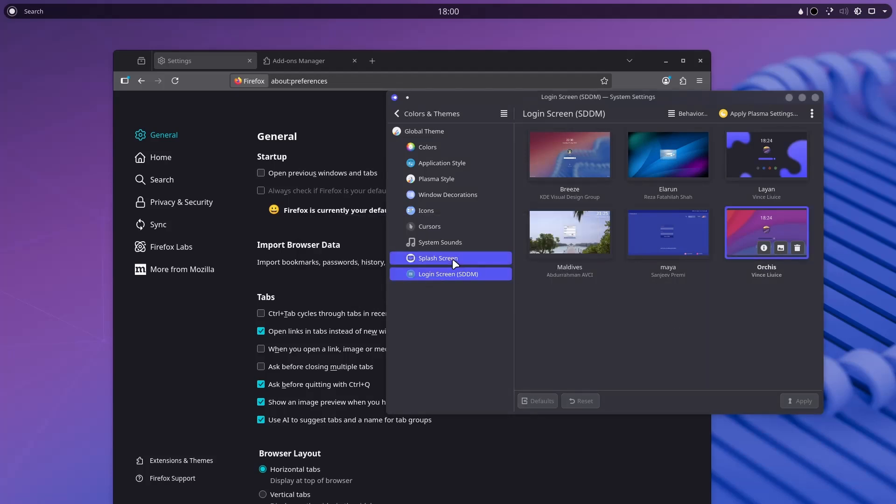
pyautogui.click(641, 146)
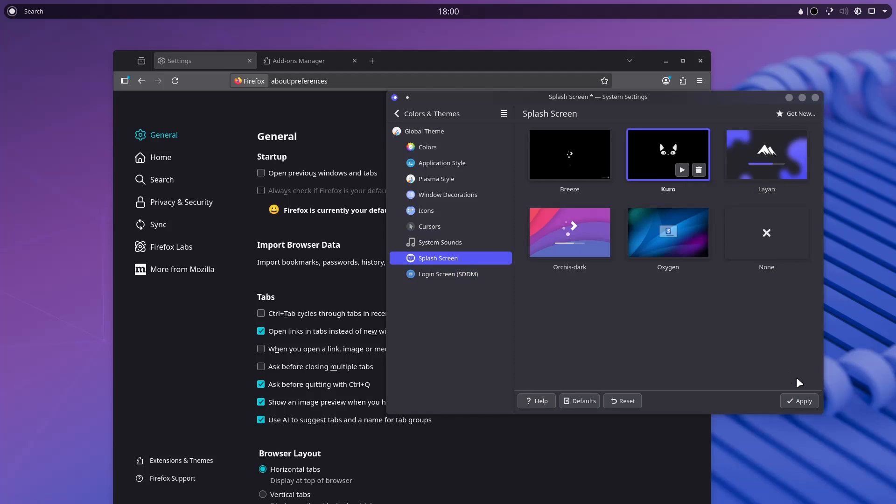
pyautogui.click(800, 400)
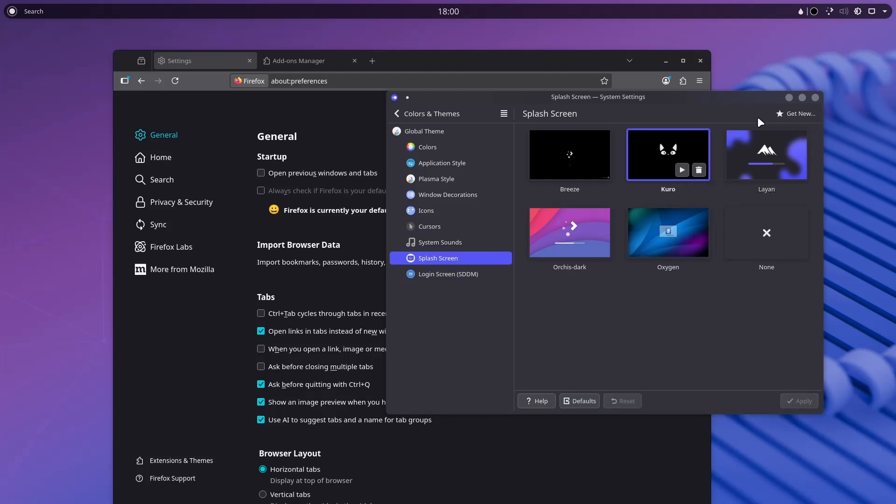
pyautogui.click(815, 98)
pyautogui.click(700, 60)
# Move Konsole aside, enter desktop edit mode and remove the Analog Clock widget.
pyautogui.rightClick(535, 133)
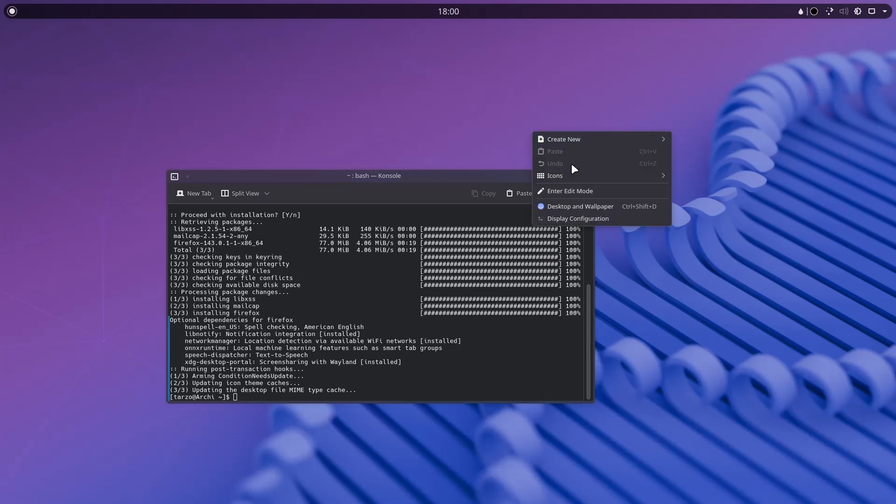
pyautogui.click(472, 140)
pyautogui.moveTo(484, 177); pyautogui.dragTo(508, 111)
pyautogui.rightClick(727, 151)
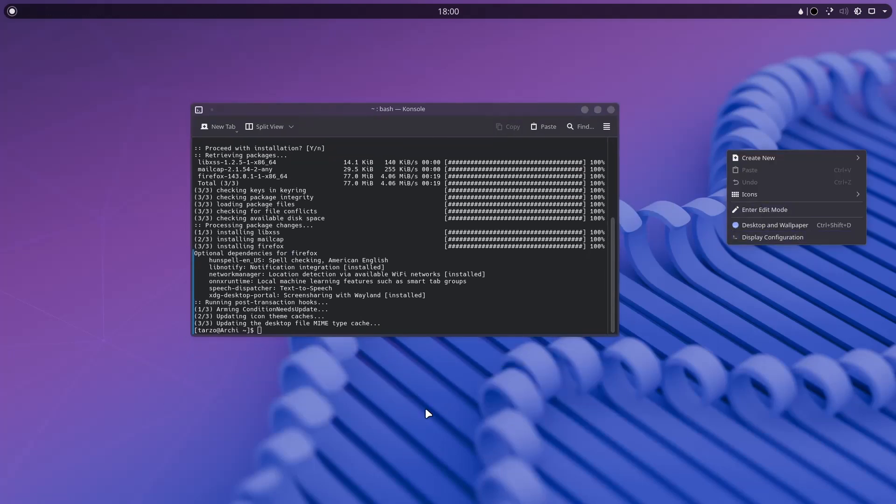
pyautogui.click(768, 211)
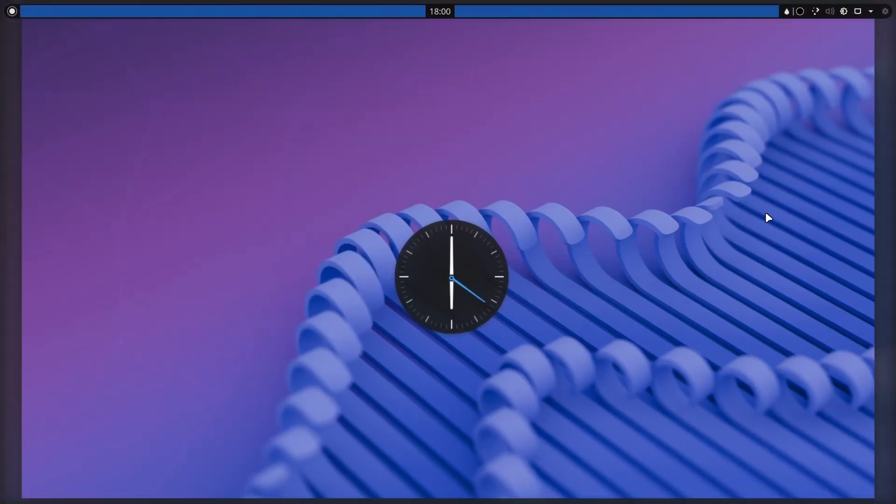
pyautogui.rightClick(458, 286)
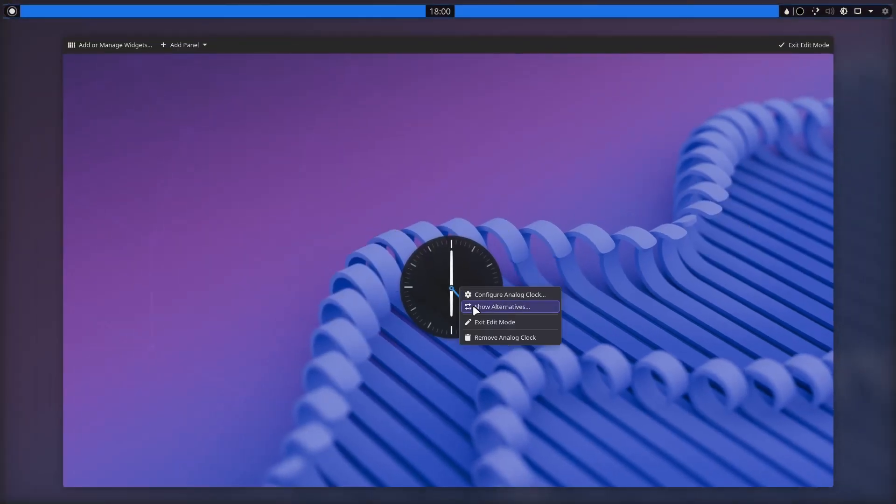
pyautogui.click(482, 337)
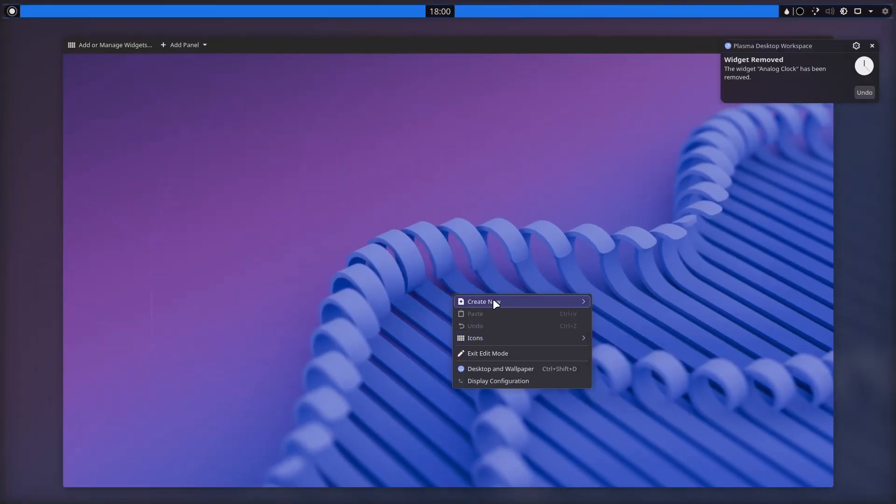
pyautogui.click(383, 220)
# Add a default panel along the bottom of the screen.
pyautogui.click(198, 44)
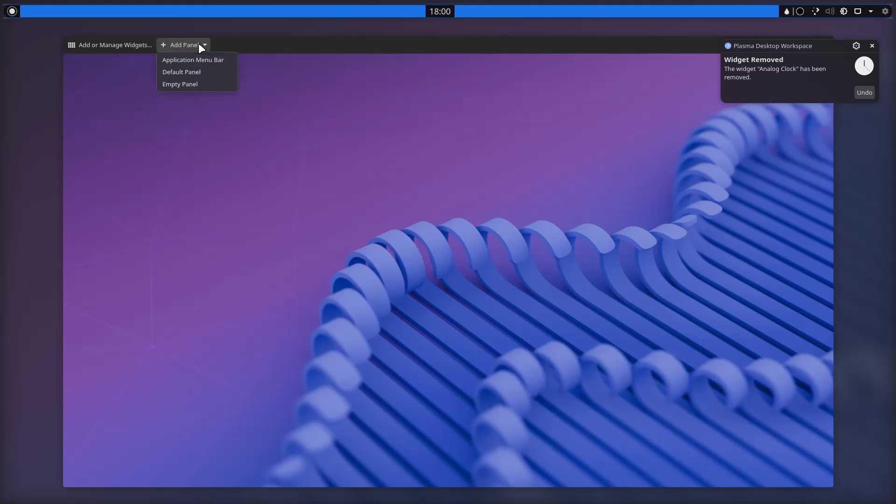
pyautogui.click(181, 71)
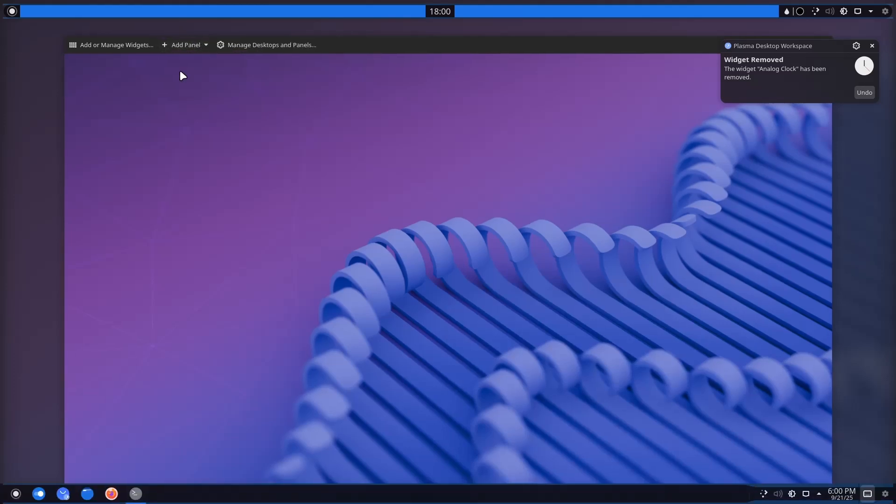
pyautogui.rightClick(429, 500)
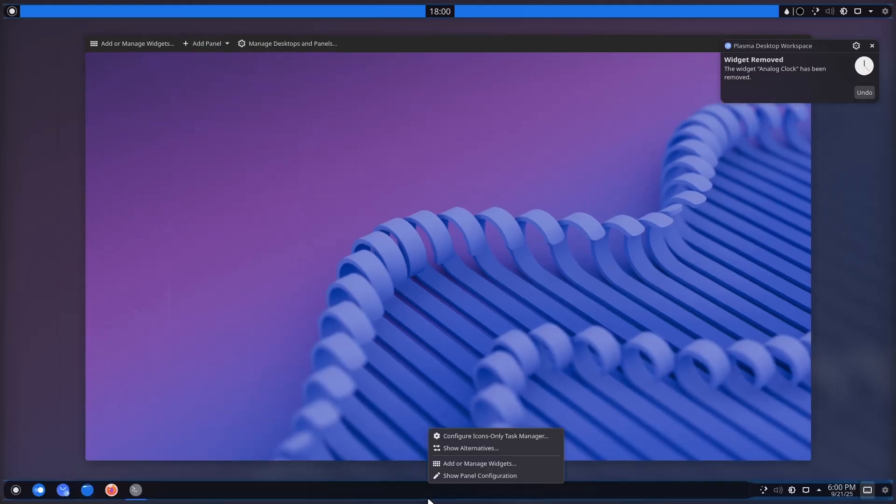
# Keep the bottom panel centred and set its width to Fit content.
pyautogui.click(450, 480)
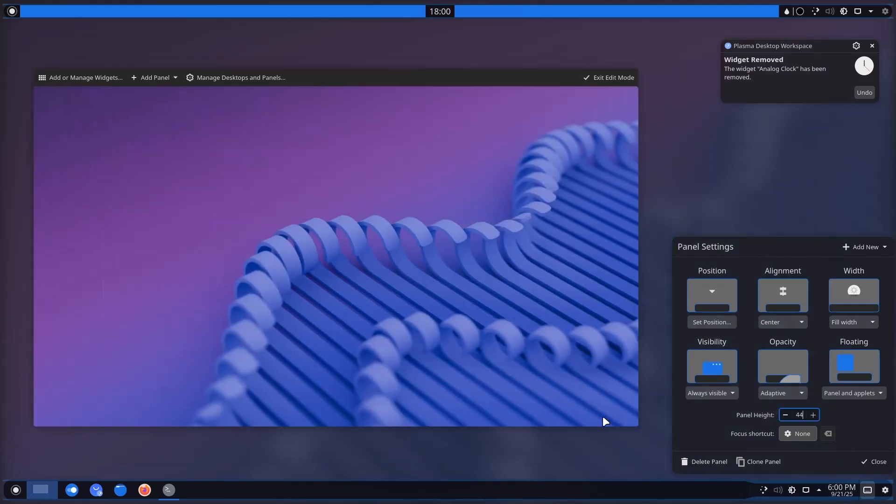
pyautogui.moveTo(362, 494)
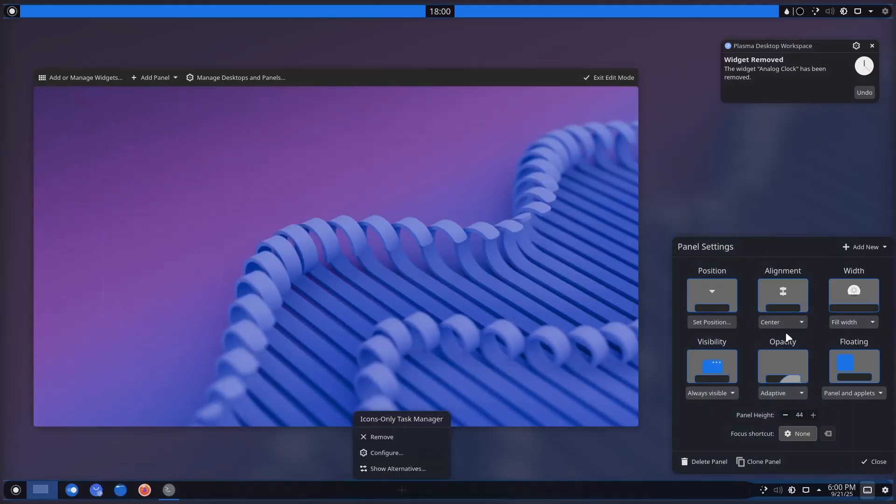
pyautogui.click(799, 327)
pyautogui.click(815, 321)
pyautogui.click(842, 321)
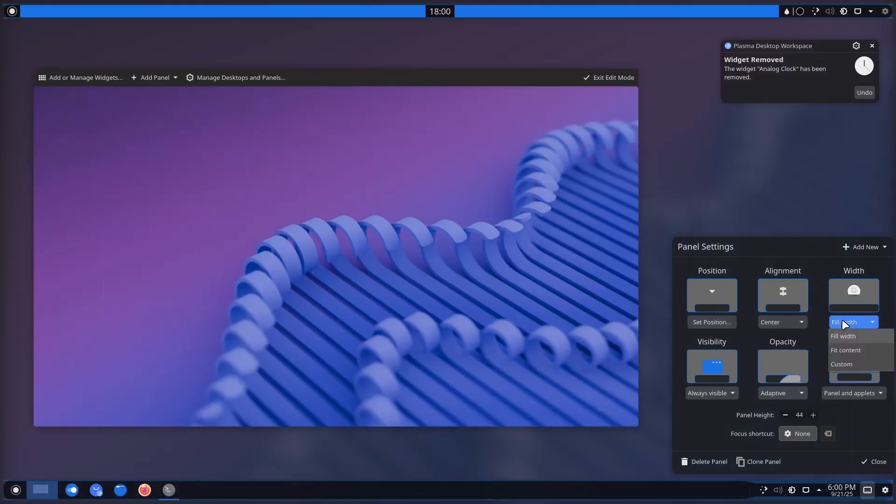
pyautogui.click(843, 353)
# Remove the Digital Clock, System Tray and Peek at Desktop widgets, dismissing the removal notices.
pyautogui.moveTo(560, 490)
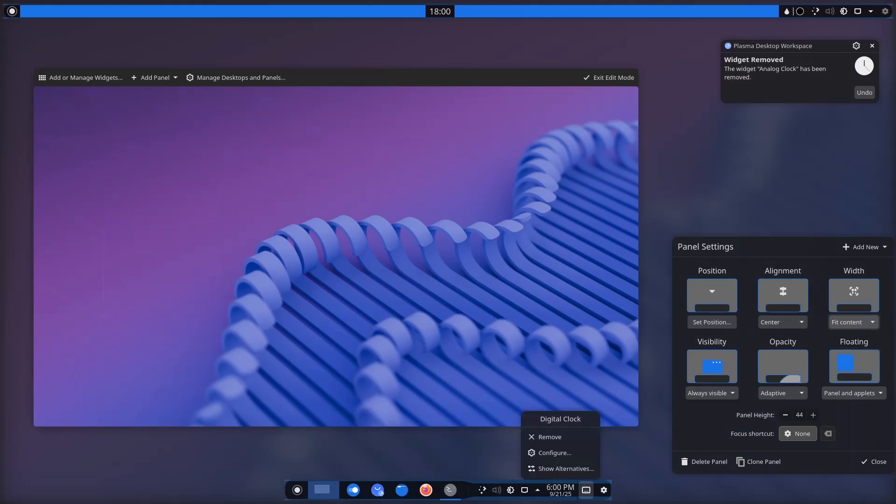
pyautogui.click(559, 434)
pyautogui.moveTo(522, 493)
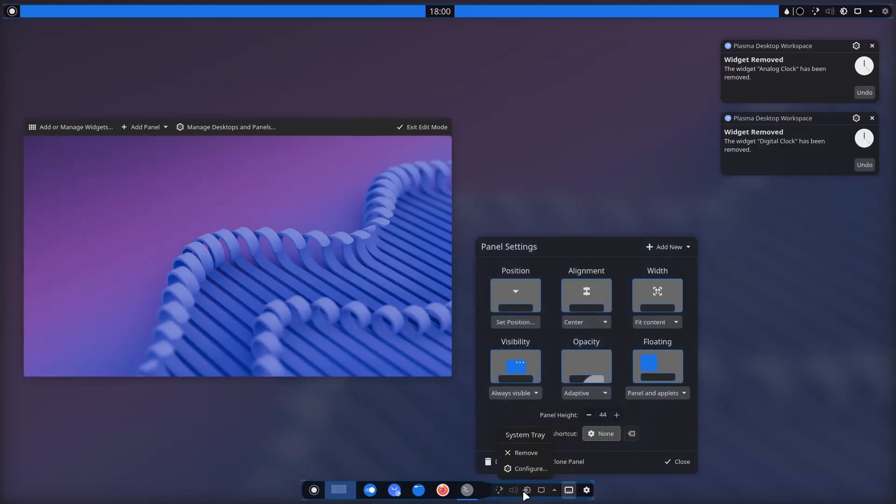
pyautogui.click(529, 452)
pyautogui.click(526, 453)
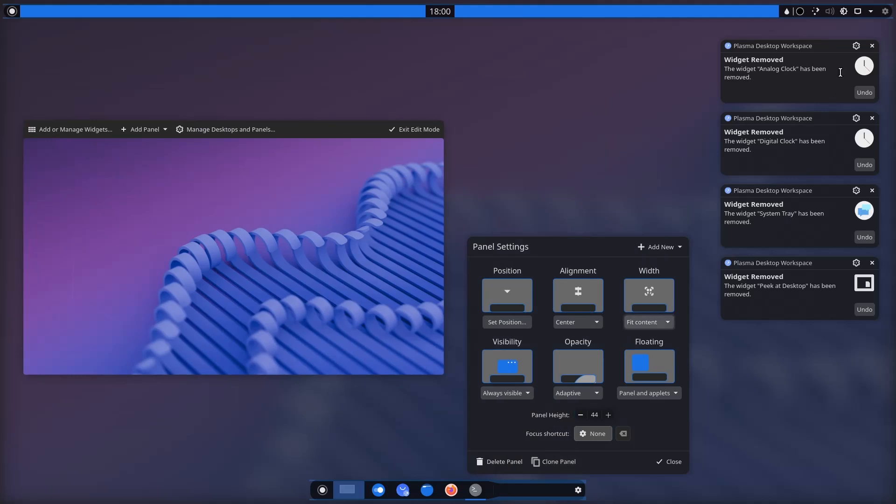
pyautogui.click(872, 46)
pyautogui.click(872, 46)
pyautogui.click(872, 45)
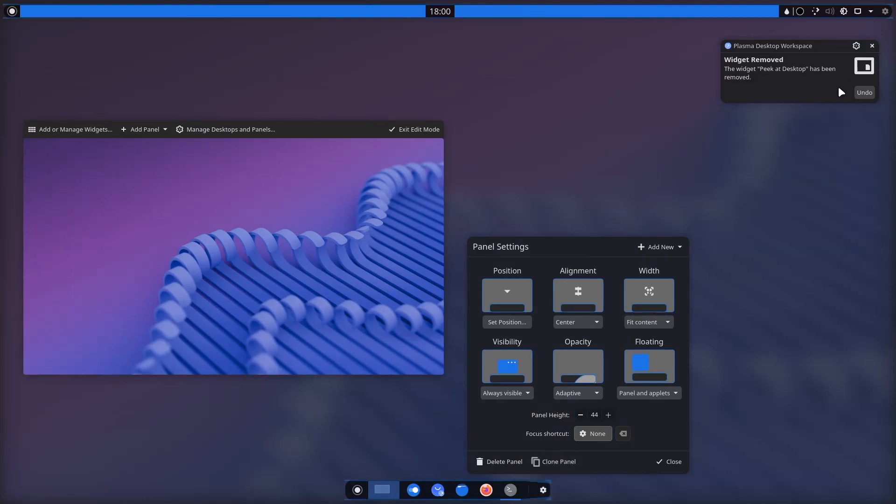
# Remove the Margins Separator, Pager and Application Launcher, leaving only task icons.
pyautogui.moveTo(539, 491)
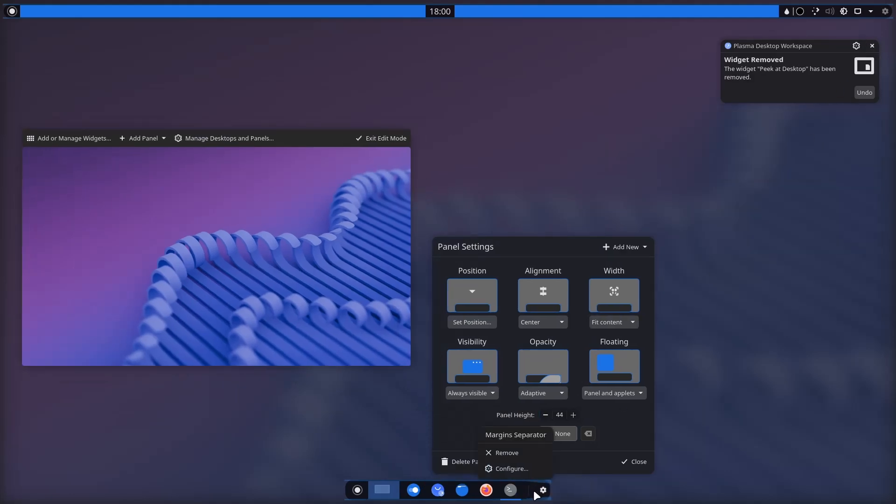
pyautogui.click(519, 453)
pyautogui.moveTo(394, 489)
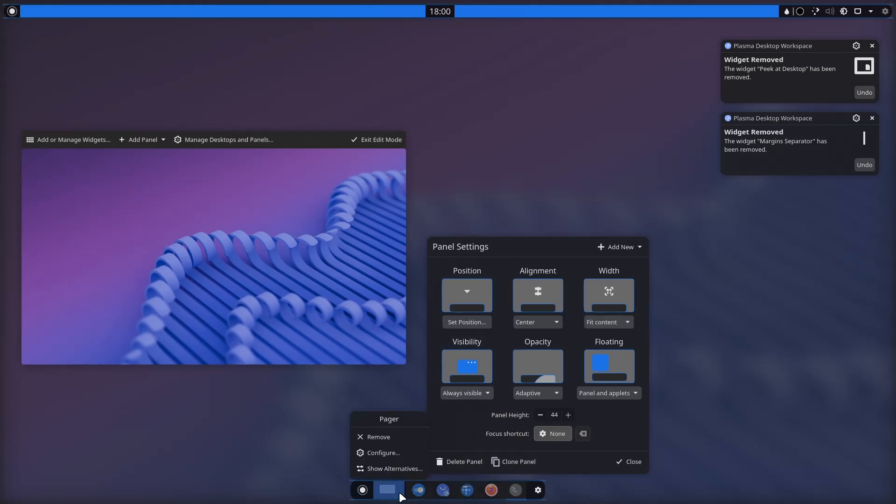
pyautogui.click(390, 432)
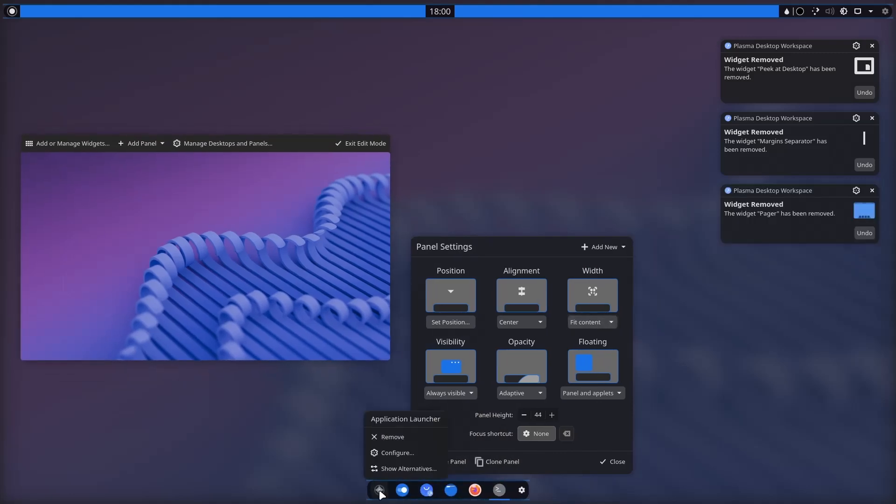
pyautogui.click(391, 438)
pyautogui.moveTo(497, 501)
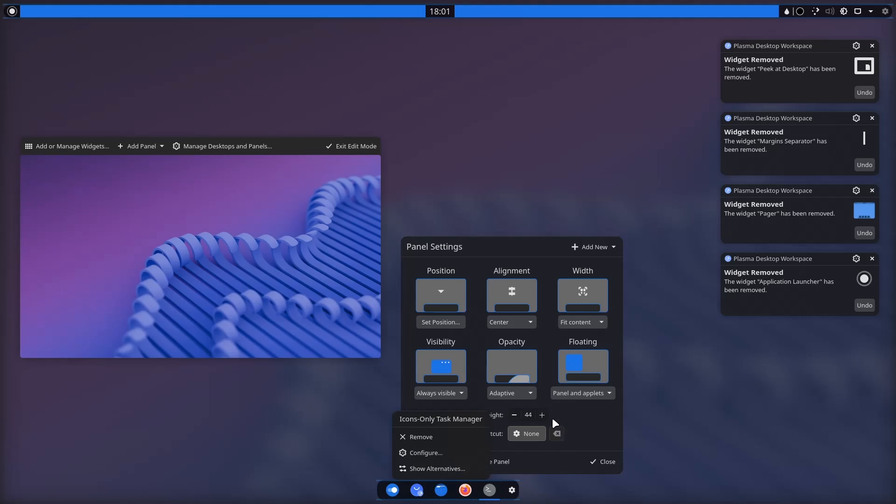
pyautogui.scroll(14, 546, 414)
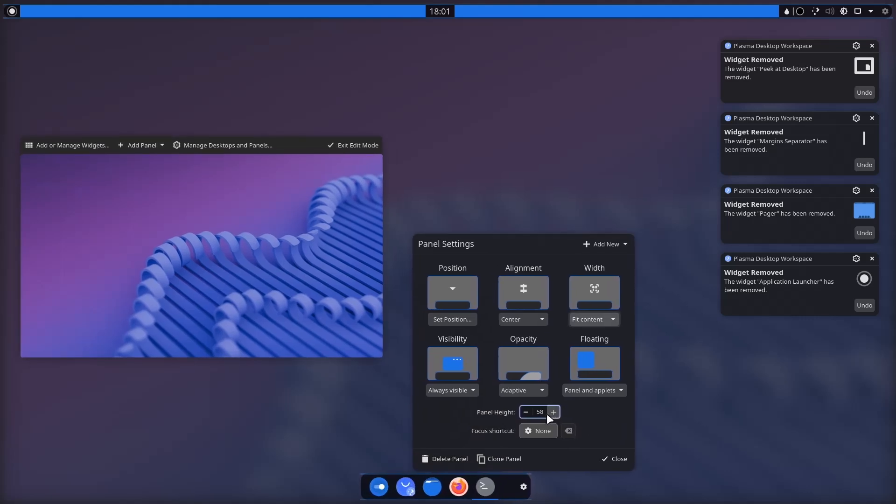
pyautogui.moveTo(532, 496)
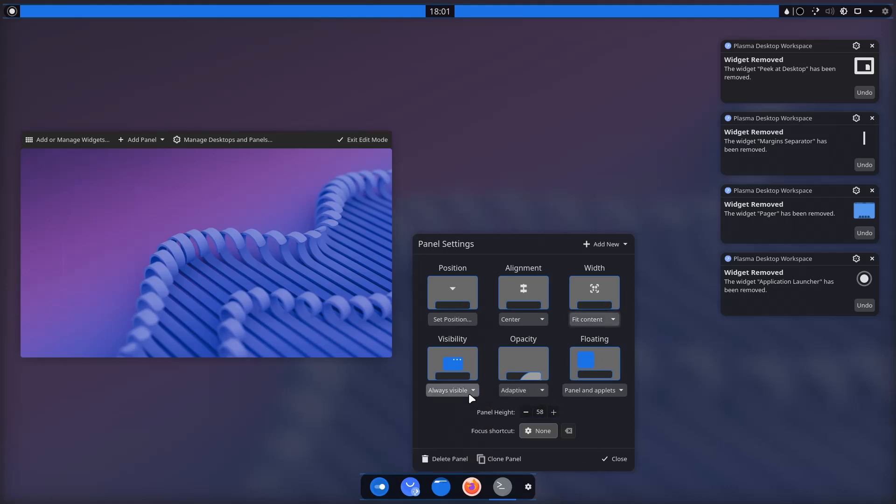
# Set the panel visibility to Dodge windows and close the panel settings.
pyautogui.click(452, 390)
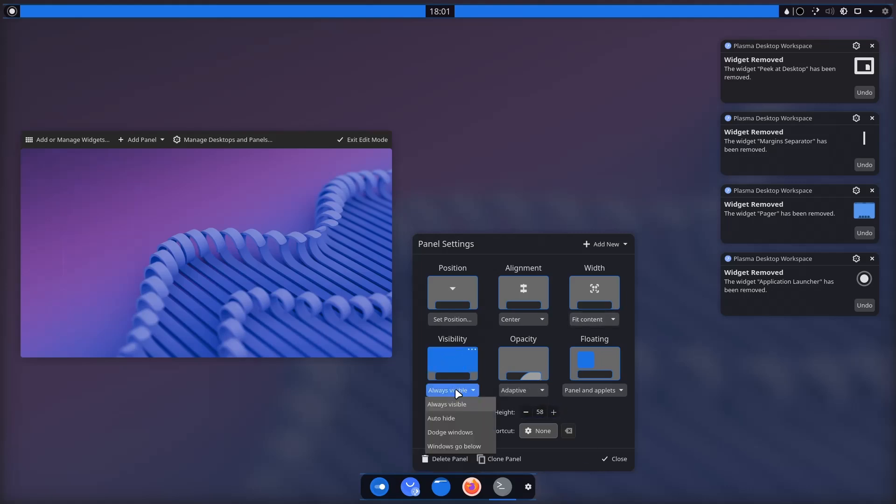
pyautogui.click(455, 432)
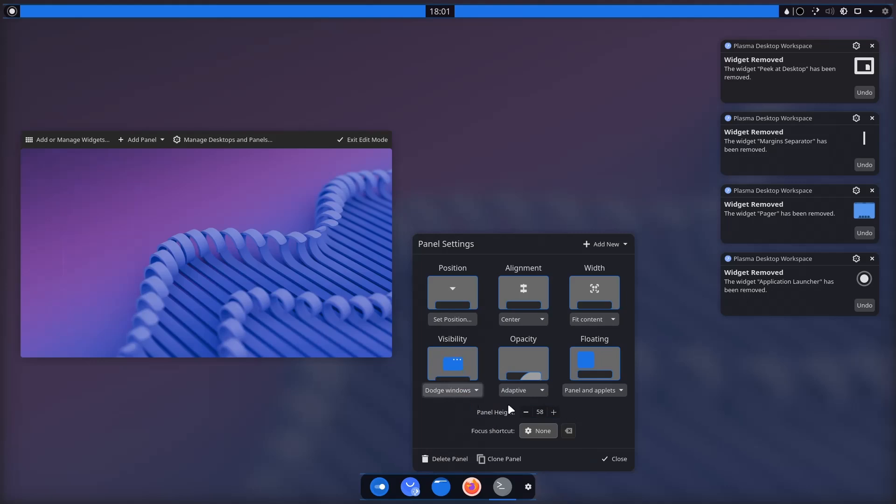
pyautogui.click(612, 459)
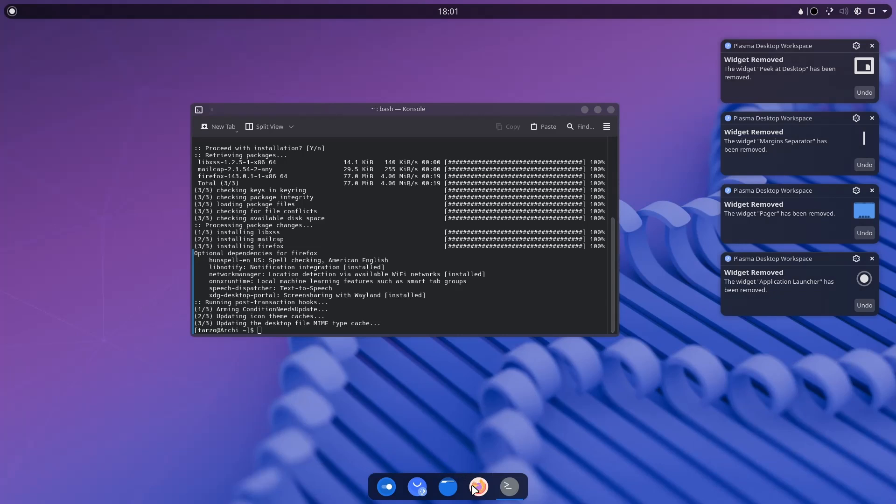
# Launch Firefox from the dock, dismiss the widget-removed notifications and move Firefox left.
pyautogui.click(473, 486)
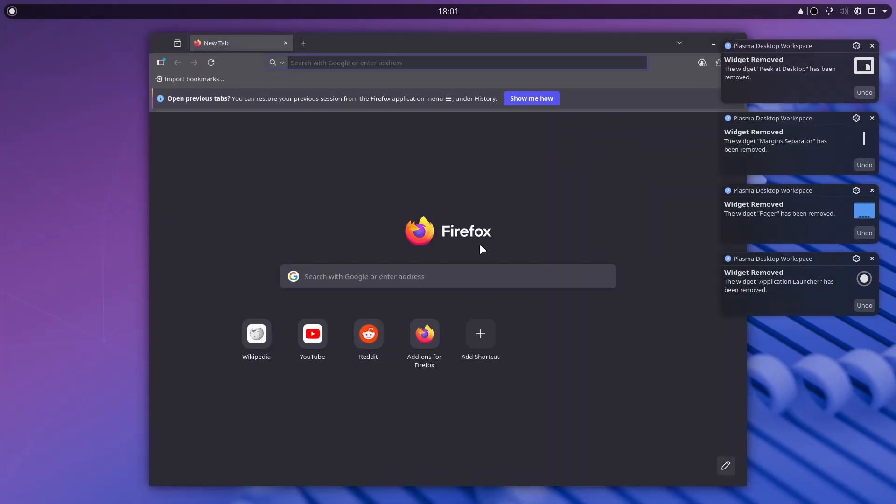
pyautogui.moveTo(484, 52); pyautogui.dragTo(480, 2)
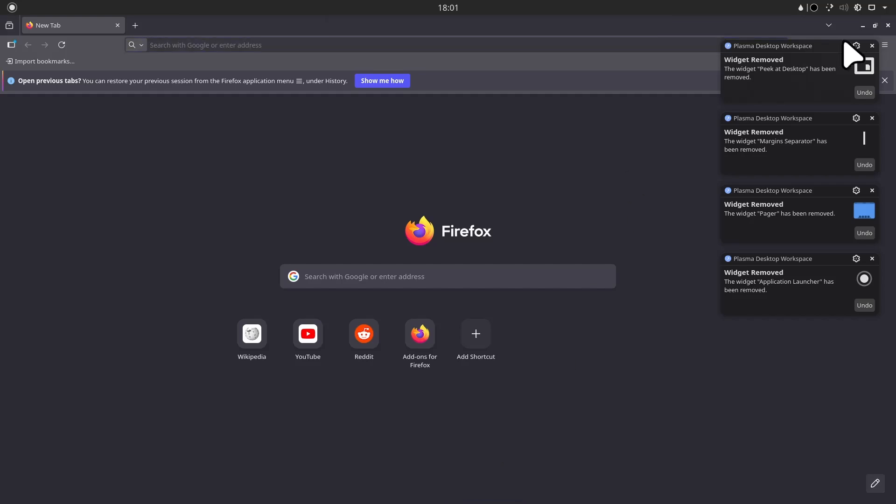
pyautogui.click(872, 45)
pyautogui.click(872, 46)
pyautogui.click(872, 46)
pyautogui.click(873, 46)
pyautogui.moveTo(729, 31); pyautogui.dragTo(400, 28)
# Bring Konsole forward and place it on the right side of the screen.
pyautogui.click(577, 173)
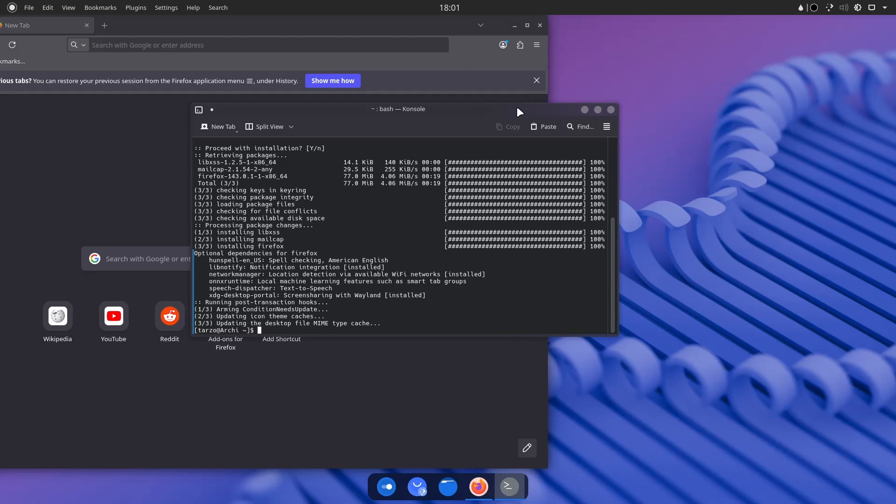
pyautogui.moveTo(518, 111); pyautogui.dragTo(780, 131)
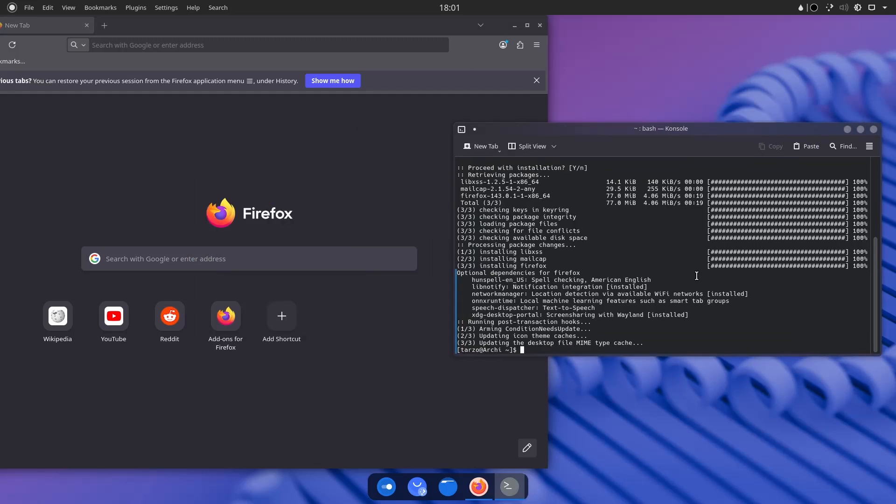
pyautogui.moveTo(629, 131); pyautogui.dragTo(635, 131)
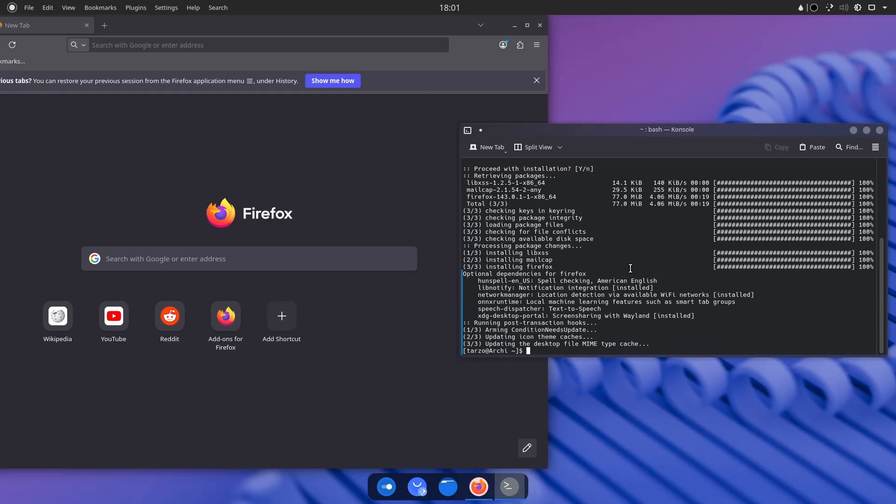
# Clear the terminal, enlarge its font and install zsh and starship with pacman.
pyautogui.write('clear')
pyautogui.press('Return')
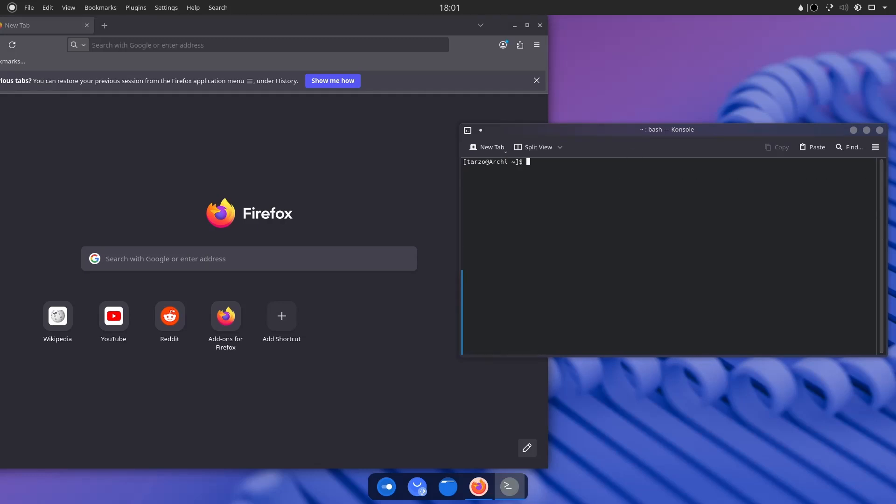
pyautogui.hotkey('ctrl', '+')
pyautogui.hotkey('ctrl', '+')
pyautogui.hotkey('ctrl', '+')
pyautogui.hotkey('ctrl', '+')
pyautogui.hotkey('ctrl', '+')
pyautogui.hotkey('ctrl', '+')
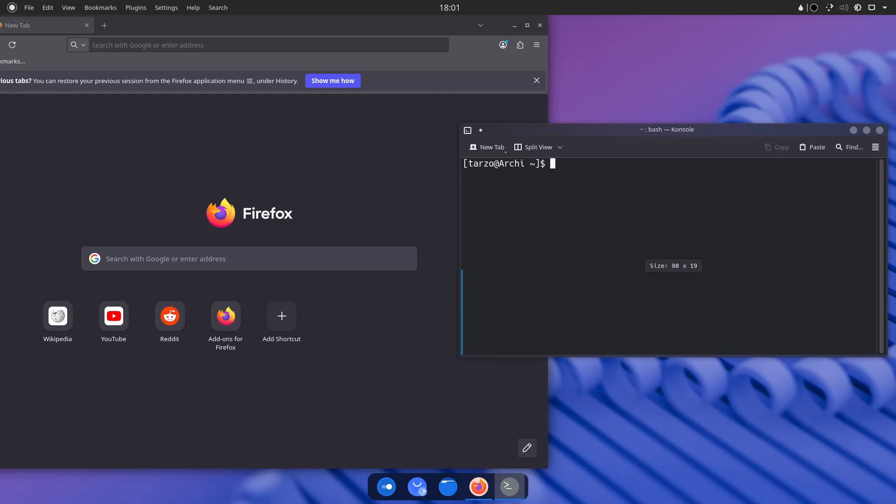
pyautogui.write('sudo p')
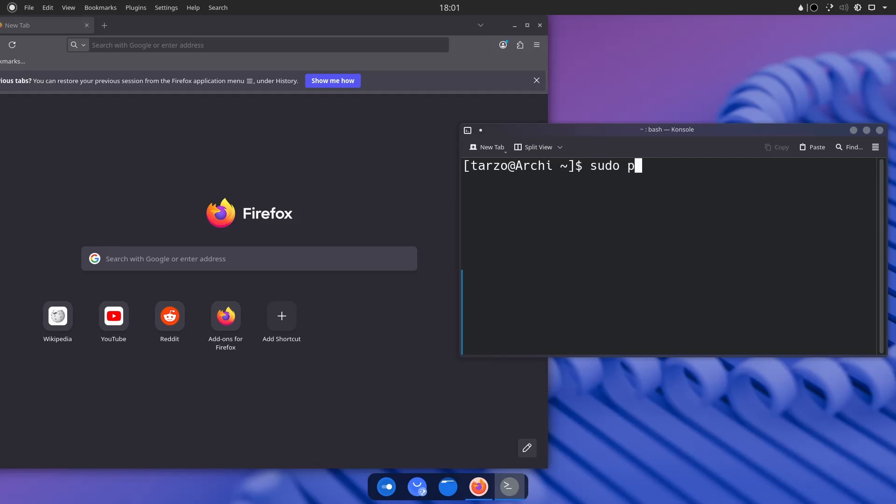
pyautogui.write('acman -S zsh')
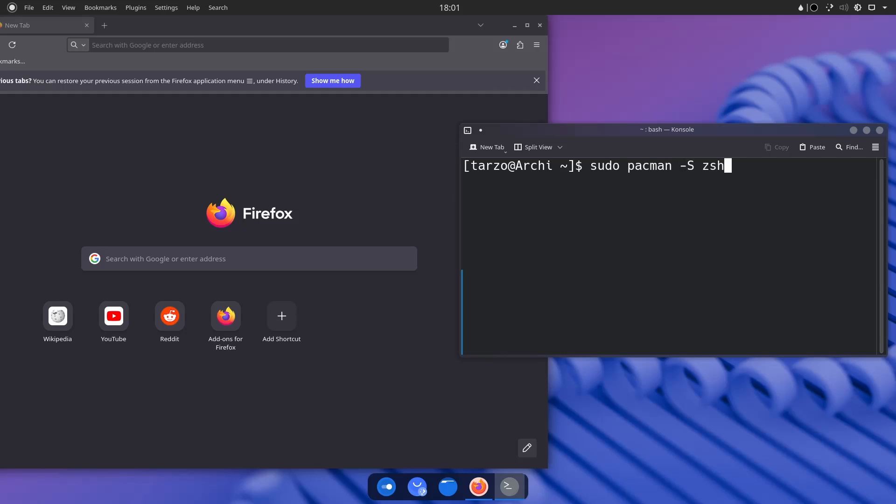
pyautogui.write(' starship')
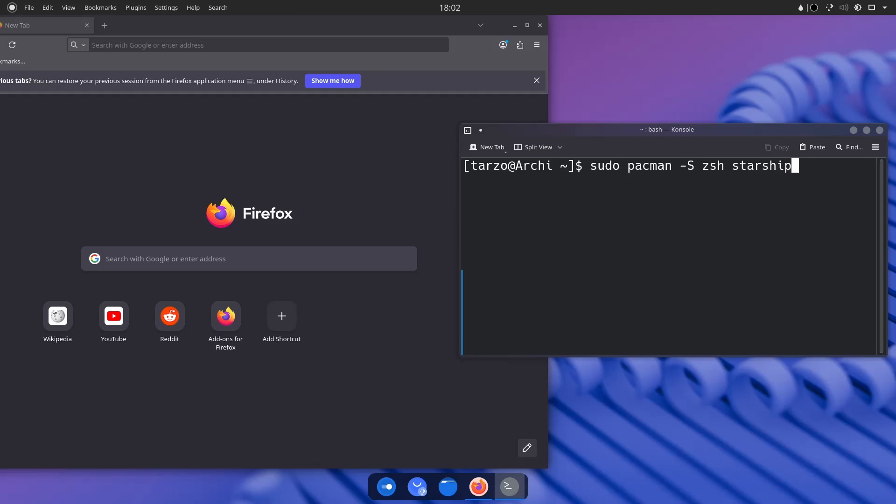
pyautogui.press('Return')
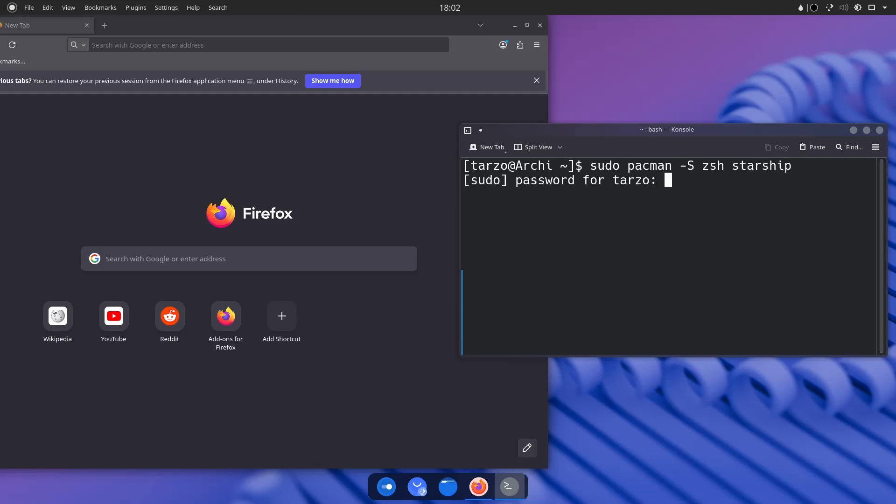
pyautogui.press('Return')
pyautogui.press('Return')
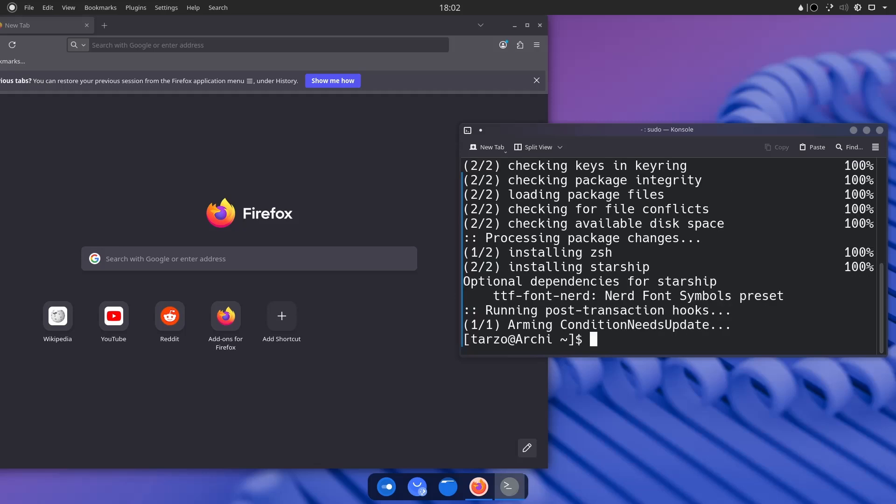
pyautogui.write('clear')
pyautogui.press('Return')
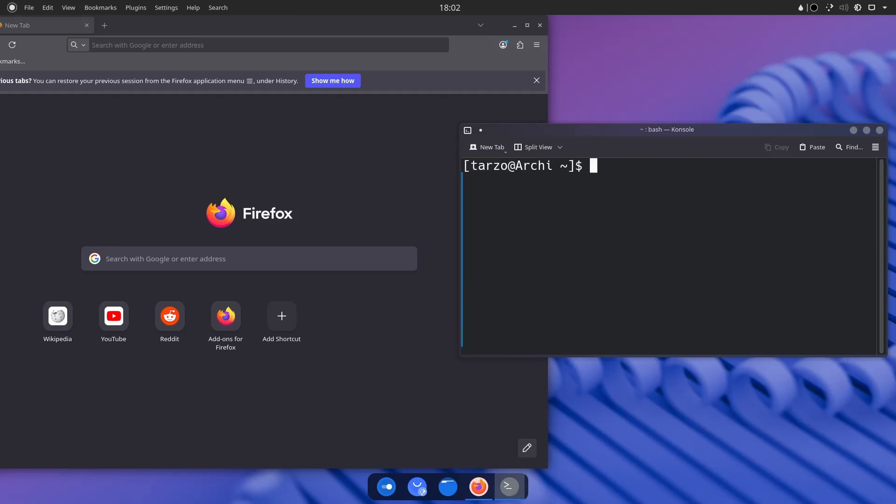
pyautogui.moveTo(611, 134); pyautogui.dragTo(612, 144)
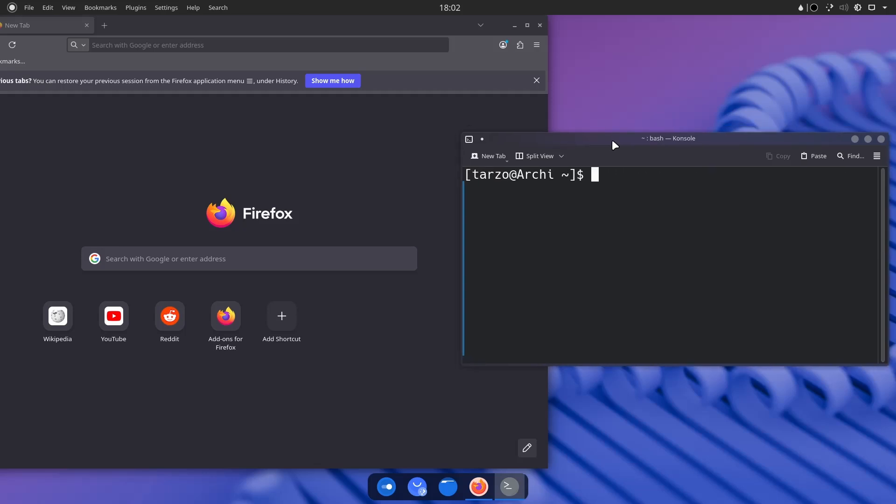
# Search 'oh my zsh' in Firefox and select the curl install command on its page.
pyautogui.click(324, 50)
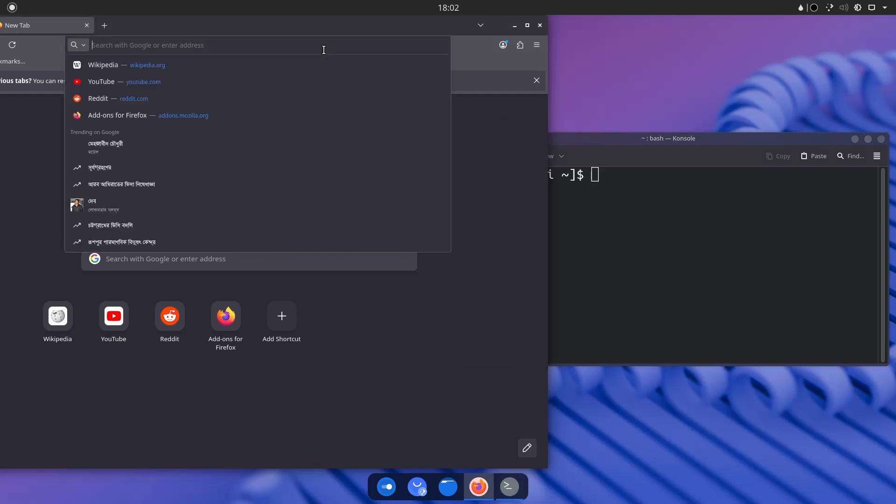
pyautogui.write('oh my zsh')
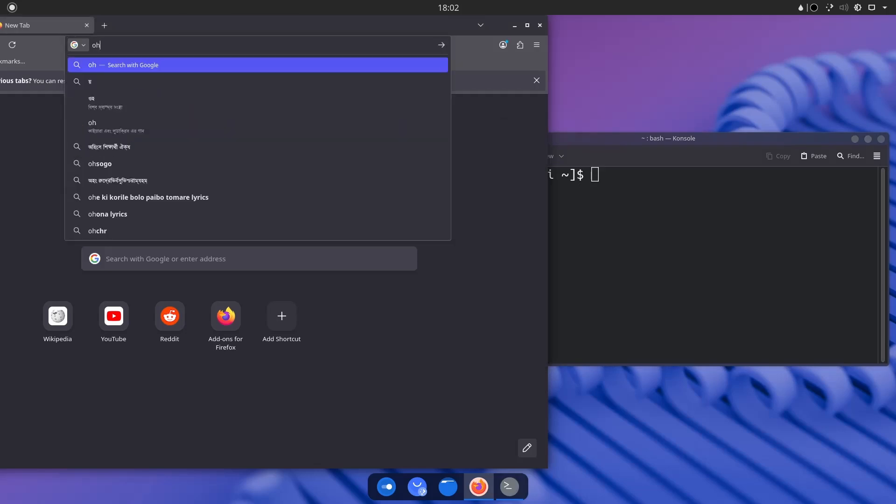
pyautogui.press('Return')
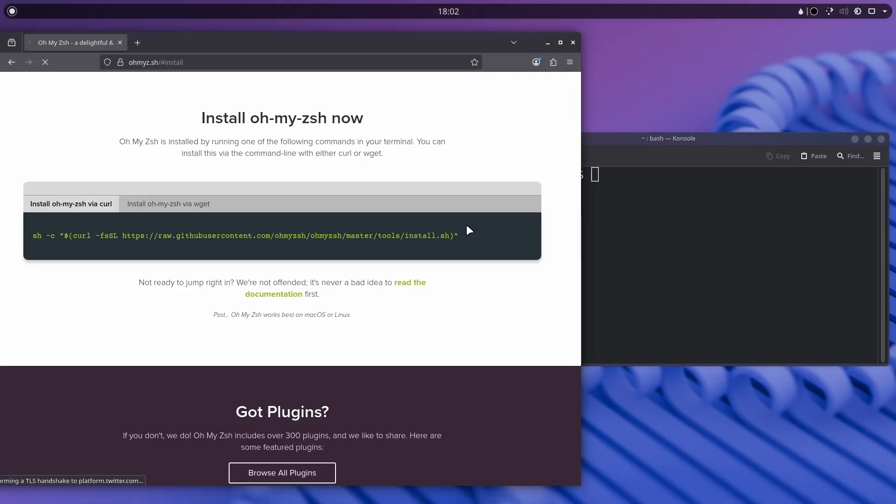
pyautogui.moveTo(33, 235); pyautogui.dragTo(620, 236)
pyautogui.hotkey('ctrl', 'c')
pyautogui.click(621, 237)
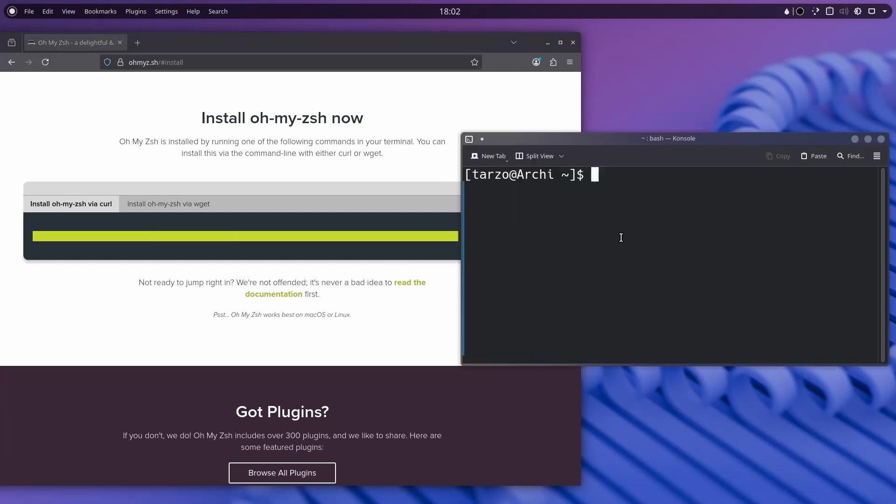
# Run the pasted Oh My Zsh curl installer, then install git and base-devel with pacman.
pyautogui.hotkey('ctrl', 'shift', 'v')
pyautogui.press('Return')
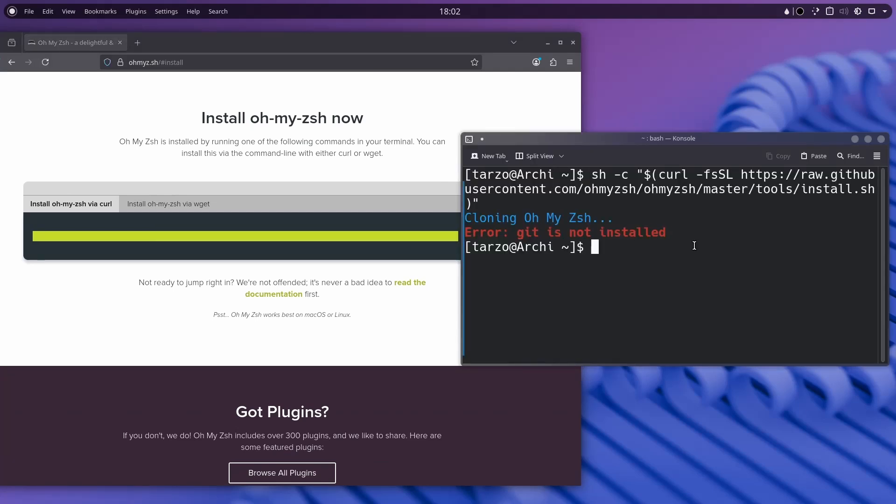
pyautogui.write('sudo pacman -S ')
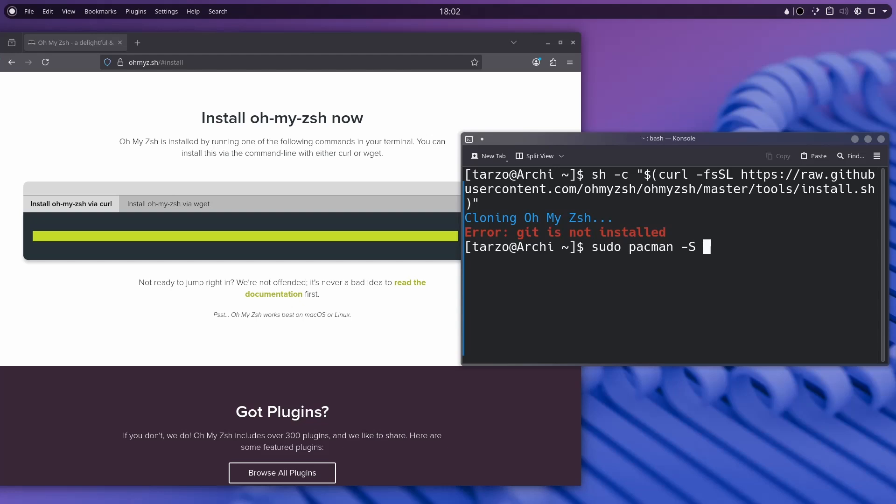
pyautogui.write('git base-deve')
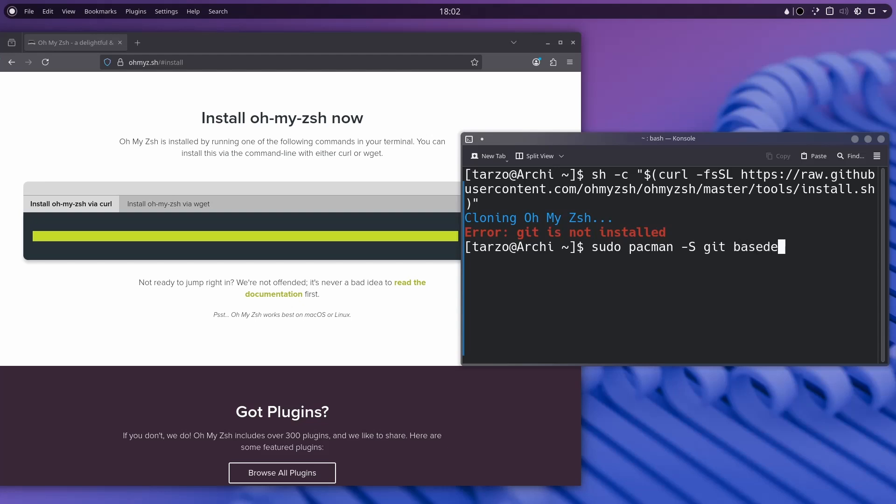
pyautogui.write('l')
pyautogui.press('Return')
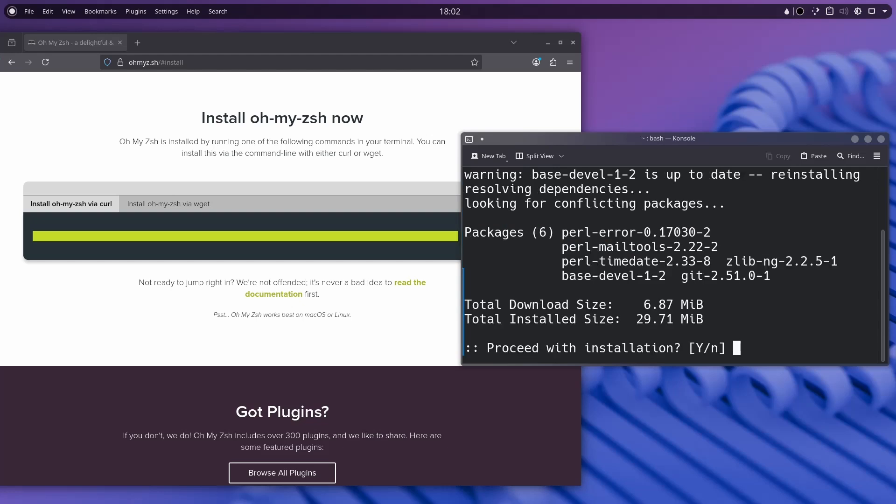
pyautogui.press('Return')
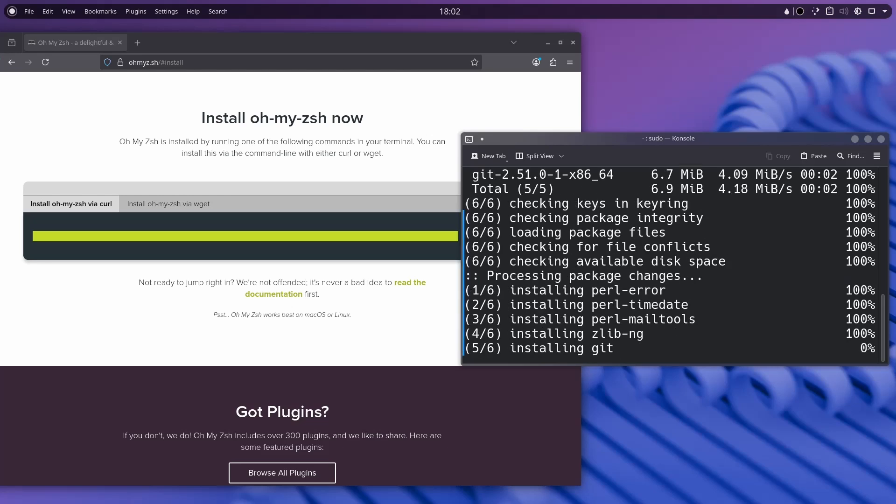
pyautogui.write('clear')
pyautogui.press('Return')
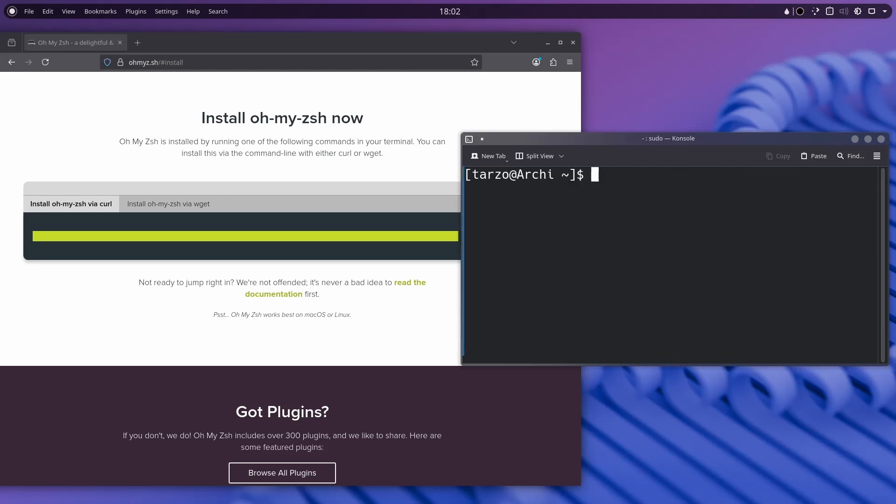
# Rerun the Oh My Zsh installer and accept making zsh the default shell.
pyautogui.press('Up')
pyautogui.press('Up')
pyautogui.press('Up')
pyautogui.press('Return')
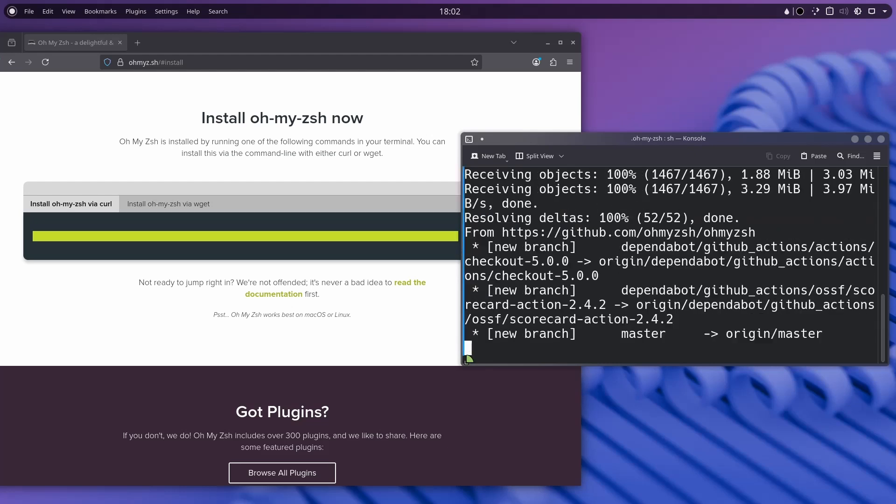
pyautogui.moveTo(462, 365); pyautogui.dragTo(413, 492)
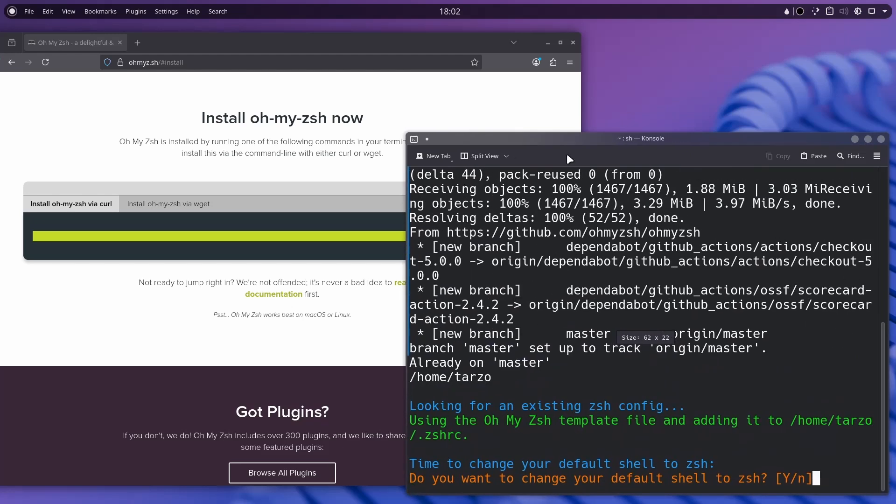
pyautogui.moveTo(572, 140); pyautogui.dragTo(574, 48)
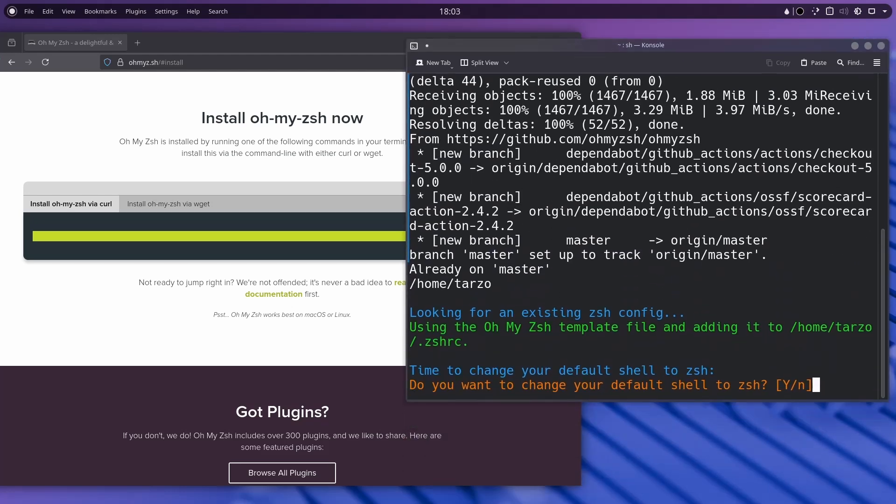
pyautogui.write('Y')
pyautogui.press('Return')
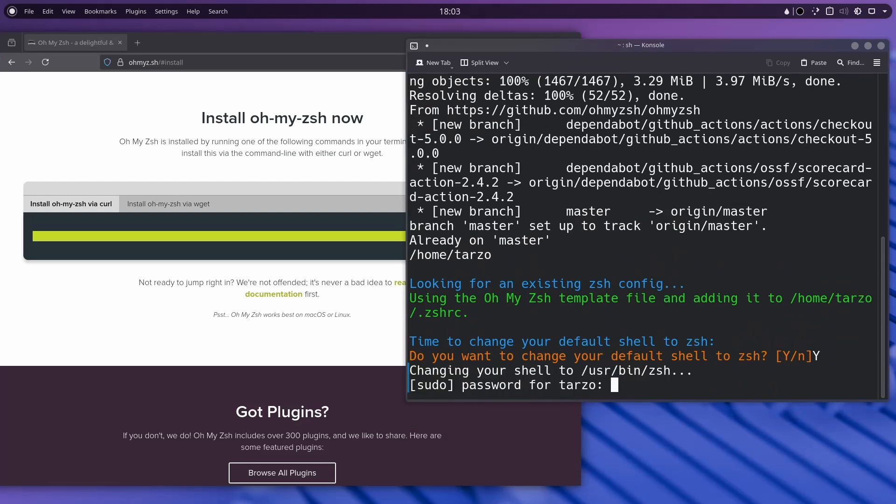
pyautogui.press('Return')
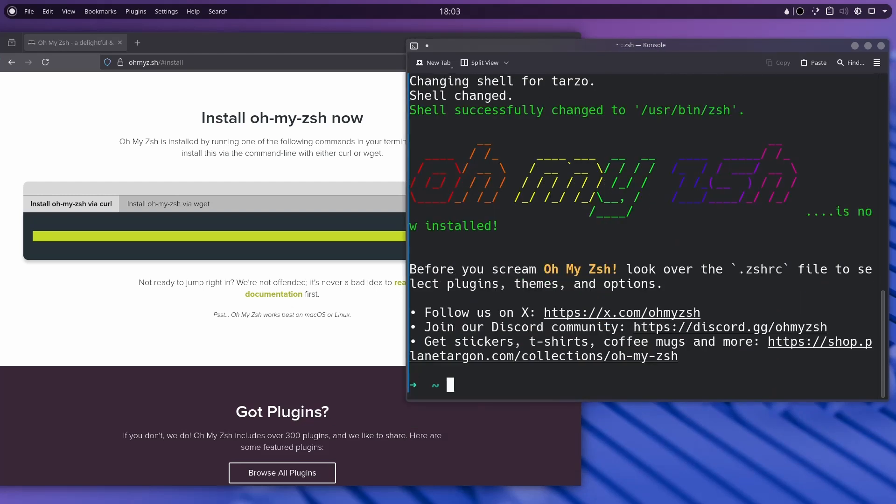
pyautogui.write('clear')
pyautogui.press('Return')
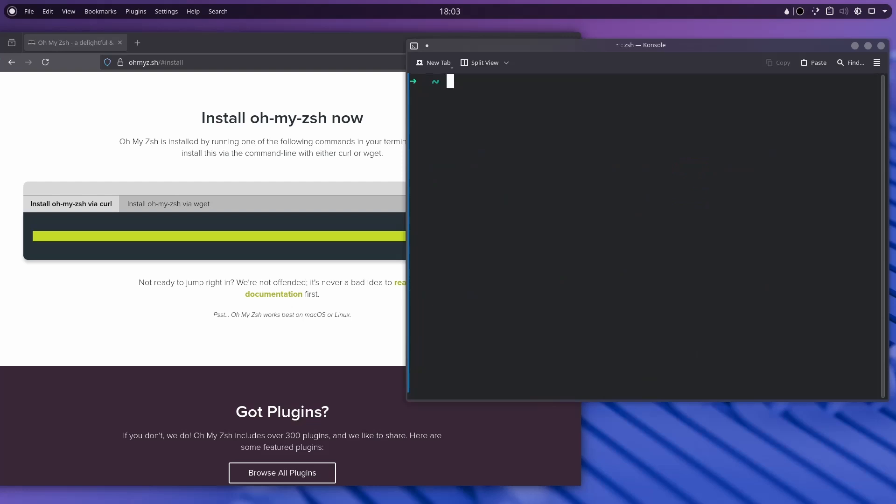
# Install neovim with sudo pacman -S neovim and clear the screen.
pyautogui.write('sudo pacamn')
pyautogui.press('BackSpace')
pyautogui.press('BackSpace')
pyautogui.press('BackSpace')
pyautogui.press('BackSpace')
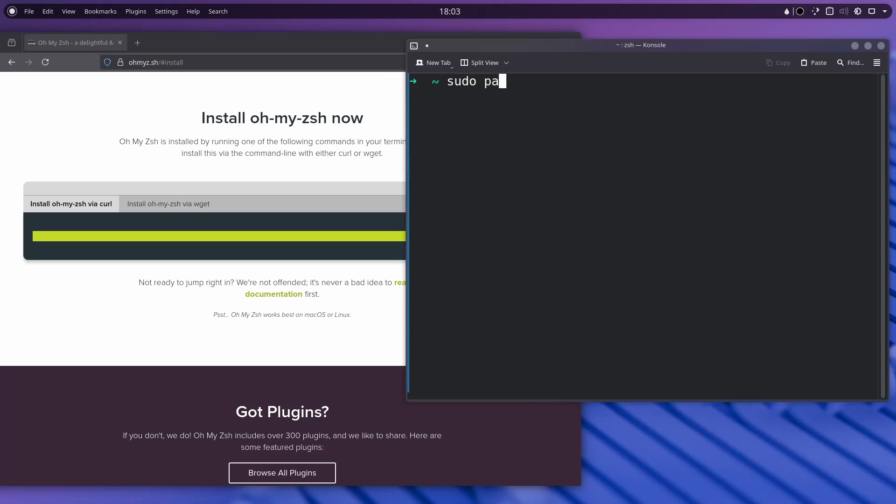
pyautogui.write('cman -S ne')
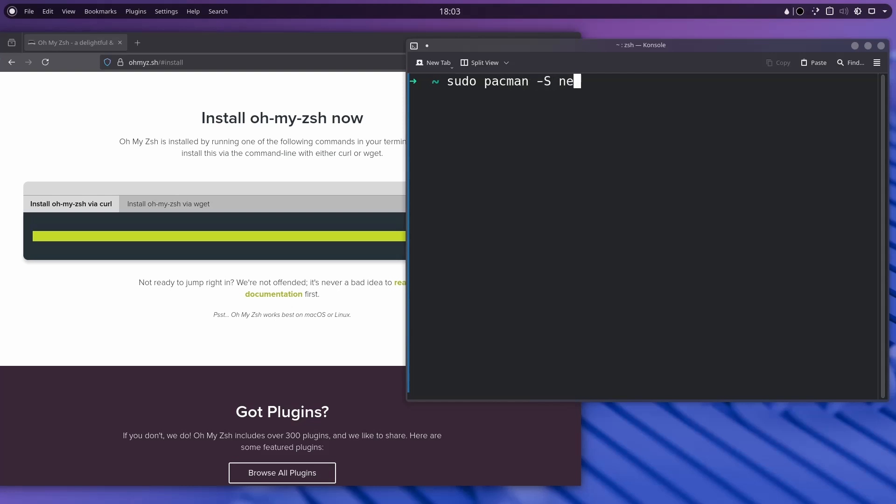
pyautogui.write('ovim')
pyautogui.press('Return')
pyautogui.press('Return')
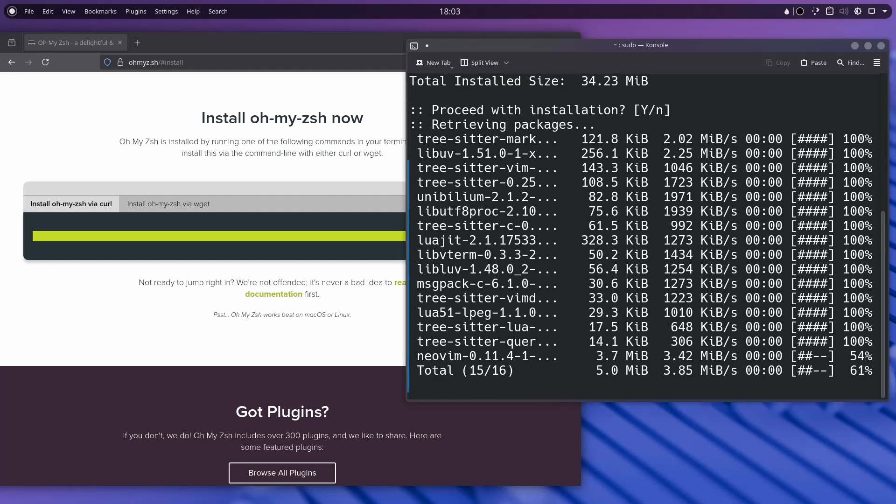
pyautogui.write('clear')
pyautogui.press('Return')
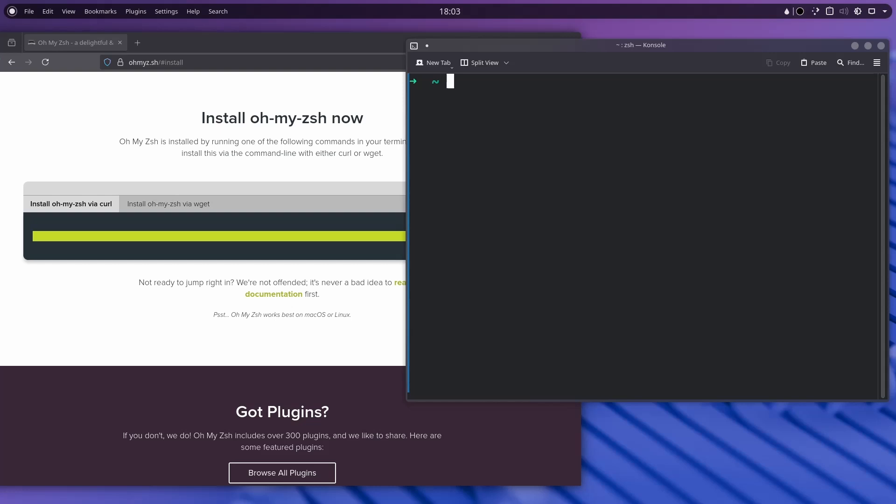
# Reinstall nano with sudo pacman -S nano, accepting the default prompt.
pyautogui.write('nvim')
pyautogui.press('BackSpace')
pyautogui.press('BackSpace')
pyautogui.press('BackSpace')
pyautogui.press('BackSpace')
pyautogui.write('sudo pacman')
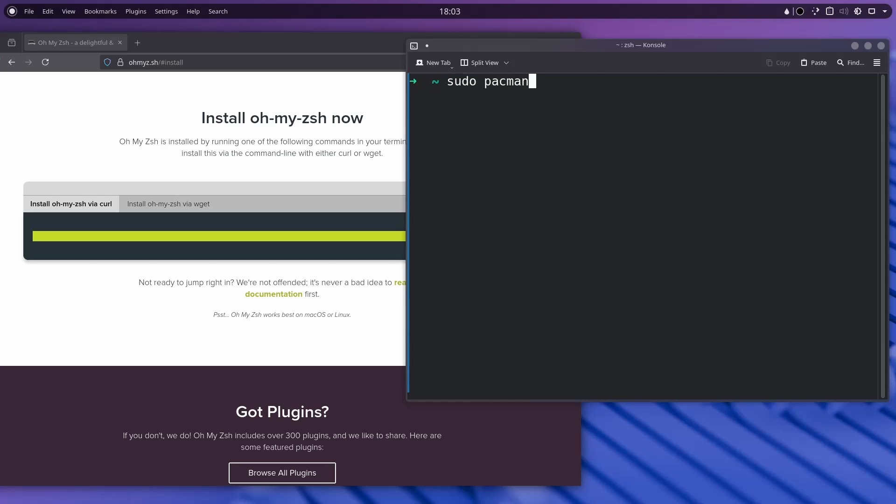
pyautogui.write(' -S nano')
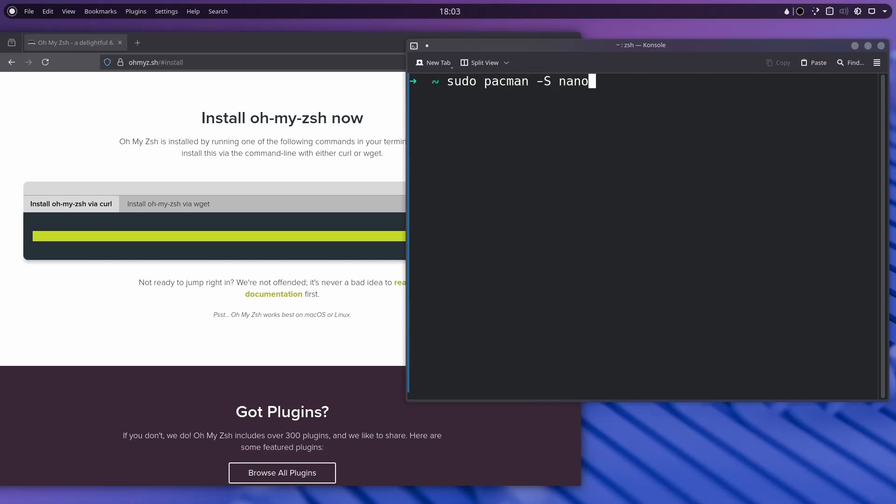
pyautogui.press('Return')
pyautogui.press('Return')
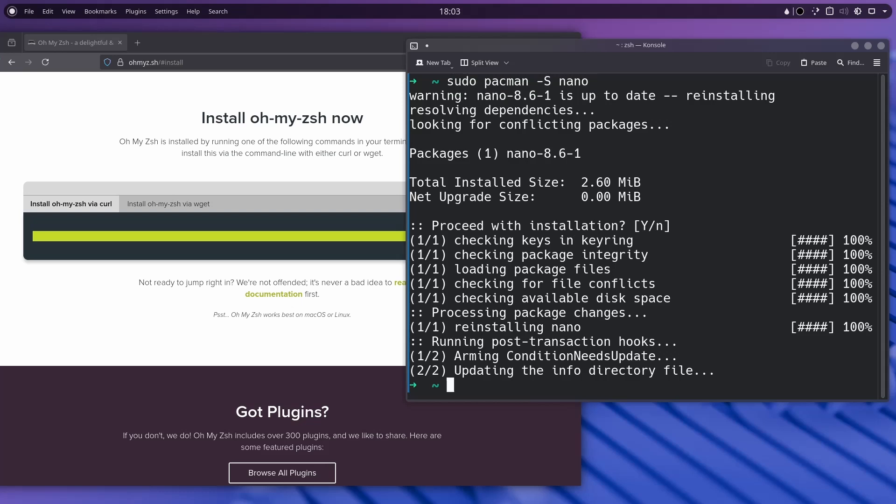
pyautogui.write('clear')
pyautogui.press('Return')
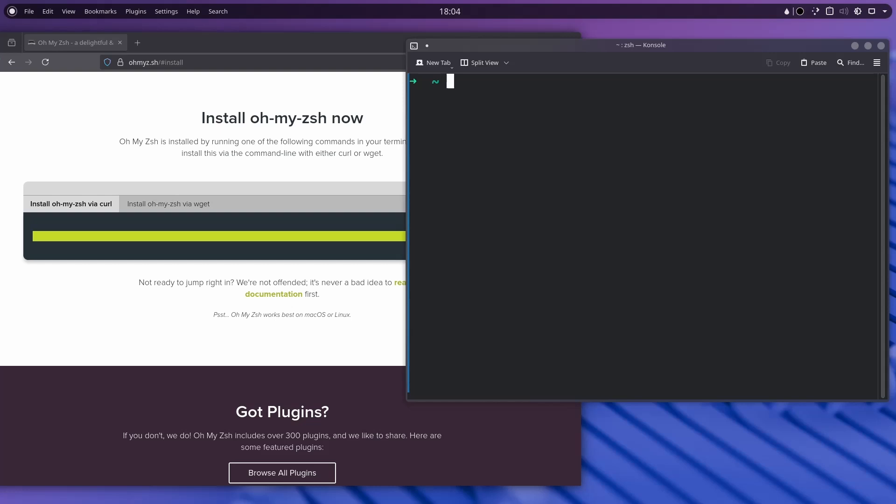
# Open ~/.zshrc in nano, completing the file name with Tab.
pyautogui.write('nano ~/')
pyautogui.moveTo(484, 84); pyautogui.dragTo(494, 83)
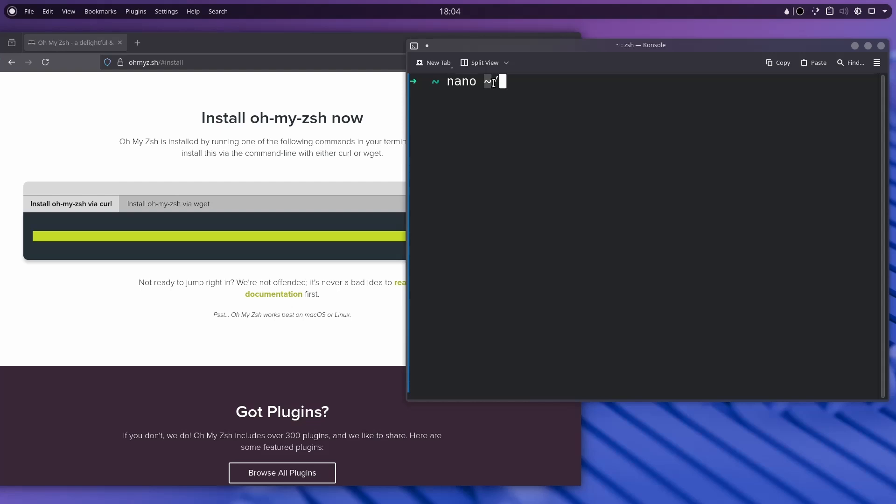
pyautogui.click(494, 83)
pyautogui.write('.zsh')
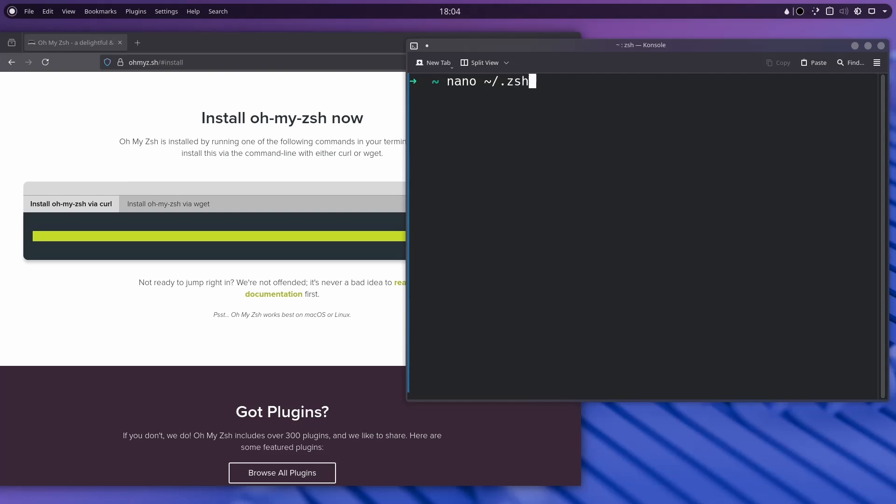
pyautogui.press('Tab')
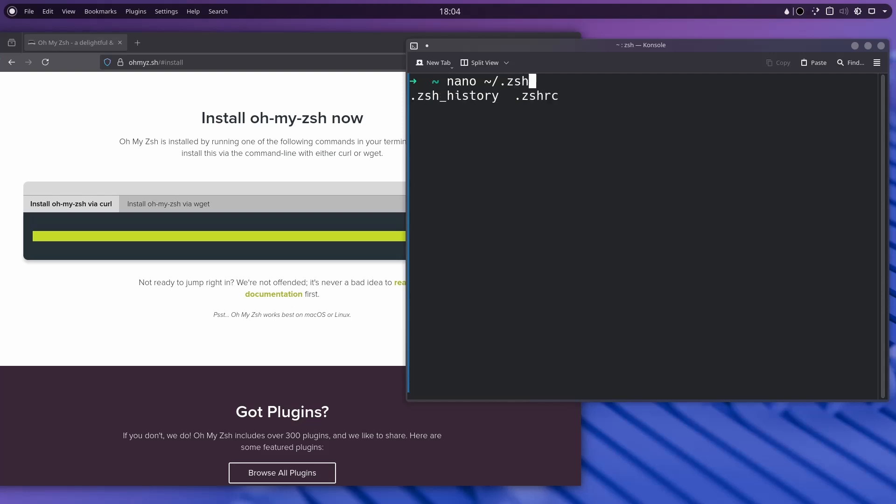
pyautogui.write('r')
pyautogui.press('Tab')
pyautogui.press('BackSpace')
pyautogui.press('Return')
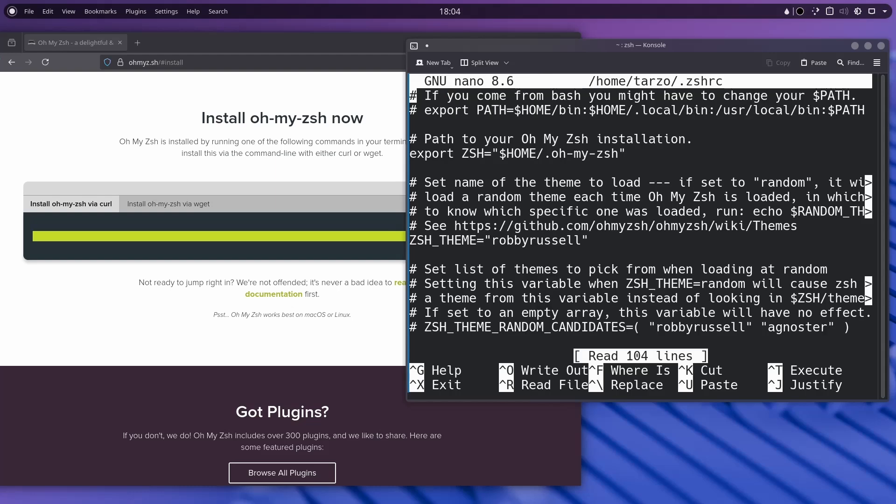
# Add blank lines at the end of .zshrc after the example aliases.
pyautogui.scroll(-8, 522, 204)
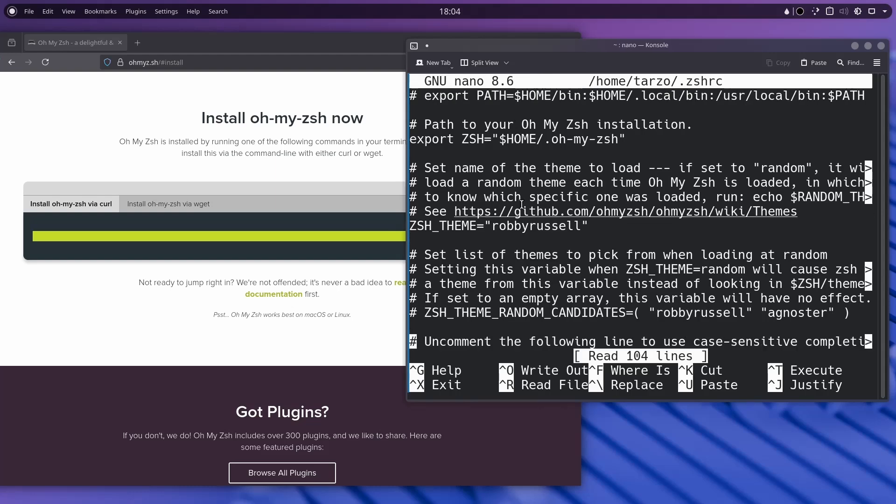
pyautogui.scroll(-3, 522, 205)
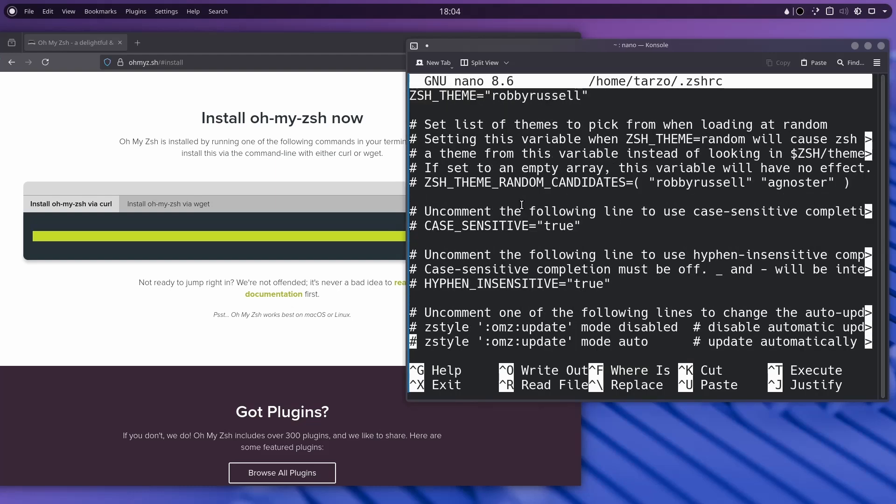
pyautogui.scroll(2, 522, 205)
pyautogui.scroll(-7, 522, 205)
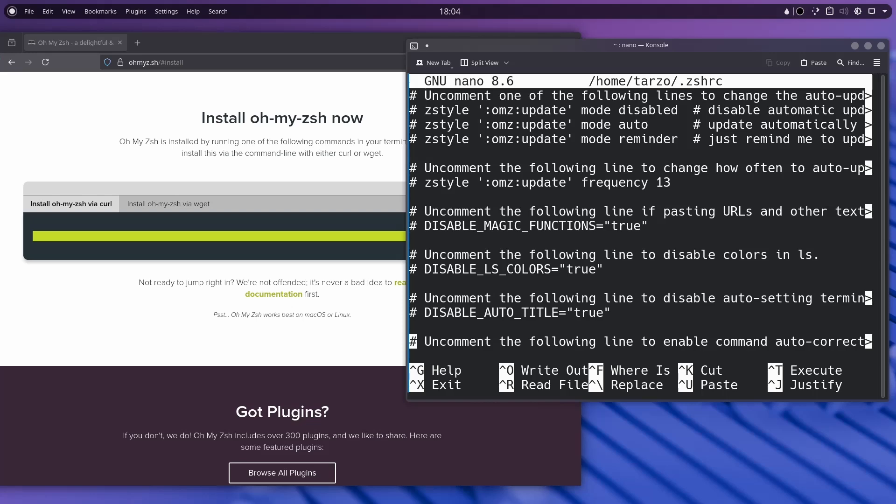
pyautogui.scroll(-5, 522, 205)
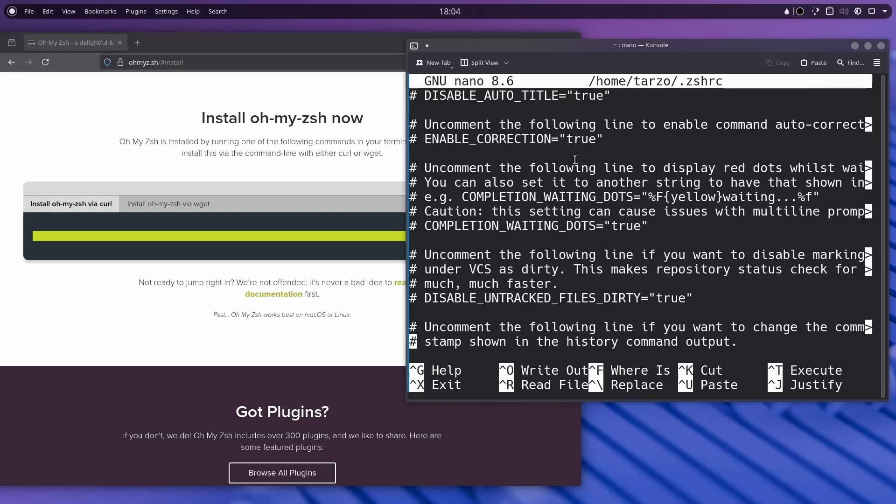
pyautogui.scroll(-12, 482, 219)
pyautogui.scroll(-3, 482, 218)
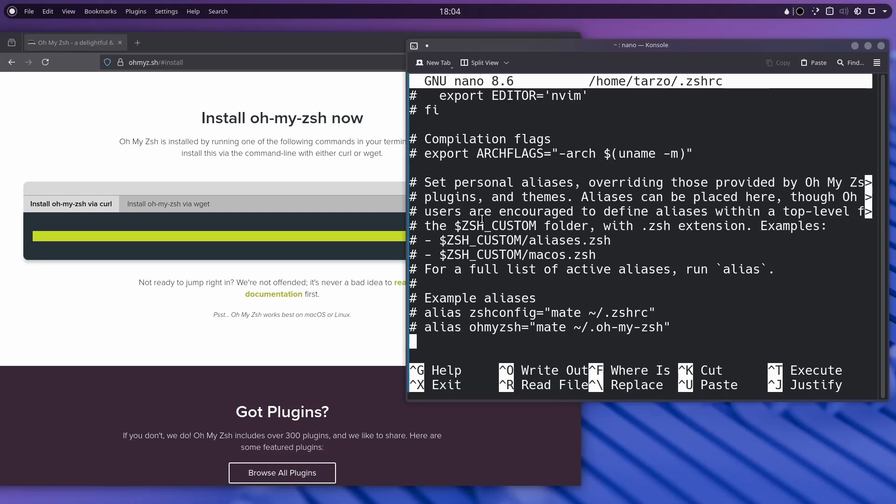
pyautogui.press('Return')
pyautogui.press('Return')
pyautogui.press('Return')
pyautogui.press('Up')
pyautogui.press('Up')
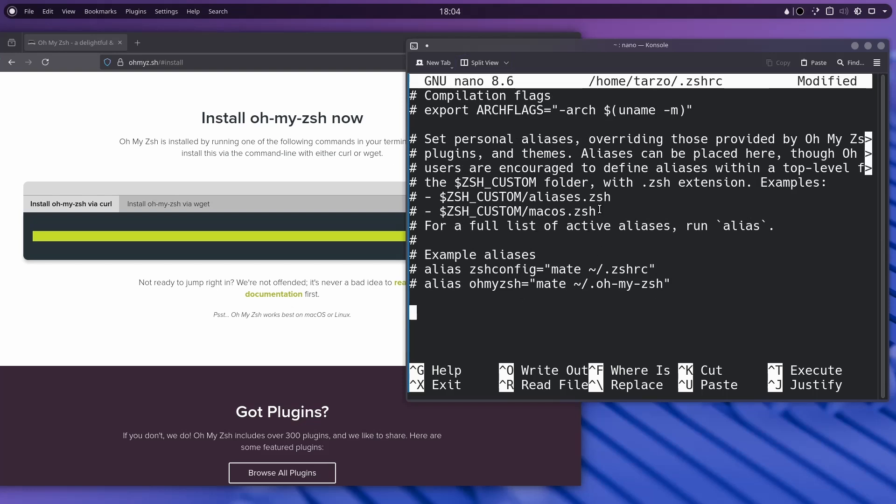
pyautogui.doubleClick(153, 43)
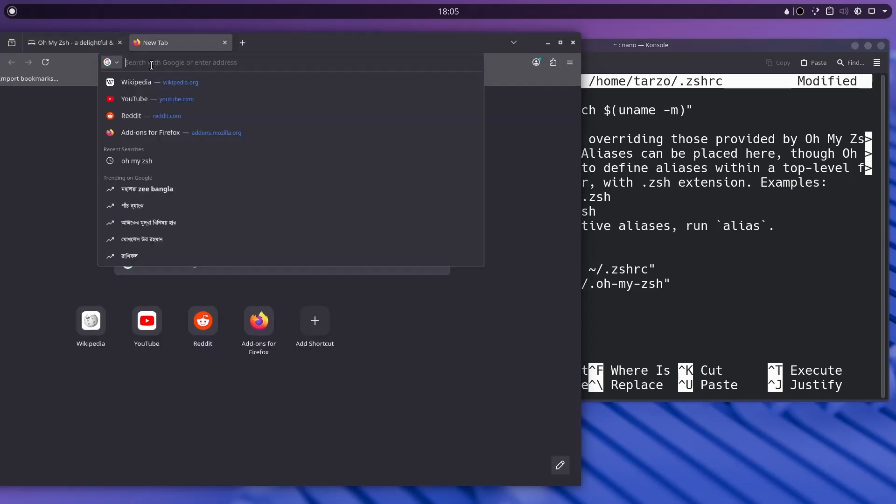
# Search 'starship linux' in Firefox and open the Starship website.
pyautogui.write('starship')
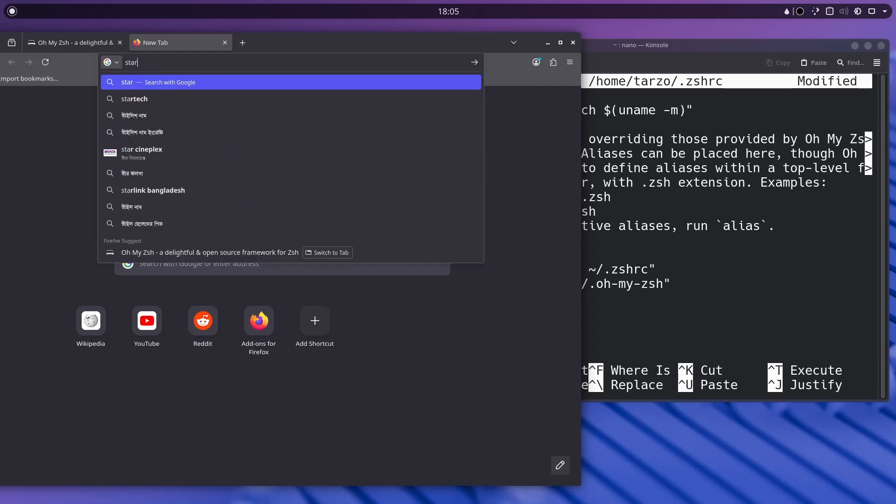
pyautogui.press('Return')
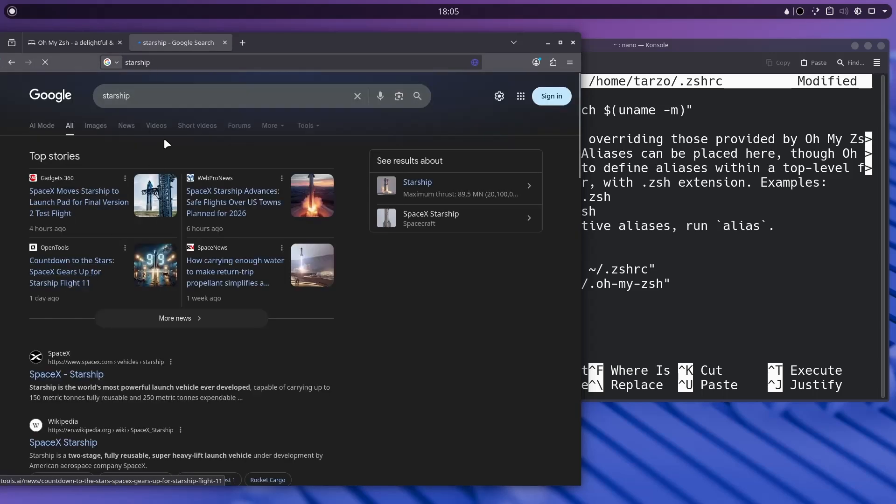
pyautogui.click(176, 96)
pyautogui.write('linux')
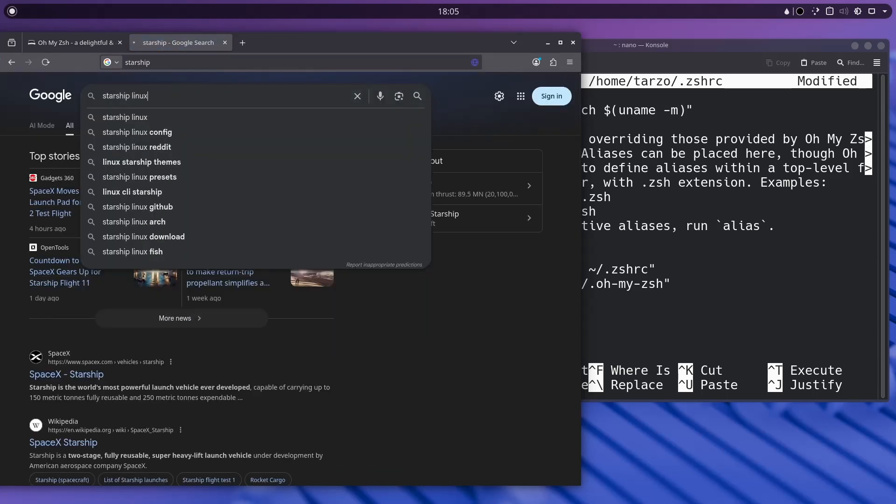
pyautogui.press('Return')
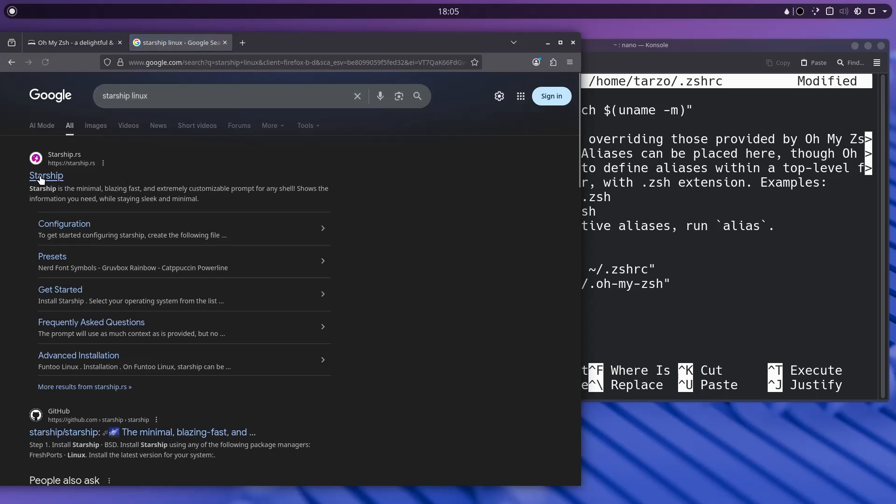
pyautogui.click(40, 178)
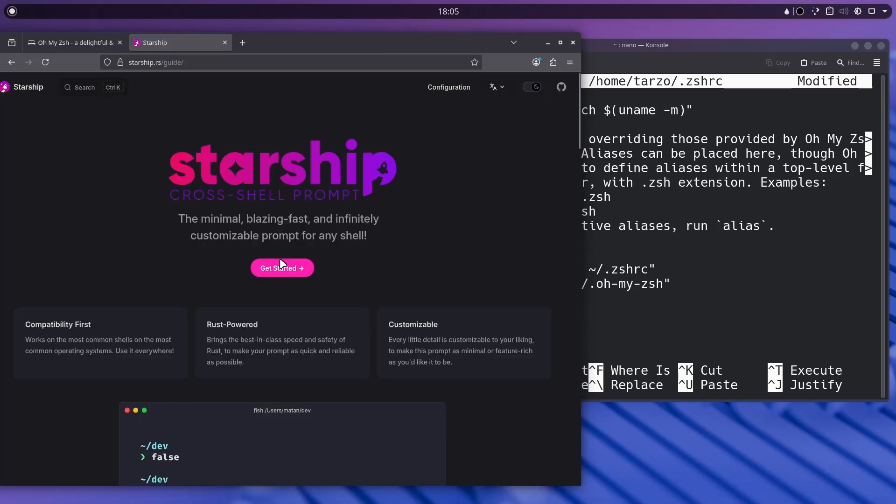
# Copy the Zsh line eval "$(starship init zsh)" from the Starship getting-started guide.
pyautogui.click(280, 263)
pyautogui.scroll(-5, 232, 304)
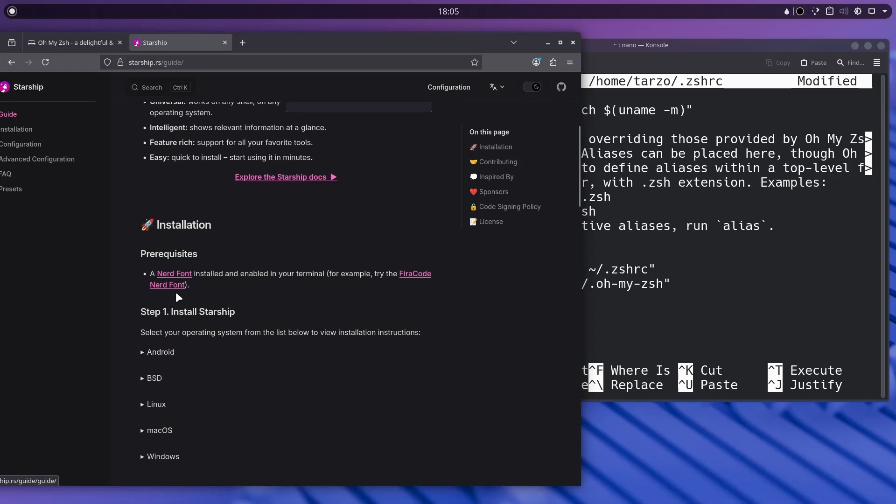
pyautogui.scroll(-8, 173, 345)
pyautogui.click(149, 397)
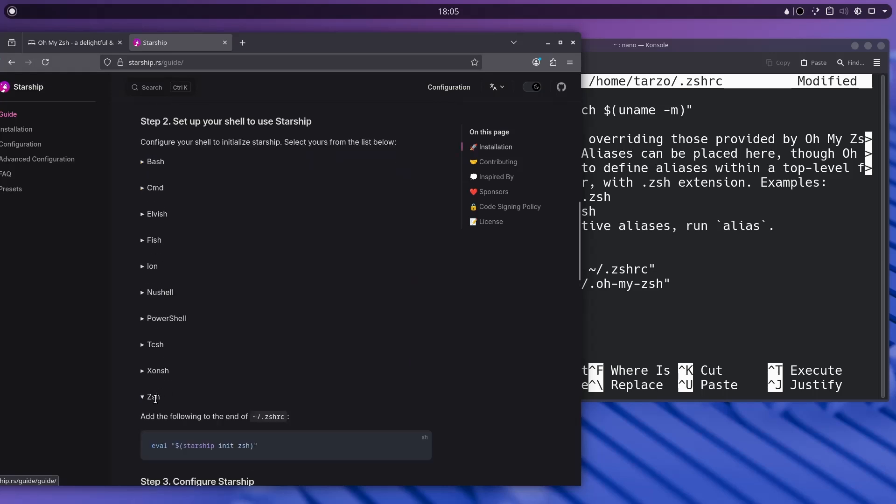
pyautogui.scroll(-2, 147, 397)
pyautogui.click(417, 384)
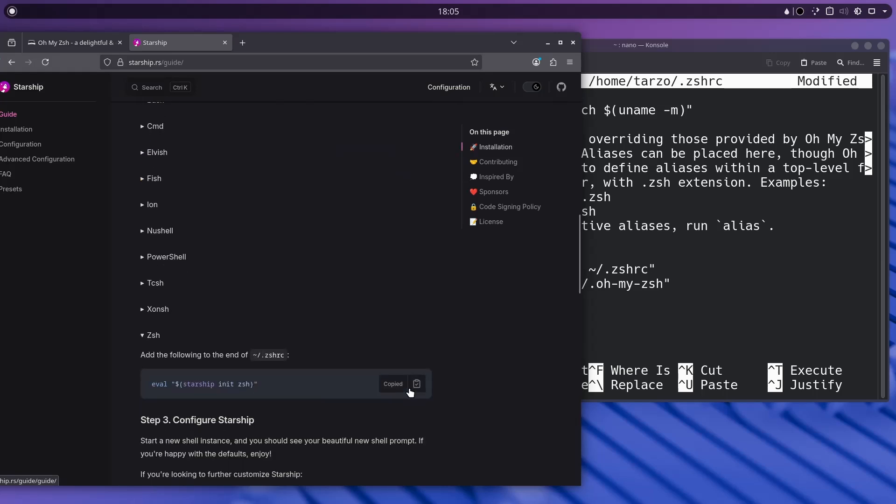
pyautogui.click(607, 316)
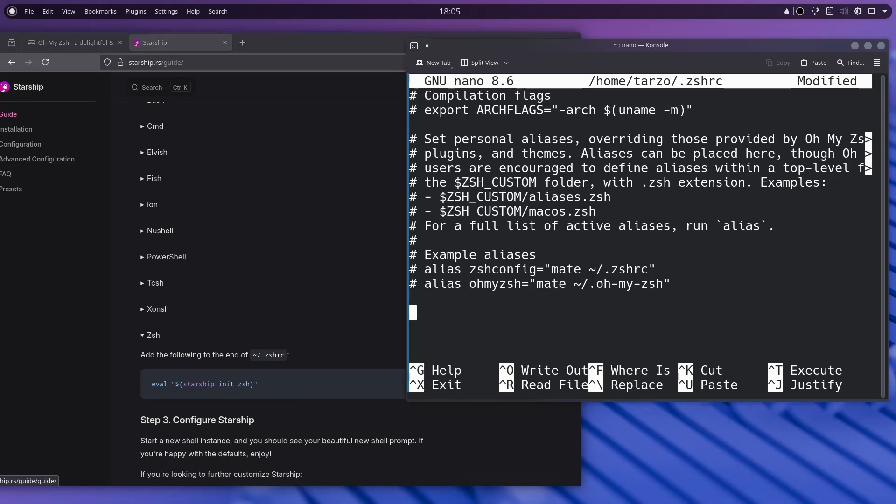
# Paste the Starship init line into ~/.zshrc, save it and exit nano.
pyautogui.hotkey('ctrl', 'shift', 'v')
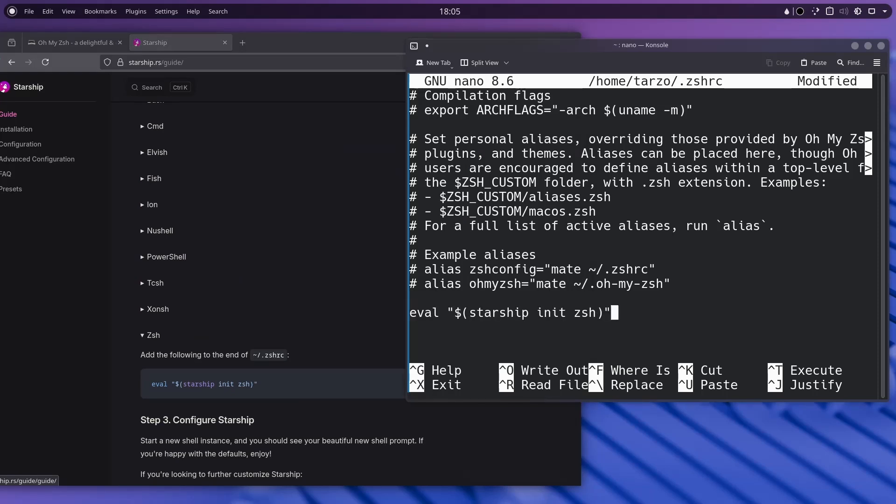
pyautogui.hotkey('ctrl', 's')
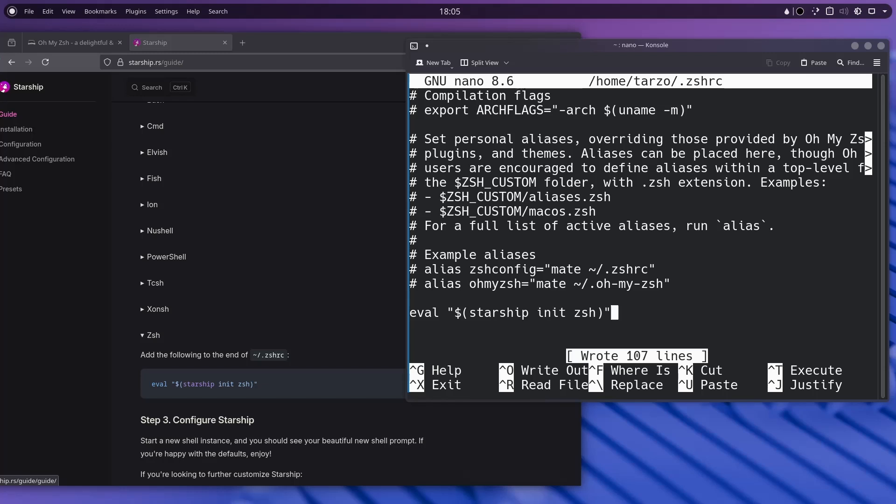
pyautogui.hotkey('ctrl', 'z')
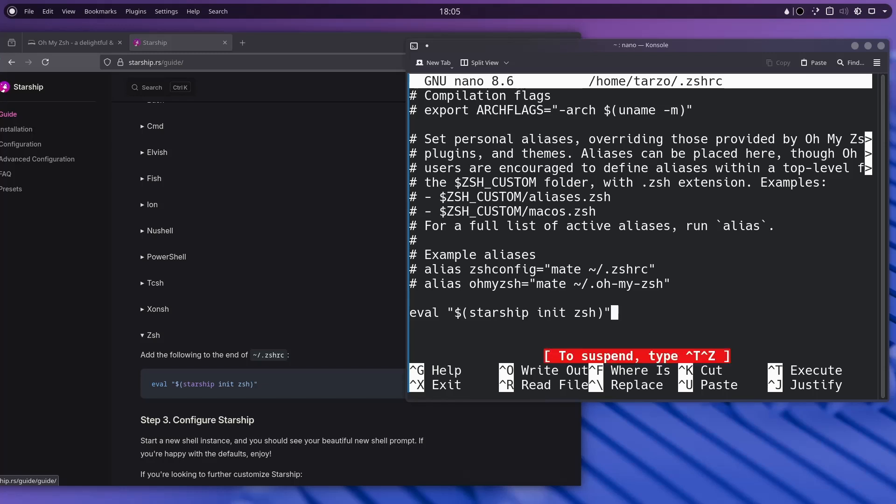
pyautogui.hotkey('ctrl', 'x')
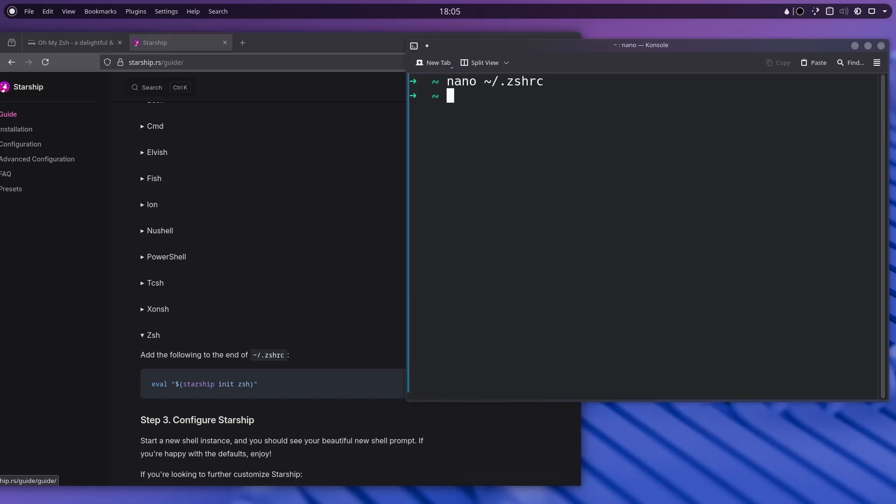
# Reload the config with 'source ~/.zshrc' so the Starship prompt appears.
pyautogui.press('Up')
pyautogui.press('Left')
pyautogui.press('Left')
pyautogui.press('Left')
pyautogui.press('Left')
pyautogui.press('Left')
pyautogui.press('Left')
pyautogui.press('Left')
pyautogui.press('Left')
pyautogui.press('Left')
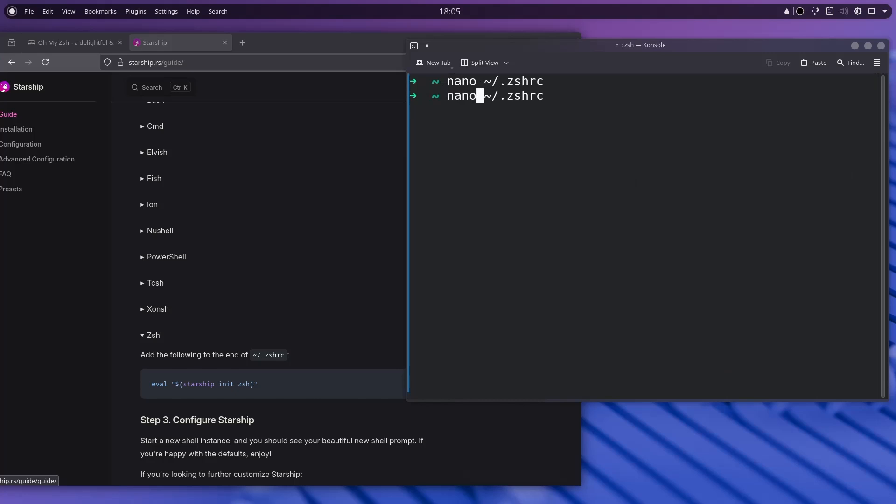
pyautogui.press('BackSpace')
pyautogui.press('BackSpace')
pyautogui.press('BackSpace')
pyautogui.press('BackSpace')
pyautogui.write('source')
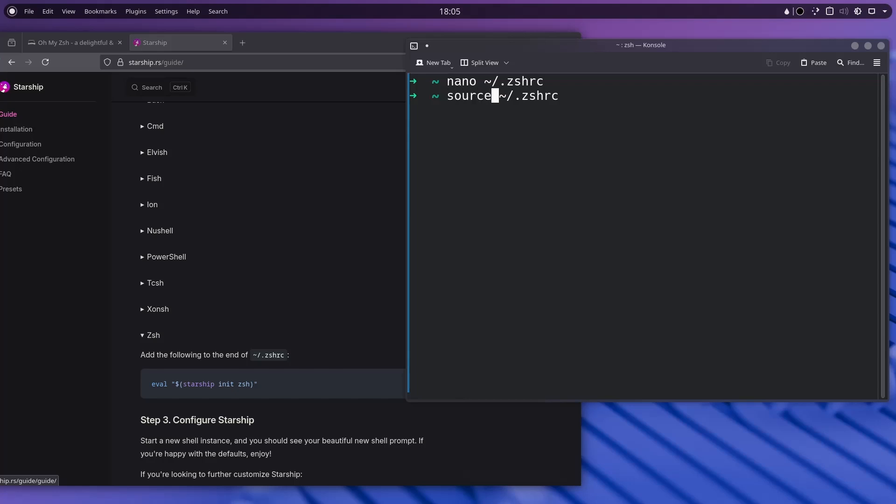
pyautogui.press('Return')
pyautogui.moveTo(450, 148); pyautogui.dragTo(405, 130)
pyautogui.click(476, 160)
# Collapse the Zsh setup instructions and go to the Starship Presets page.
pyautogui.click(254, 333)
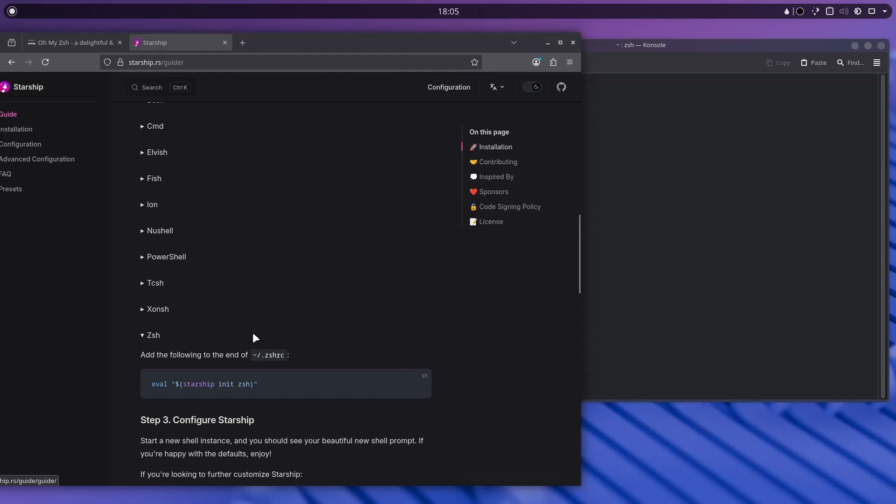
pyautogui.click(253, 332)
pyautogui.scroll(-10, 303, 317)
pyautogui.scroll(-3, 304, 317)
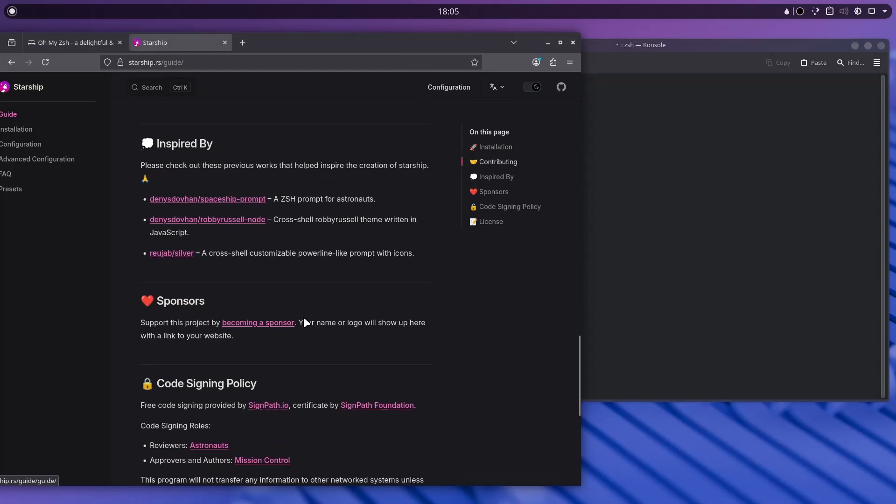
pyautogui.scroll(-6, 303, 317)
pyautogui.scroll(10, 276, 334)
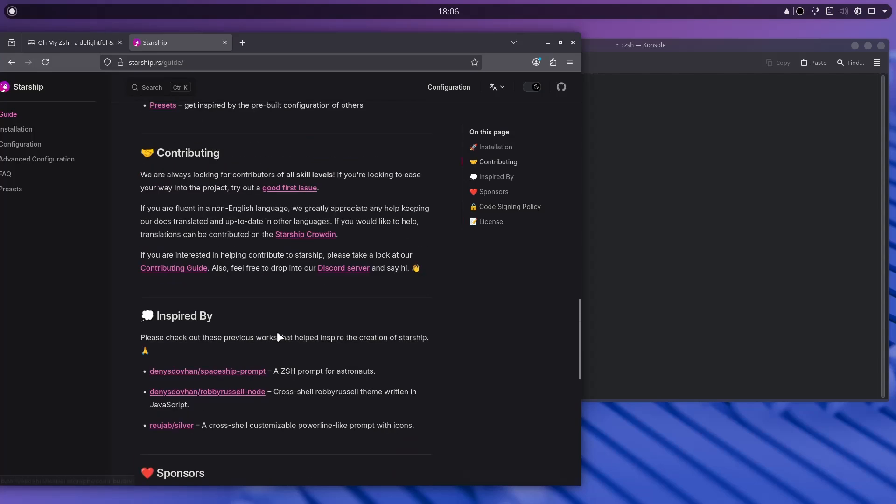
pyautogui.scroll(6, 277, 334)
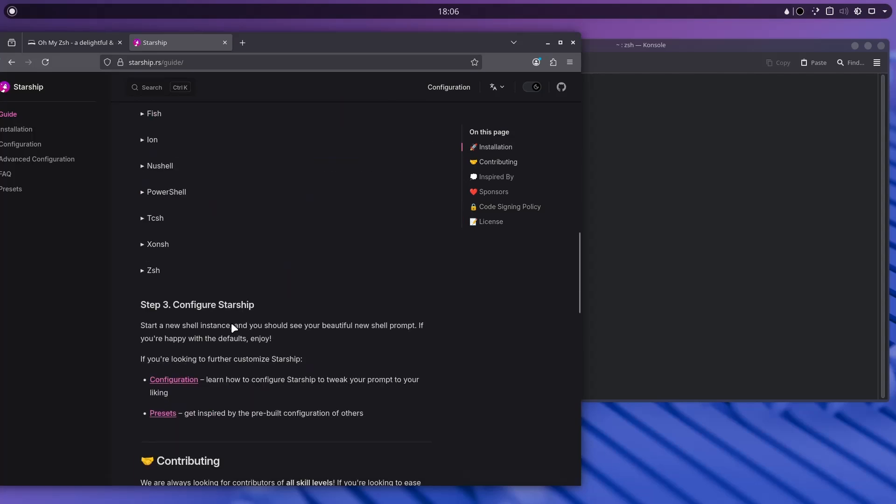
pyautogui.click(164, 415)
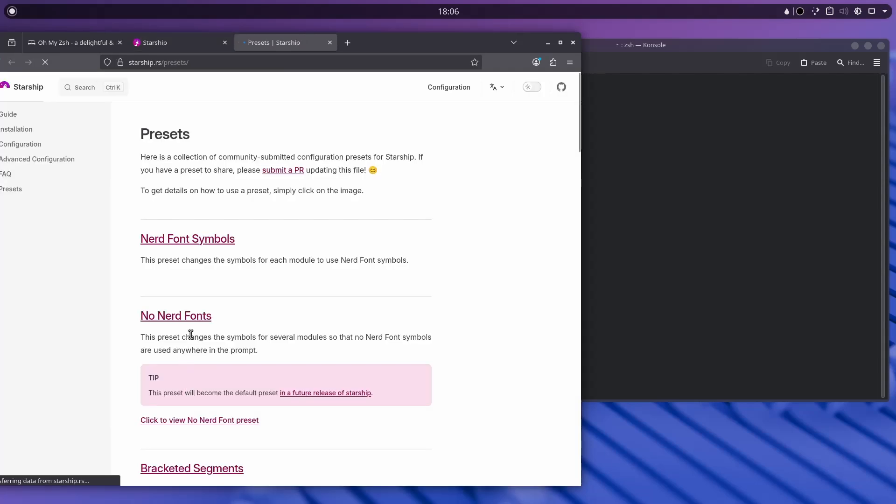
# Copy the Tokyo Night preset command 'starship preset tokyo-night -o ~/.config/starship.toml'.
pyautogui.scroll(-5, 193, 327)
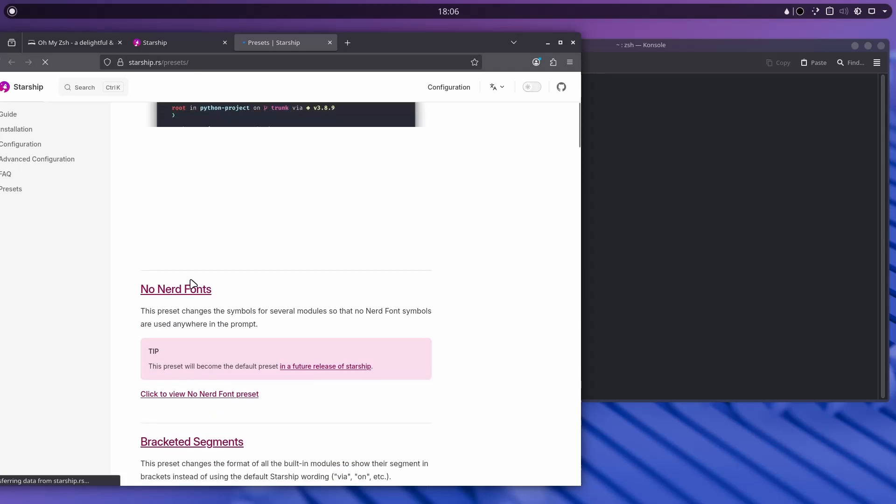
pyautogui.scroll(-8, 222, 164)
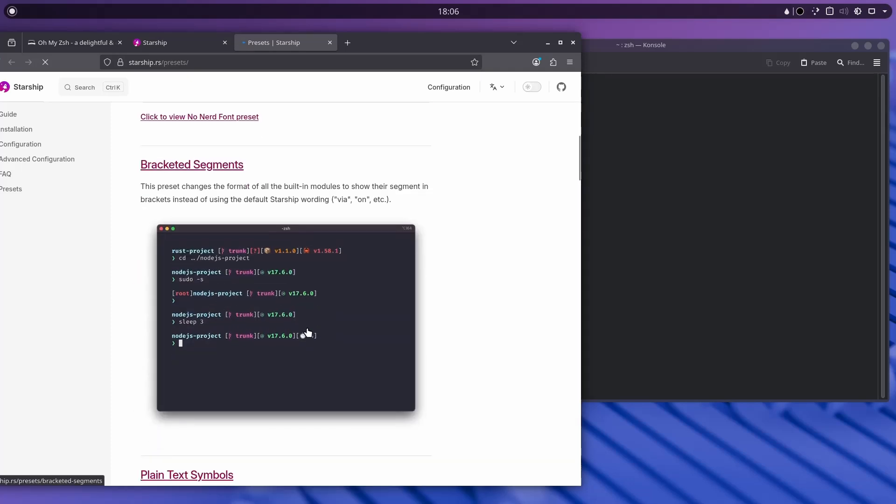
pyautogui.scroll(-10, 308, 332)
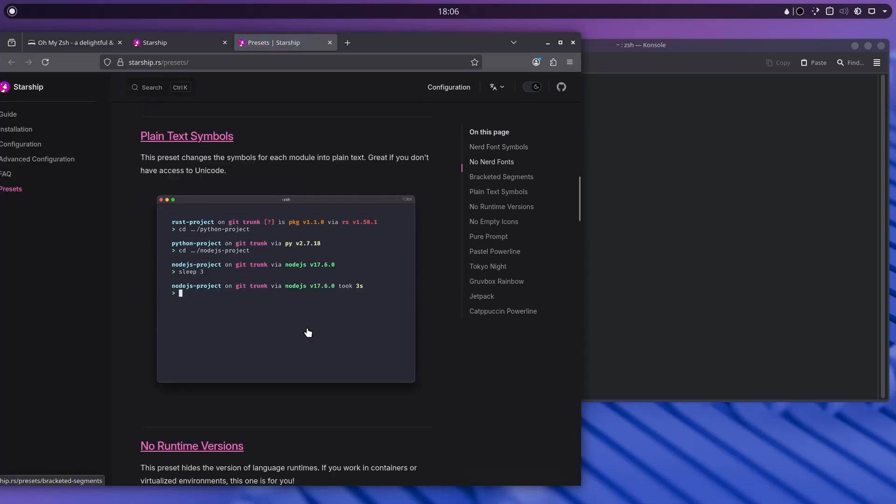
pyautogui.scroll(-15, 308, 332)
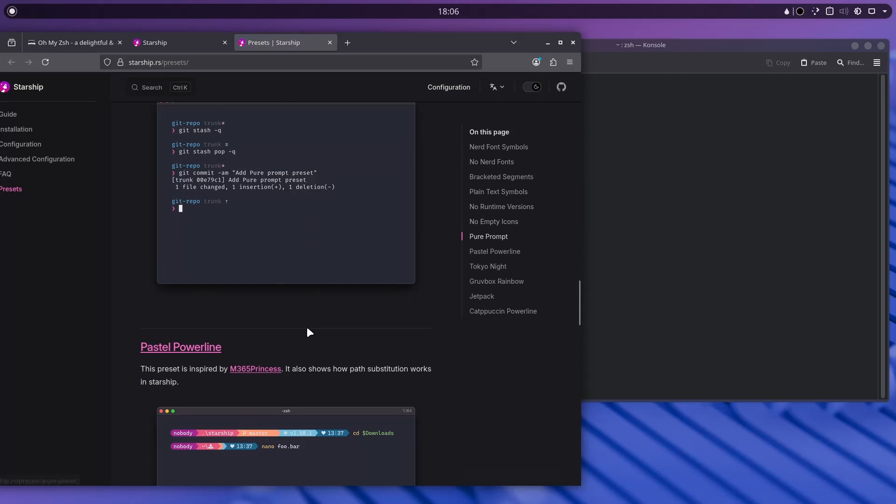
pyautogui.scroll(-10, 309, 332)
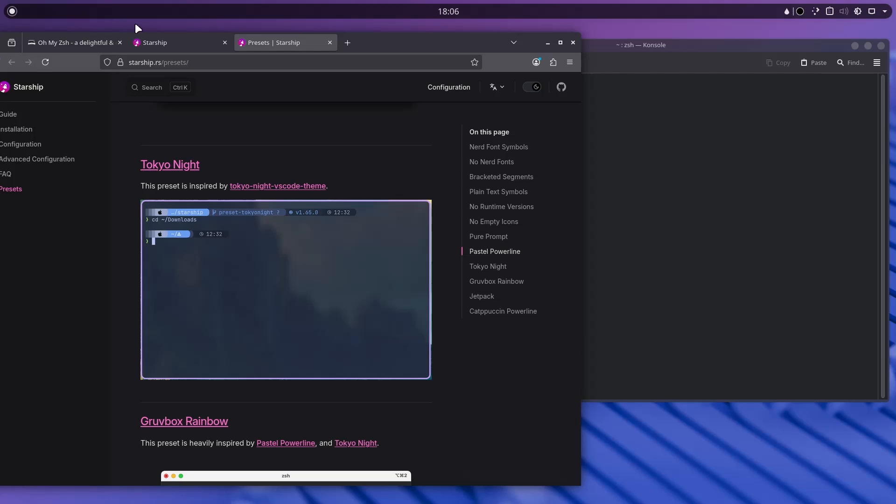
pyautogui.click(170, 171)
pyautogui.scroll(-5, 197, 219)
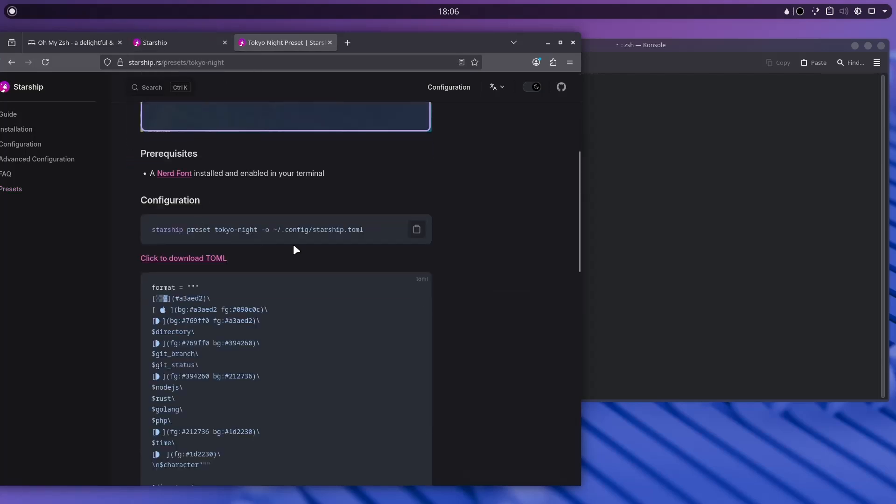
pyautogui.click(417, 229)
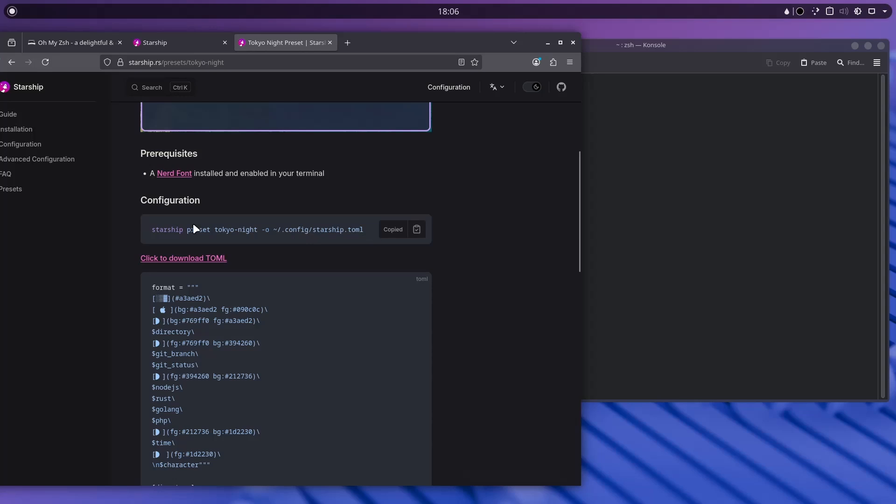
pyautogui.click(707, 205)
# Run the pasted Tokyo Night preset command, then clear the screen.
pyautogui.hotkey('ctrl', 'shift', 'v')
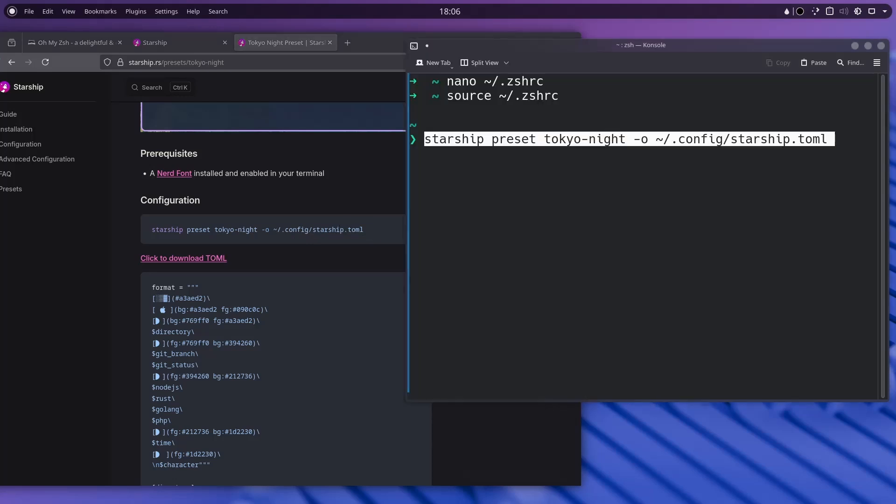
pyautogui.press('Return')
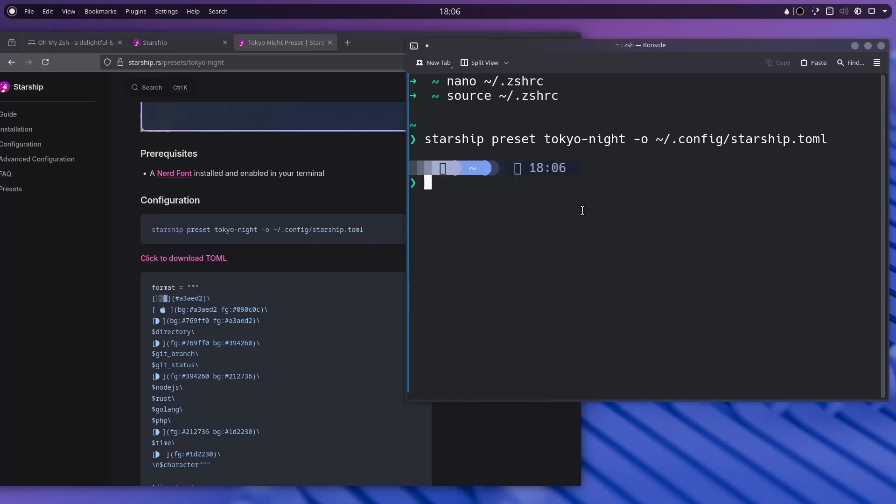
pyautogui.write('clear')
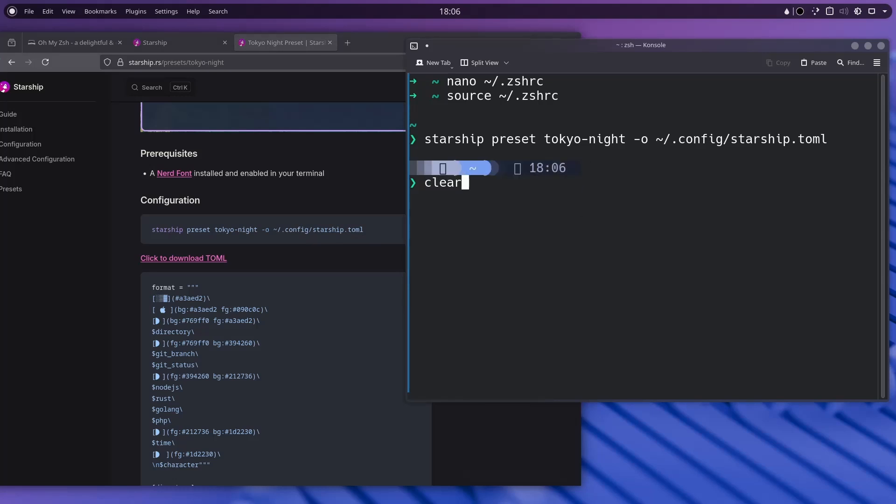
pyautogui.press('Return')
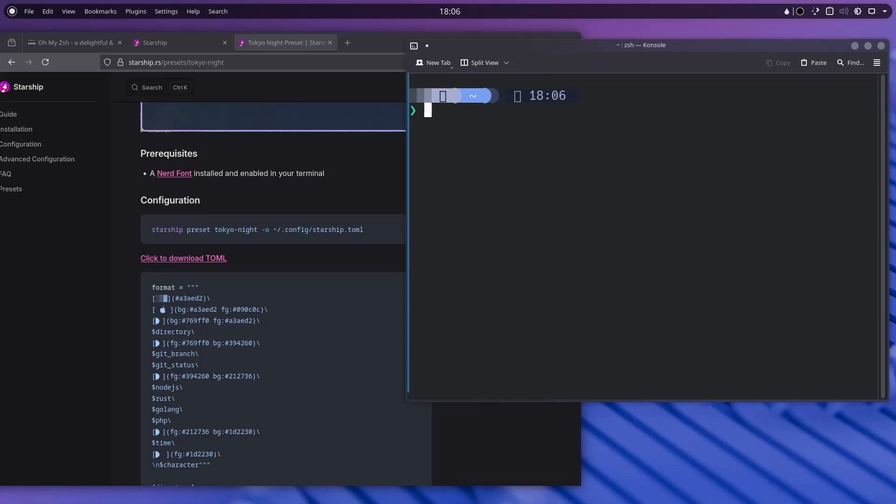
# Install ttf-jetbrains-mono-nerd and ttf-jetbrains-mono with sudo pacman -S, then clear the screen.
pyautogui.write('sudo pacman')
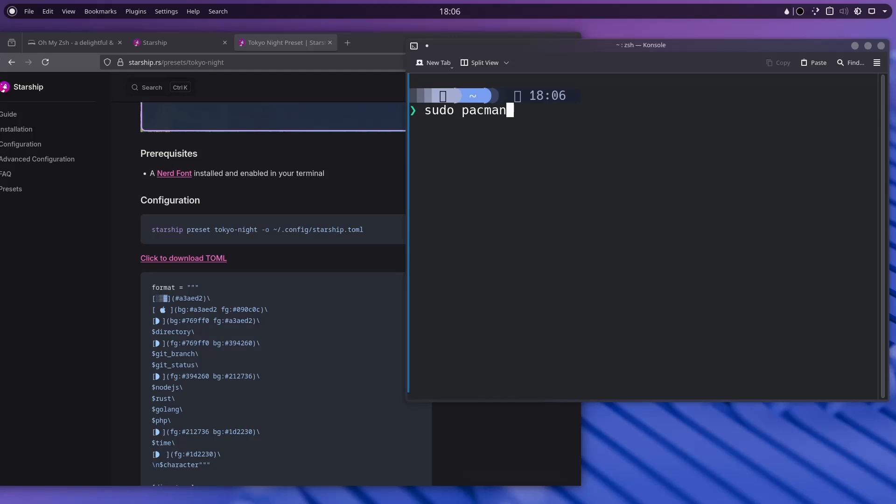
pyautogui.write(' -S ttf-')
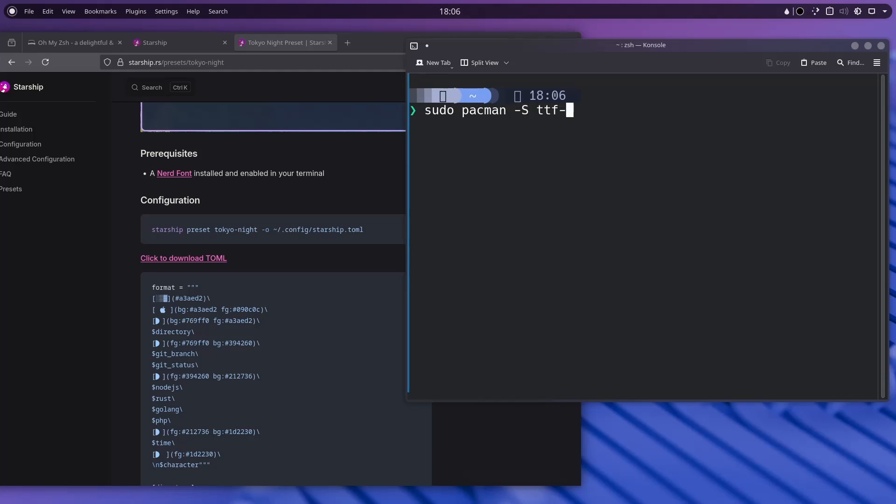
pyautogui.write('jetbrains')
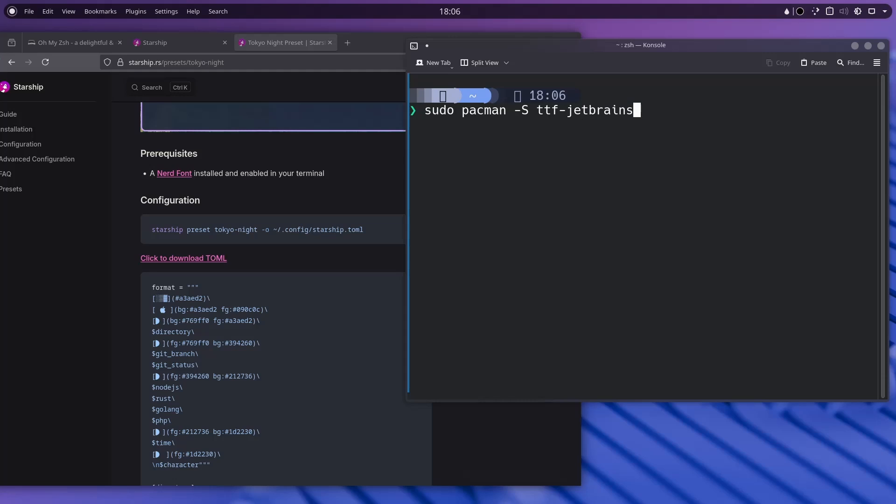
pyautogui.write('-mono-')
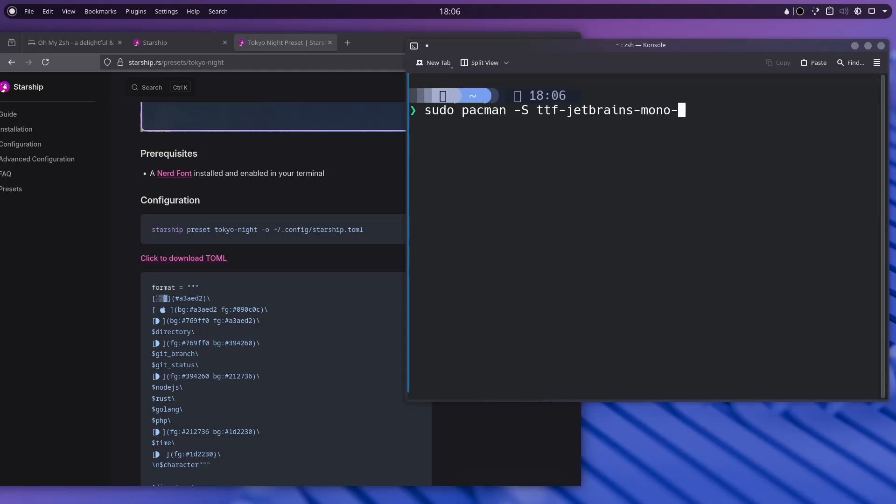
pyautogui.write('nerd')
pyautogui.press('Return')
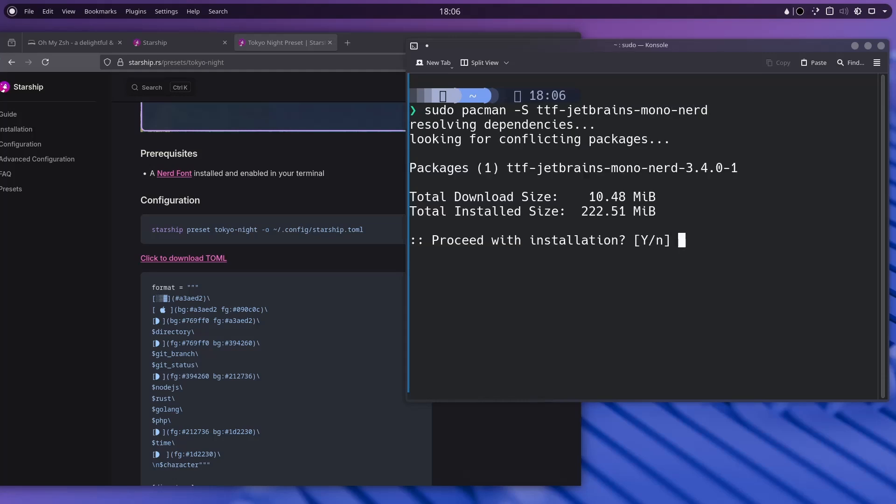
pyautogui.press('Return')
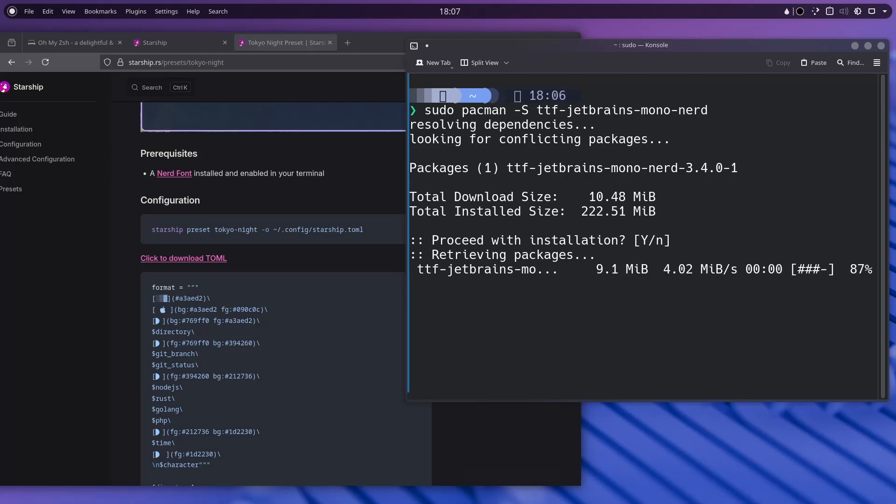
pyautogui.press('Up')
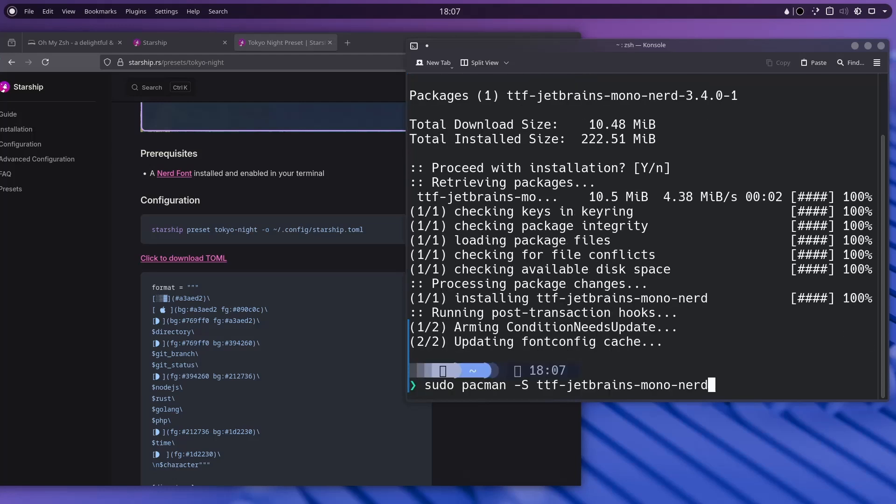
pyautogui.press('BackSpace')
pyautogui.press('BackSpace')
pyautogui.press('BackSpace')
pyautogui.press('BackSpace')
pyautogui.press('BackSpace')
pyautogui.press('Return')
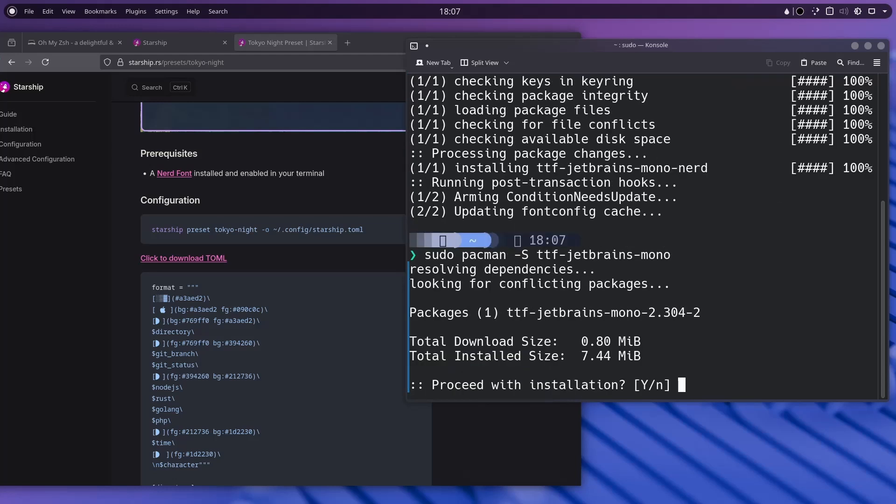
pyautogui.press('Return')
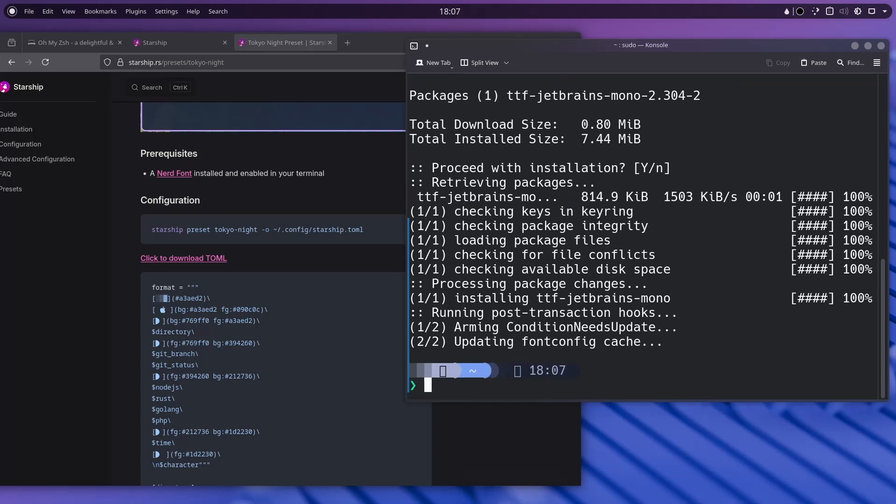
pyautogui.write('clear')
pyautogui.press('Return')
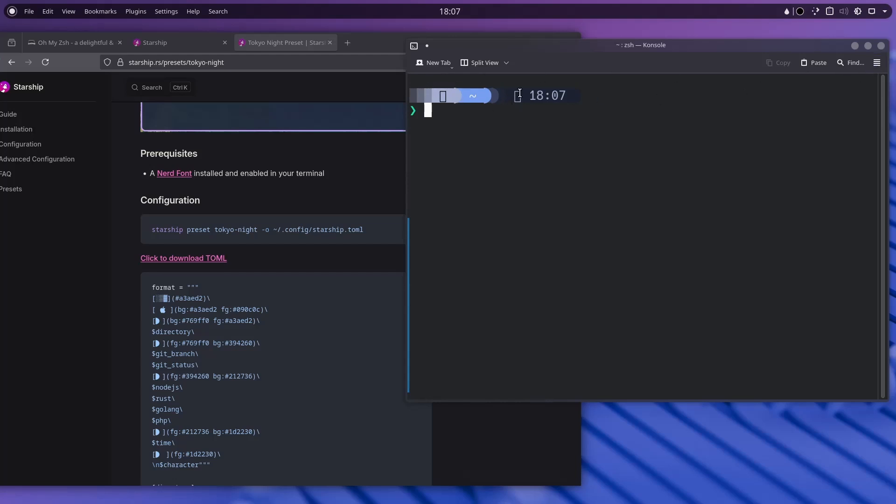
# Open Konsole's configuration settings from its main menu.
pyautogui.click(879, 63)
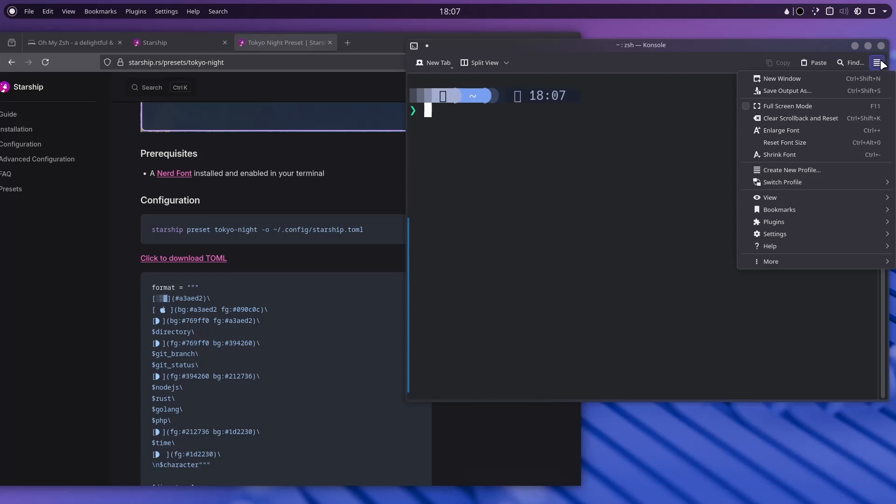
pyautogui.moveTo(779, 223)
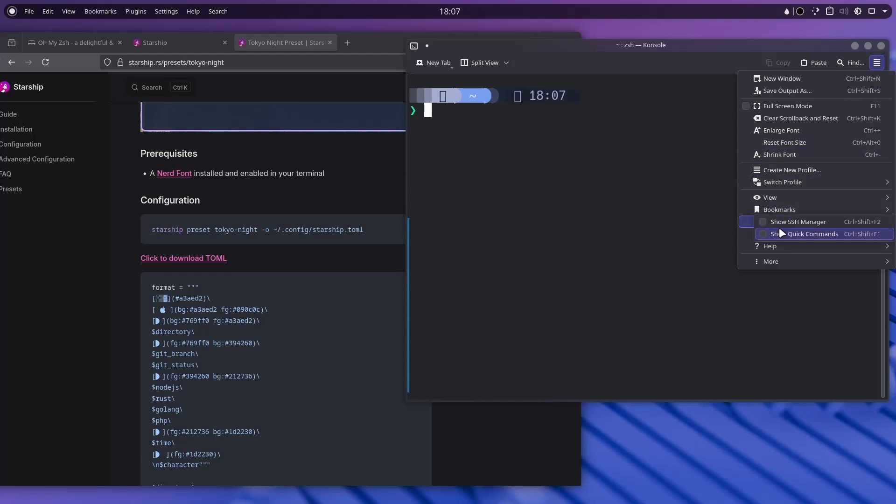
pyautogui.click(724, 242)
pyautogui.click(877, 62)
pyautogui.moveTo(800, 223)
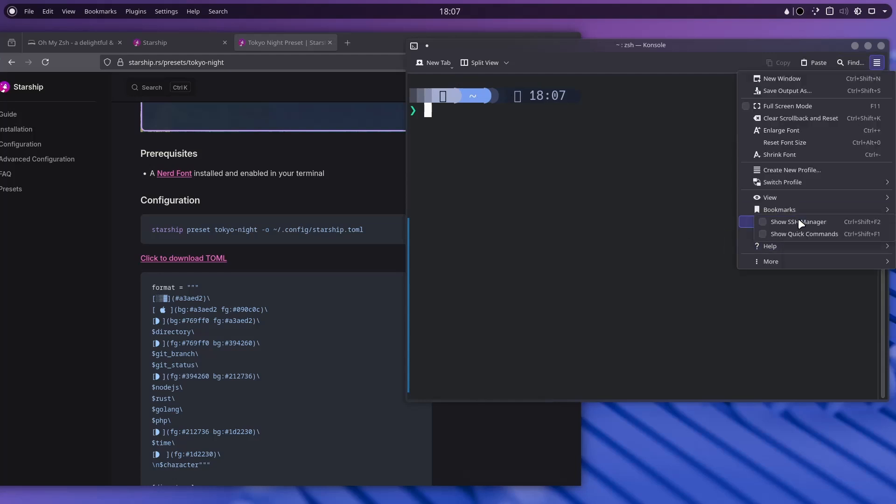
pyautogui.click(732, 236)
pyautogui.click(876, 62)
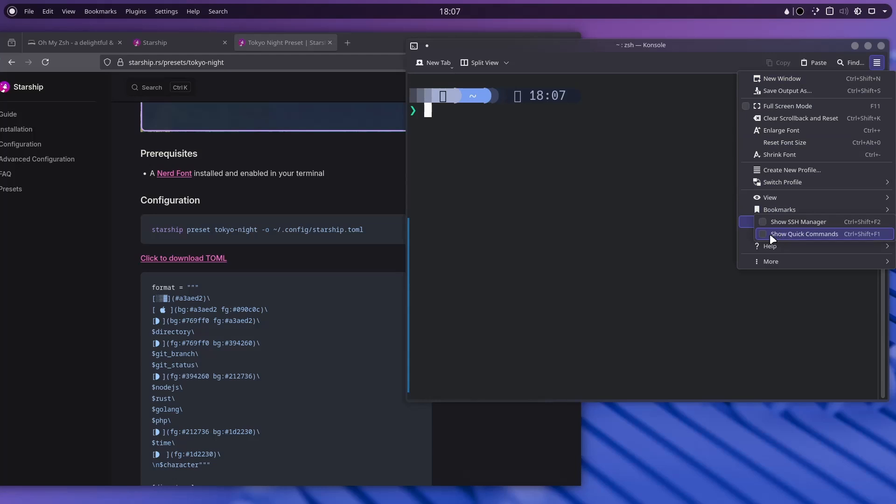
pyautogui.click(764, 293)
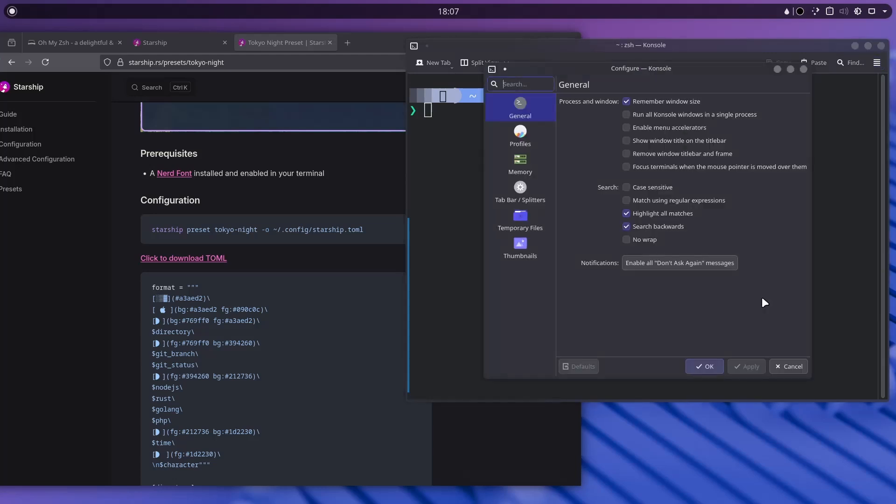
# Create a new named profile whose command is /usr/bin/zsh.
pyautogui.click(516, 144)
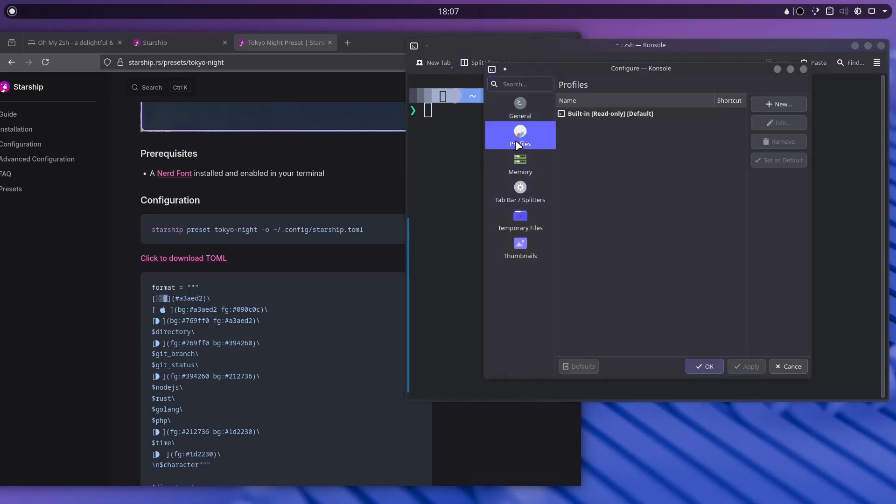
pyautogui.click(783, 105)
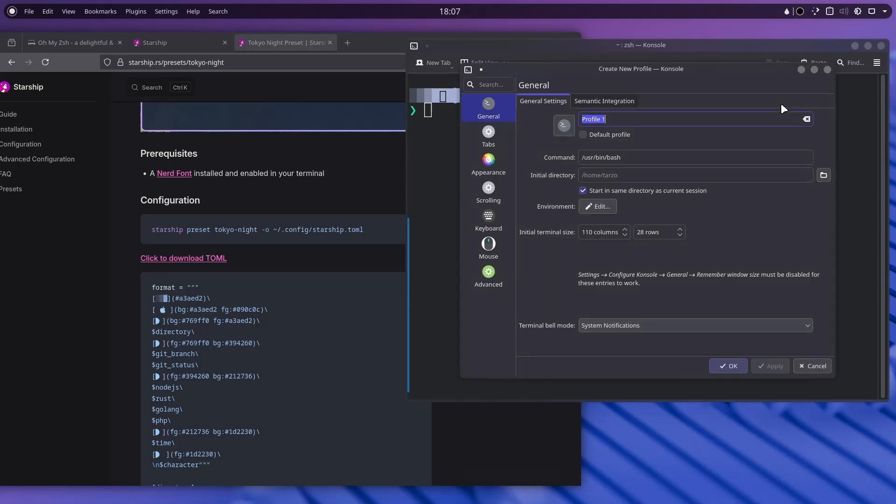
pyautogui.write('tarzo')
pyautogui.moveTo(628, 158); pyautogui.dragTo(607, 158)
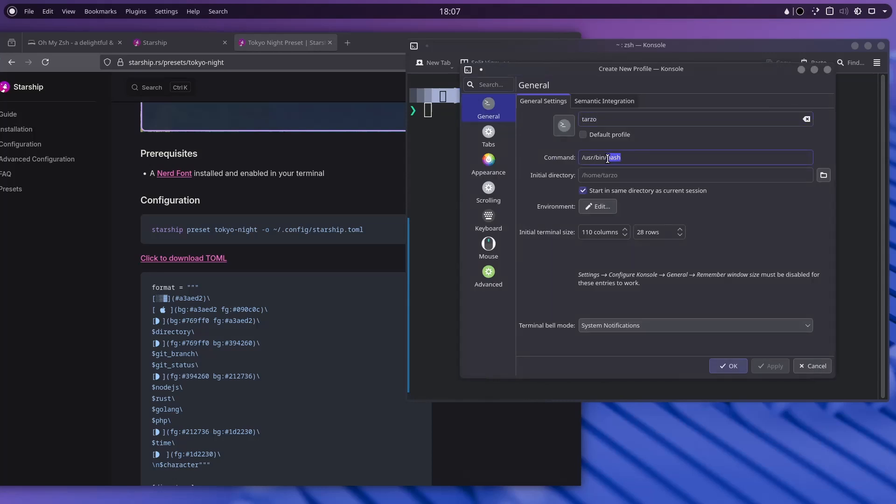
pyautogui.write('zsh')
pyautogui.click(487, 167)
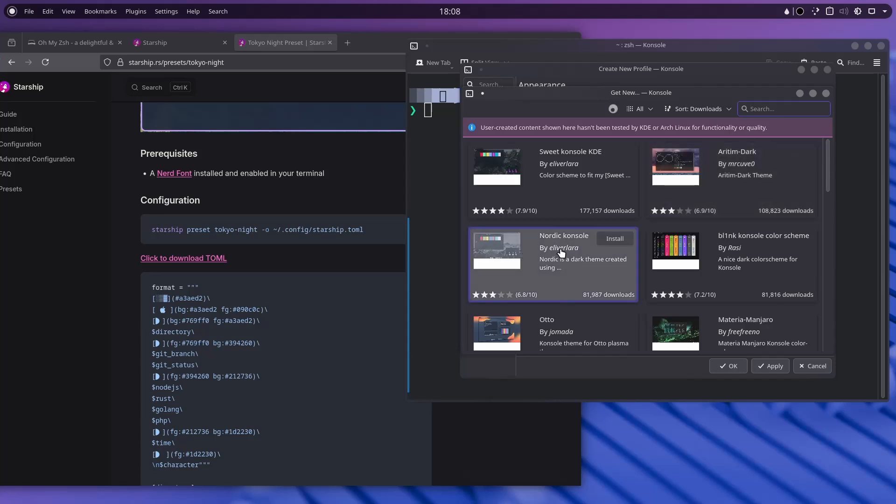
# Download and install the Nordic konsole colour scheme.
pyautogui.scroll(-5, 560, 254)
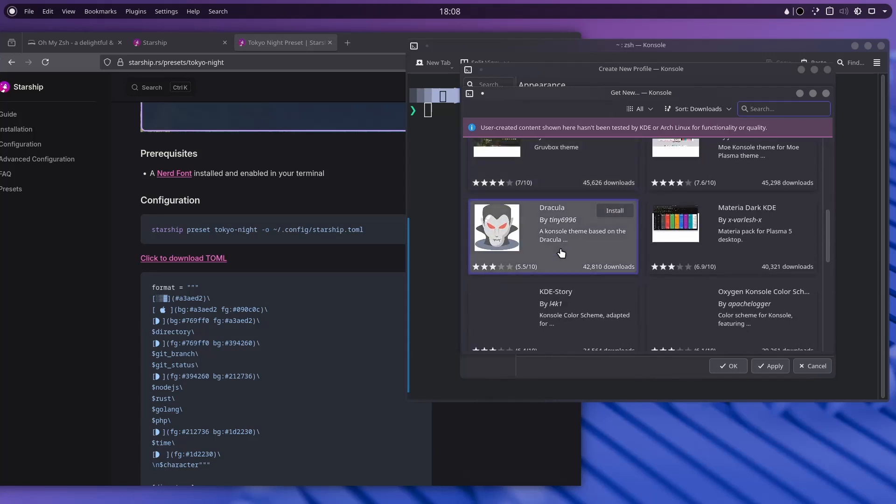
pyautogui.scroll(-5, 561, 252)
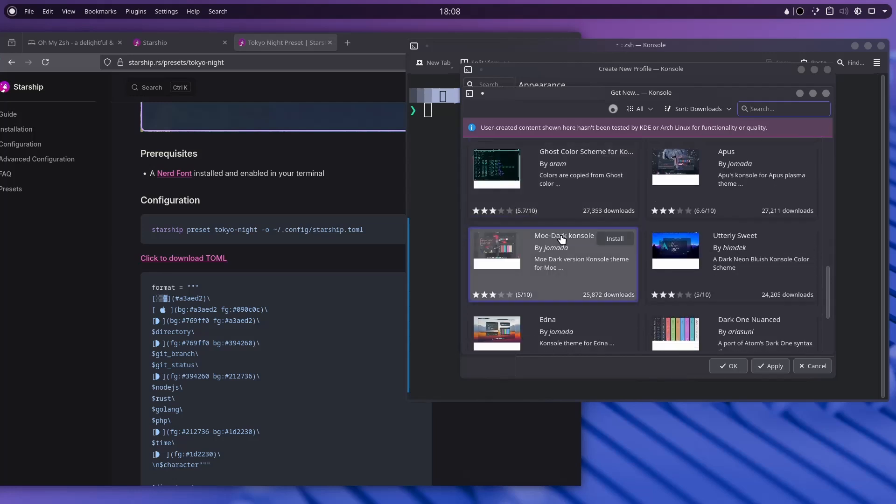
pyautogui.scroll(-3, 579, 248)
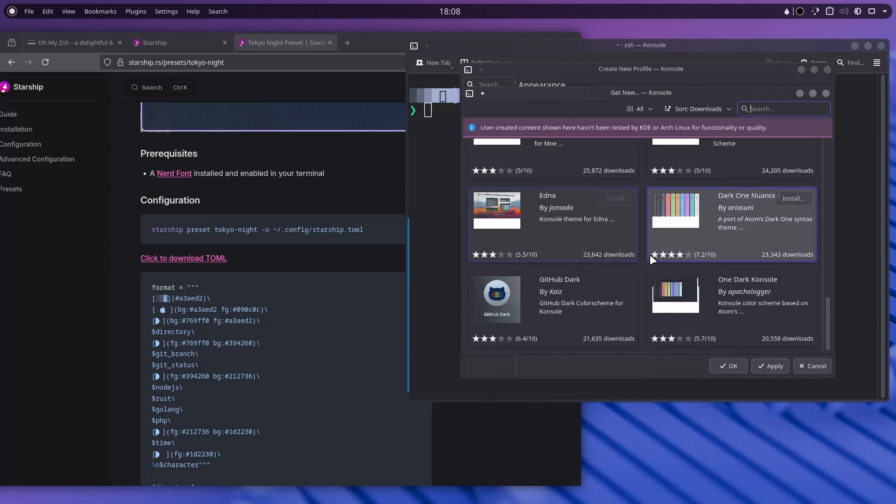
pyautogui.click(617, 281)
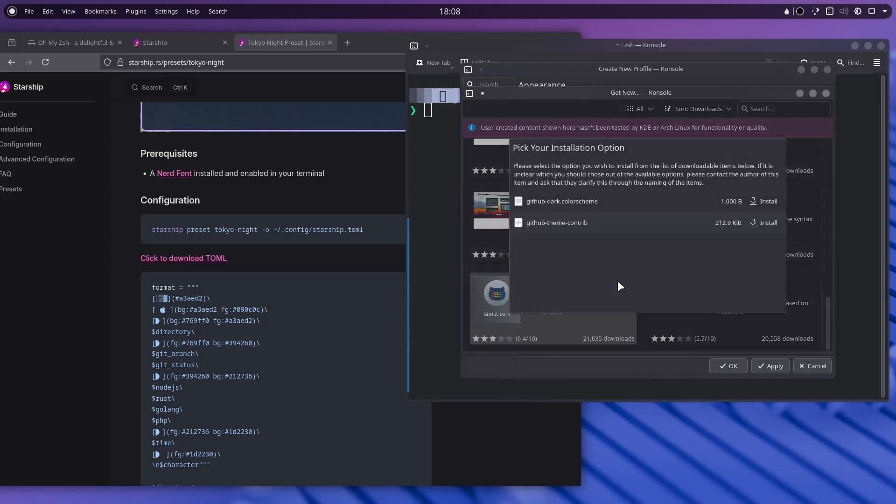
pyautogui.click(765, 223)
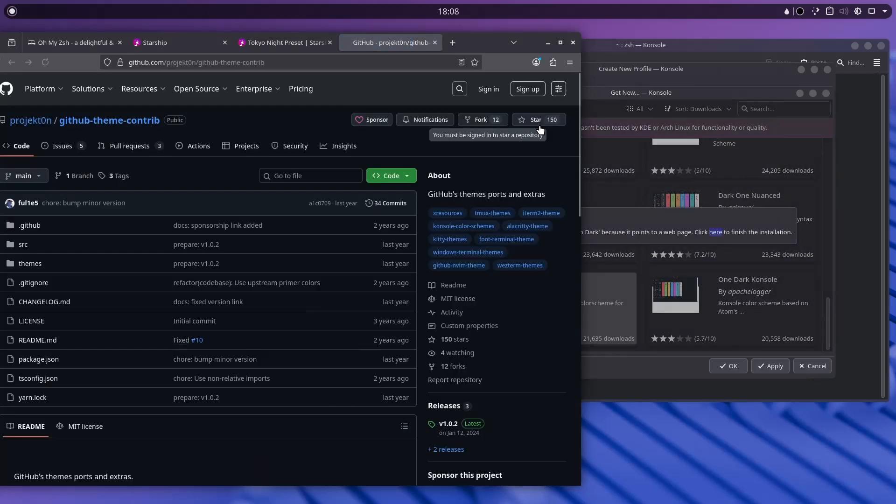
pyautogui.scroll(-10, 295, 258)
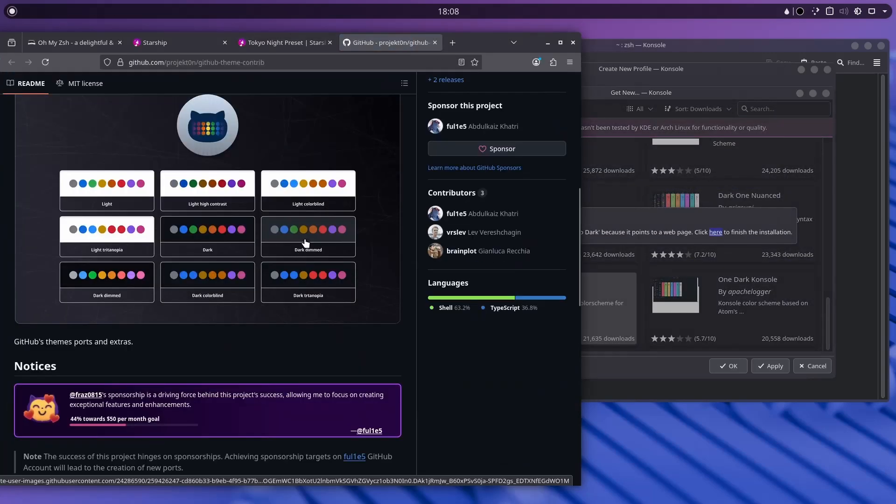
pyautogui.click(435, 43)
pyautogui.click(698, 209)
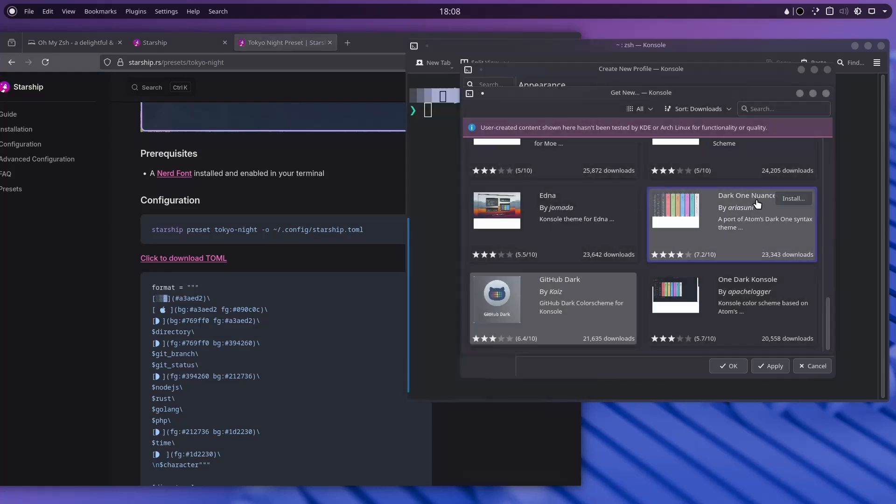
pyautogui.scroll(-10, 631, 259)
pyautogui.scroll(5, 630, 258)
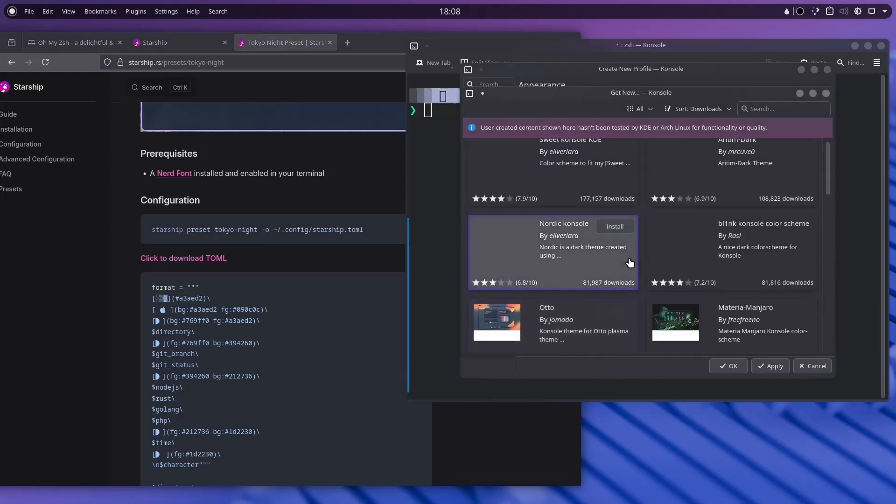
pyautogui.click(623, 233)
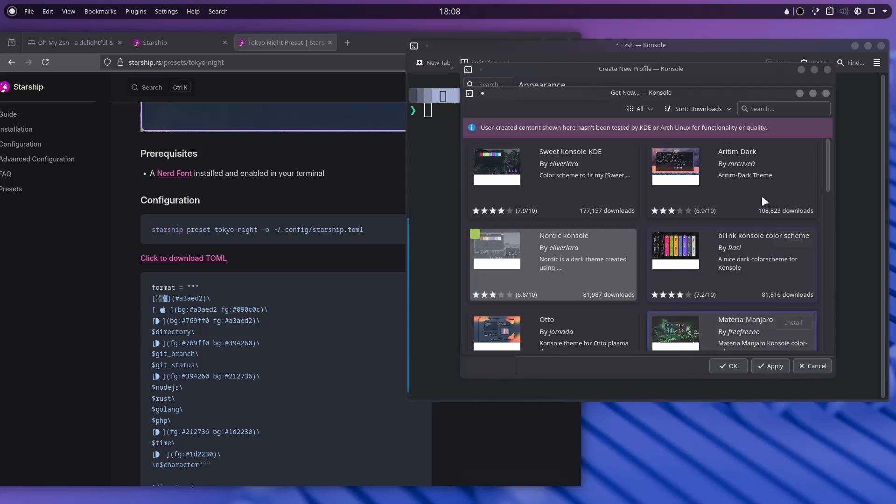
pyautogui.click(826, 93)
# Select the Nordic scheme and raise its background transparency from 25% to 39%.
pyautogui.scroll(-2, 619, 218)
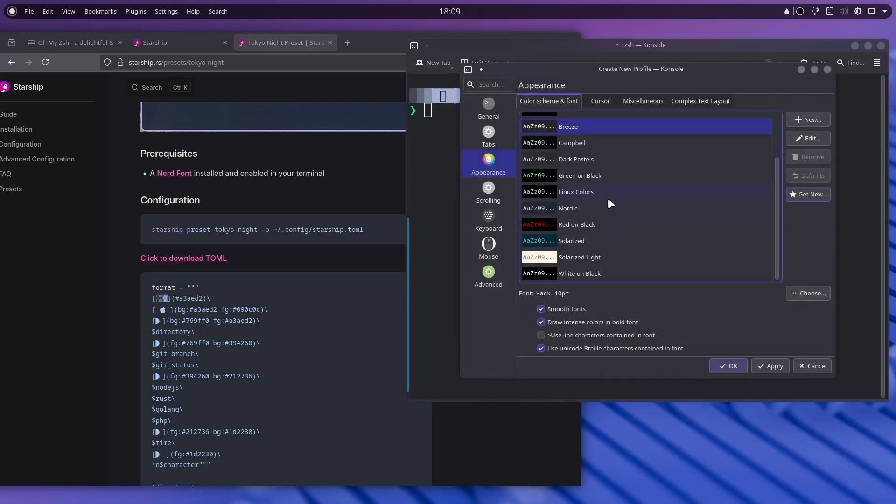
pyautogui.click(576, 207)
pyautogui.click(806, 139)
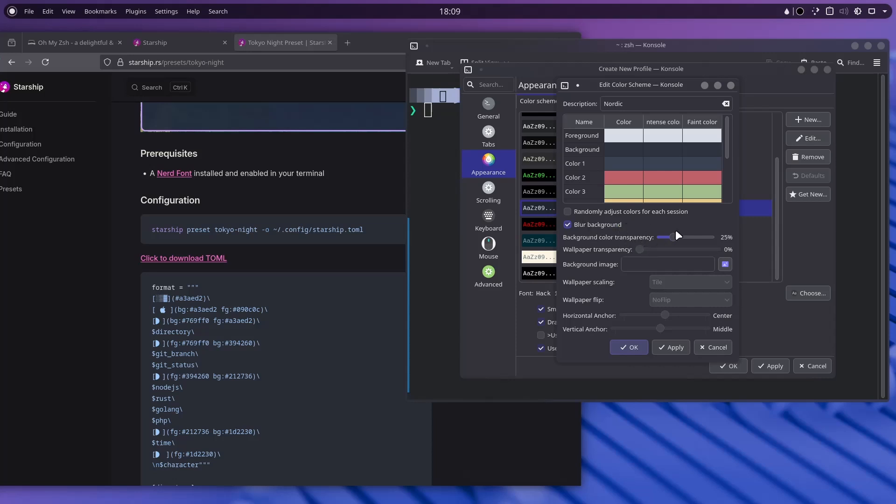
pyautogui.moveTo(675, 240); pyautogui.dragTo(683, 242)
# Keep Nordic and the Hack 10pt font, then apply and save the new profile.
pyautogui.click(640, 347)
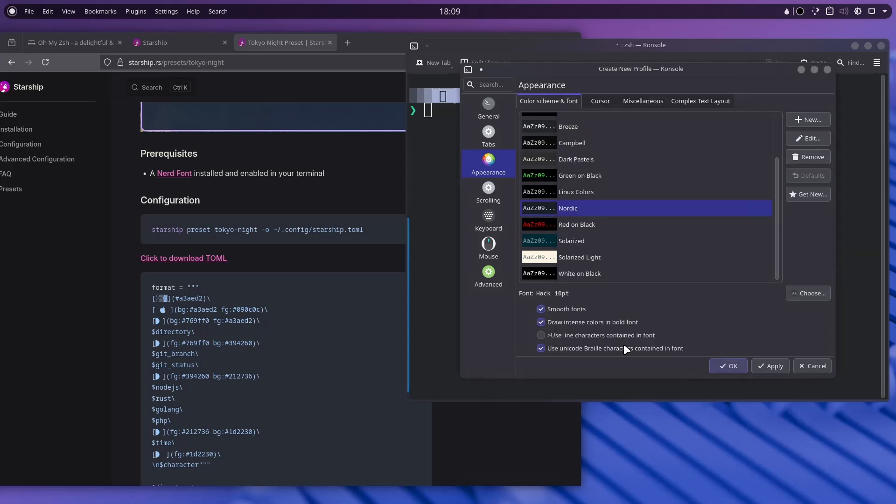
pyautogui.click(608, 209)
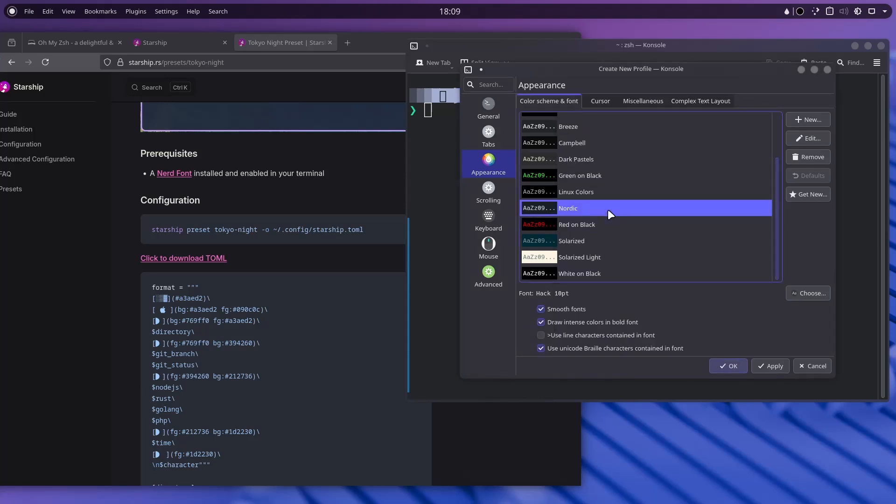
pyautogui.click(805, 295)
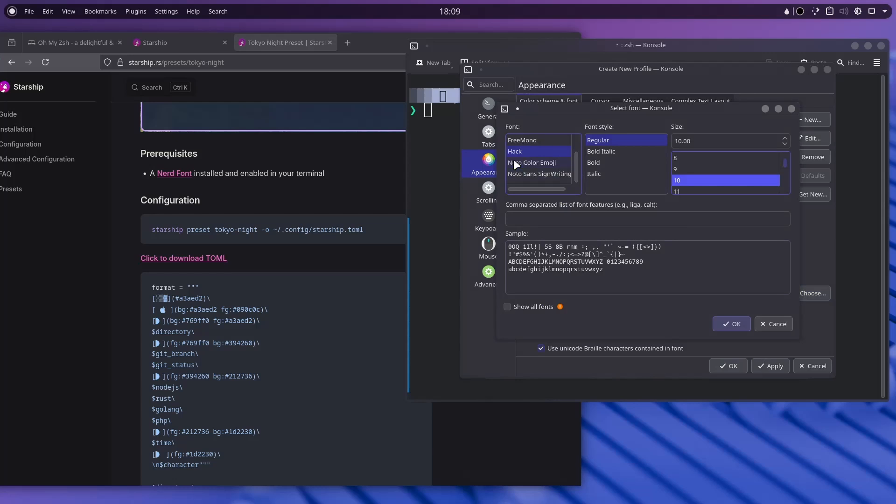
pyautogui.scroll(1, 518, 158)
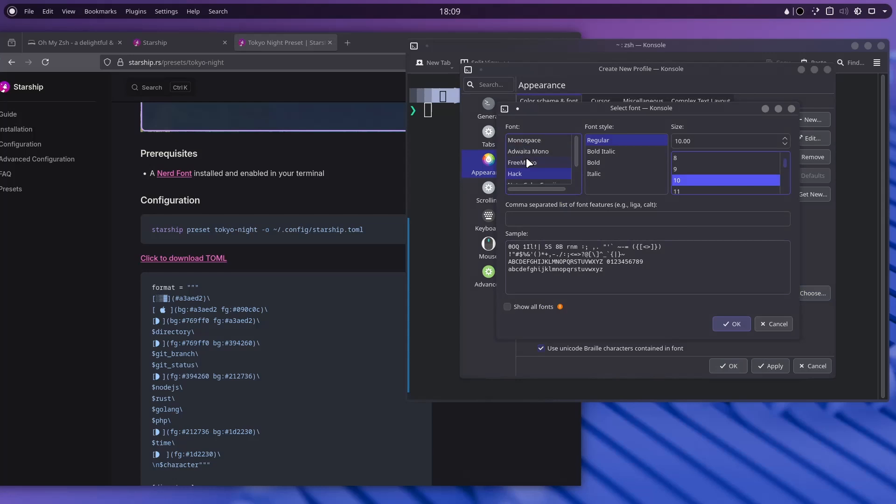
pyautogui.click(772, 326)
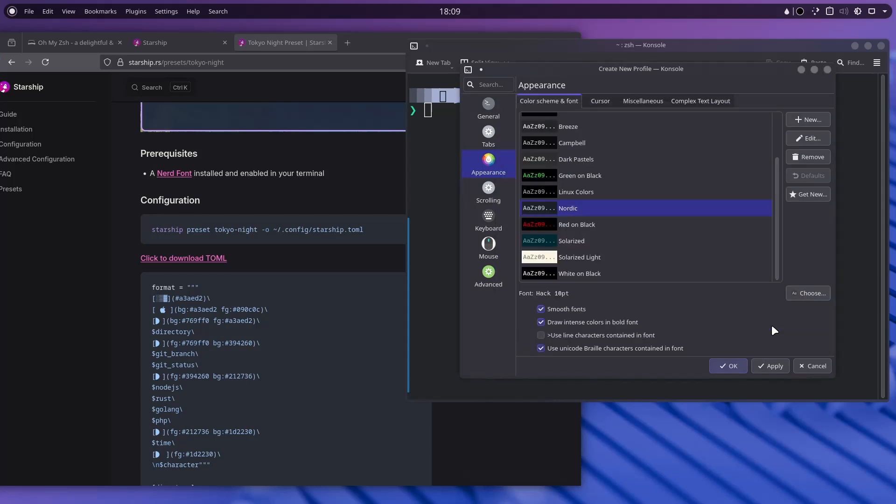
pyautogui.click(762, 364)
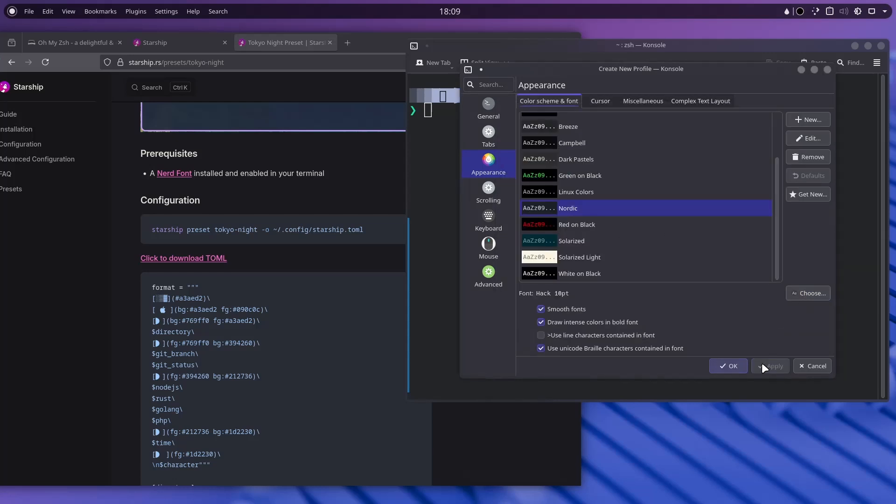
pyautogui.click(730, 366)
# Set the new profile as default and relaunch Konsole.
pyautogui.click(603, 124)
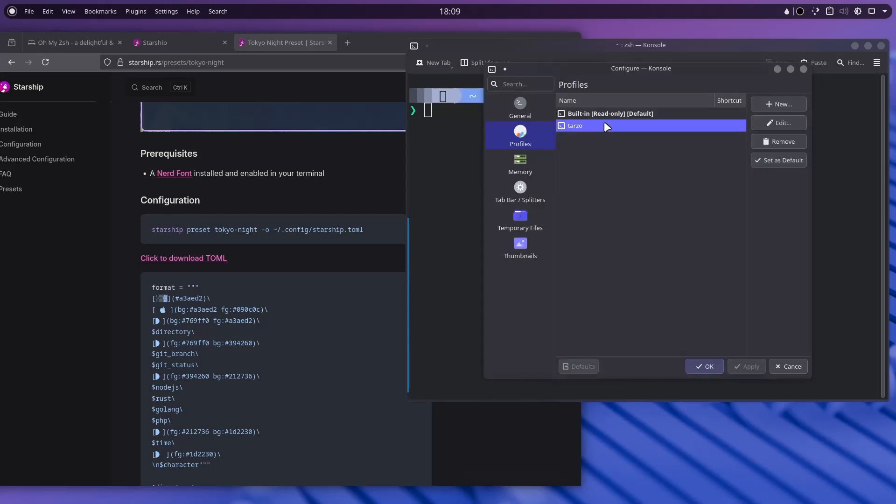
pyautogui.click(764, 159)
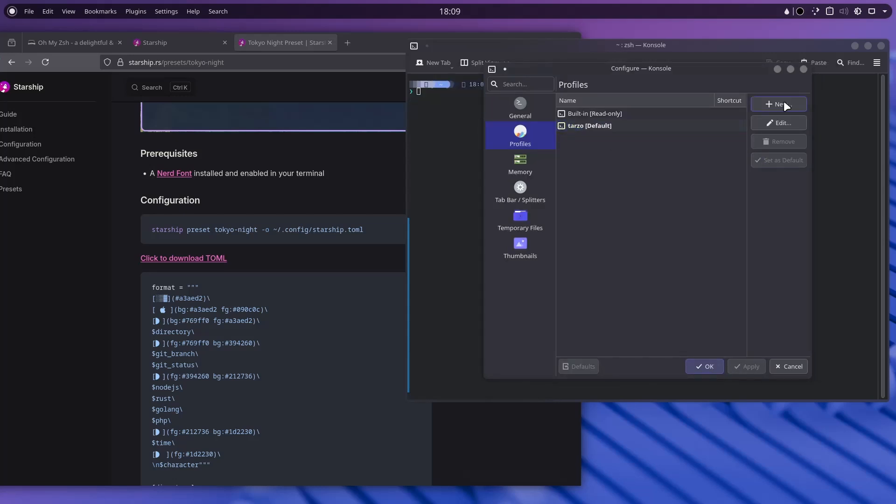
pyautogui.click(801, 70)
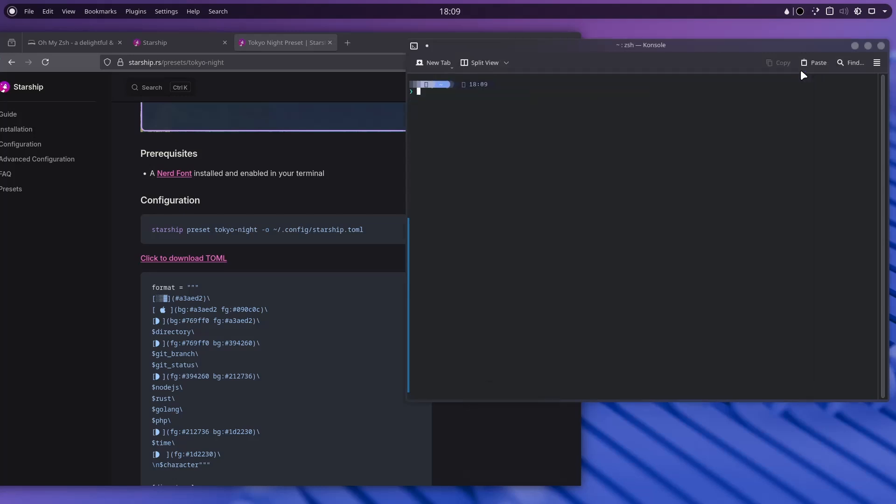
pyautogui.click(880, 47)
pyautogui.click(638, 299)
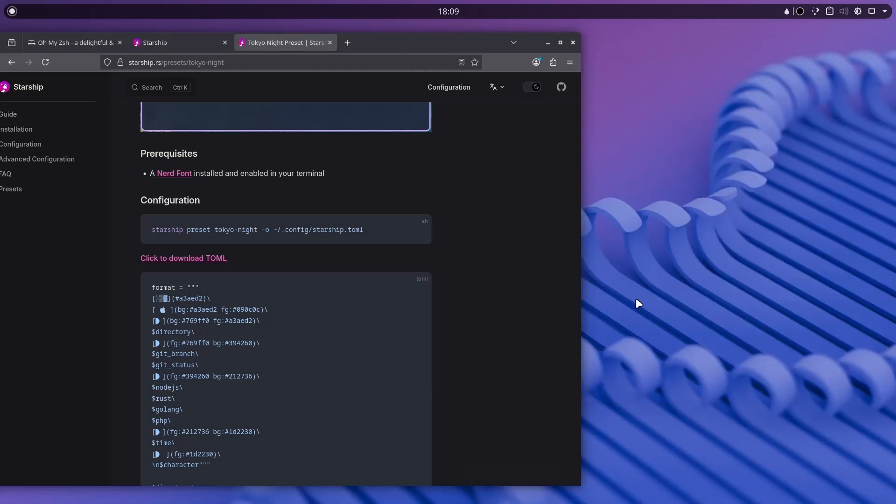
pyautogui.hotkey('ctrl', 'alt', 't')
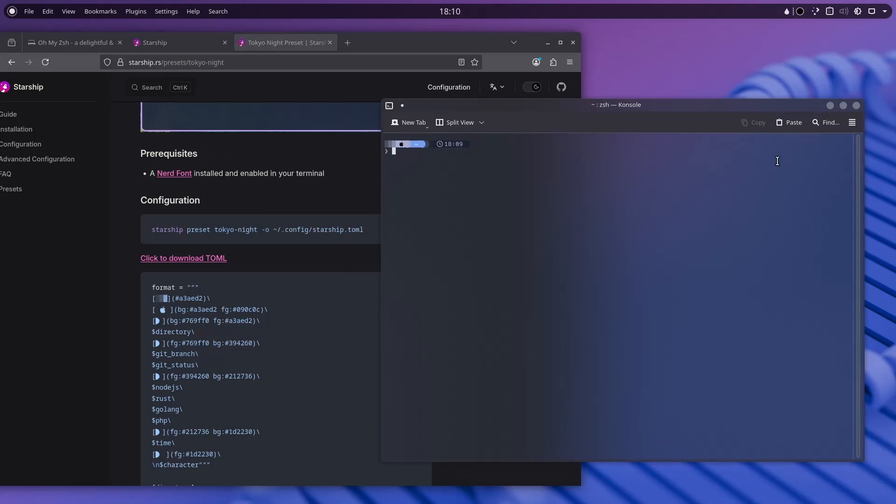
# Open the default profile's Appearance settings in Konsole's configuration.
pyautogui.click(852, 121)
pyautogui.moveTo(783, 290)
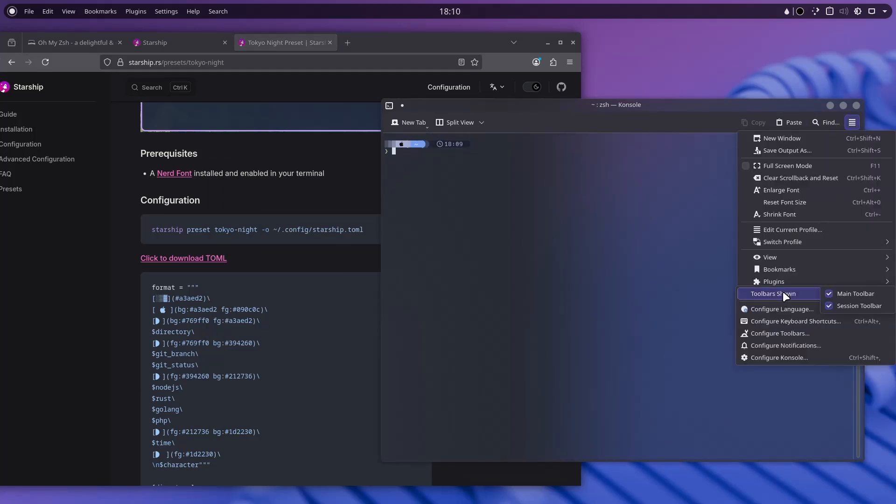
pyautogui.click(773, 356)
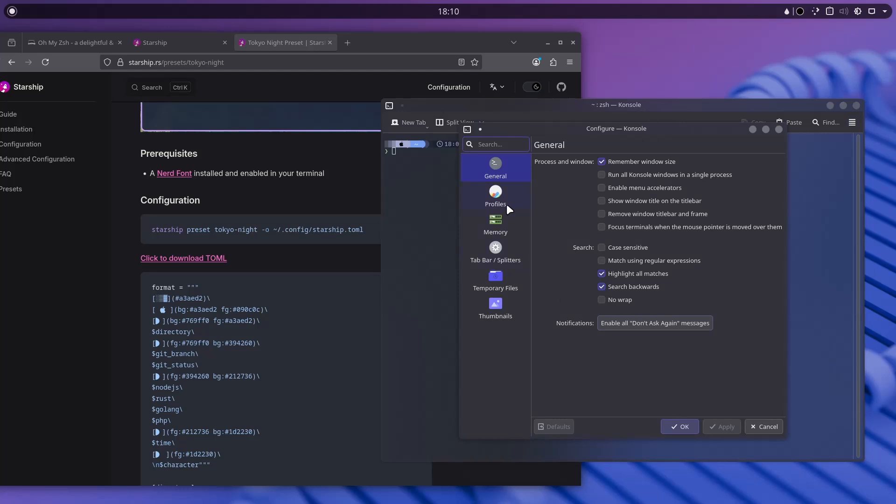
pyautogui.click(496, 196)
pyautogui.click(579, 185)
pyautogui.click(756, 182)
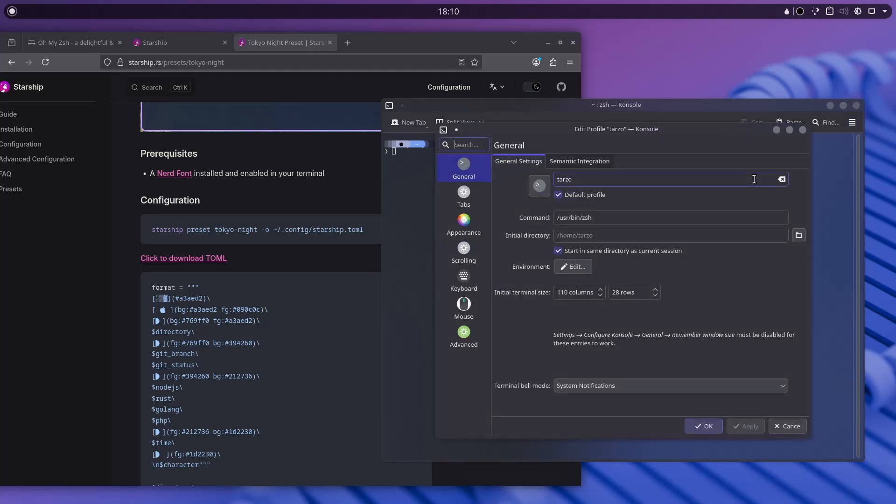
pyautogui.click(460, 223)
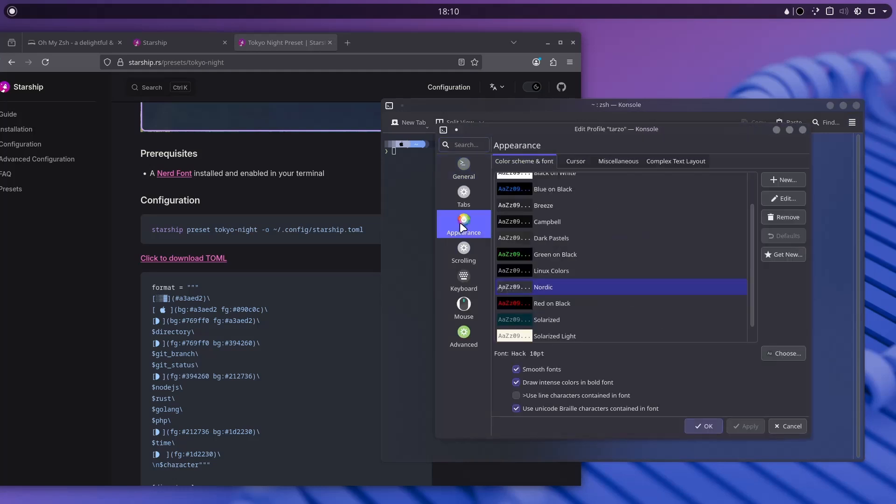
# Set the profile font to JetBrainsMono Nerd Font Regular and apply it.
pyautogui.click(774, 354)
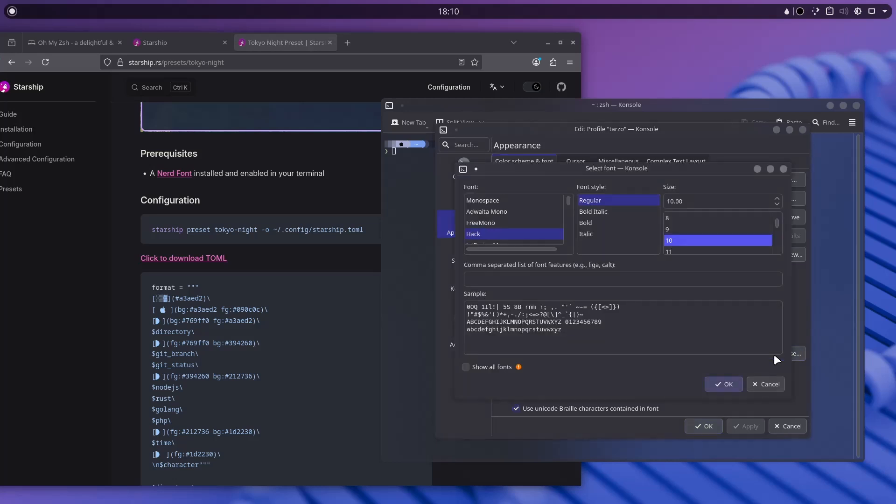
pyautogui.scroll(-2, 521, 217)
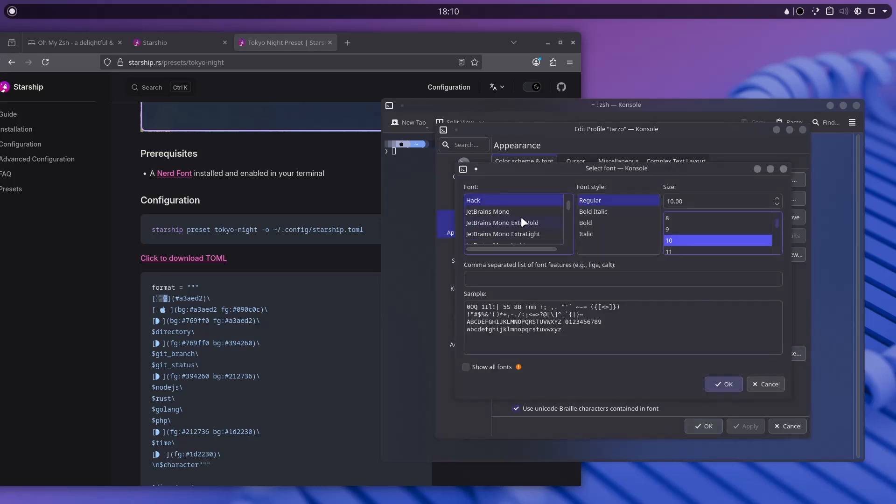
pyautogui.click(523, 212)
pyautogui.scroll(-3, 523, 213)
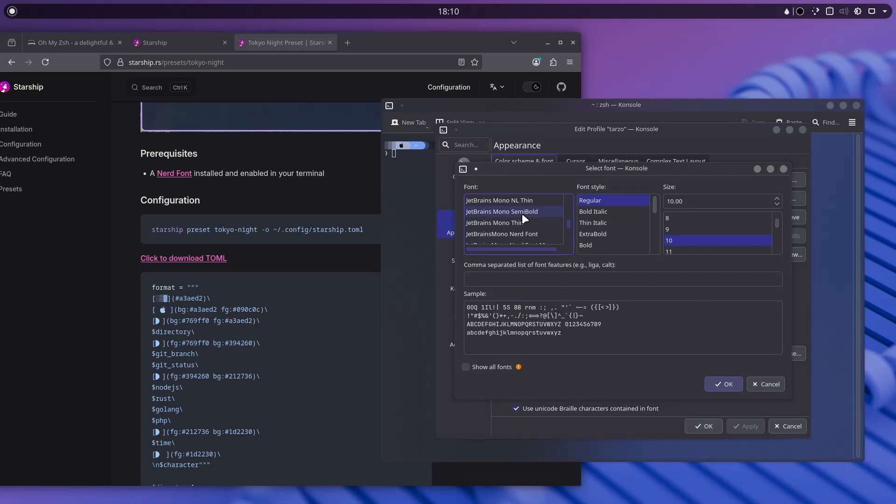
pyautogui.scroll(1, 522, 213)
pyautogui.click(525, 233)
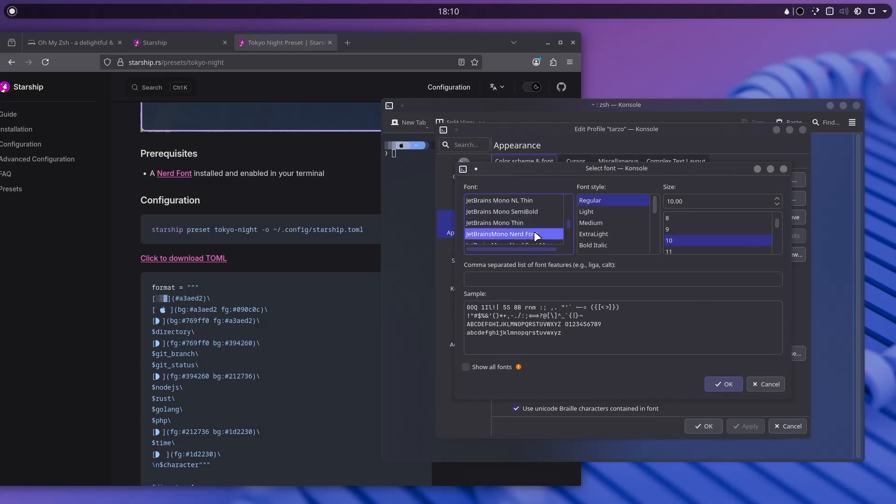
pyautogui.click(603, 220)
pyautogui.click(603, 199)
pyautogui.click(724, 385)
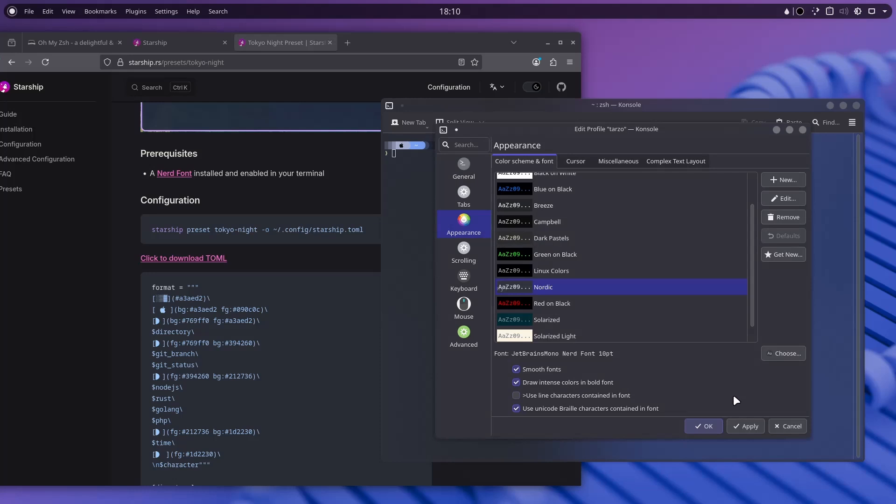
pyautogui.click(737, 426)
# Set the font size to 16 pt and move the profile editor aside.
pyautogui.click(786, 350)
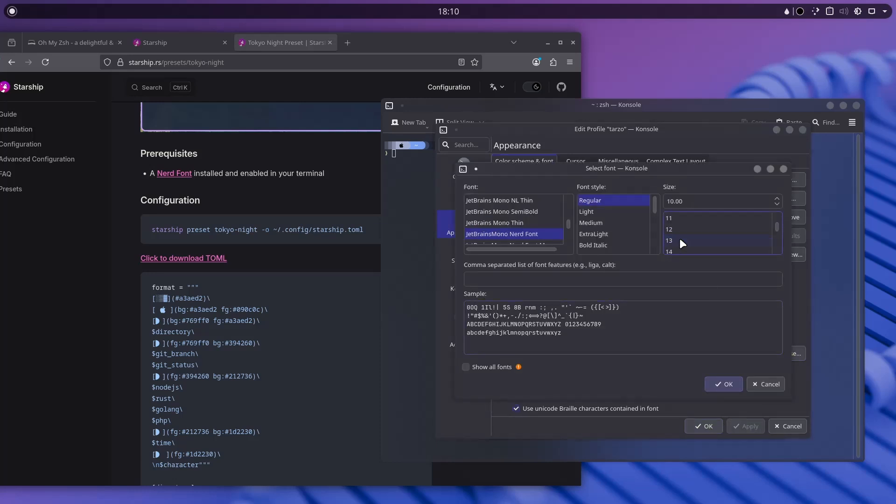
pyautogui.click(680, 240)
pyautogui.click(730, 383)
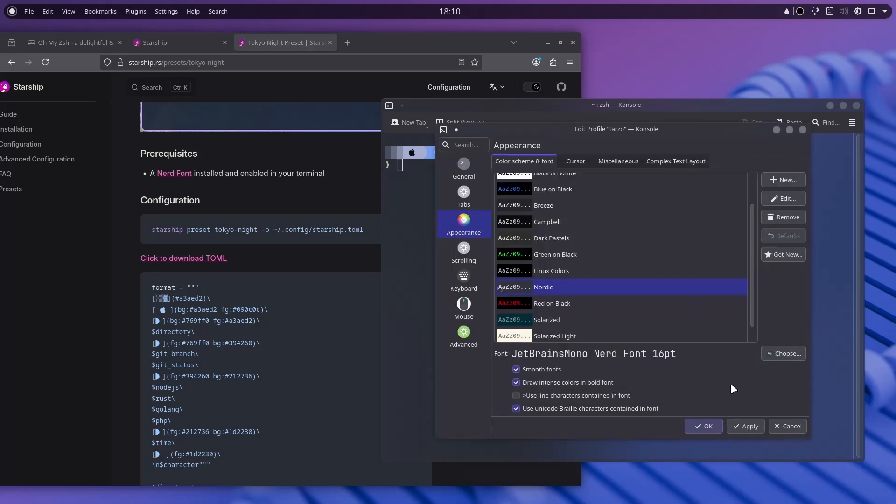
pyautogui.moveTo(611, 128); pyautogui.dragTo(189, 129)
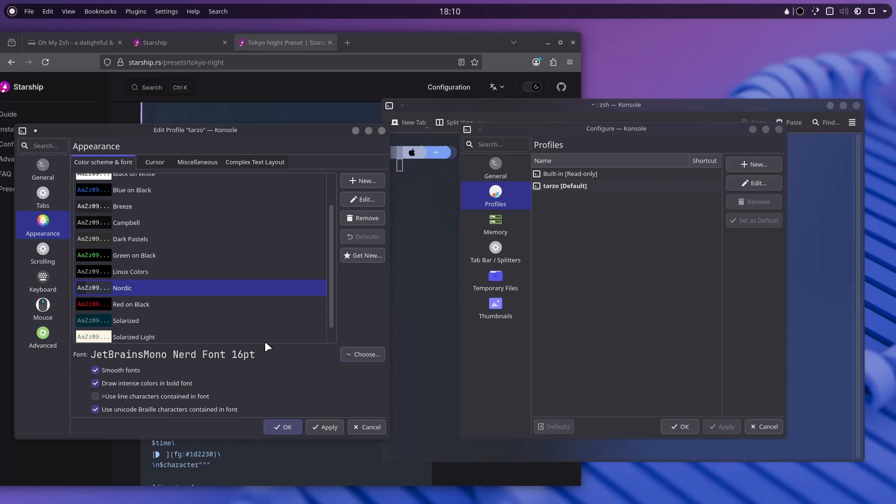
# Change the font size to 15 pt and save the profile.
pyautogui.click(356, 357)
pyautogui.click(253, 227)
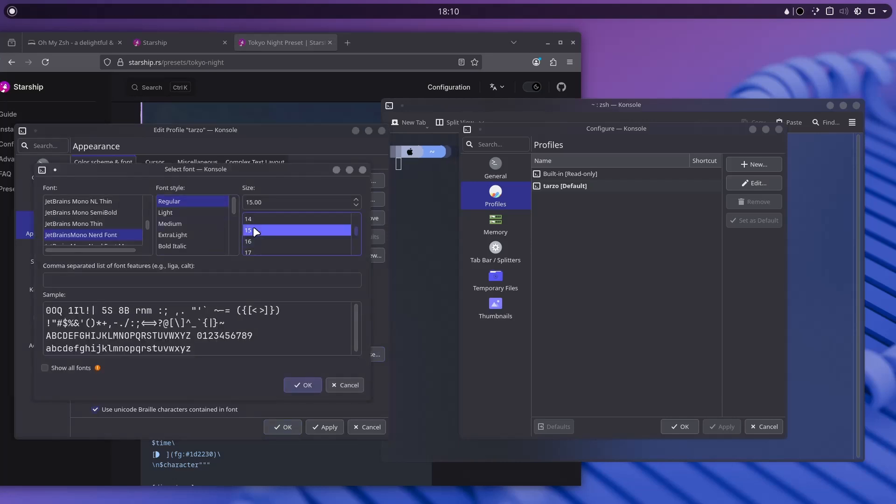
pyautogui.click(259, 220)
pyautogui.click(257, 239)
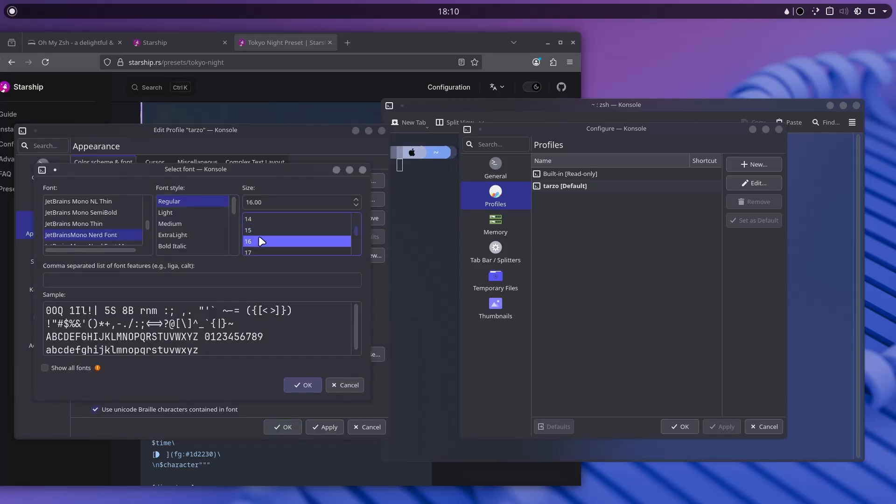
pyautogui.click(259, 233)
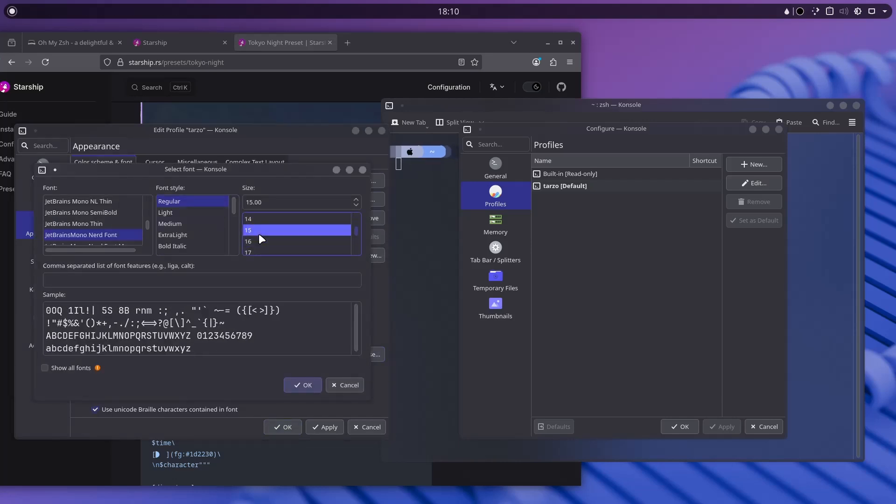
pyautogui.click(111, 215)
pyautogui.scroll(1, 112, 215)
pyautogui.scroll(2, 111, 214)
pyautogui.scroll(-1, 112, 214)
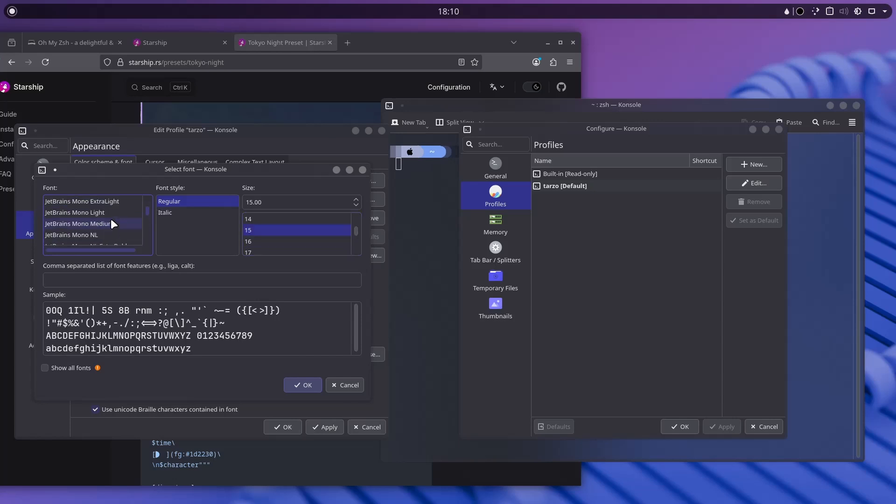
pyautogui.click(302, 386)
pyautogui.click(283, 426)
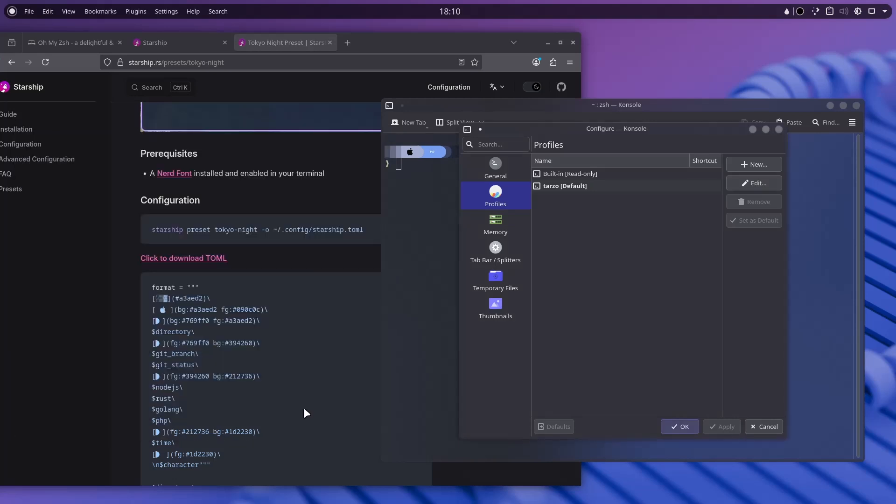
# Open ~/.config/starship.toml in Neovim and select the Apple logo on line 3.
pyautogui.click(691, 428)
pyautogui.moveTo(511, 110); pyautogui.dragTo(590, 122)
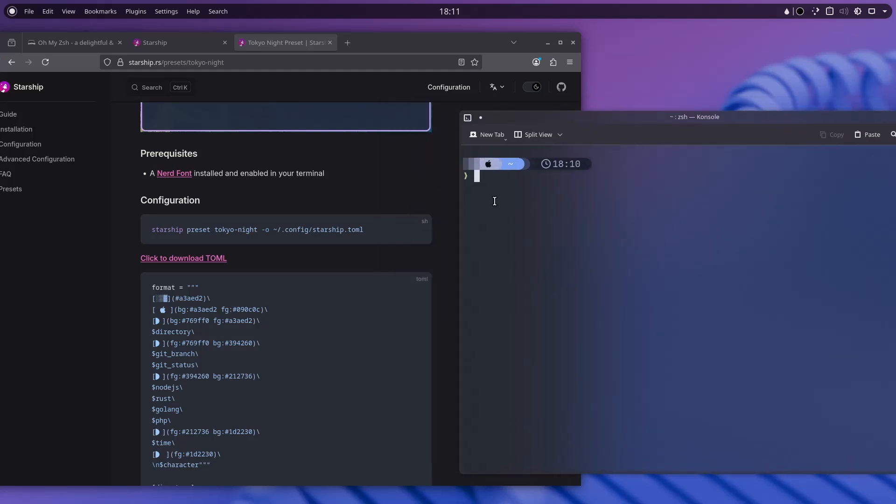
pyautogui.write('nvim')
pyautogui.write('~/.config/')
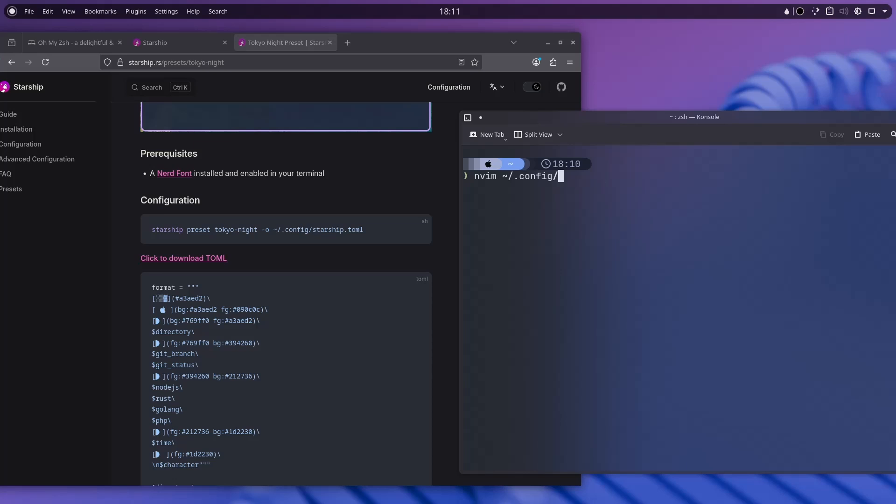
pyautogui.write('st')
pyautogui.press('Tab')
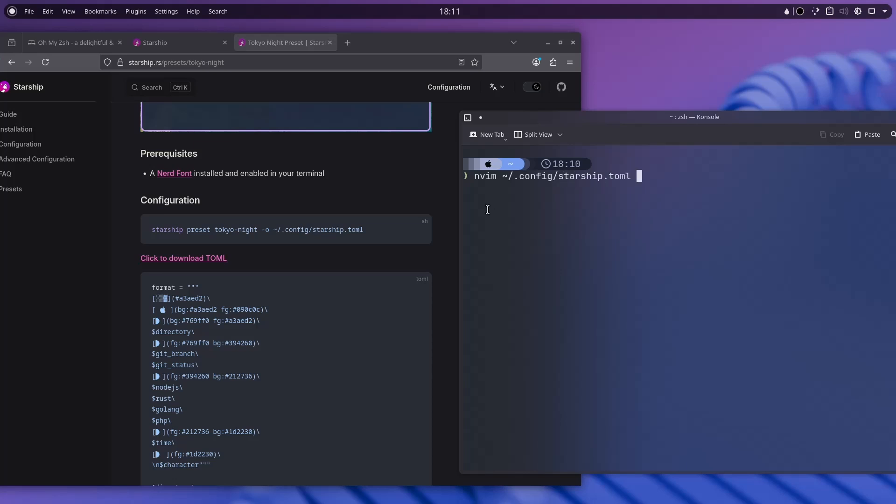
pyautogui.press('Return')
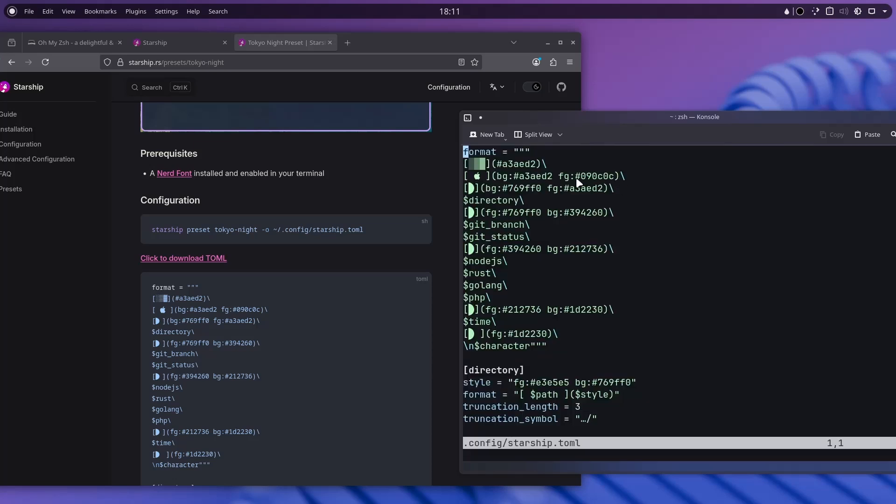
pyautogui.moveTo(477, 177); pyautogui.dragTo(483, 180)
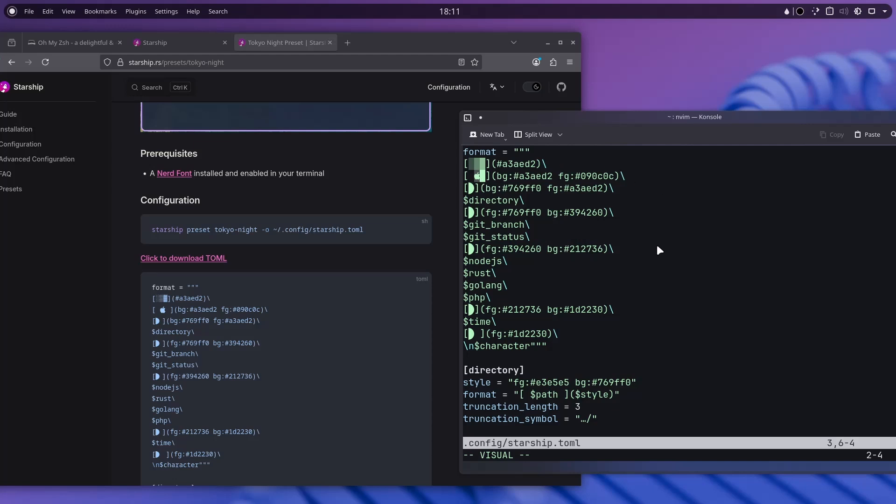
pyautogui.moveTo(508, 213)
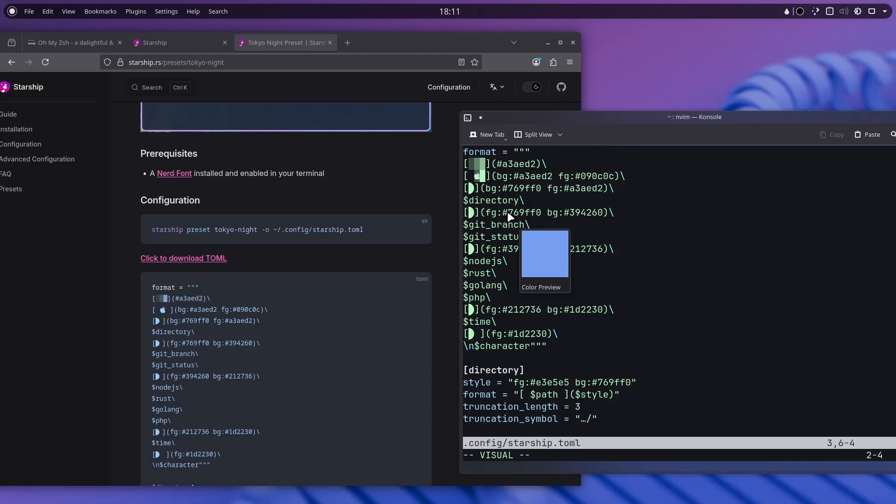
# Find the Nerd Fonts cheat sheet, search 'arch linux' and copy the nf-linux-archlinux glyph.
pyautogui.click(346, 44)
pyautogui.write('n')
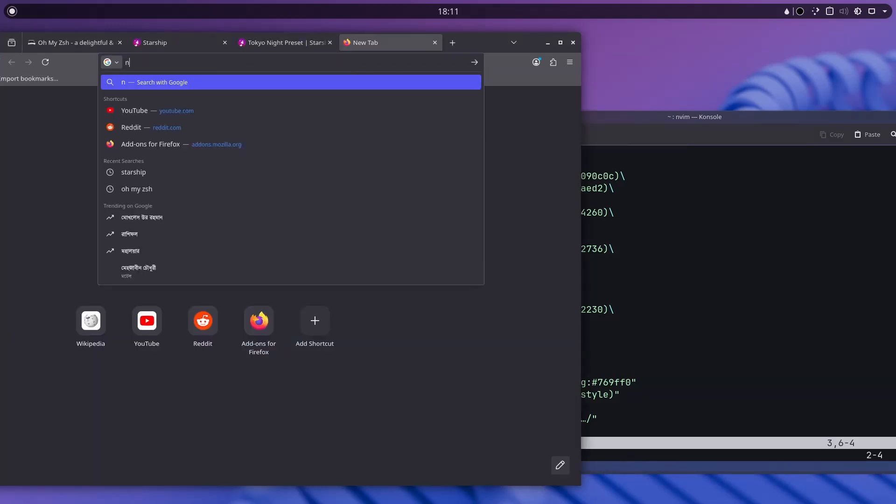
pyautogui.write('erd font cheat sheet')
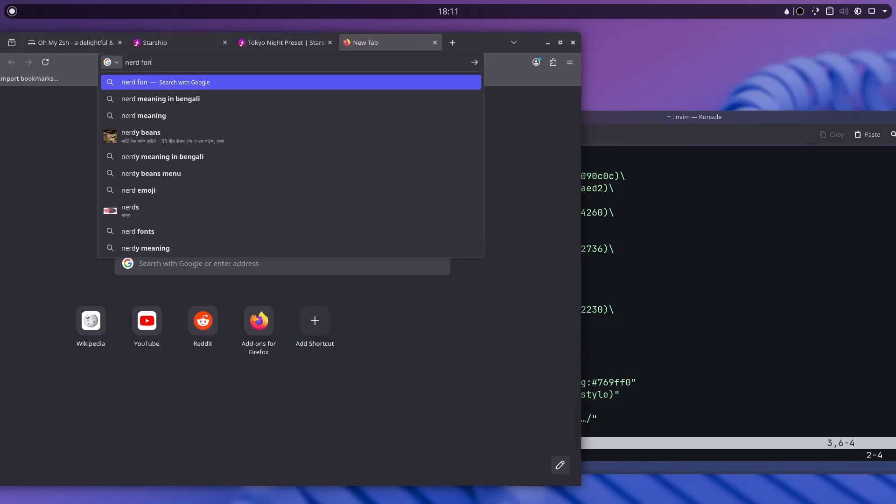
pyautogui.press('Return')
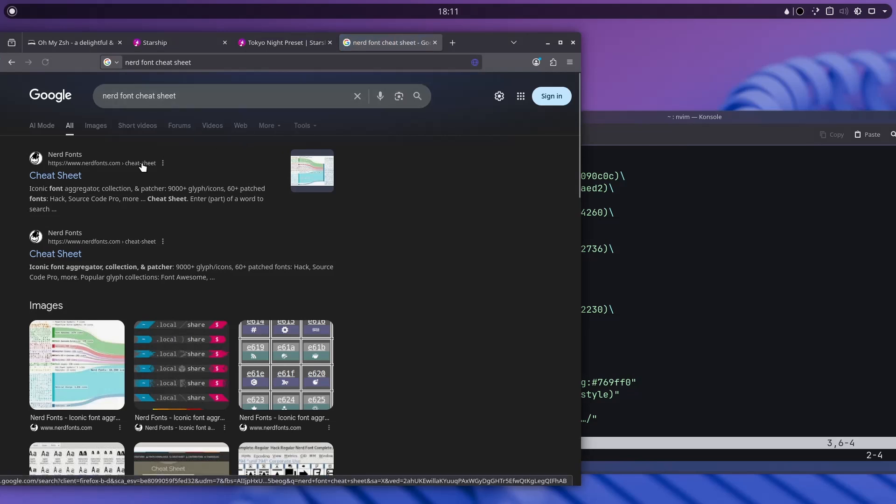
pyautogui.click(141, 165)
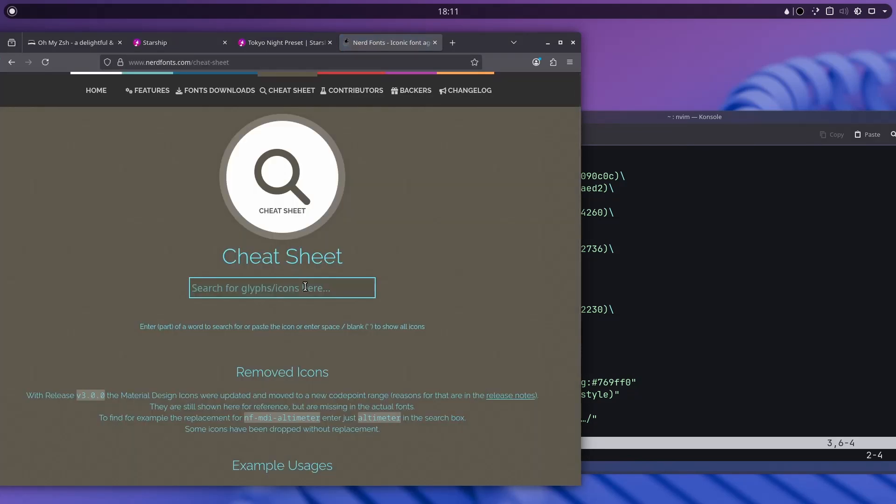
pyautogui.write('arch linux')
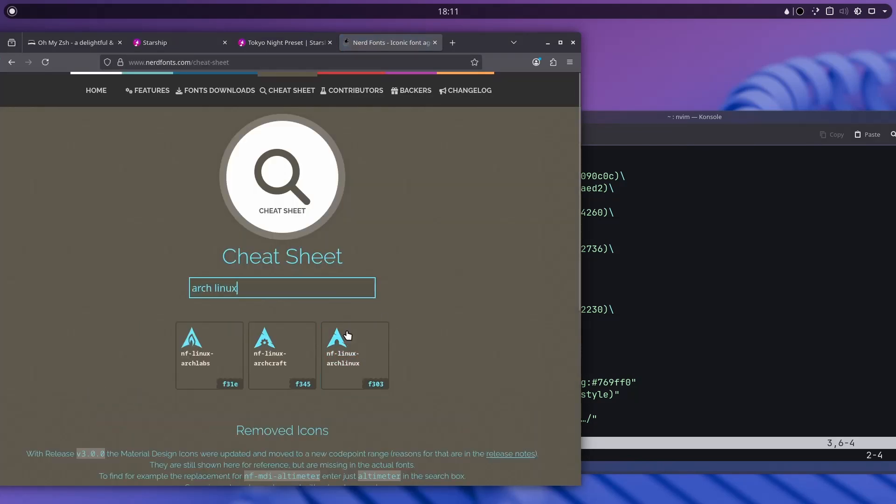
pyautogui.moveTo(355, 355)
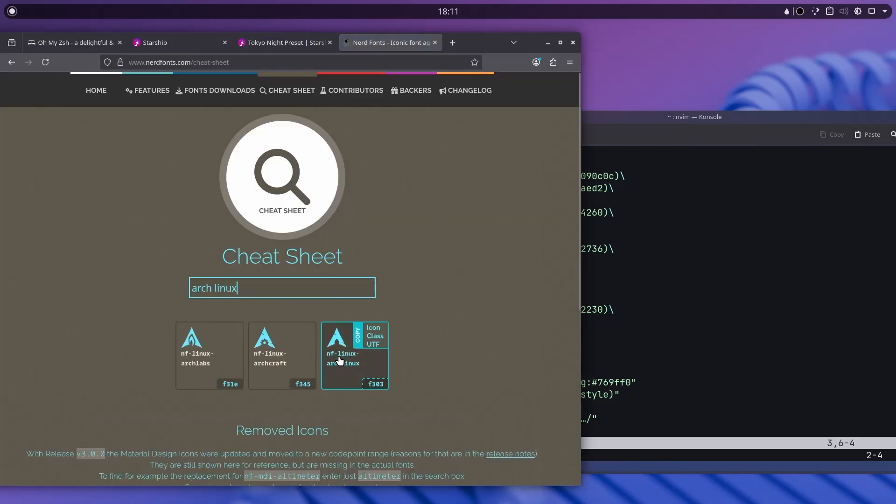
pyautogui.click(371, 329)
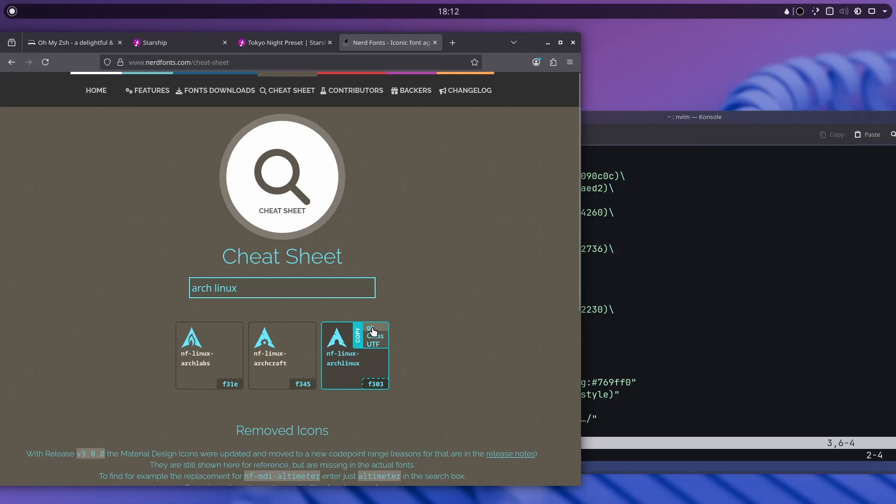
pyautogui.click(678, 222)
# Replace the Apple glyph in starship.toml with the Arch Linux icon and save with :wq.
pyautogui.press('a')
pyautogui.press('BackSpace')
pyautogui.press('BackSpace')
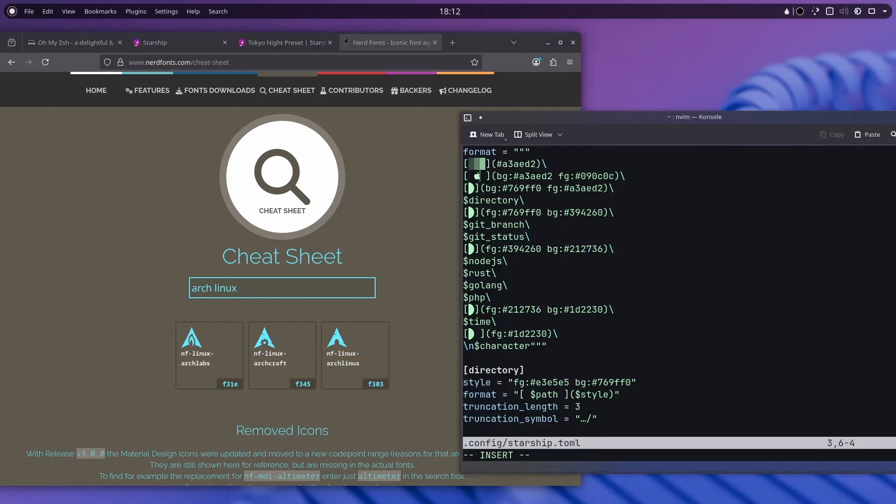
pyautogui.hotkey('ctrl', 'shift', 'v')
pyautogui.press('Escape')
pyautogui.write(':wq')
pyautogui.press('Return')
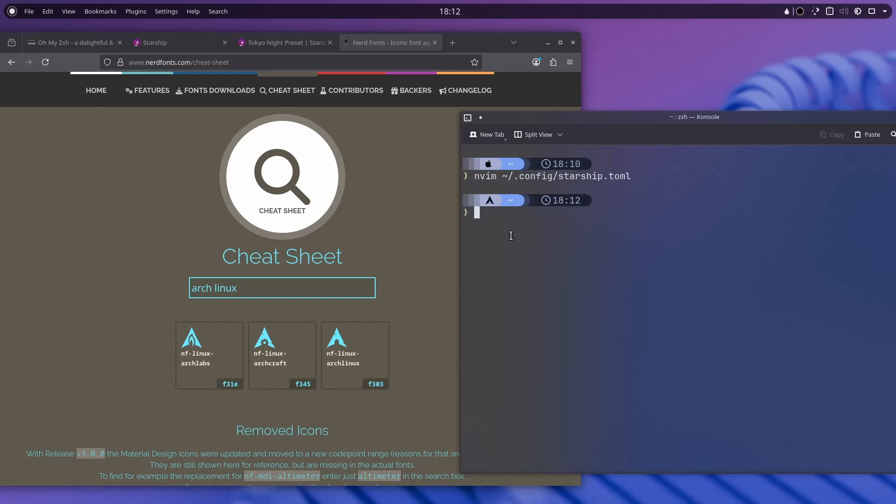
# Clear the terminal so the prompt shows the Arch icon.
pyautogui.write('clear')
pyautogui.press('Return')
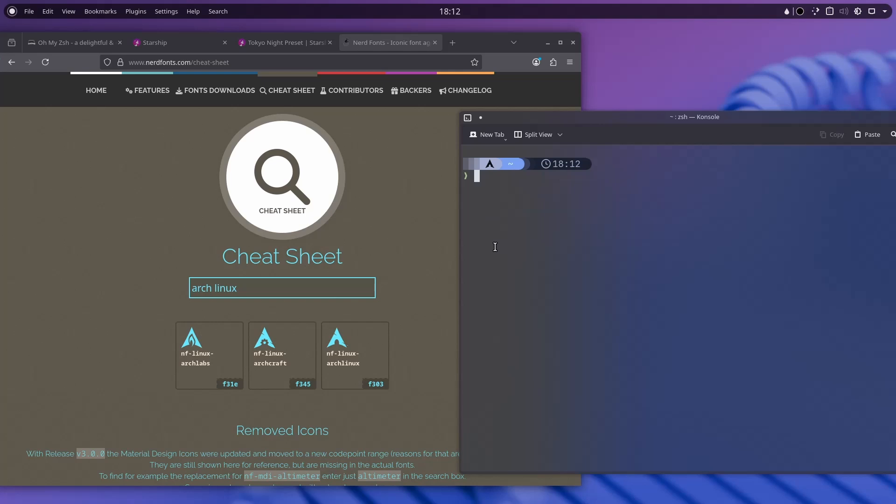
pyautogui.write('sudo')
pyautogui.press('BackSpace')
pyautogui.press('BackSpace')
pyautogui.press('BackSpace')
pyautogui.press('BackSpace')
# Open a new tab and close the Nerd Fonts, Tokyo Night, Starship and Oh My Zsh tabs.
pyautogui.click(452, 43)
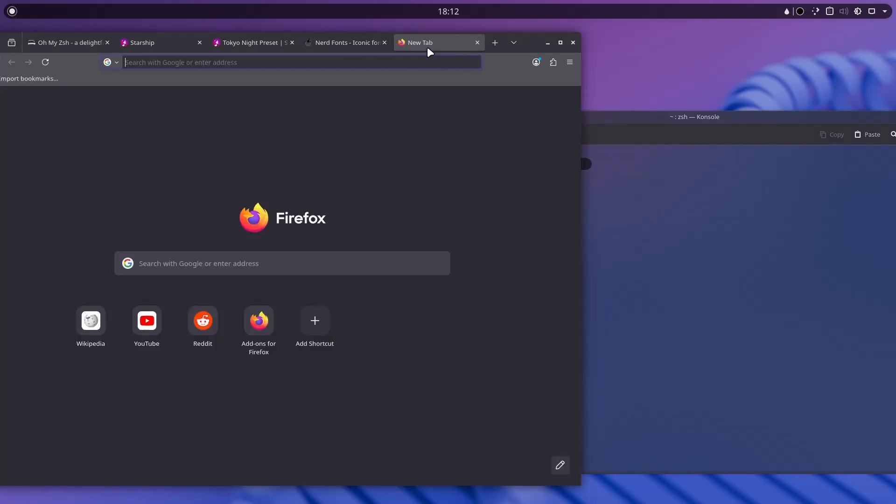
pyautogui.click(377, 40)
pyautogui.click(384, 42)
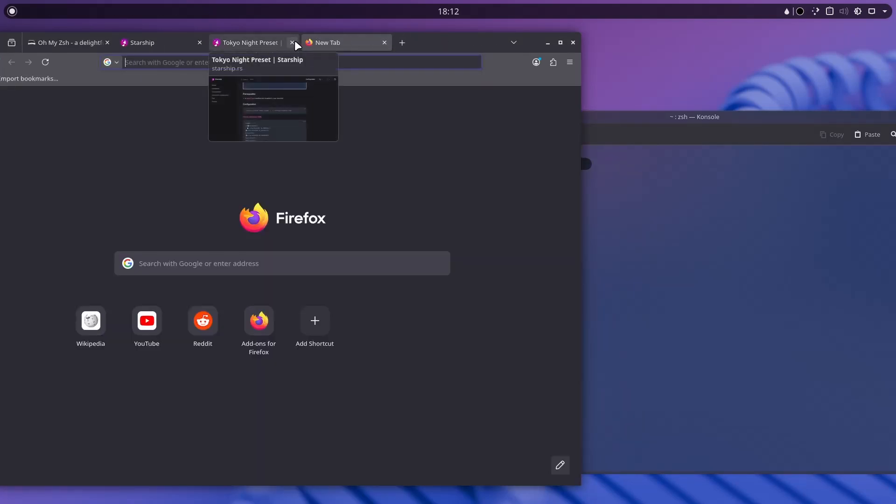
pyautogui.click(292, 43)
pyautogui.click(200, 42)
pyautogui.click(107, 42)
# Search the web for 'zsh autocomplete'.
pyautogui.click(154, 63)
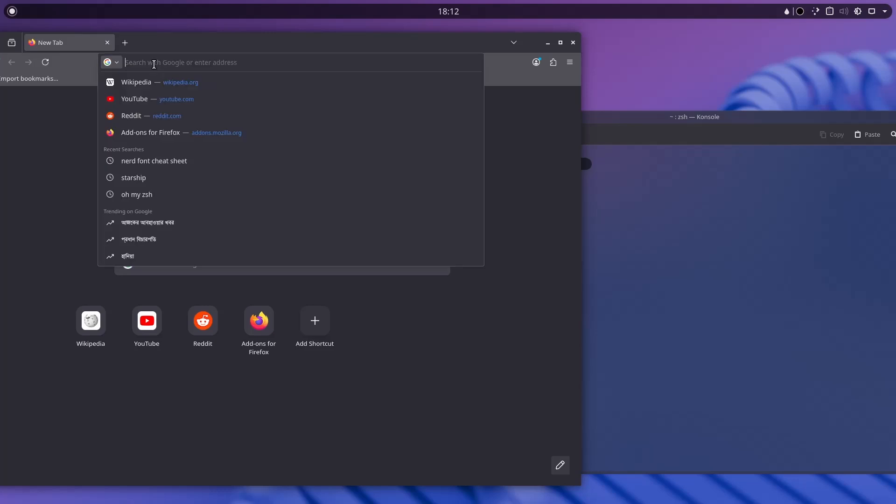
pyautogui.write('zsh')
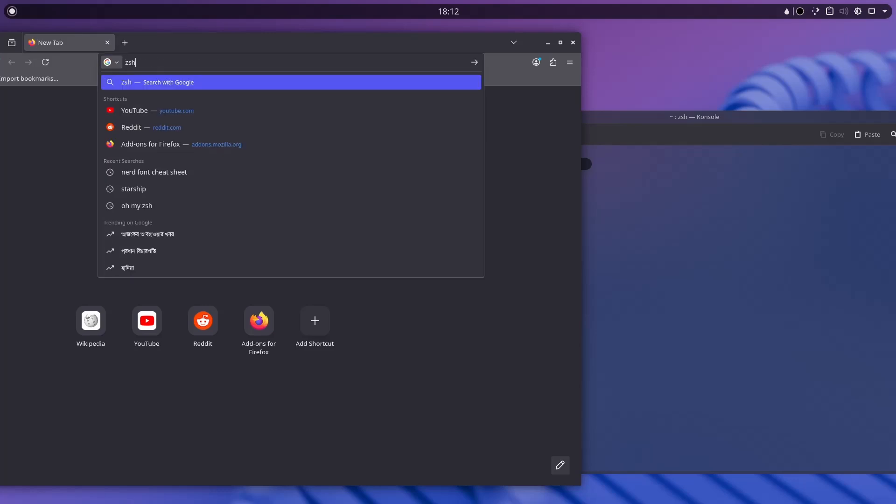
pyautogui.write('sbt')
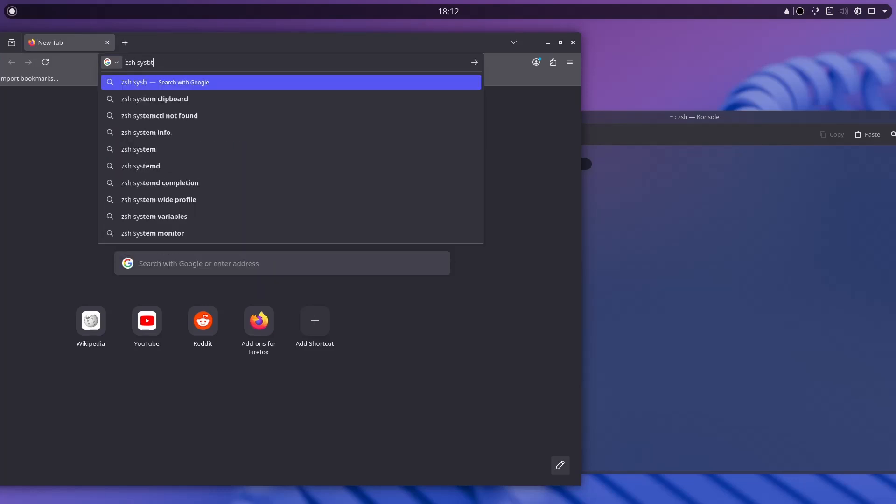
pyautogui.press('BackSpace')
pyautogui.press('BackSpace')
pyautogui.press('BackSpace')
pyautogui.press('BackSpace')
pyautogui.press('BackSpace')
pyautogui.press('BackSpace')
pyautogui.write('autocomplete')
pyautogui.press('Return')
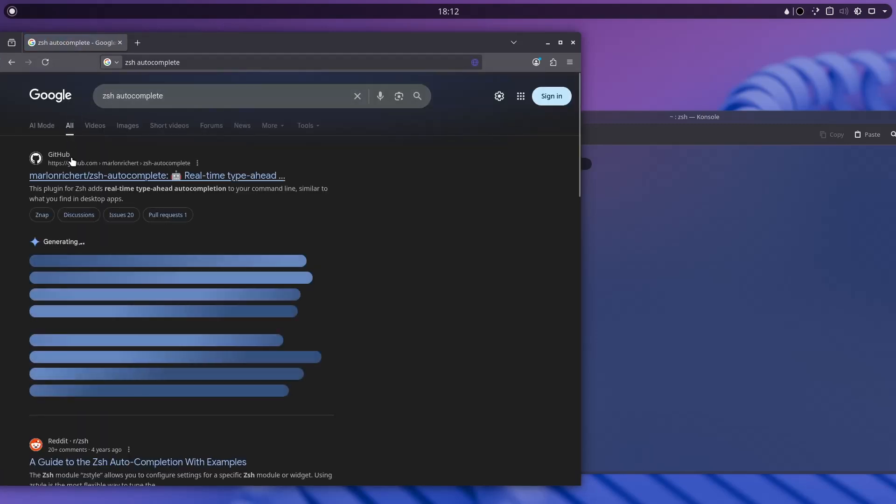
# Open the GitHub gist on Oh My Zsh plugins and scroll to its install commands.
pyautogui.scroll(-5, 109, 127)
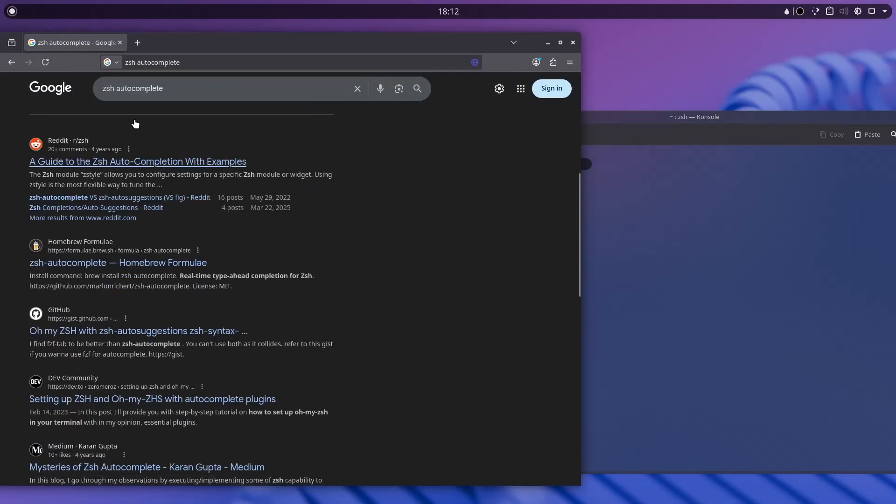
pyautogui.click(142, 332)
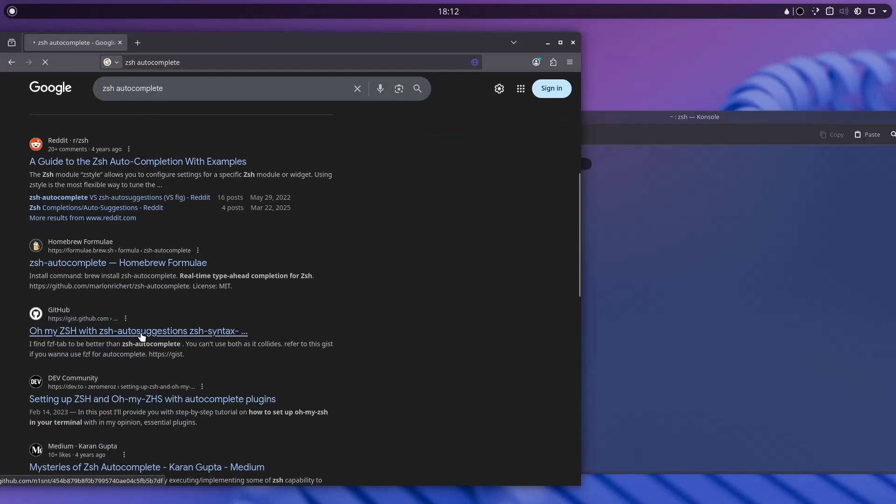
pyautogui.scroll(-5, 140, 329)
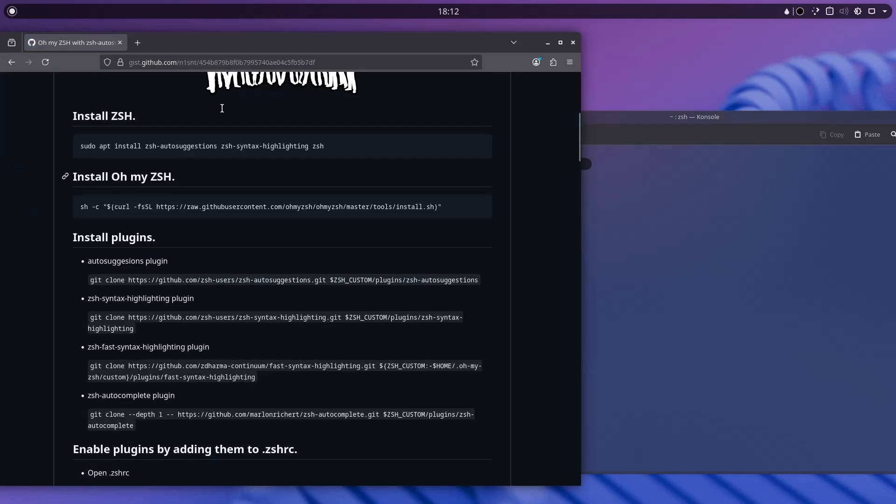
pyautogui.scroll(6, 230, 193)
pyautogui.scroll(-6, 223, 346)
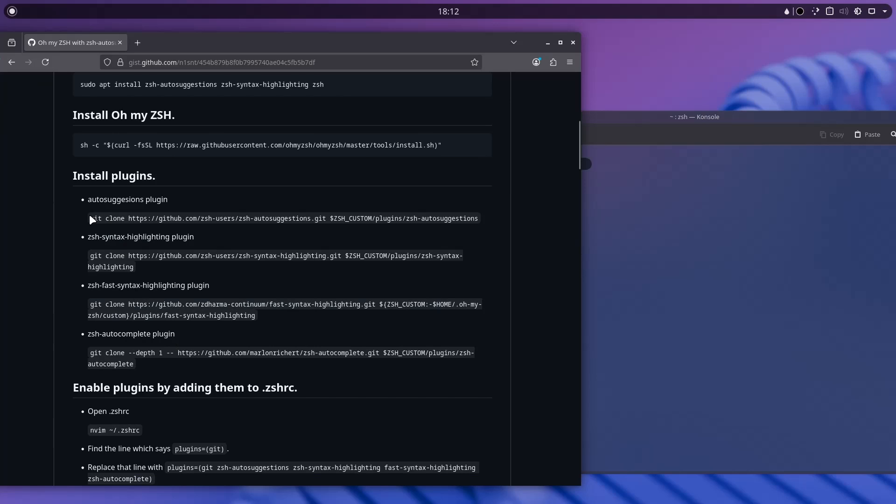
# Clone zsh-autosuggestions and zsh-syntax-highlighting into Oh My Zsh's custom plugins folder.
pyautogui.tripleClick(147, 219)
pyautogui.rightClick(469, 224)
pyautogui.click(486, 232)
pyautogui.click(669, 219)
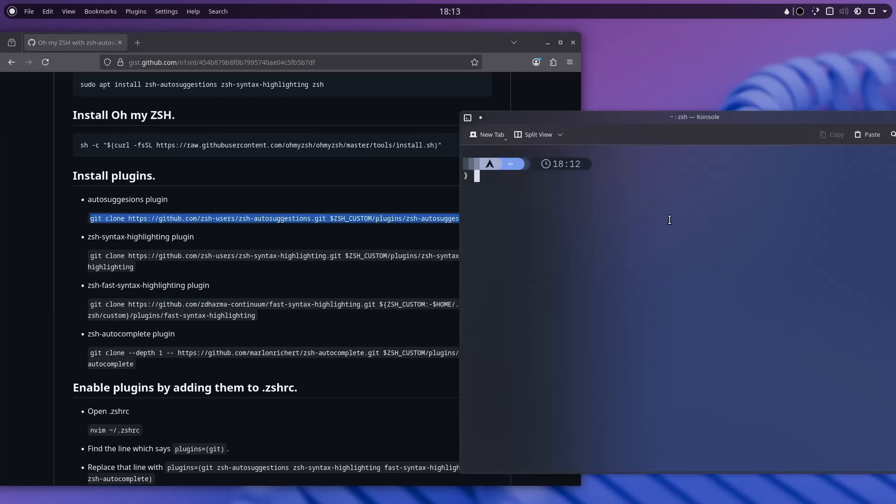
pyautogui.hotkey('ctrl', 'shift', 'v')
pyautogui.press('Return')
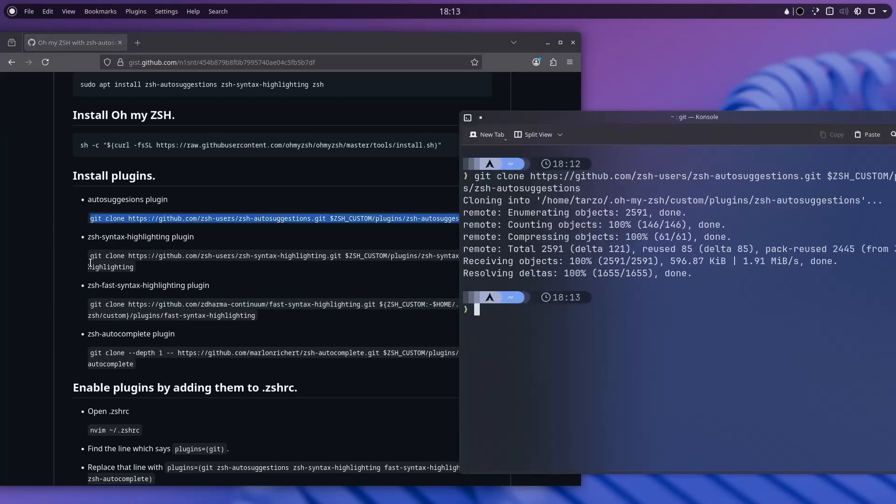
pyautogui.tripleClick(91, 261)
pyautogui.click(711, 267)
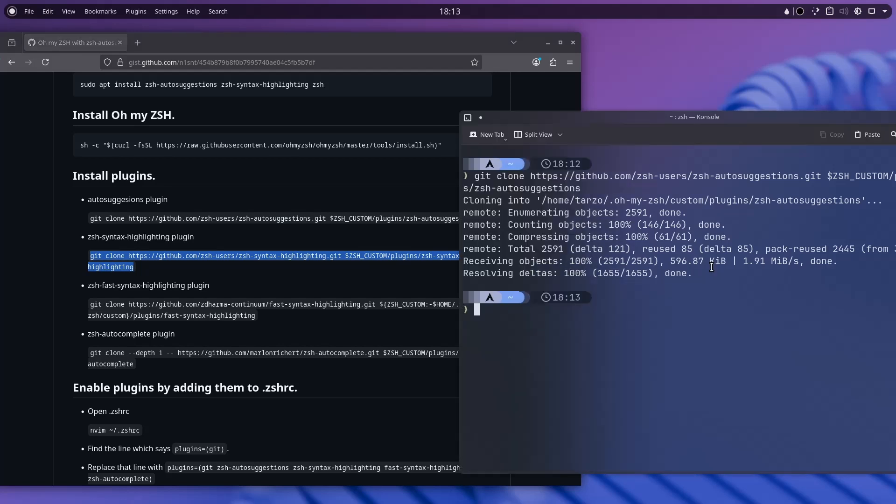
pyautogui.hotkey('ctrl', 'shift', 'v')
pyautogui.press('Return')
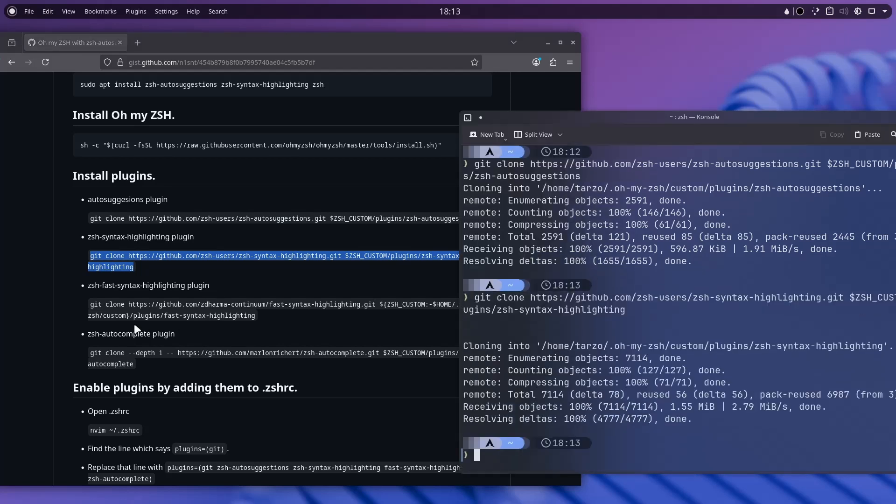
# Clone fast-syntax-highlighting and zsh-autocomplete into the custom plugins folder.
pyautogui.moveTo(92, 306)
pyautogui.mouseDown()
pyautogui.moveTo(243, 308)
pyautogui.moveTo(270, 320)
pyautogui.mouseUp()
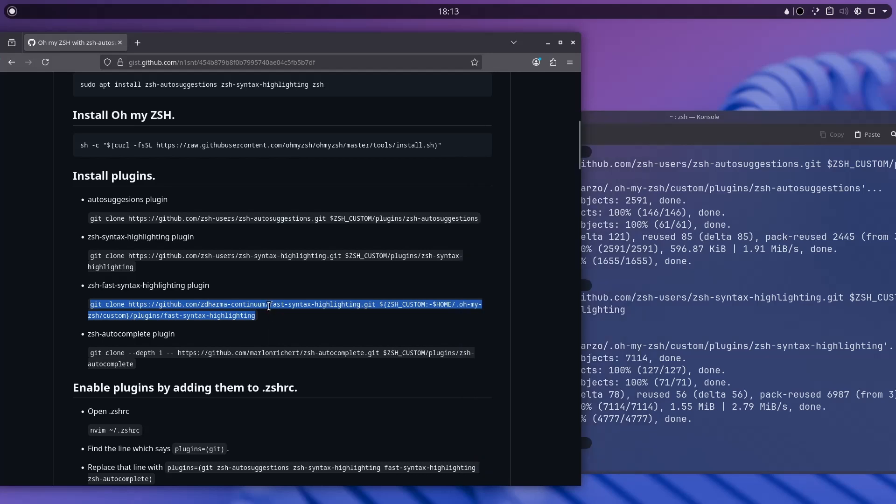
pyautogui.click(669, 294)
pyautogui.hotkey('ctrl', 'shift', 'v')
pyautogui.press('Return')
pyautogui.moveTo(90, 353); pyautogui.dragTo(143, 368)
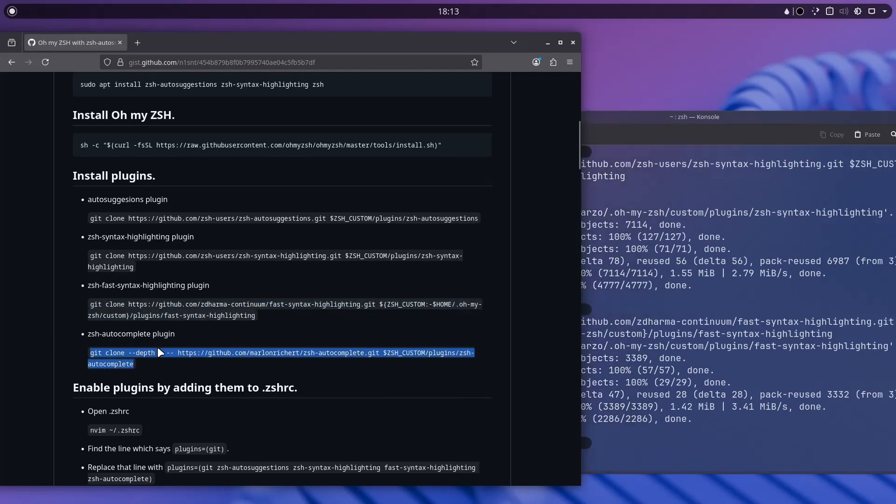
pyautogui.click(671, 345)
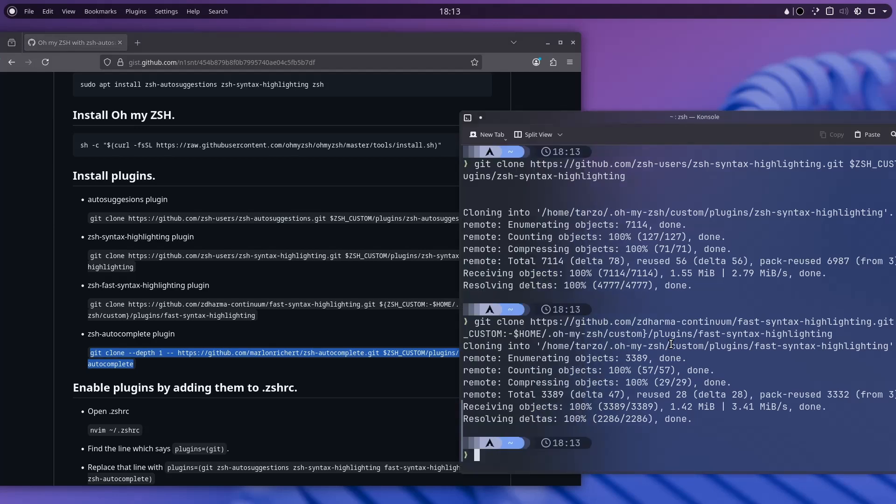
pyautogui.hotkey('ctrl', 'shift', 'v')
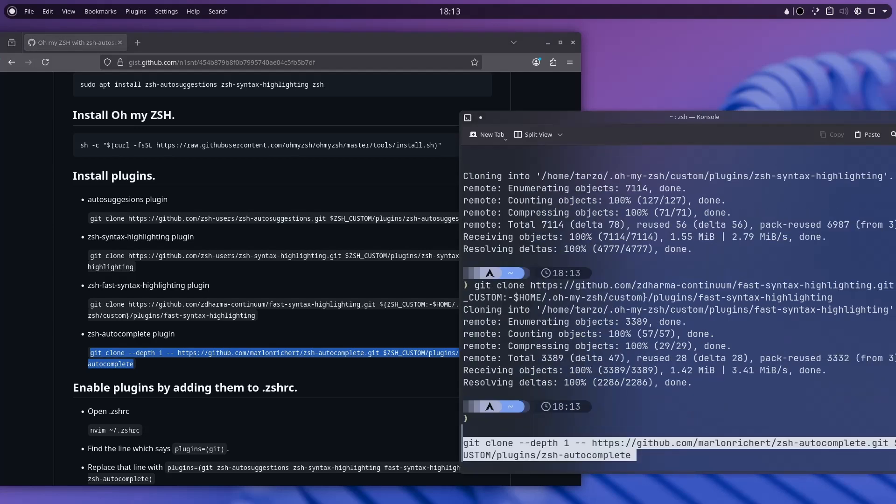
pyautogui.press('Return')
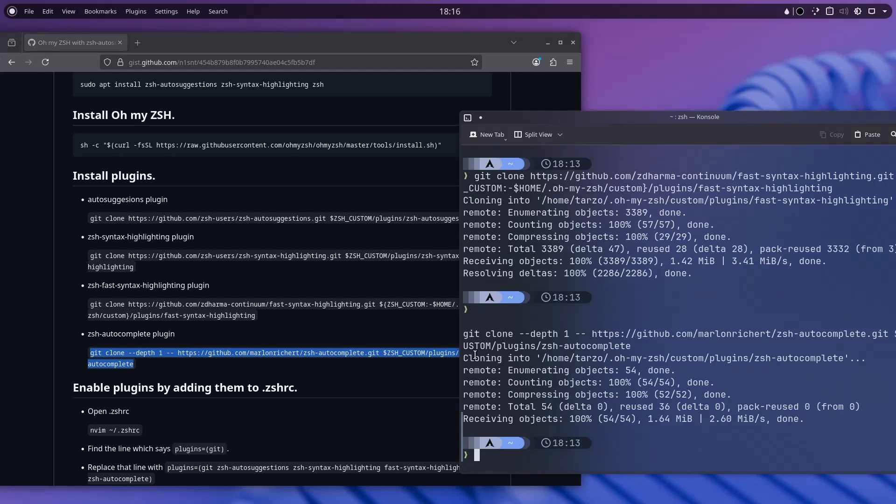
# Clear the Konsole screen after the clones finish.
pyautogui.scroll(-3, 226, 340)
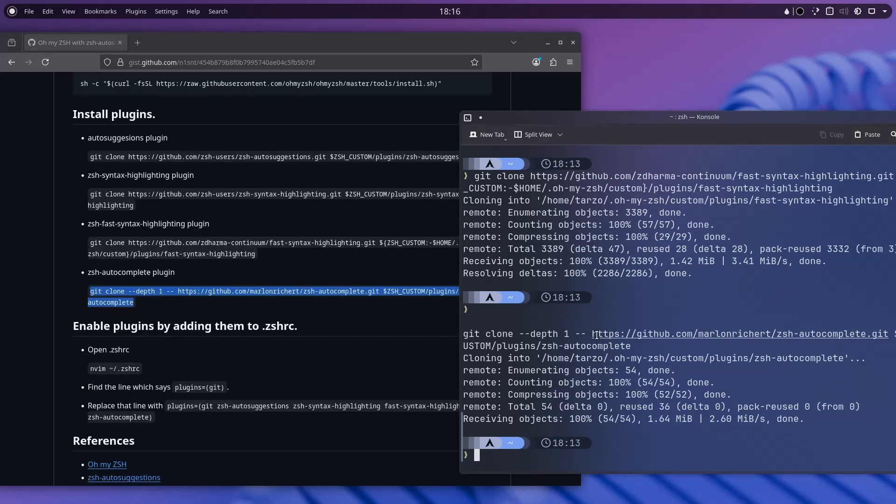
pyautogui.write('clear')
pyautogui.press('Return')
pyautogui.press('Up')
pyautogui.press('Up')
pyautogui.press('Up')
pyautogui.press('Up')
pyautogui.press('Up')
pyautogui.press('Up')
pyautogui.press('Up')
pyautogui.press('Up')
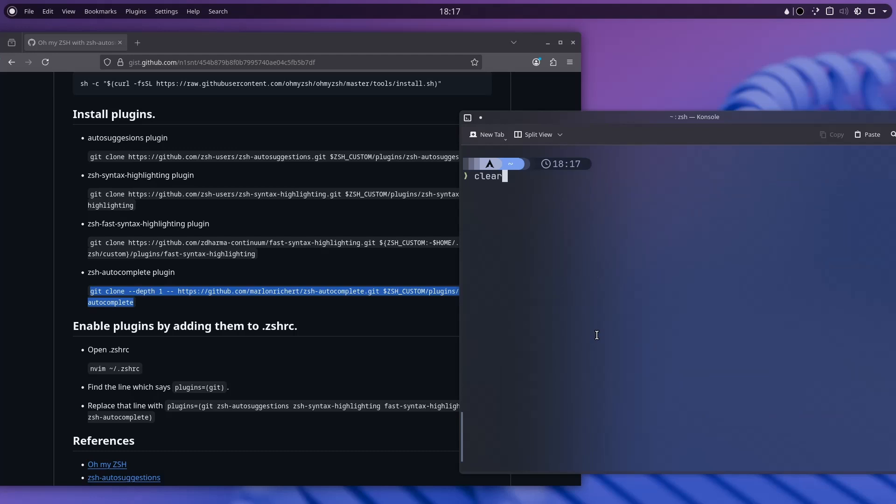
# Open ~/.zshrc in Neovim.
pyautogui.press('Up')
pyautogui.press('Up')
pyautogui.press('Up')
pyautogui.press('Down')
pyautogui.press('Down')
pyautogui.press('Down')
pyautogui.press('Down')
pyautogui.press('Down')
pyautogui.press('Down')
pyautogui.press('Down')
pyautogui.press('Down')
pyautogui.press('Down')
pyautogui.press('Down')
pyautogui.press('Down')
pyautogui.write('nvim')
pyautogui.write(' Videos')
pyautogui.press('BackSpace')
pyautogui.press('BackSpace')
pyautogui.press('BackSpace')
pyautogui.press('BackSpace')
pyautogui.press('BackSpace')
pyautogui.press('BackSpace')
pyautogui.write('~/.zsh')
pyautogui.press('Tab')
pyautogui.write('r')
pyautogui.press('Tab')
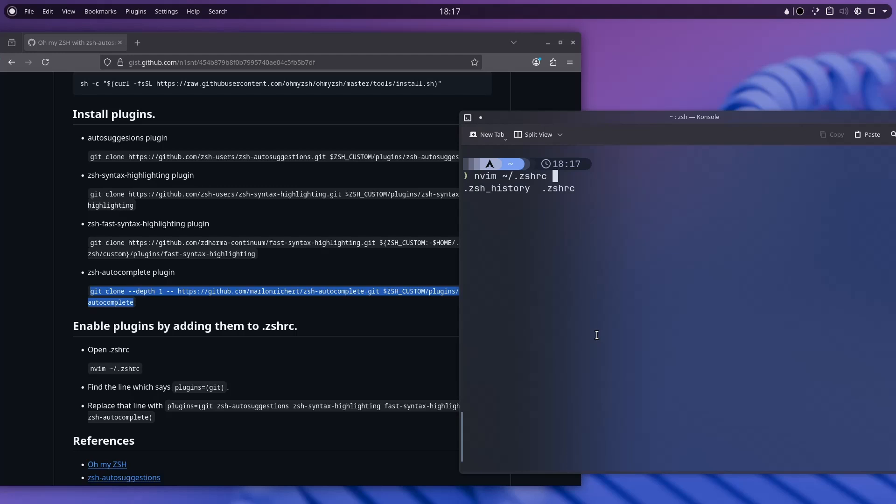
pyautogui.press('Return')
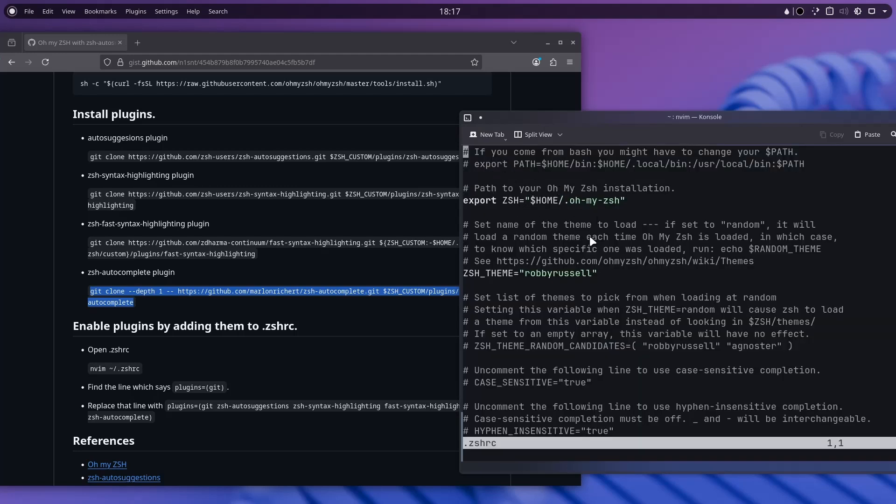
# Find the plugins=(git) line in .zshrc and place the caret on it.
pyautogui.scroll(-20, 589, 236)
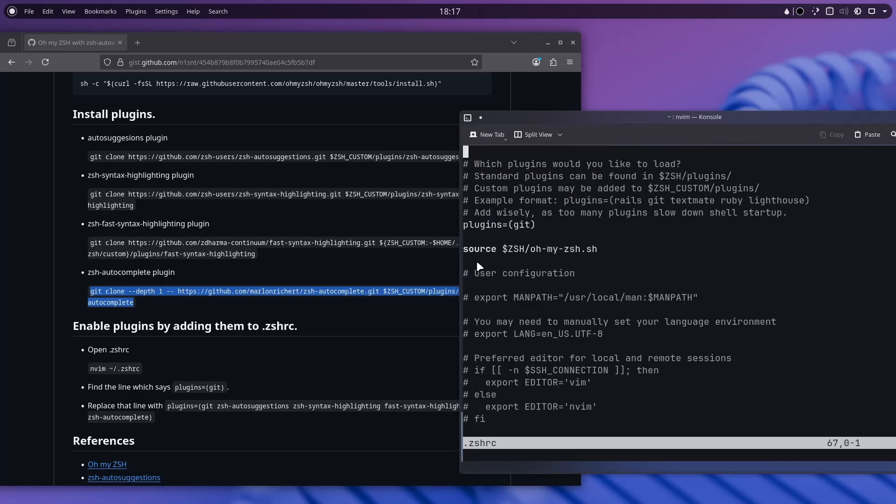
pyautogui.scroll(-7, 477, 261)
pyautogui.scroll(7, 582, 255)
pyautogui.scroll(1, 534, 232)
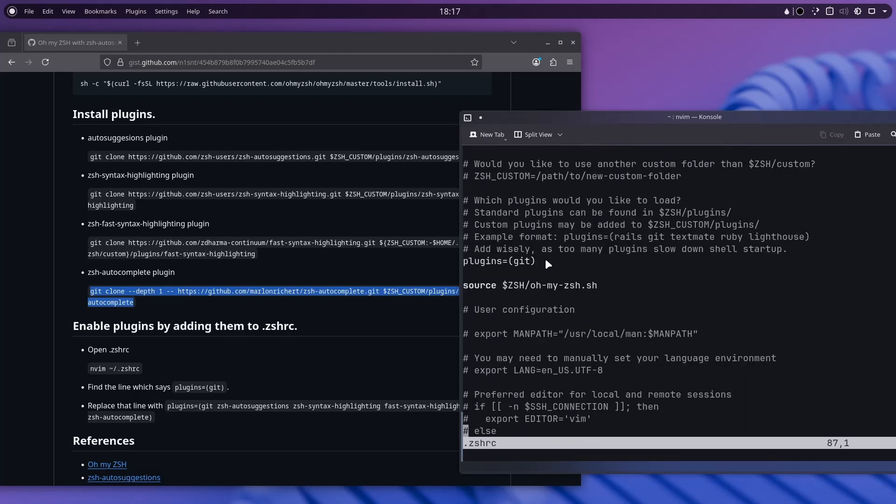
pyautogui.moveTo(545, 260); pyautogui.dragTo(471, 263)
pyautogui.click(584, 264)
# Copy the replacement plugins=(...) line from the gist guide.
pyautogui.click(242, 320)
pyautogui.scroll(-3, 169, 341)
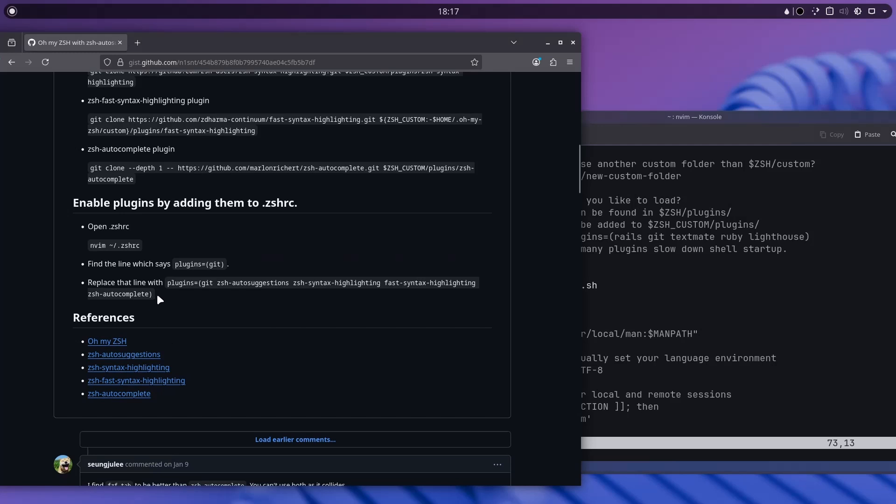
pyautogui.moveTo(173, 304); pyautogui.dragTo(168, 283)
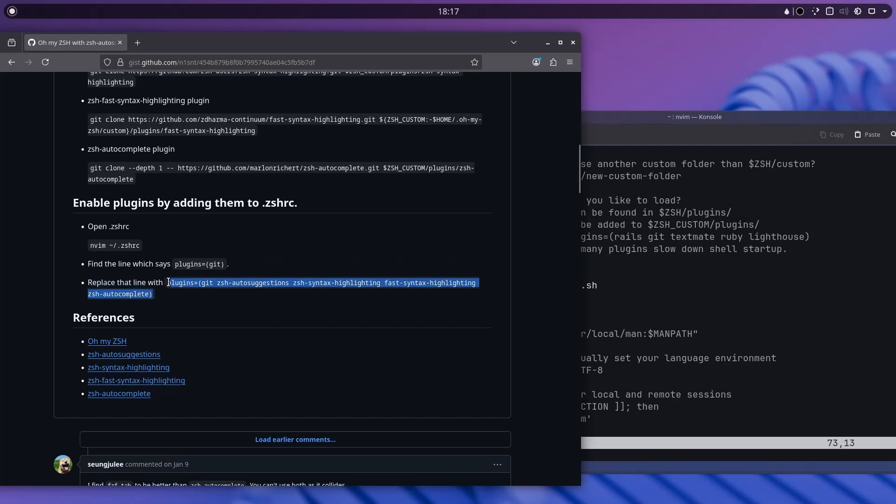
pyautogui.rightClick(171, 283)
pyautogui.click(193, 292)
pyautogui.click(690, 279)
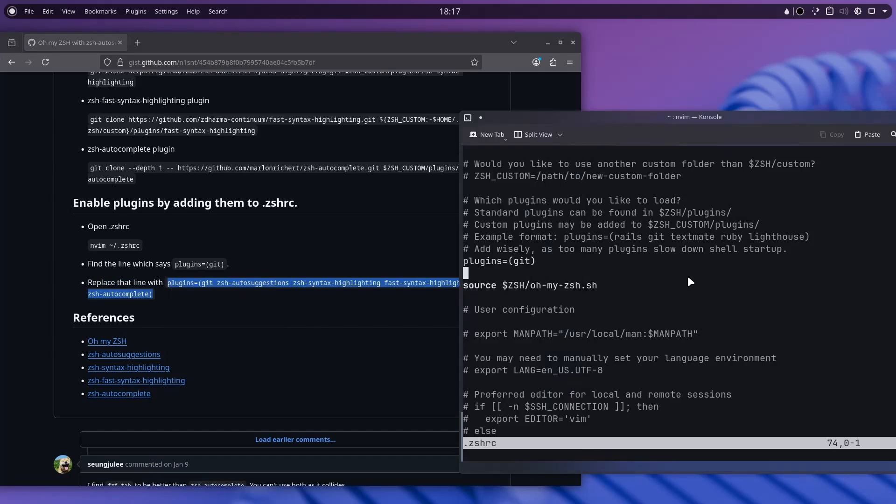
# Comment out plugins=(git) with # and paste the new plugins line below it.
pyautogui.press('i')
pyautogui.press('Up')
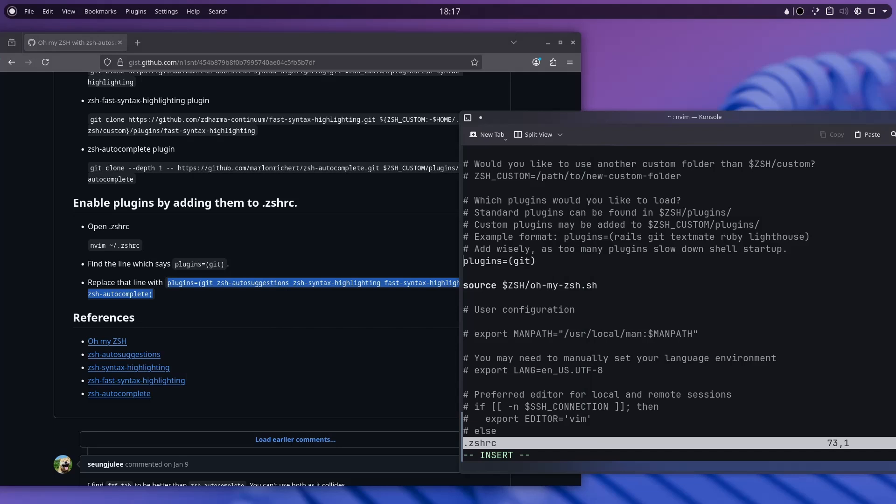
pyautogui.write('#')
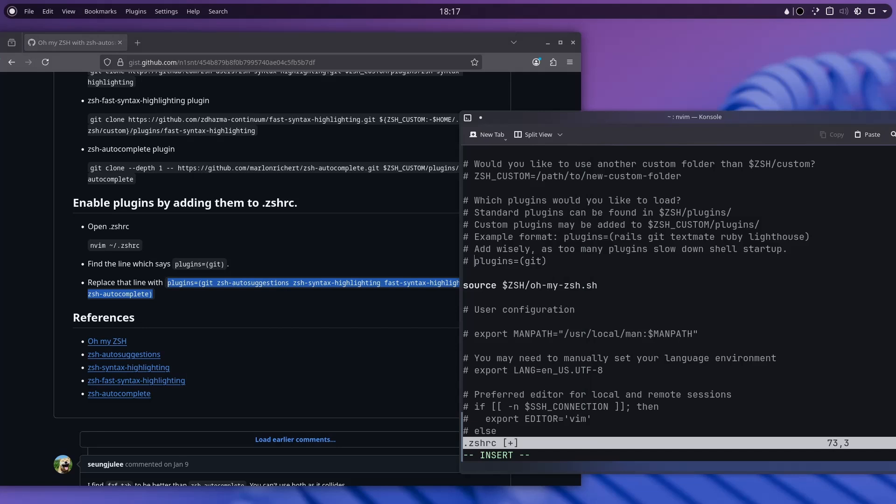
pyautogui.press('End')
pyautogui.press('Return')
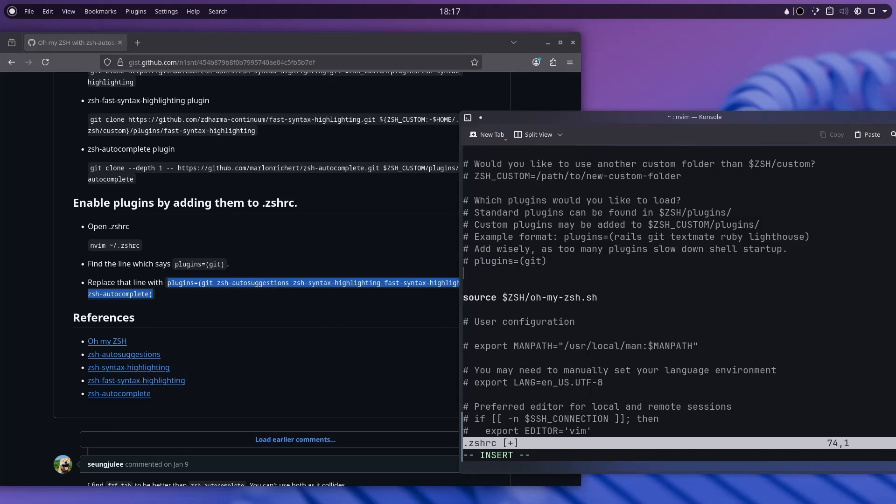
pyautogui.hotkey('ctrl', 'shift', 'v')
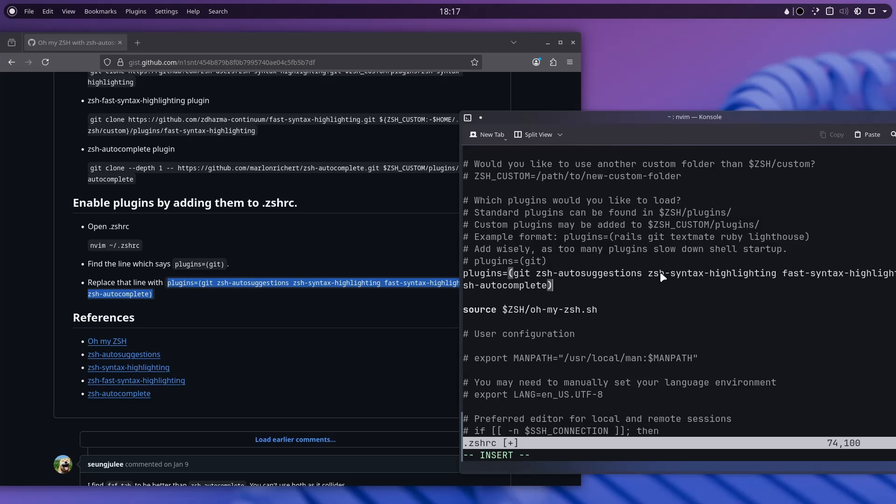
# Select the zsh-autosuggestions name on the new plugins line to check it.
pyautogui.moveTo(641, 272); pyautogui.dragTo(544, 273)
pyautogui.click(807, 275)
pyautogui.click(596, 275)
pyautogui.moveTo(539, 267); pyautogui.dragTo(639, 274)
pyautogui.click(639, 275)
# Save .zshrc with :w and exit nvim back to the zsh prompt.
pyautogui.press('Escape')
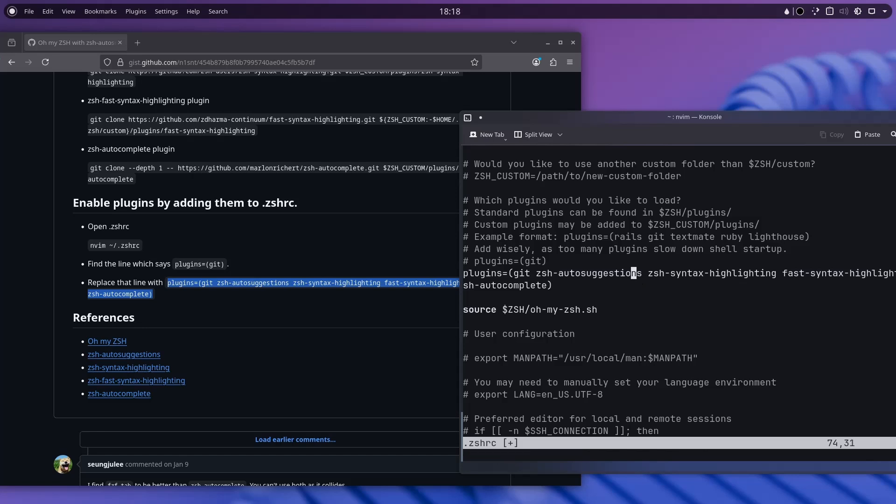
pyautogui.write(':w')
pyautogui.press('Return')
pyautogui.hotkey('shift', 'c')
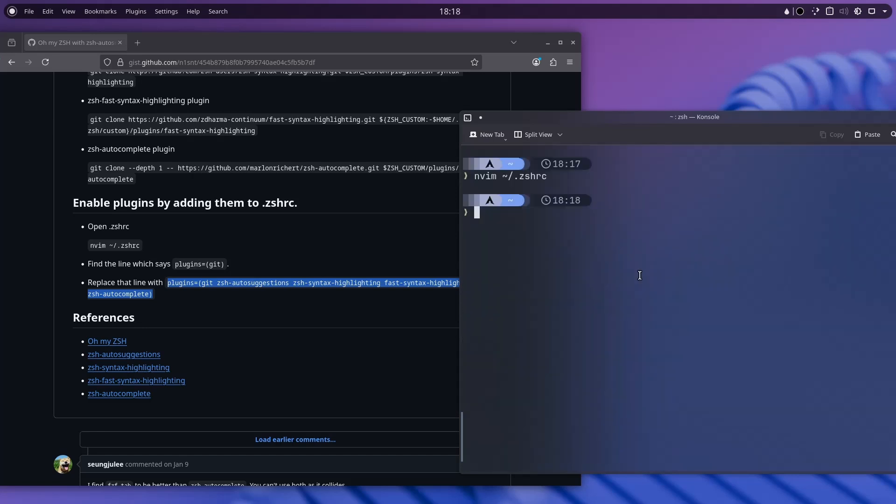
# Reload the config with source ~/.zshrc from history, then clear the terminal.
pyautogui.press('Up')
pyautogui.press('Up')
pyautogui.press('Down')
pyautogui.press('Left')
pyautogui.press('Left')
pyautogui.press('Left')
pyautogui.press('Left')
pyautogui.press('Return')
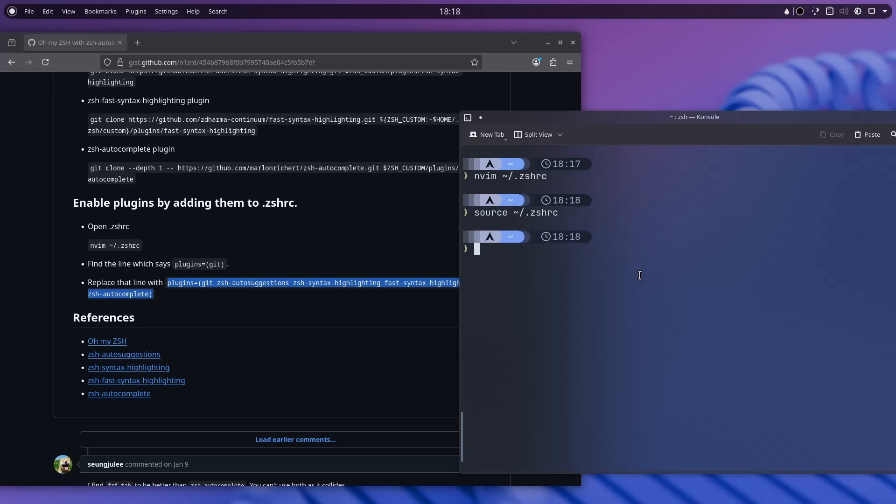
pyautogui.write('clear')
pyautogui.press('Return')
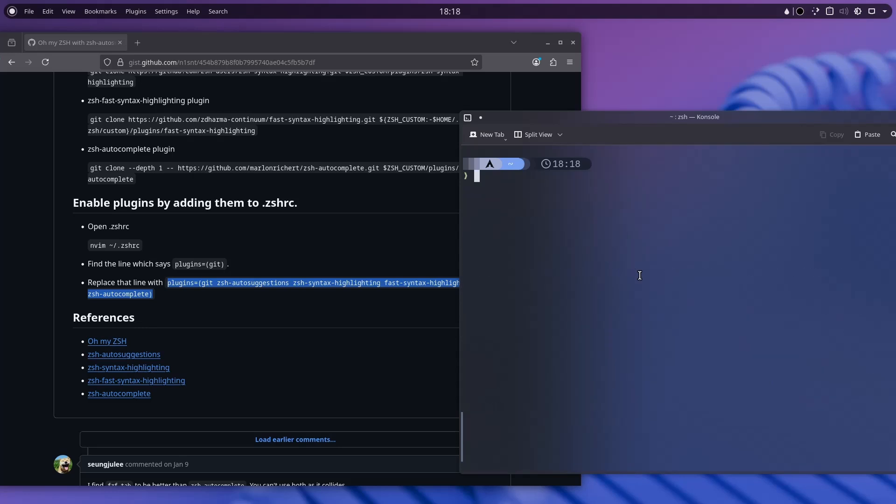
# Test completion at the prompt, nudge the window left, and type 'sudo pacma'.
pyautogui.write('cle')
pyautogui.press('BackSpace')
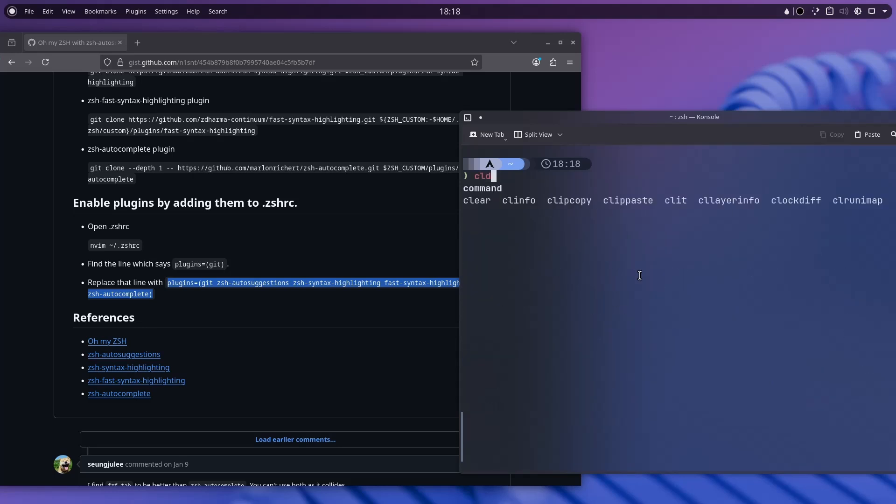
pyautogui.write('d')
pyautogui.press('BackSpace')
pyautogui.press('BackSpace')
pyautogui.press('BackSpace')
pyautogui.write('r')
pyautogui.press('BackSpace')
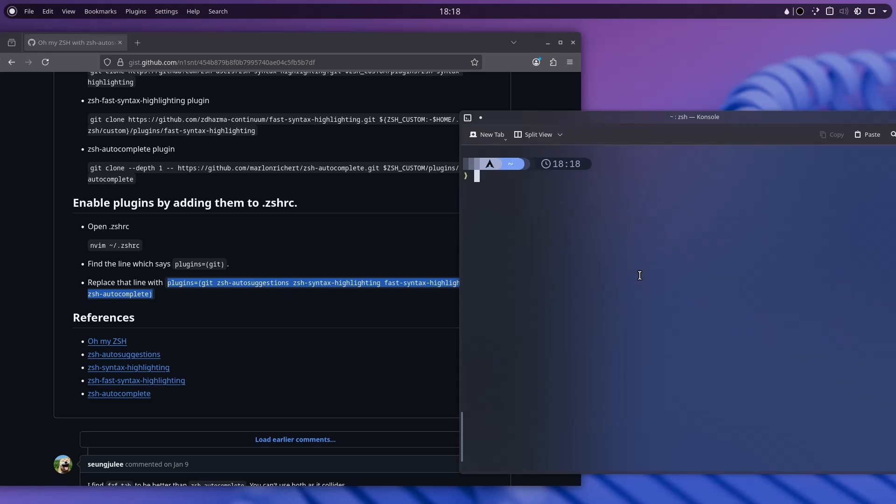
pyautogui.moveTo(581, 119); pyautogui.dragTo(550, 112)
pyautogui.write('sudo pacma')
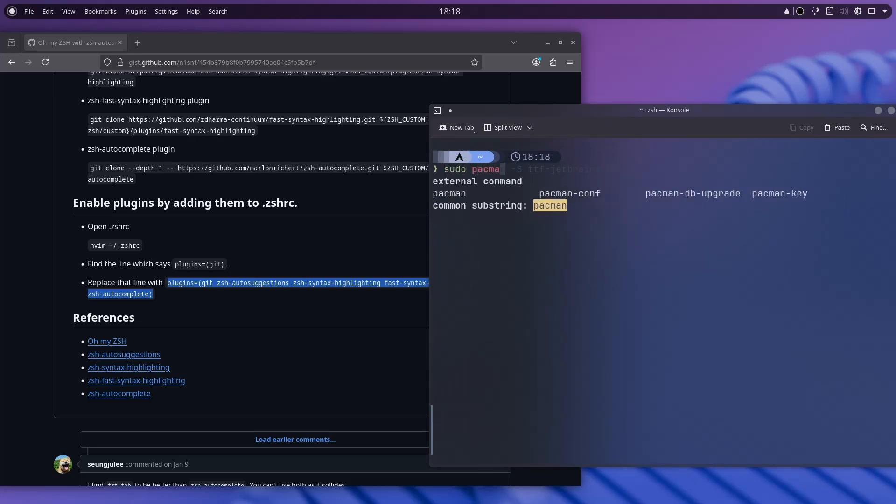
# Tab-complete the command to 'sudo pacman -S' using the completion menus.
pyautogui.press('Tab')
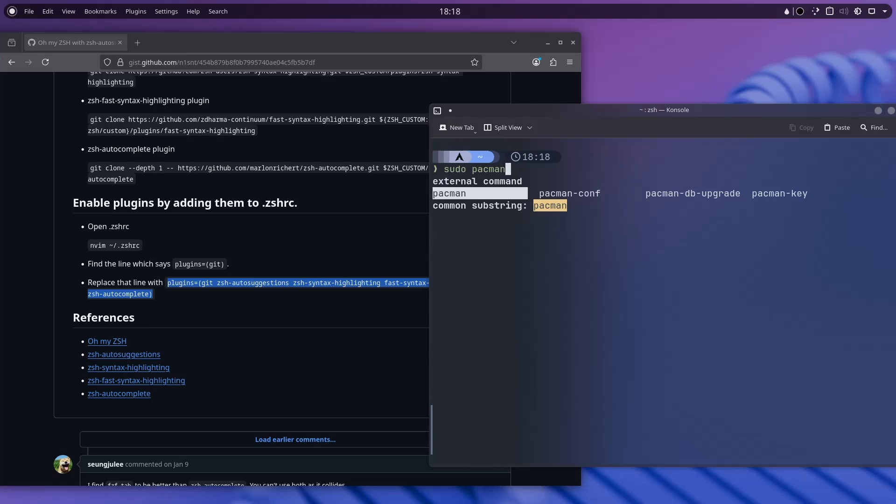
pyautogui.press('Tab')
pyautogui.press('Tab')
pyautogui.press('Tab')
pyautogui.hotkey('shift', 'Tab')
pyautogui.hotkey('shift', 'Tab')
pyautogui.hotkey('shift', 'Tab')
pyautogui.press('Tab')
pyautogui.press('Tab')
pyautogui.press('Tab')
pyautogui.press('Tab')
pyautogui.press('Tab')
pyautogui.press('Tab')
pyautogui.press('Tab')
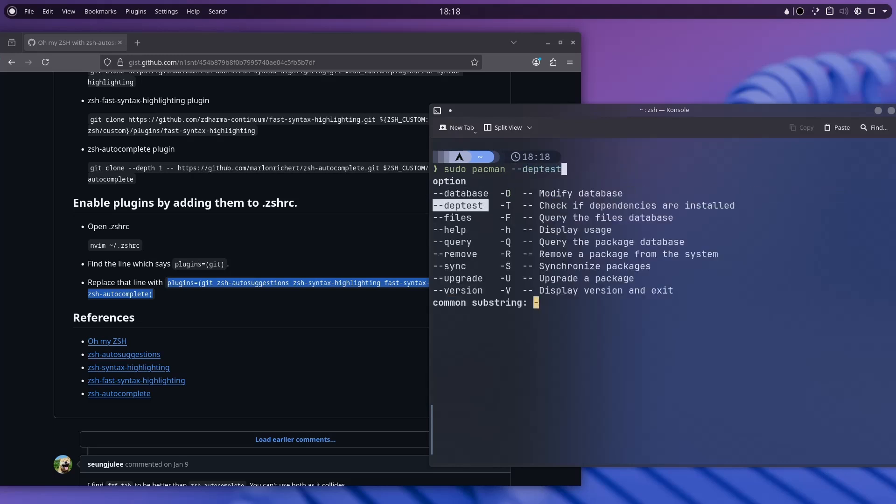
pyautogui.press('Tab')
pyautogui.press('Tab')
pyautogui.press('Tab')
pyautogui.press('Tab')
pyautogui.press('Tab')
pyautogui.press('Tab')
pyautogui.press('Tab')
pyautogui.press('Tab')
pyautogui.press('Tab')
pyautogui.press('Tab')
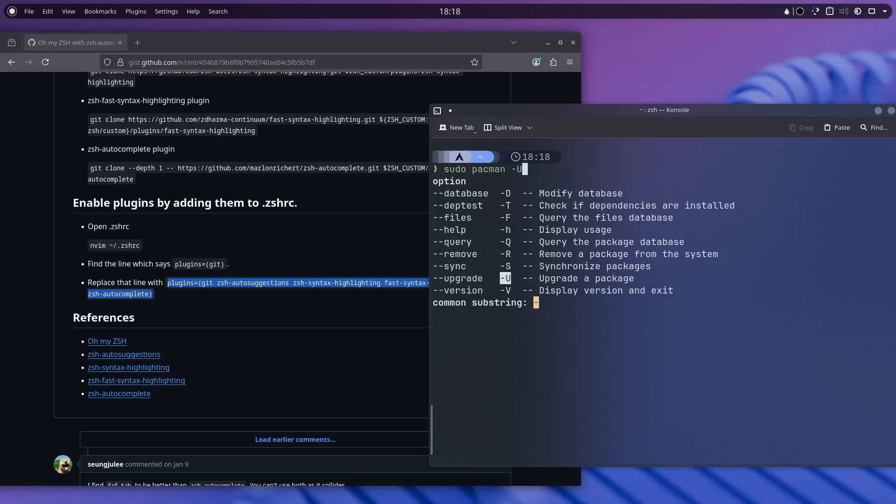
pyautogui.hotkey('shift', 'Tab')
pyautogui.hotkey('shift', 'Tab')
pyautogui.hotkey('shift', 'Tab')
pyautogui.hotkey('shift', 'Tab')
pyautogui.hotkey('shift', 'Tab')
pyautogui.hotkey('shift', 'Tab')
pyautogui.hotkey('shift', 'Tab')
pyautogui.hotkey('shift', 'Tab')
pyautogui.hotkey('shift', 'Tab')
pyautogui.hotkey('shift', 'Tab')
pyautogui.hotkey('shift', 'Tab')
pyautogui.press('Tab')
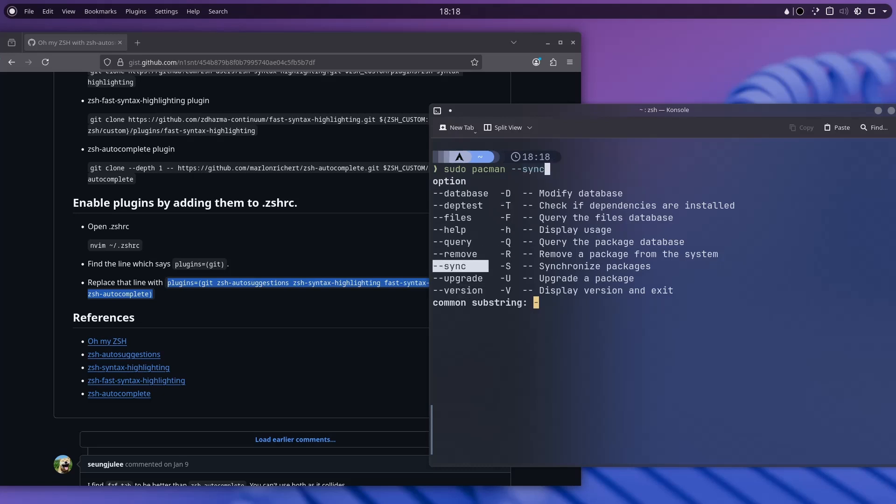
pyautogui.press('Tab')
pyautogui.press('Return')
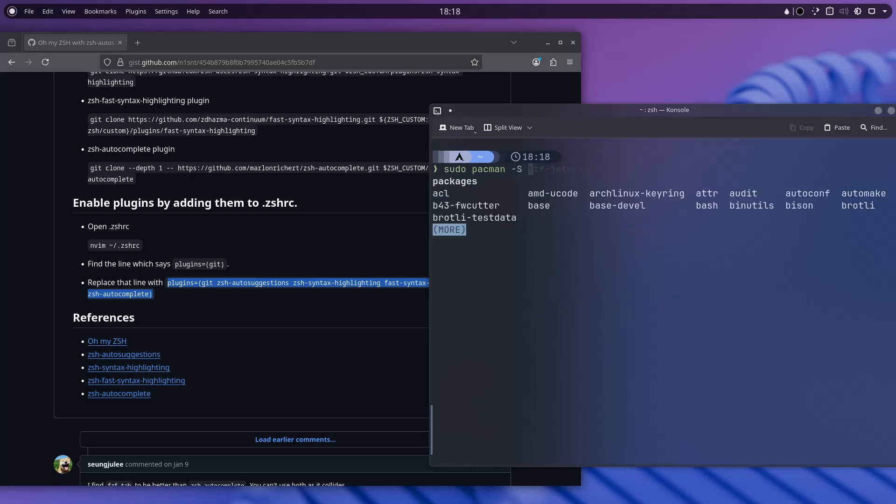
# Turn it into sudo pacman -Syu, run it, and enter the sudo password.
pyautogui.press('BackSpace')
pyautogui.write('y')
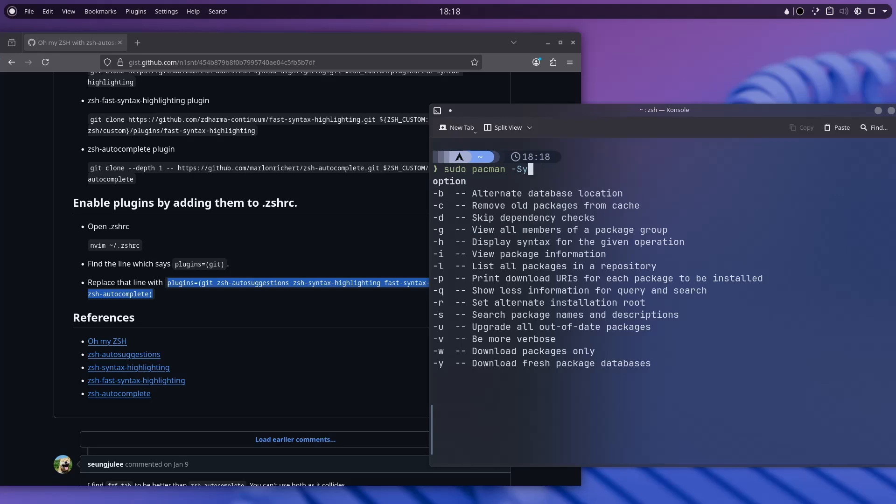
pyautogui.write('u')
pyautogui.press('Return')
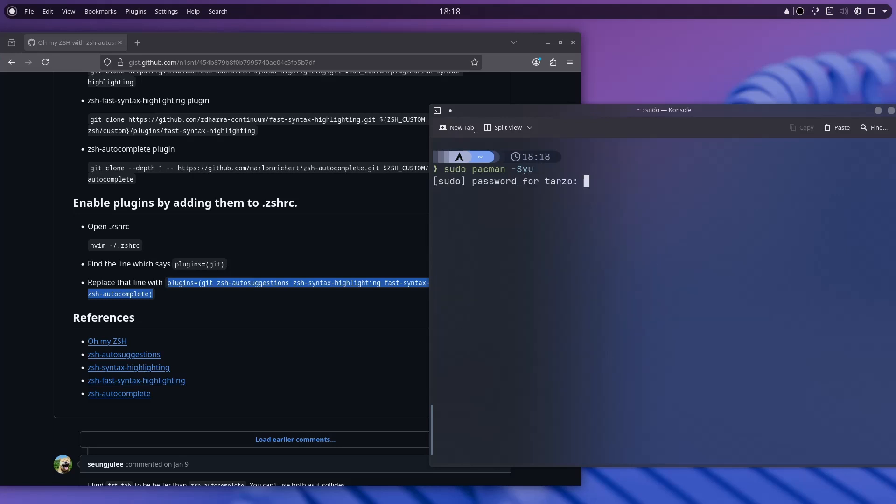
pyautogui.press('Return')
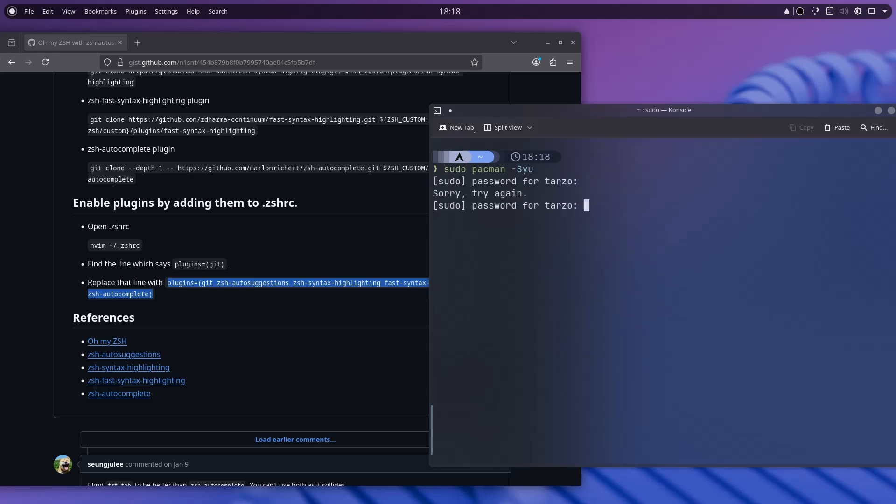
pyautogui.press('Return')
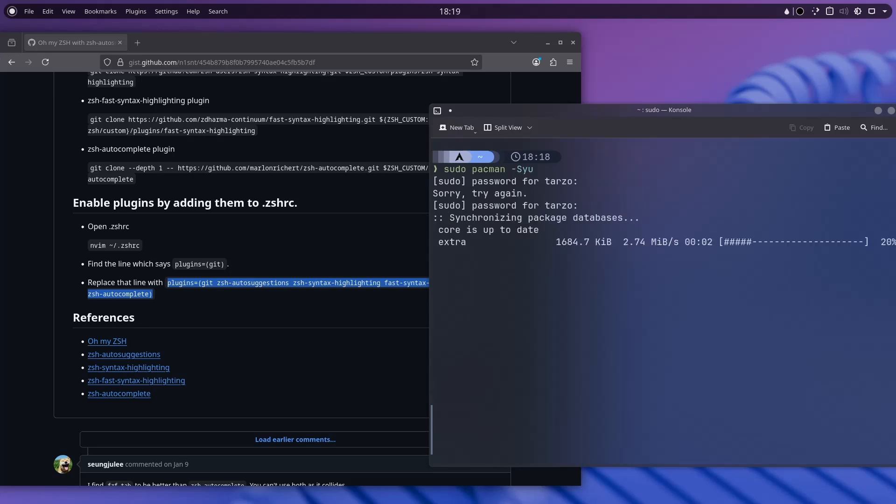
# Search Google for fzf-tab in a new tab, check lincheney/fzf-tab-completion, then go back.
pyautogui.click(137, 43)
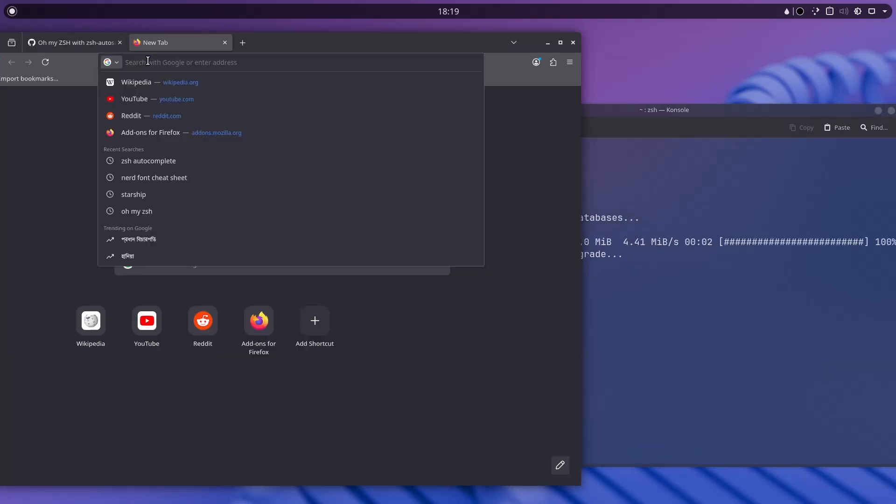
pyautogui.write('fzf-tab')
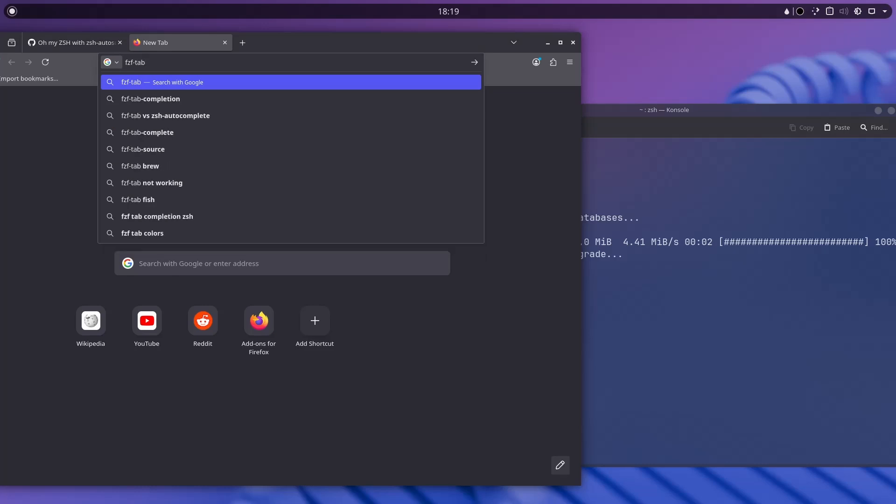
pyautogui.press('Down')
pyautogui.press('Return')
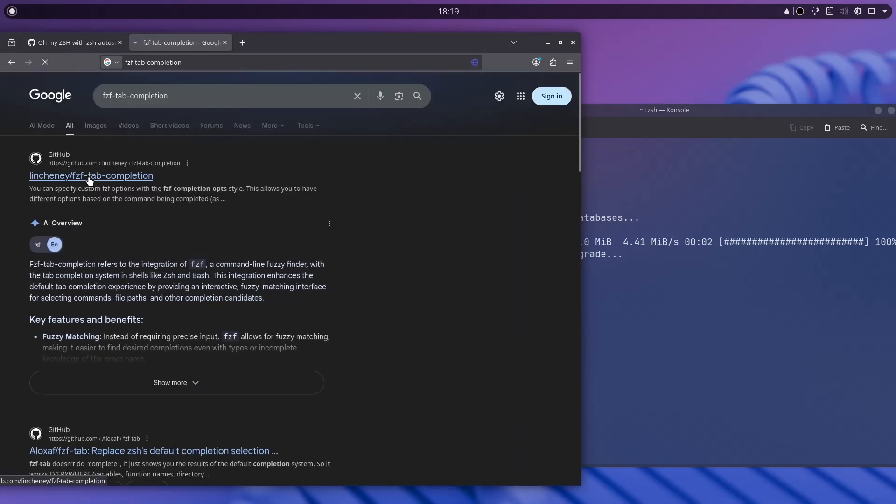
pyautogui.click(88, 175)
pyautogui.scroll(-10, 50, 82)
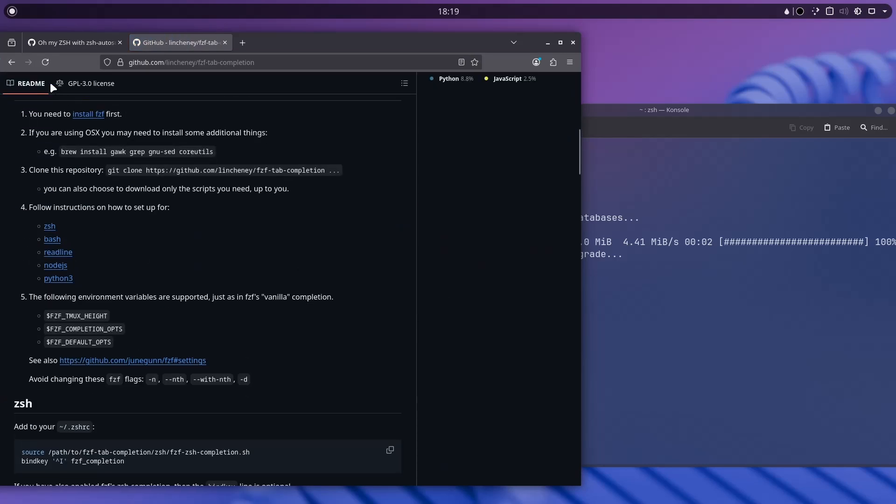
pyautogui.click(8, 63)
pyautogui.scroll(-5, 87, 199)
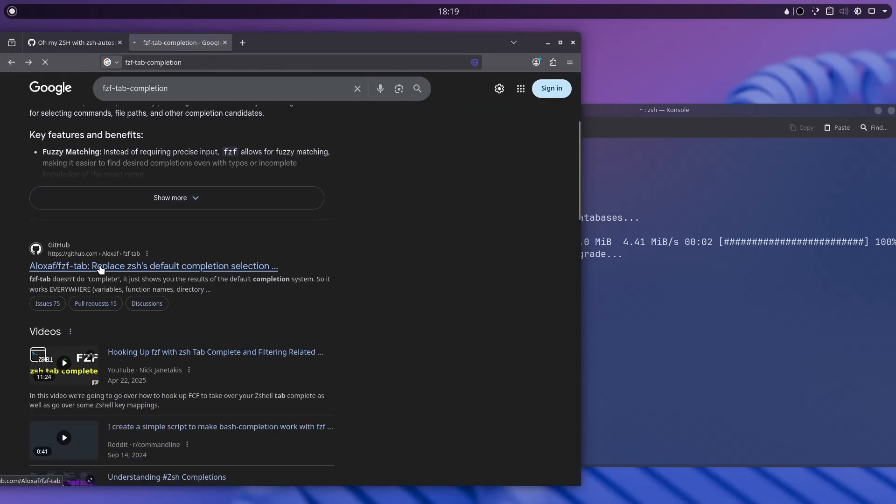
# Open the Aloxaf/fzf-tab repo, scroll to its Oh-My-Zsh install section, and return to Konsole.
pyautogui.click(117, 266)
pyautogui.scroll(-10, 161, 264)
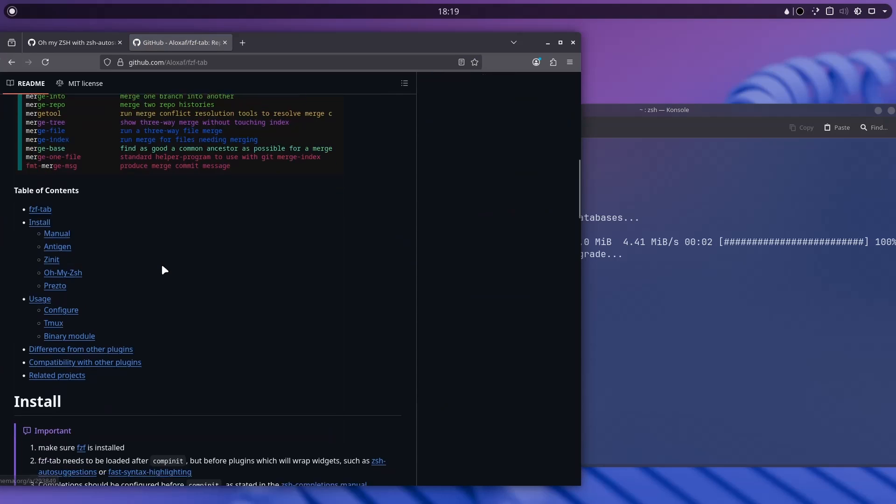
pyautogui.scroll(-3, 161, 262)
pyautogui.scroll(-5, 243, 261)
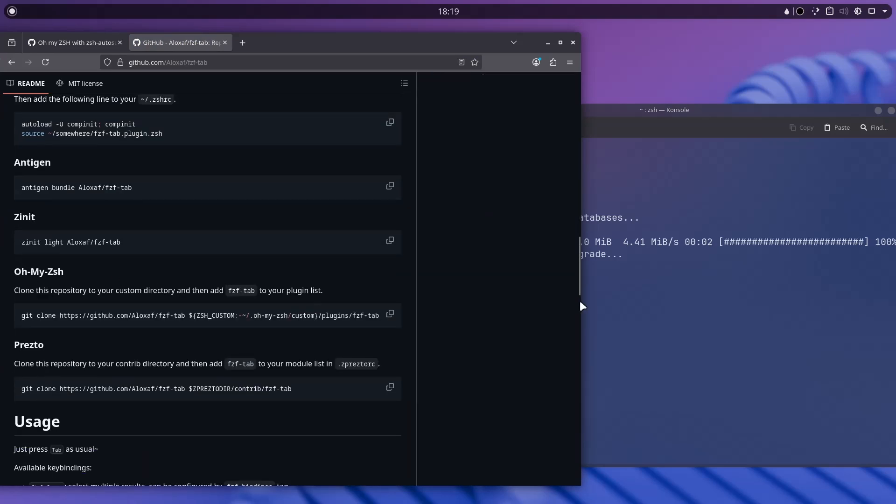
pyautogui.click(582, 304)
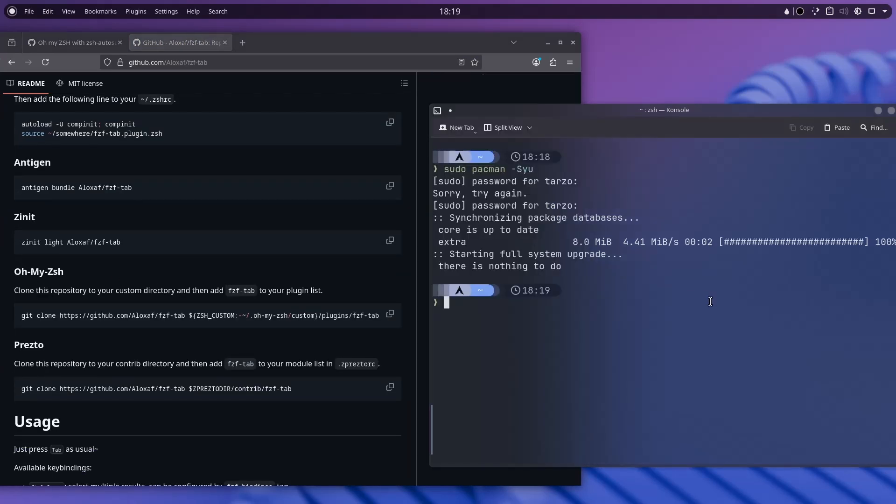
# Copy the README's git clone command, run it to clone fzf-tab into Oh My Zsh custom plugins, and clear.
pyautogui.click(390, 314)
pyautogui.click(616, 310)
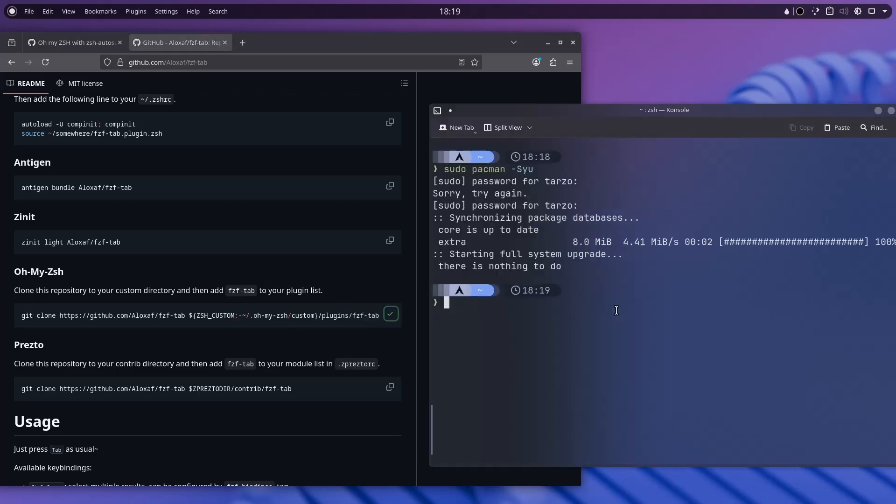
pyautogui.hotkey('ctrl', 'shift', 'v')
pyautogui.press('Return')
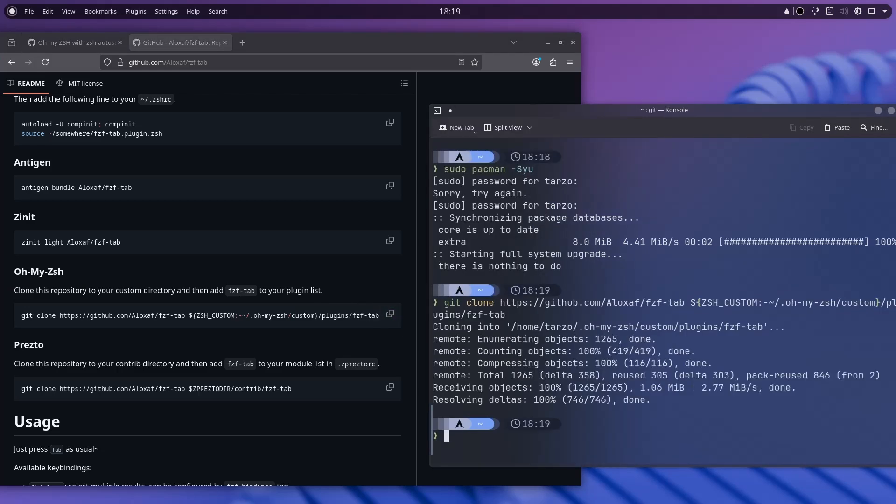
pyautogui.write('clear')
pyautogui.press('Return')
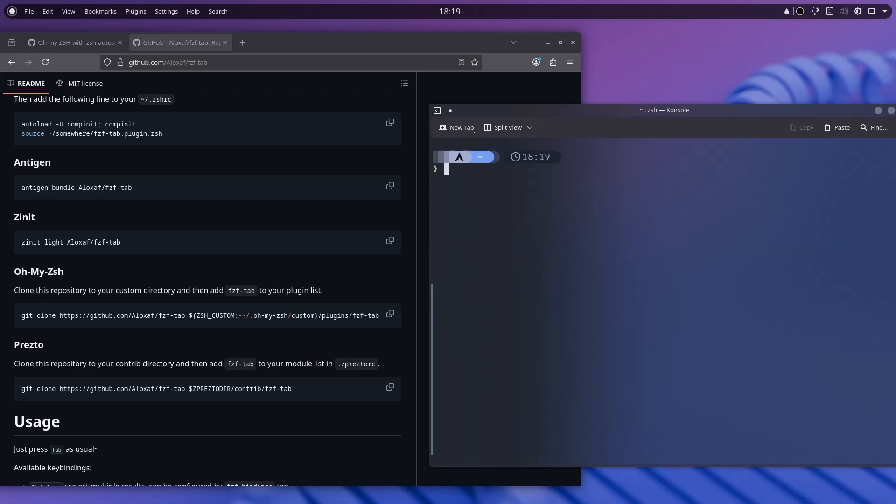
# Install fzf with sudo pacman -S fzf, then clear the terminal.
pyautogui.write('sudo')
pyautogui.press('Tab')
pyautogui.write('pacm')
pyautogui.press('Tab')
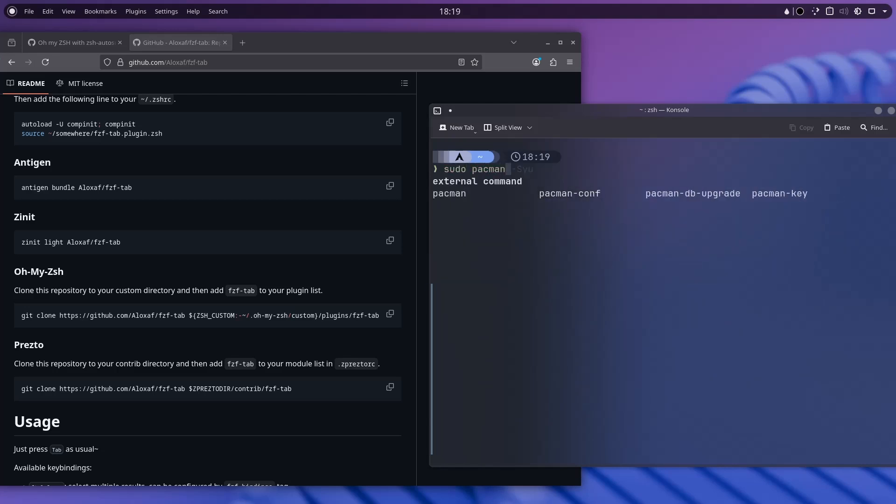
pyautogui.write('-')
pyautogui.press('Tab')
pyautogui.write('S')
pyautogui.press('Tab')
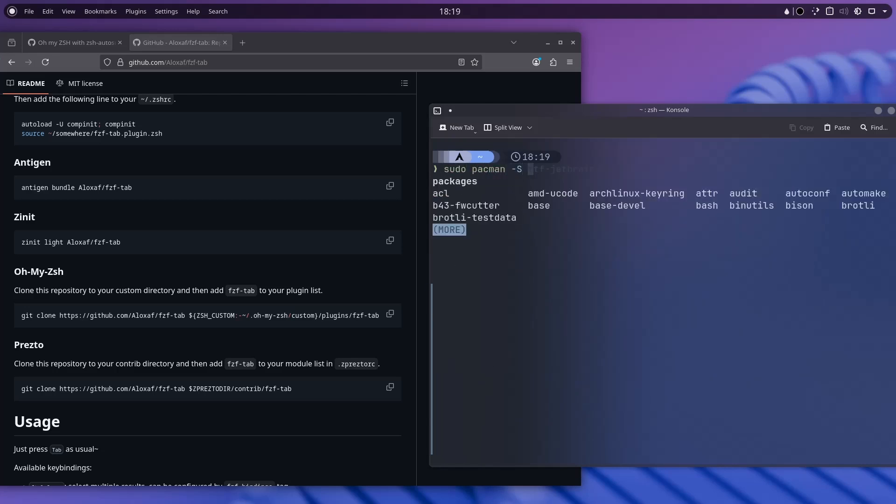
pyautogui.write('fzf')
pyautogui.press('Return')
pyautogui.press('Return')
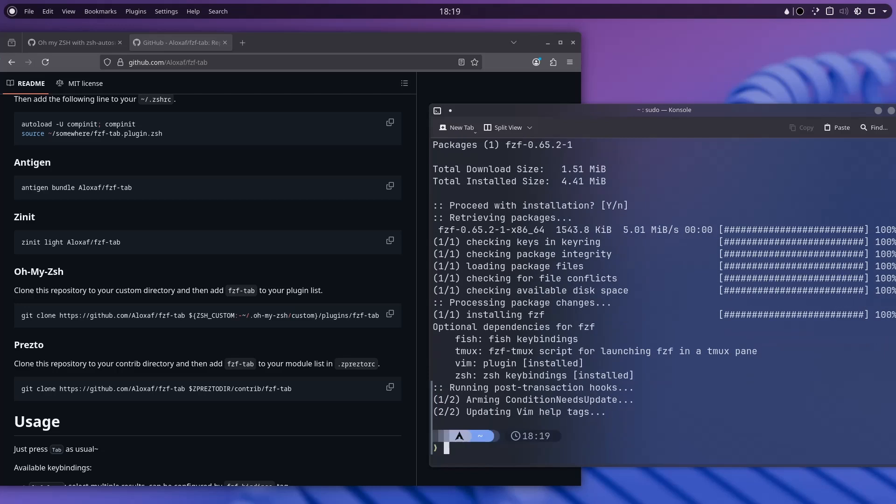
pyautogui.write('clear')
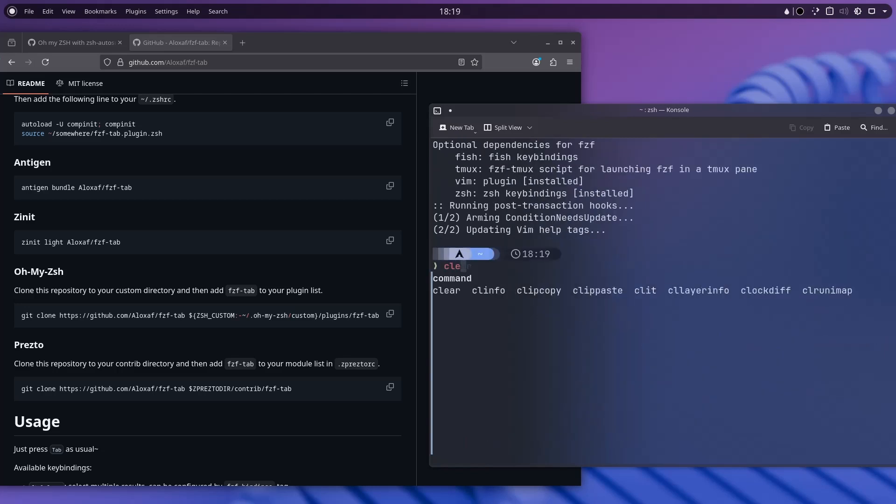
pyautogui.press('Return')
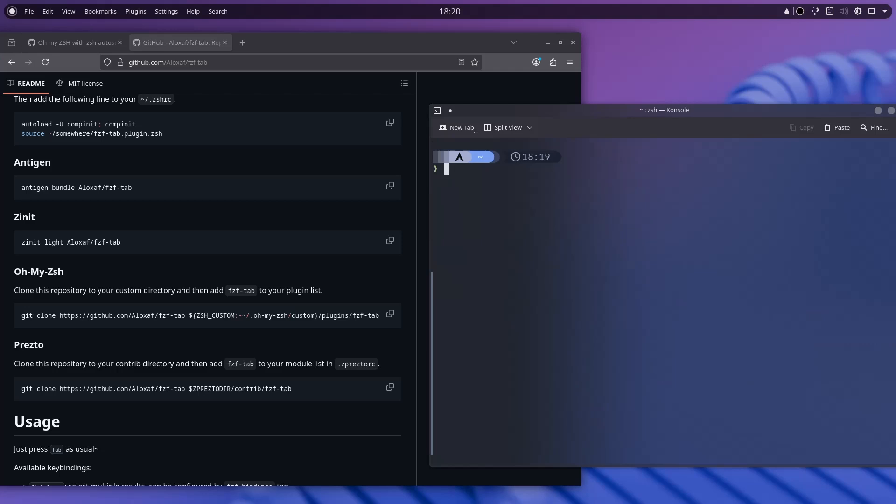
# Try Tab completion of a hidden directory after 'cd .'.
pyautogui.scroll(-3, 415, 305)
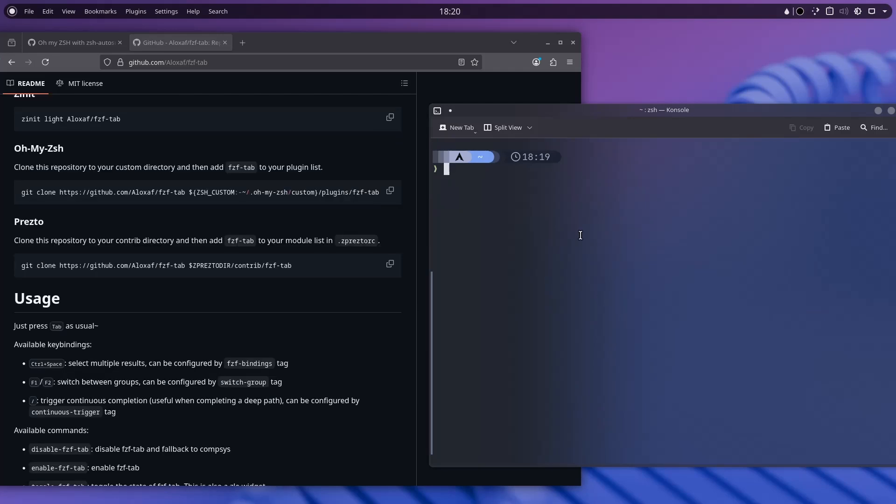
pyautogui.write('cd .')
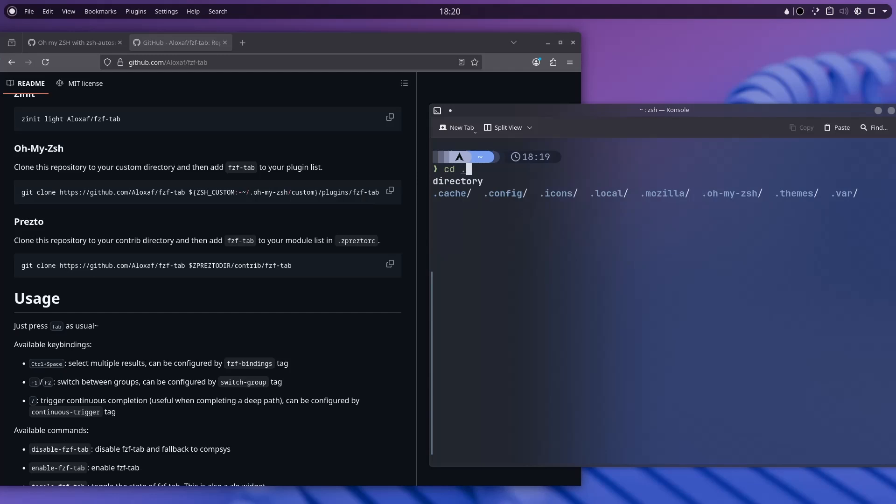
pyautogui.press('Tab')
pyautogui.press('BackSpace')
pyautogui.press('BackSpace')
pyautogui.press('BackSpace')
pyautogui.press('BackSpace')
pyautogui.press('BackSpace')
pyautogui.press('BackSpace')
pyautogui.press('BackSpace')
pyautogui.press('BackSpace')
pyautogui.press('BackSpace')
pyautogui.press('BackSpace')
pyautogui.press('BackSpace')
pyautogui.press('BackSpace')
pyautogui.press('BackSpace')
pyautogui.press('BackSpace')
pyautogui.press('BackSpace')
pyautogui.press('BackSpace')
# Clear the prompt and rerun 'nvim ~/.zshrc' from history.
pyautogui.scroll(10, 203, 306)
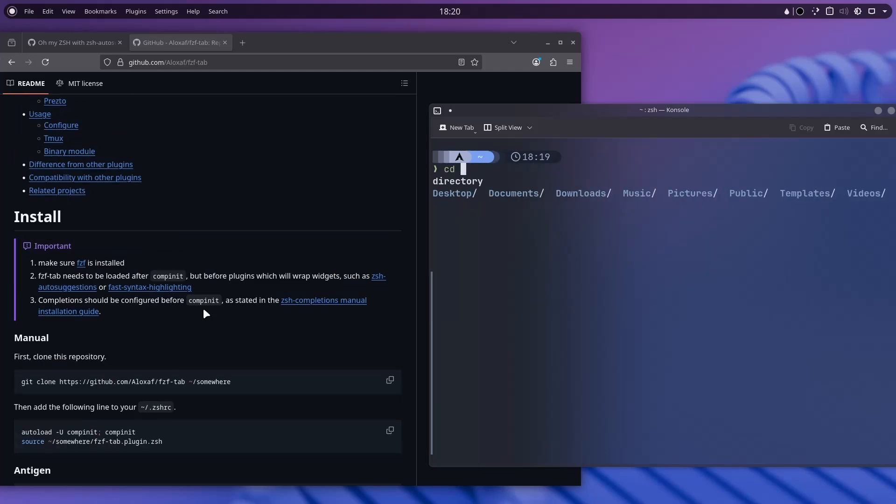
pyautogui.scroll(10, 206, 312)
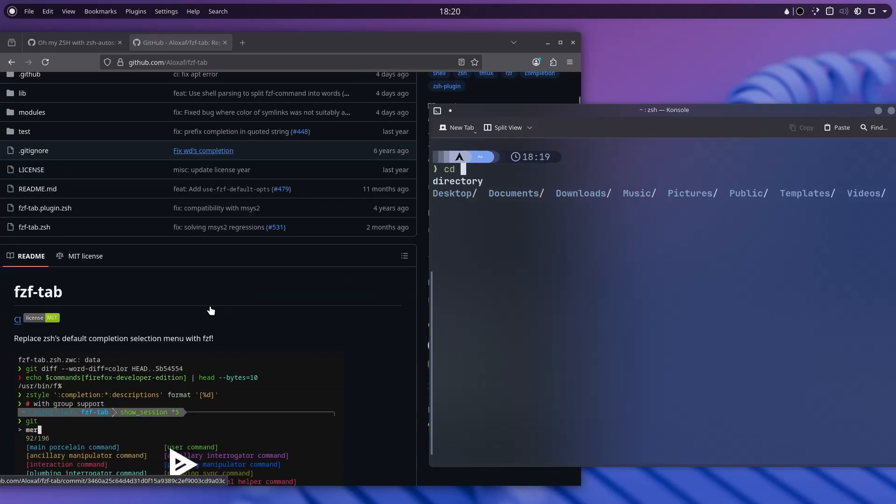
pyautogui.scroll(-3, 211, 311)
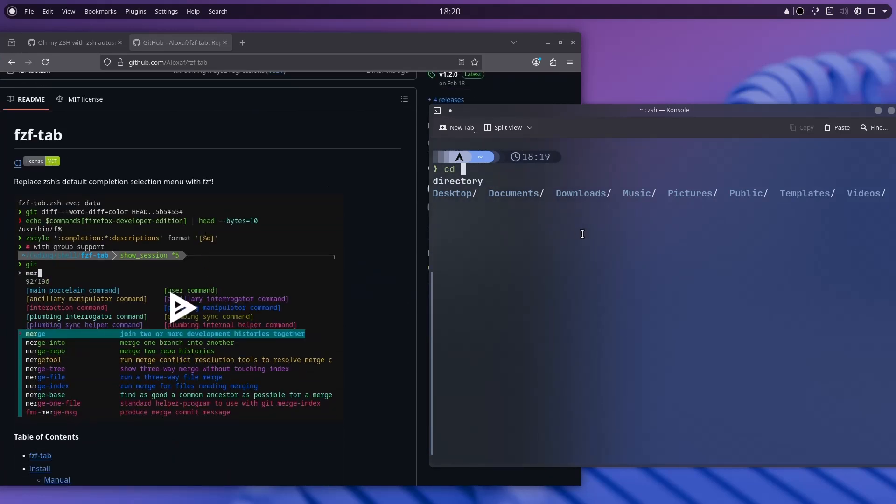
pyautogui.press('BackSpace')
pyautogui.press('BackSpace')
pyautogui.press('BackSpace')
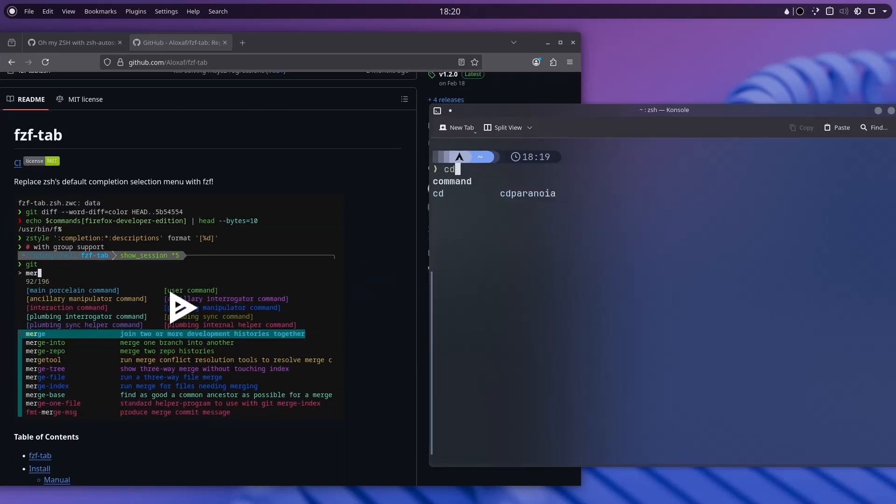
pyautogui.press('Up')
pyautogui.press('Up')
pyautogui.press('Up')
pyautogui.press('Up')
pyautogui.press('Up')
pyautogui.press('Up')
pyautogui.press('Up')
pyautogui.press('Up')
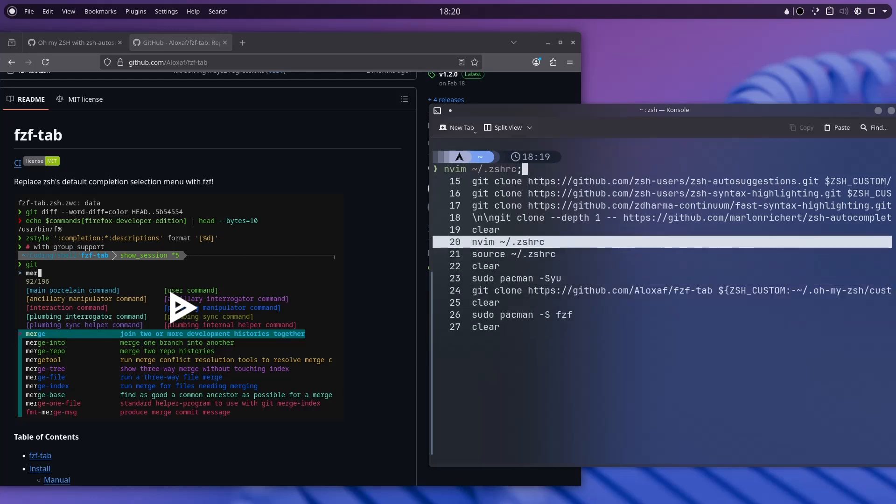
pyautogui.press('Return')
pyautogui.press('Return')
# Go to the plugins line at the end of .zshrc in insert mode and widen the terminal window.
pyautogui.press('pagedown')
pyautogui.press('pagedown')
pyautogui.press('pagedown')
pyautogui.press('pagedown')
pyautogui.press('pagedown')
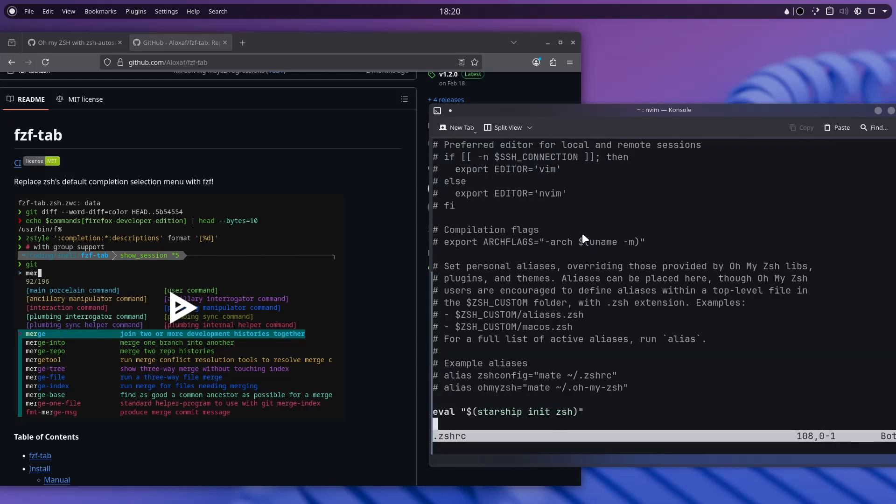
pyautogui.press('Up')
pyautogui.press('Up')
pyautogui.press('Up')
pyautogui.press('Up')
pyautogui.press('Up')
pyautogui.press('Up')
pyautogui.press('Up')
pyautogui.press('Up')
pyautogui.press('Up')
pyautogui.press('Up')
pyautogui.press('Up')
pyautogui.press('Up')
pyautogui.press('Up')
pyautogui.press('Up')
pyautogui.press('Up')
pyautogui.press('Up')
pyautogui.press('Up')
pyautogui.press('Up')
pyautogui.press('Up')
pyautogui.press('Up')
pyautogui.press('Up')
pyautogui.press('i')
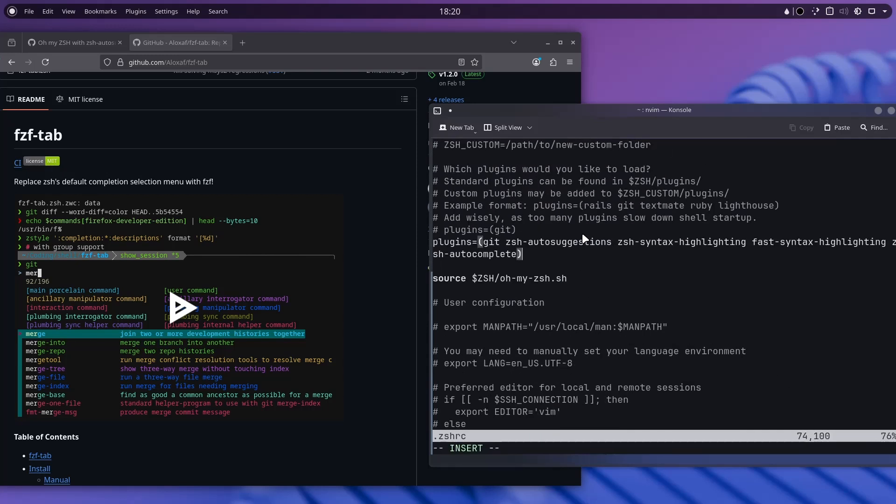
pyautogui.moveTo(551, 110); pyautogui.dragTo(447, 112)
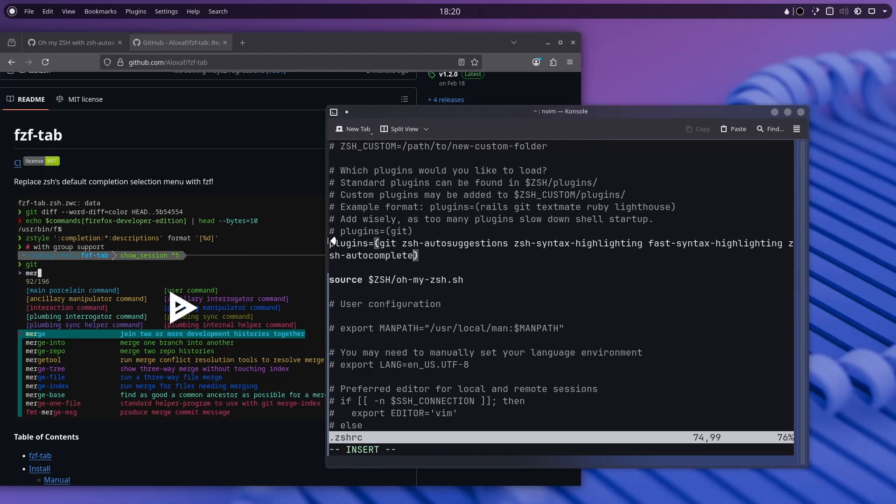
pyautogui.moveTo(327, 240); pyautogui.dragTo(200, 240)
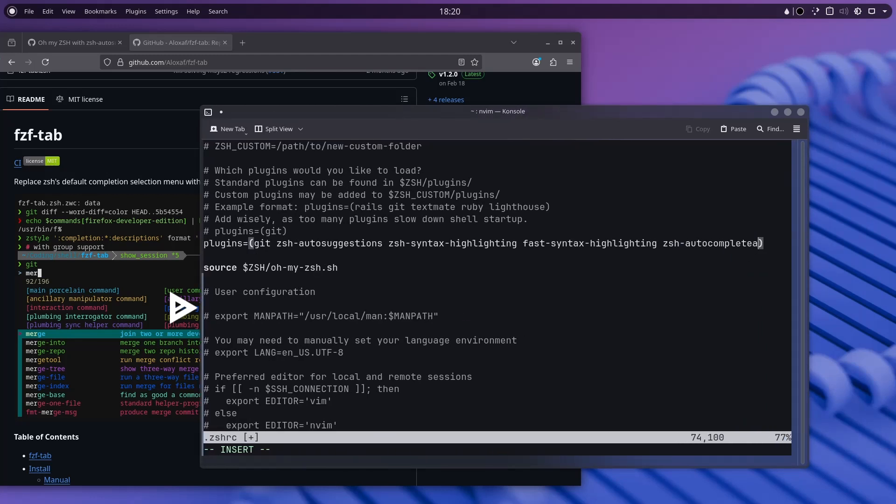
# Replace zsh-autocomplete with fzf-tab in the plugins list and save with :wq.
pyautogui.press('BackSpace')
pyautogui.press('BackSpace')
pyautogui.press('BackSpace')
pyautogui.press('BackSpace')
pyautogui.press('BackSpace')
pyautogui.press('BackSpace')
pyautogui.press('BackSpace')
pyautogui.press('BackSpace')
pyautogui.press('BackSpace')
pyautogui.press('BackSpace')
pyautogui.press('BackSpace')
pyautogui.press('BackSpace')
pyautogui.press('BackSpace')
pyautogui.press('BackSpace')
pyautogui.press('BackSpace')
pyautogui.press('BackSpace')
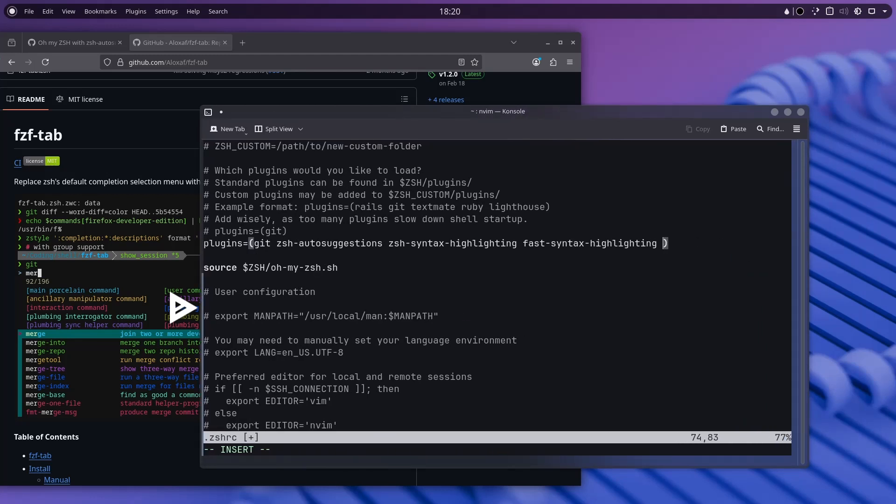
pyautogui.write('fzf-tab')
pyautogui.scroll(-8, 27, 397)
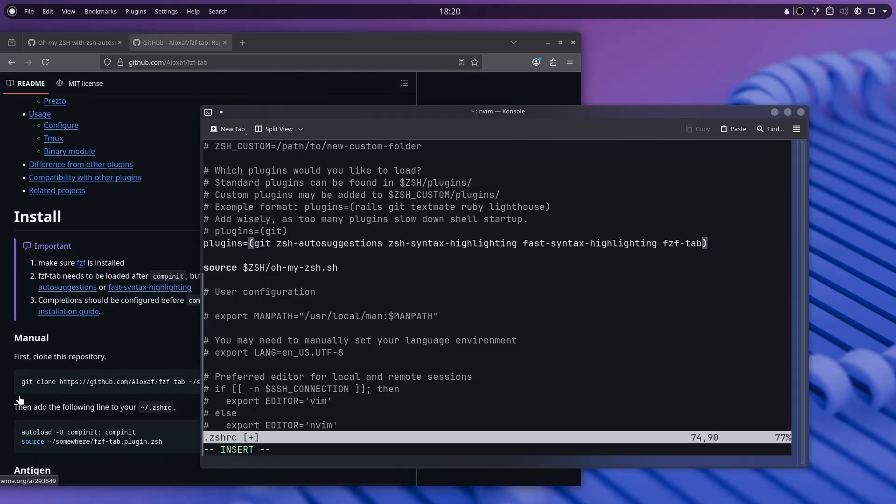
pyautogui.moveTo(518, 111); pyautogui.dragTo(550, 99)
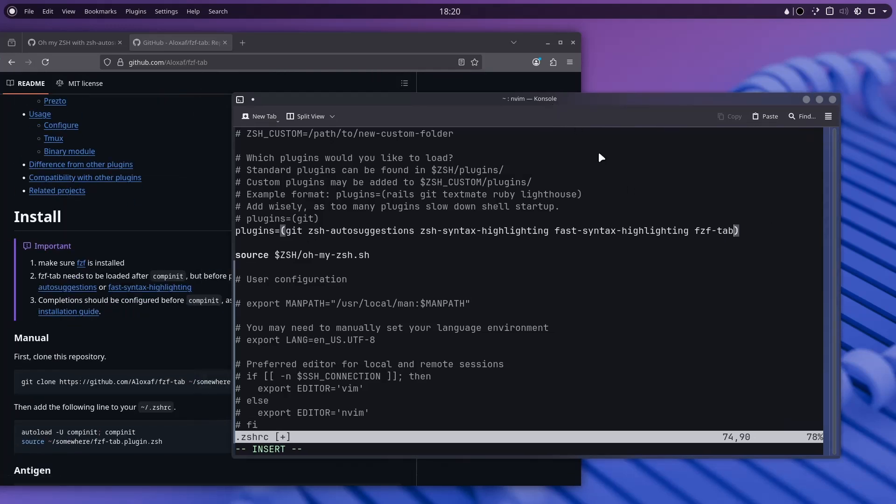
pyautogui.press('Escape')
pyautogui.write(':wq')
pyautogui.press('Return')
pyautogui.press('Up')
pyautogui.press('Up')
pyautogui.press('Up')
pyautogui.press('Up')
pyautogui.press('Up')
pyautogui.press('Up')
pyautogui.press('Up')
pyautogui.press('Up')
# Reload .zshrc, test hidden-directory completion after 'cd .', and clear the screen.
pyautogui.press('Return')
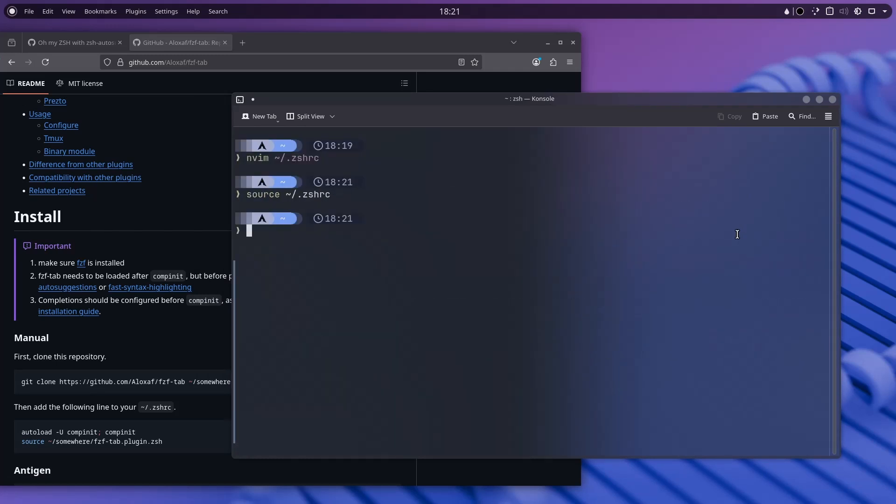
pyautogui.write('cd .,')
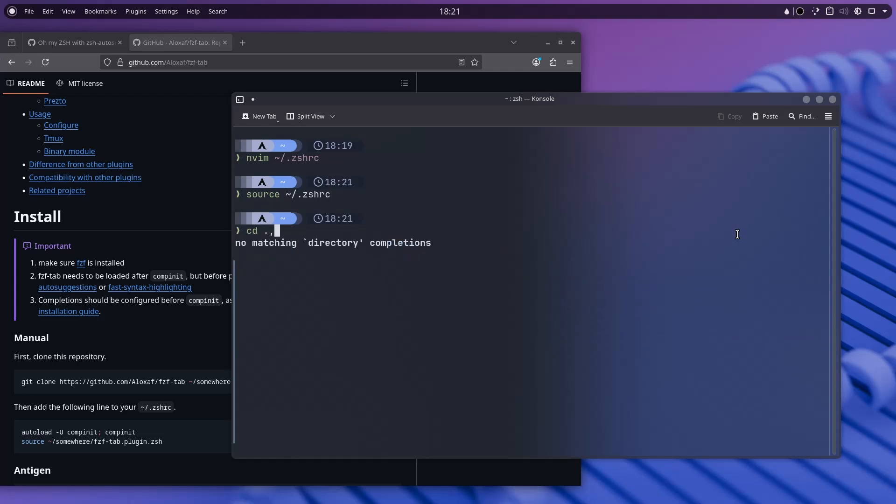
pyautogui.press('Tab')
pyautogui.press('BackSpace')
pyautogui.press('BackSpace')
pyautogui.press('BackSpace')
pyautogui.press('BackSpace')
pyautogui.press('BackSpace')
pyautogui.press('BackSpace')
pyautogui.press('BackSpace')
pyautogui.press('BackSpace')
pyautogui.press('BackSpace')
pyautogui.press('BackSpace')
pyautogui.press('BackSpace')
pyautogui.press('BackSpace')
pyautogui.press('BackSpace')
pyautogui.press('BackSpace')
pyautogui.press('BackSpace')
pyautogui.press('BackSpace')
pyautogui.press('BackSpace')
pyautogui.press('BackSpace')
pyautogui.press('BackSpace')
pyautogui.press('BackSpace')
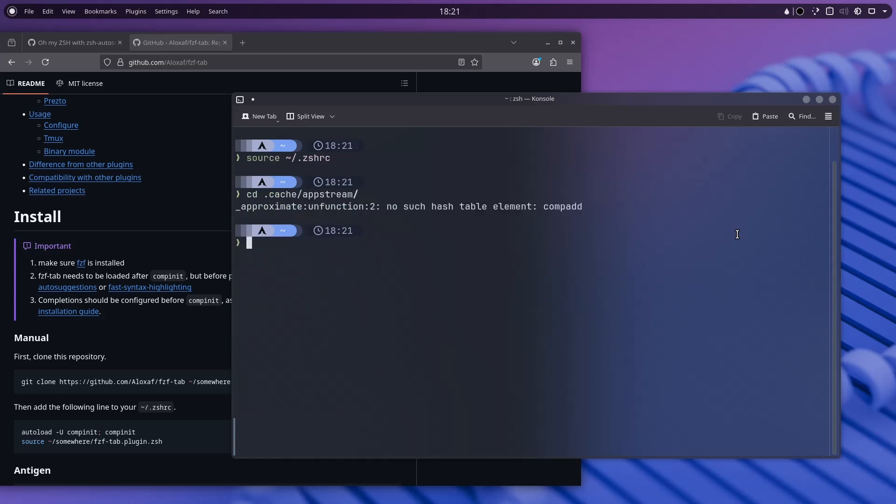
pyautogui.press('Tab')
pyautogui.hotkey('ctrl', 'l')
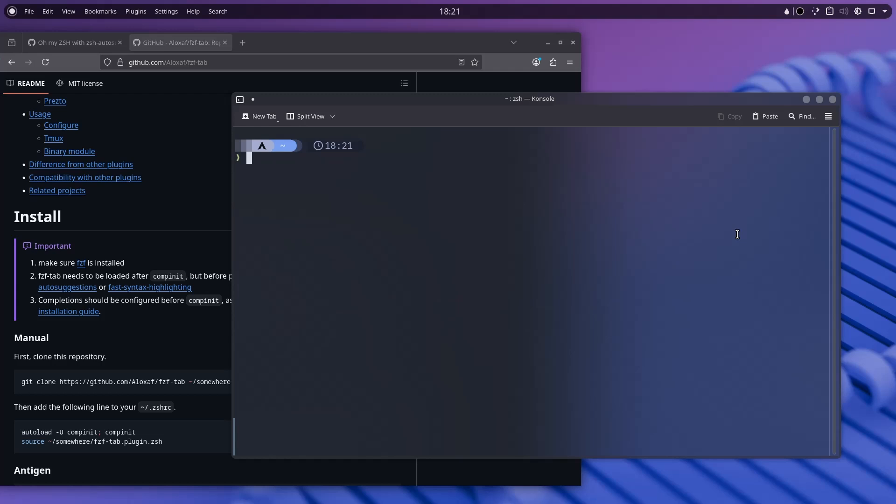
# Move the terminal aside to read the fzf-tab README code, then bring it back.
pyautogui.scroll(-3, 158, 318)
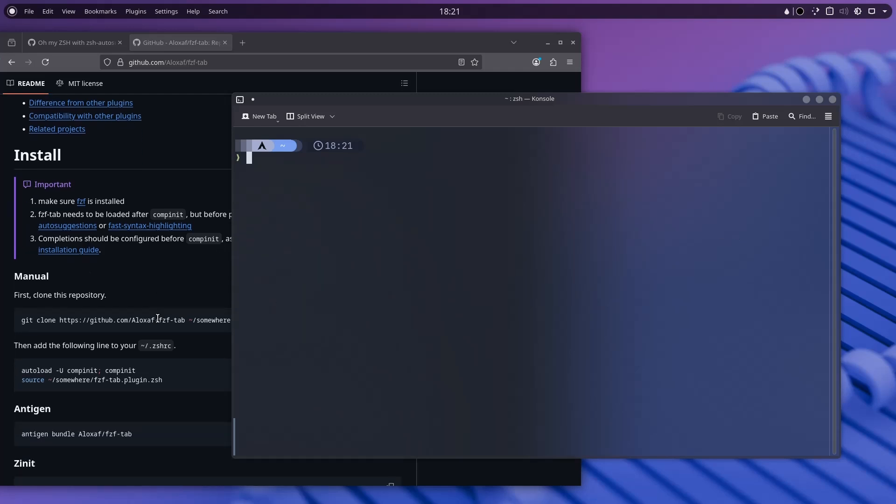
pyautogui.scroll(-5, 158, 317)
pyautogui.moveTo(261, 239); pyautogui.dragTo(443, 226)
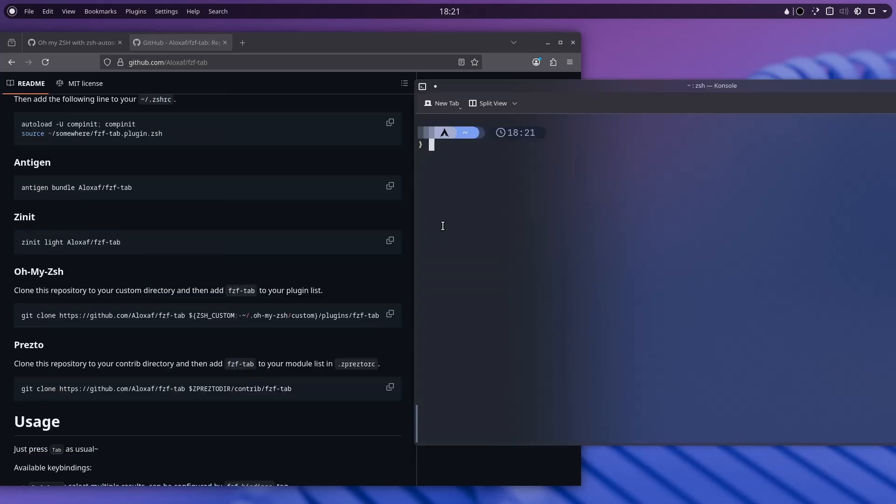
pyautogui.scroll(-6, 106, 237)
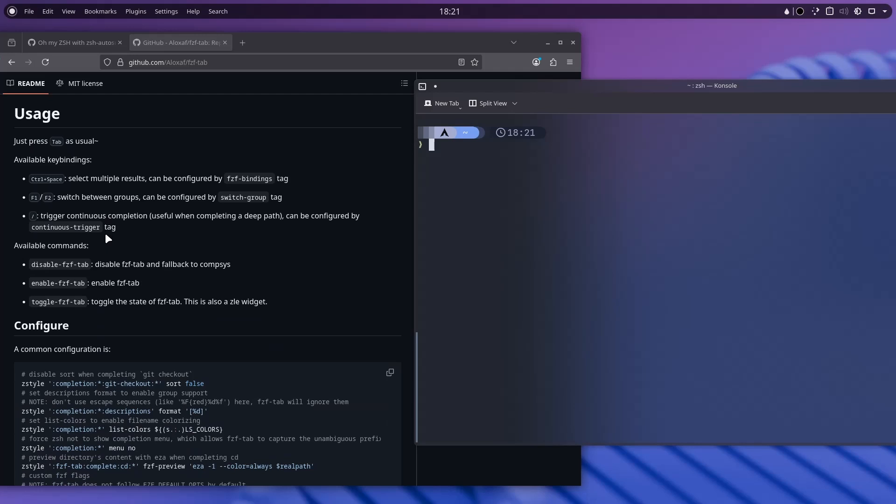
pyautogui.click(167, 207)
pyautogui.click(664, 199)
# Tab-complete 'cd ./De' to ./Desktop/, which shows a compadd error, then clear line and screen.
pyautogui.write('cd /')
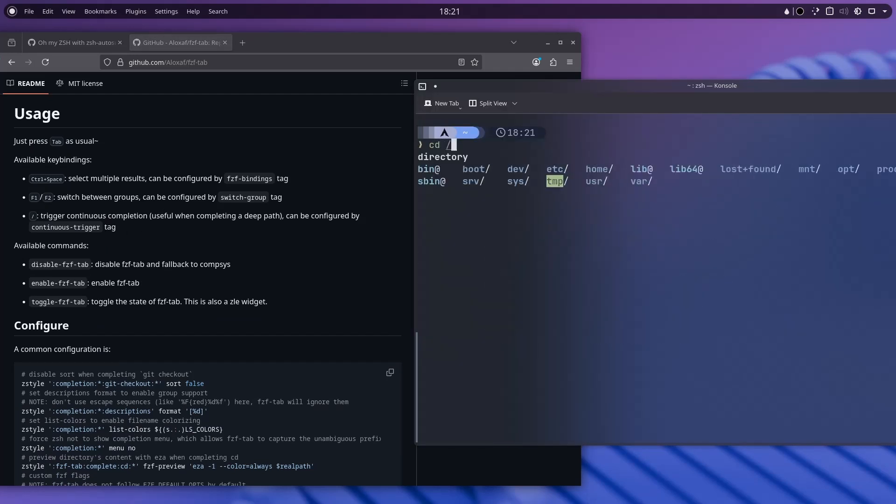
pyautogui.press('BackSpace')
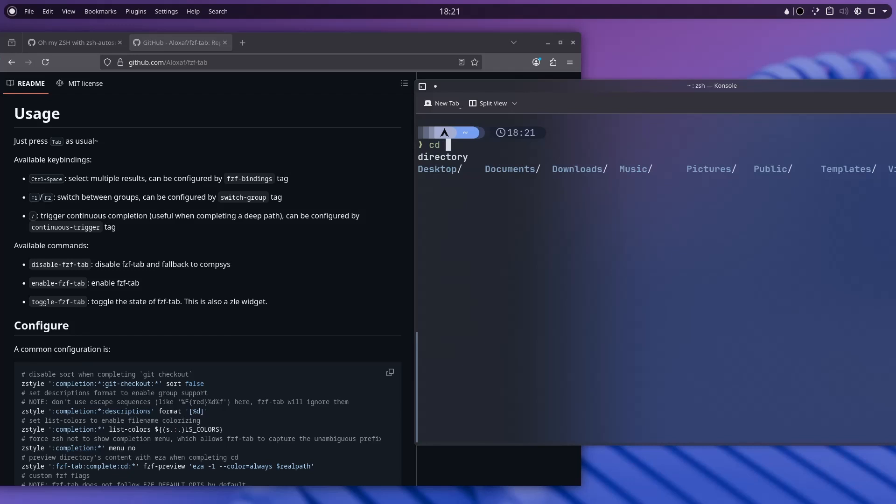
pyautogui.write('./De')
pyautogui.press('Tab')
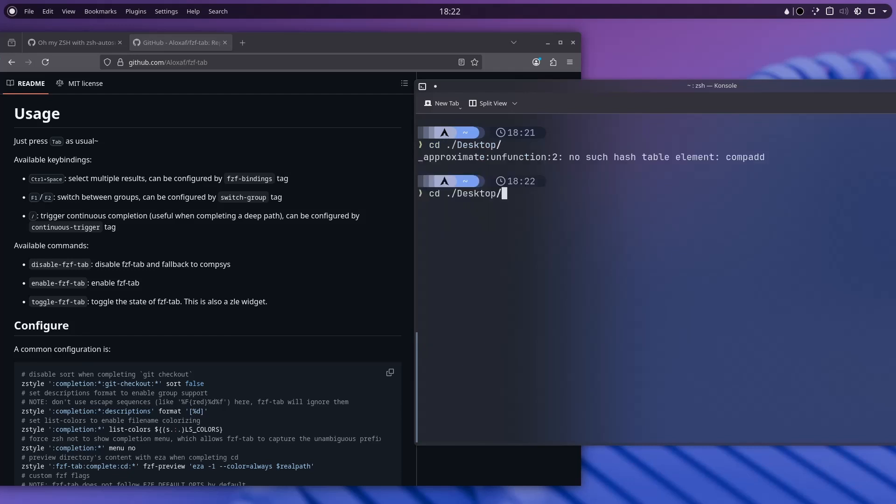
pyautogui.hotkey('ctrl', 'u')
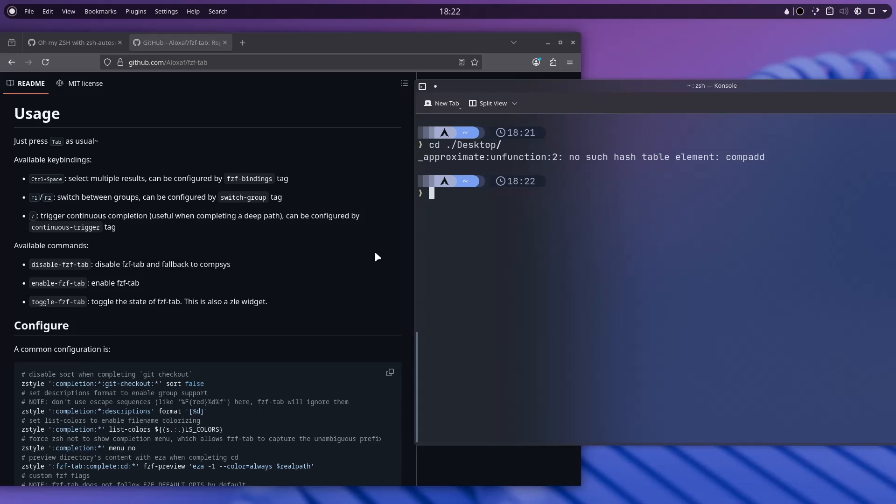
pyautogui.scroll(-2, 378, 253)
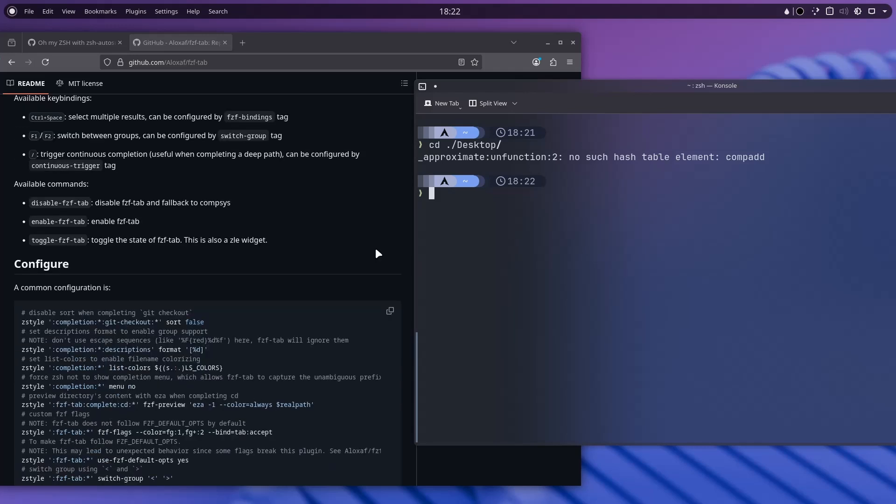
pyautogui.scroll(2, 378, 253)
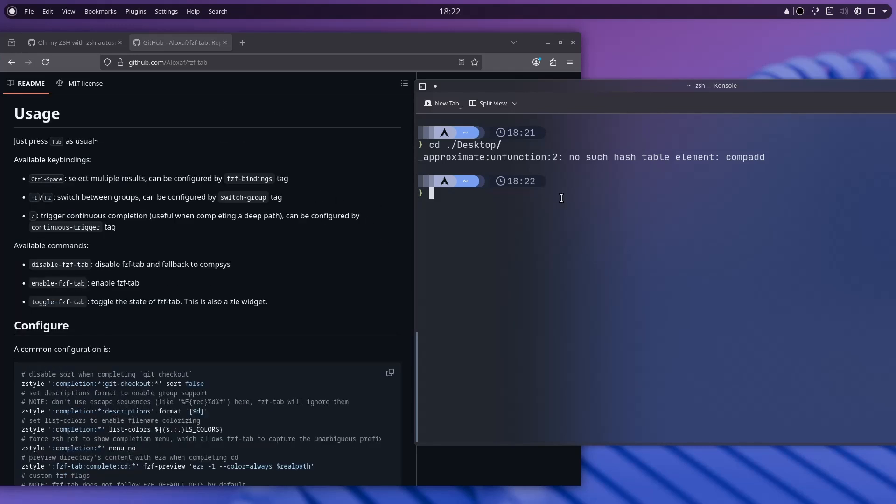
pyautogui.hotkey('ctrl', 'l')
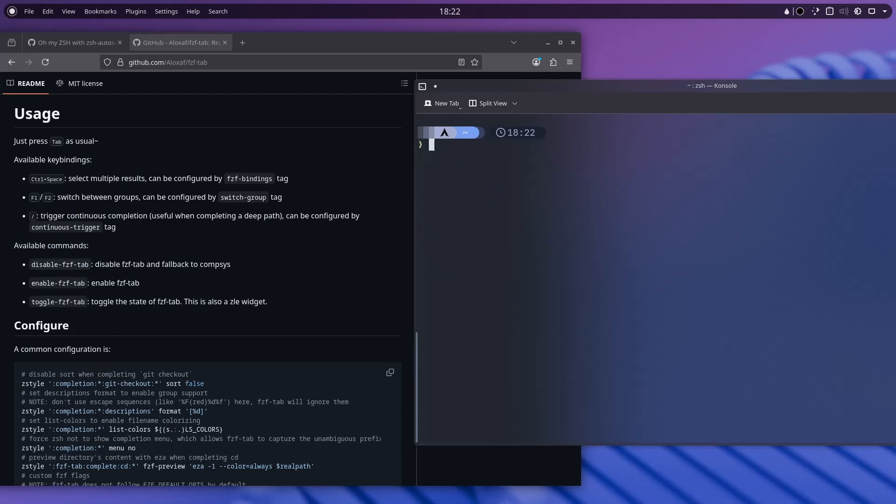
# Close the fzf-tab GitHub window and centre the terminal on the desktop.
pyautogui.moveTo(601, 89); pyautogui.dragTo(504, 119)
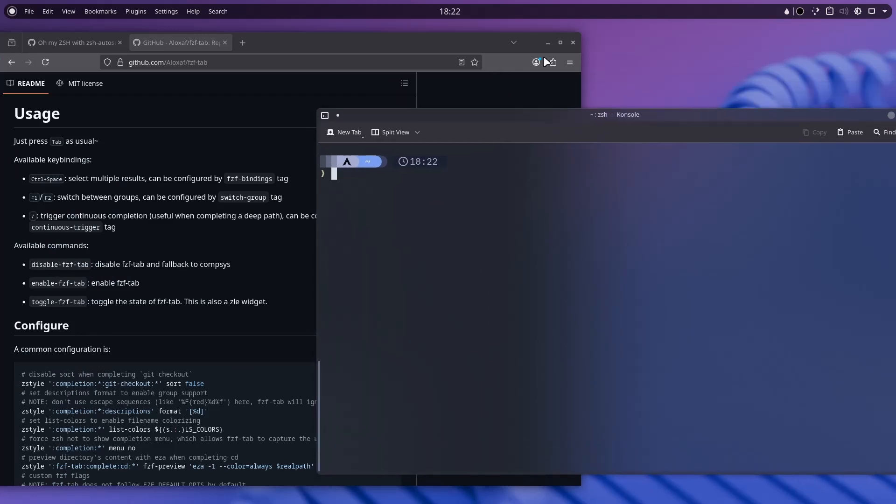
pyautogui.click(573, 42)
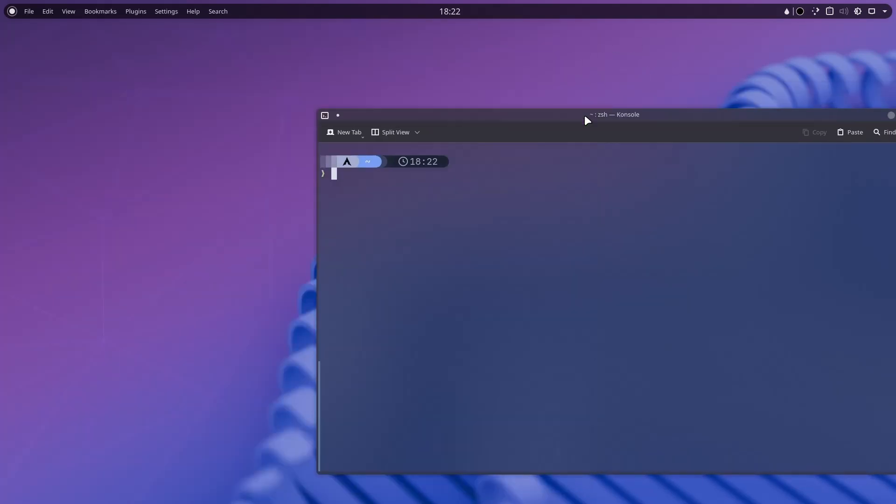
pyautogui.moveTo(584, 115); pyautogui.dragTo(405, 91)
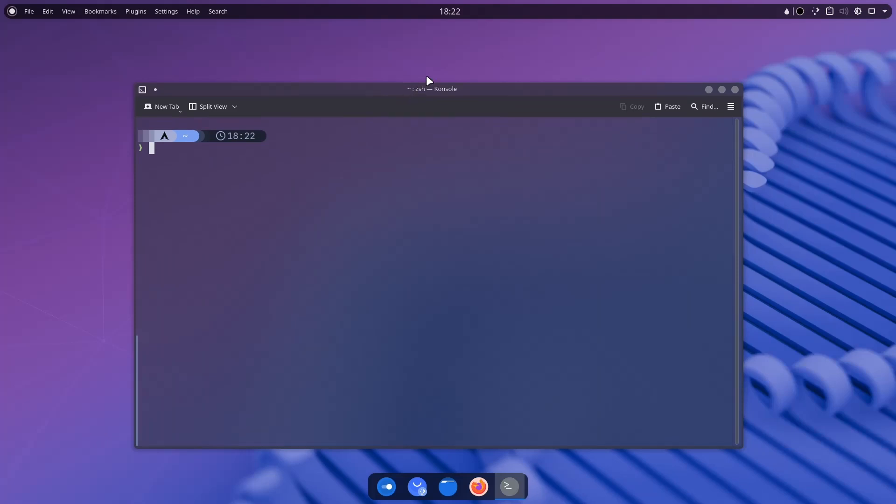
# Launch Firefox, search 'wallpaper abyss', and open the alphacoders.com result.
pyautogui.click(476, 479)
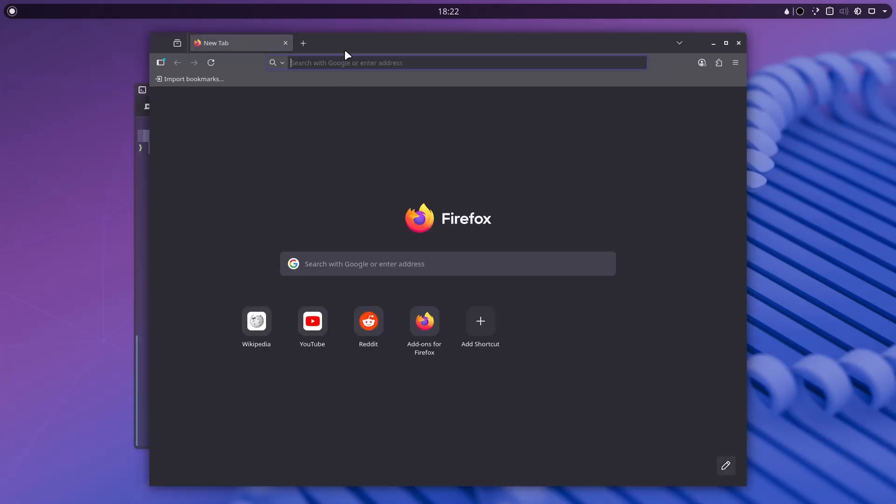
pyautogui.click(348, 58)
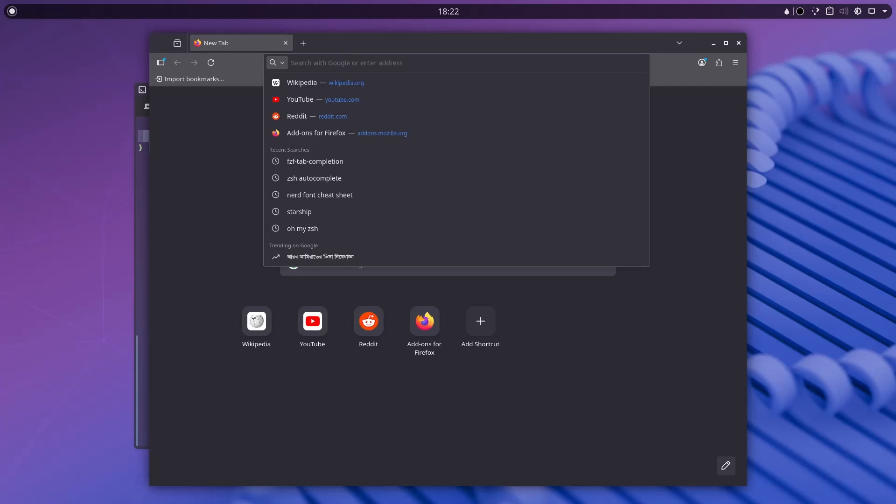
pyautogui.write('wallpaper abyss')
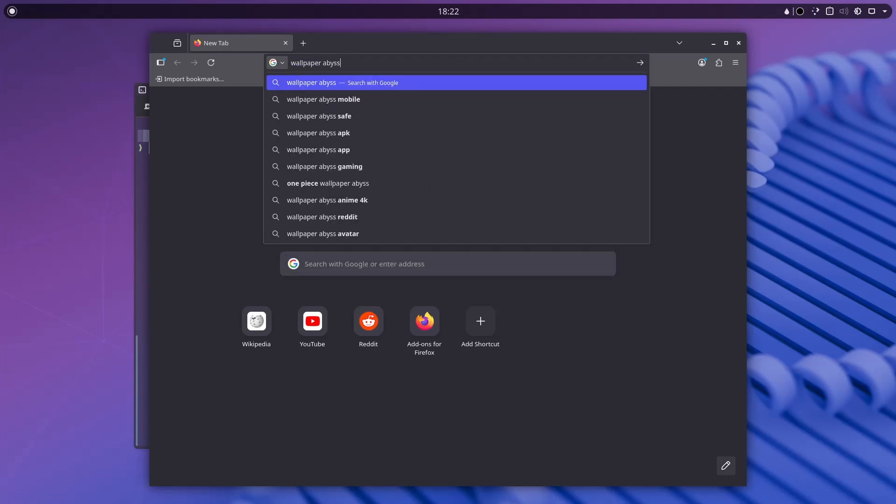
pyautogui.press('Return')
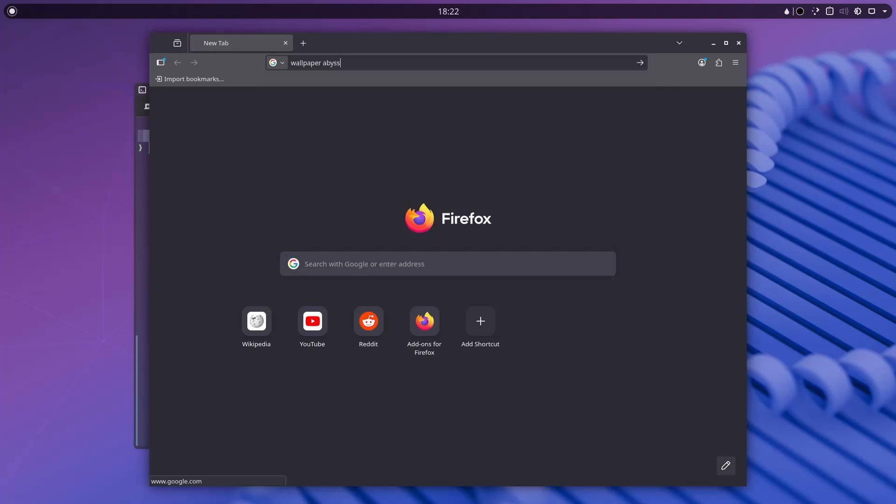
pyautogui.click(280, 176)
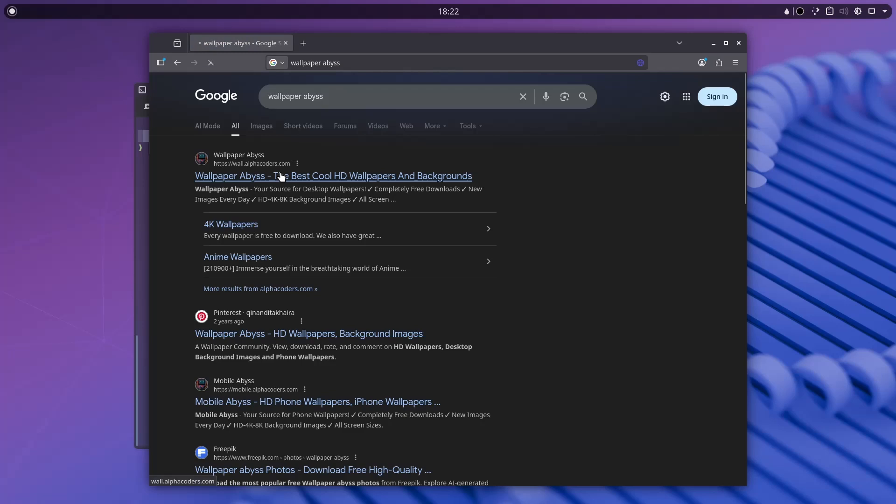
# Search the site for 'anime blue', download the lofi reading wallpaper 1388984.png, and show it in Downloads.
pyautogui.click(430, 280)
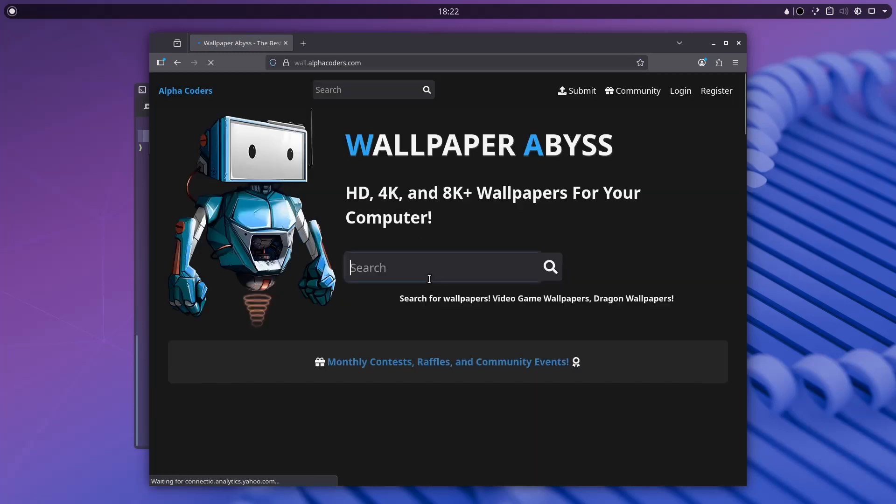
pyautogui.write('anime blue')
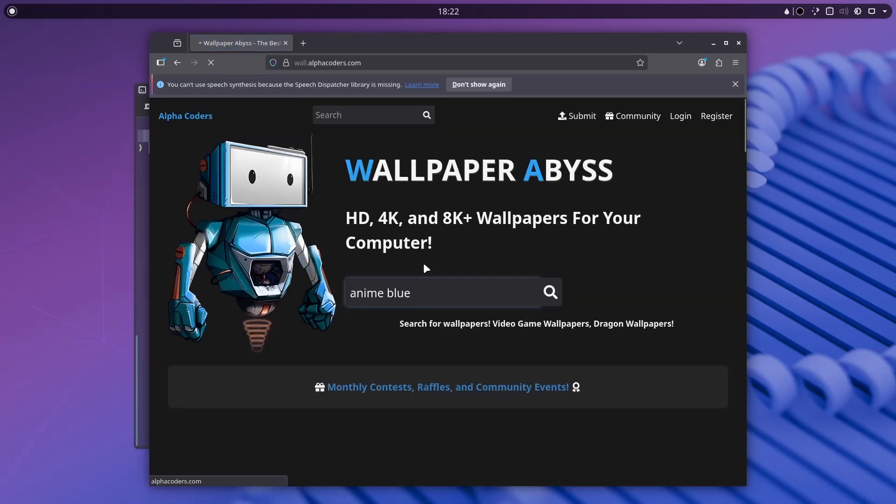
pyautogui.press('Return')
pyautogui.scroll(-5, 424, 266)
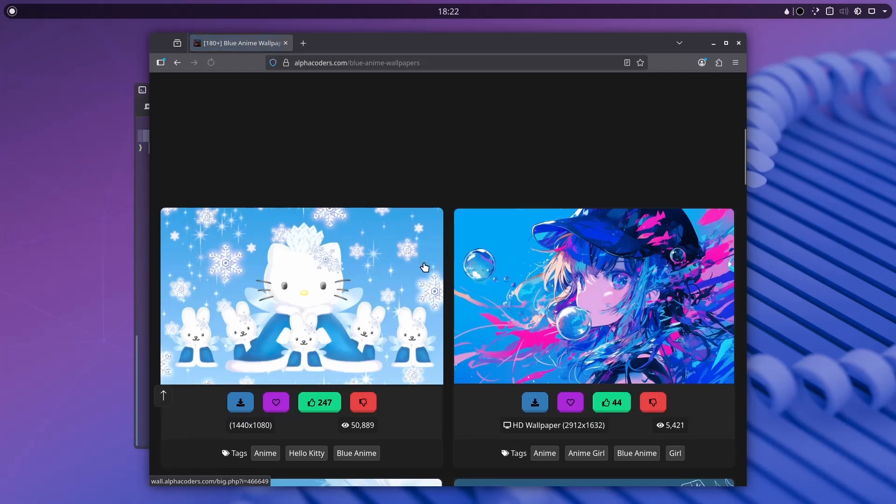
pyautogui.scroll(-10, 424, 266)
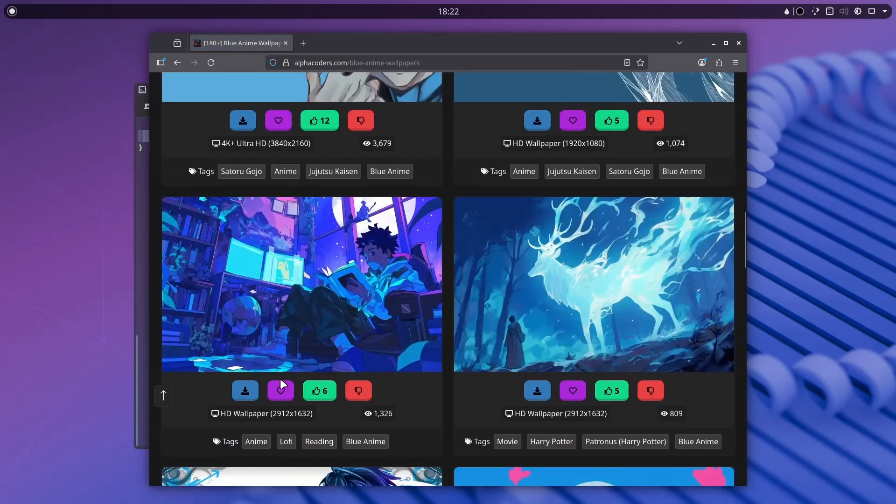
pyautogui.click(255, 393)
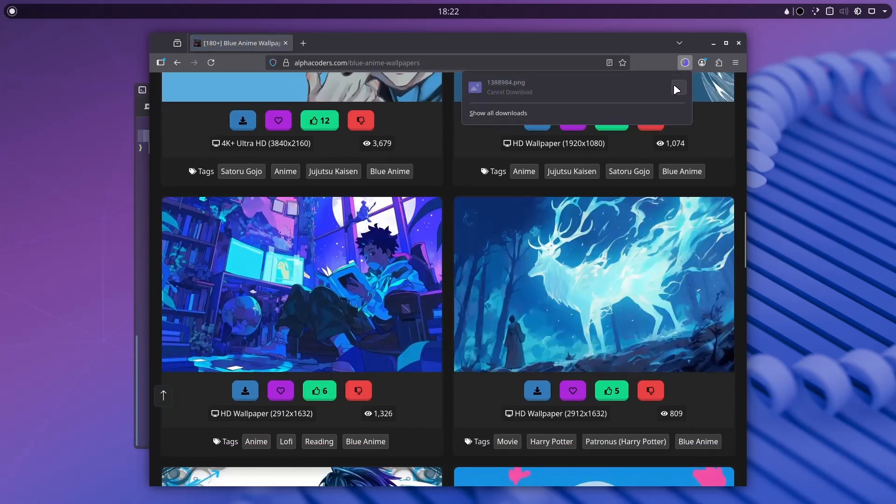
pyautogui.click(678, 88)
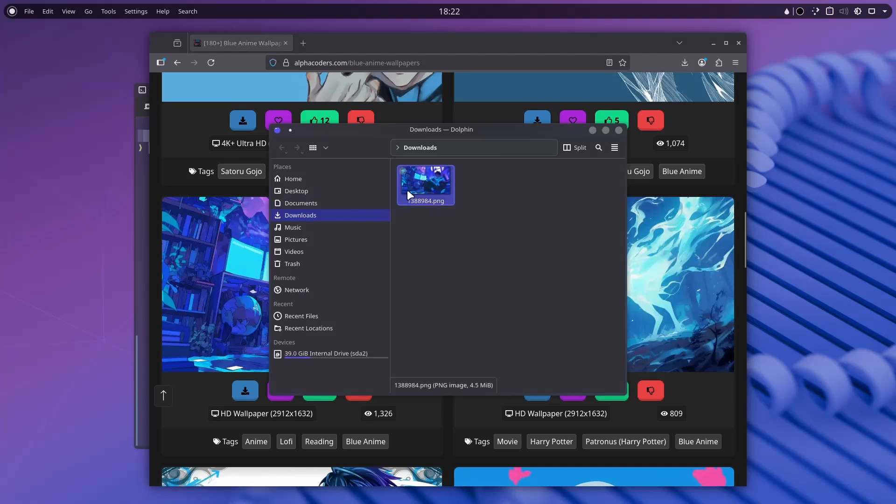
# Set 1388984.png from Downloads as the desktop wallpaper and show the bare desktop.
pyautogui.rightClick(407, 189)
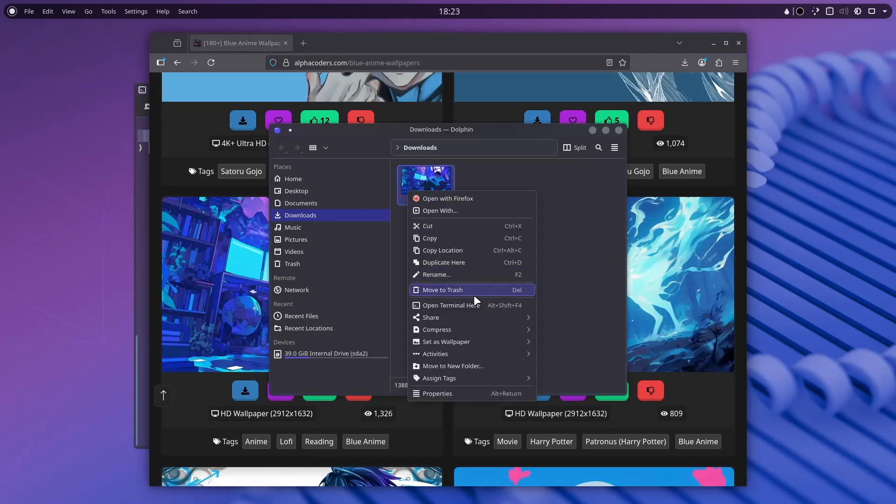
pyautogui.moveTo(473, 342)
pyautogui.click(578, 342)
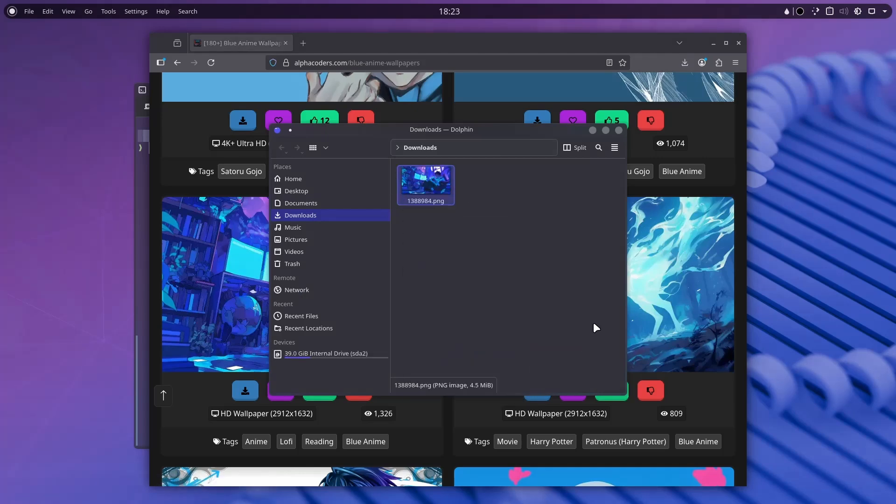
pyautogui.press('super+d')
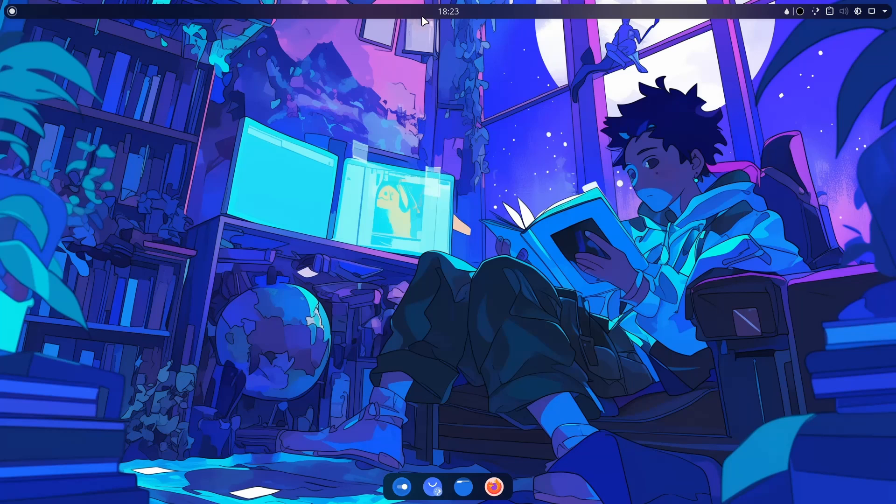